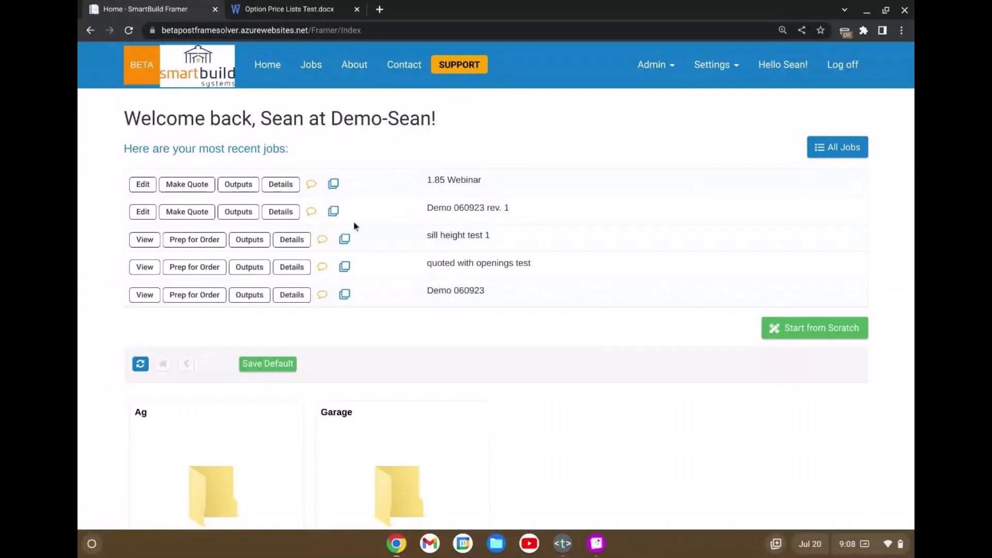
Copy the job viewer link of the "1.85 Webinar" job from the jobs list and open it in a new browser tab
click(311, 65)
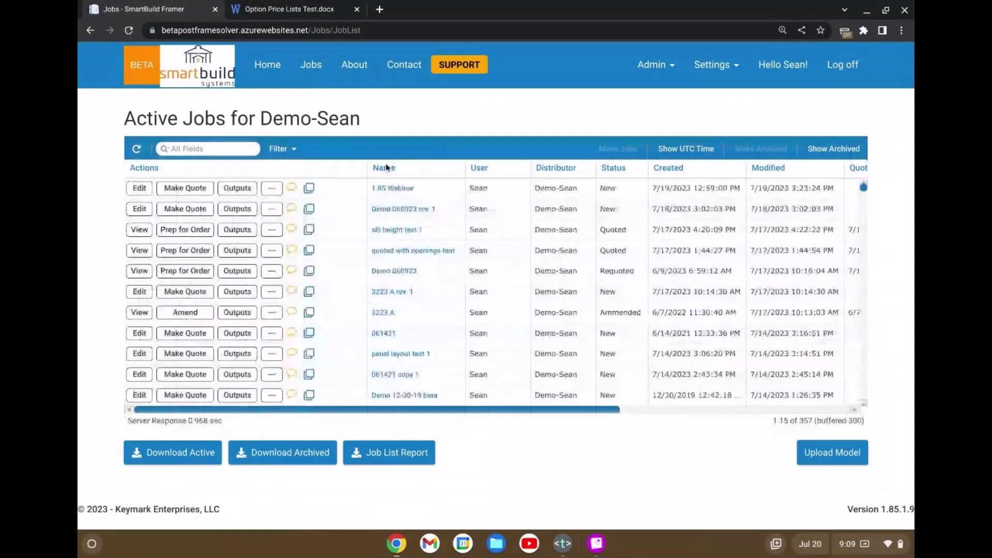
click(309, 189)
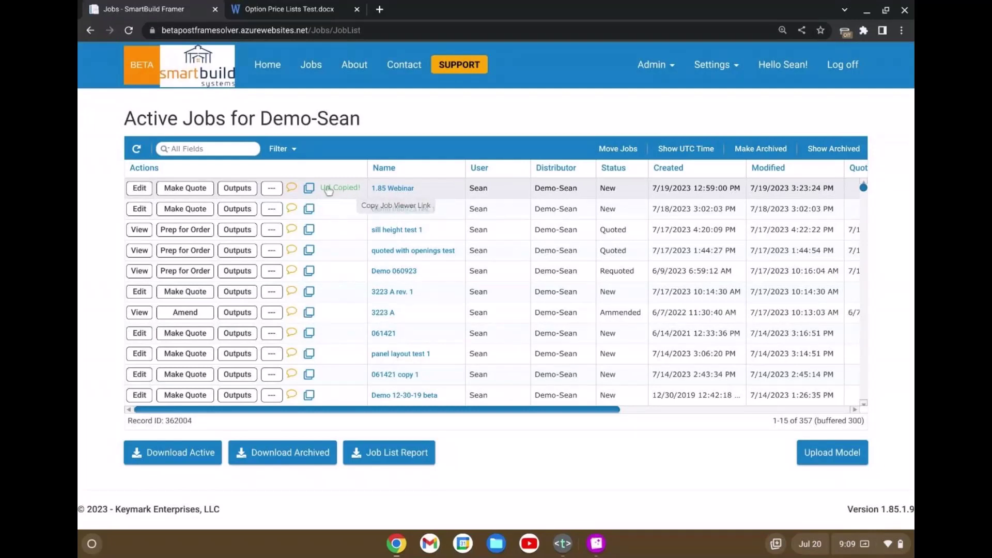
click(380, 10)
key(ctrl+v)
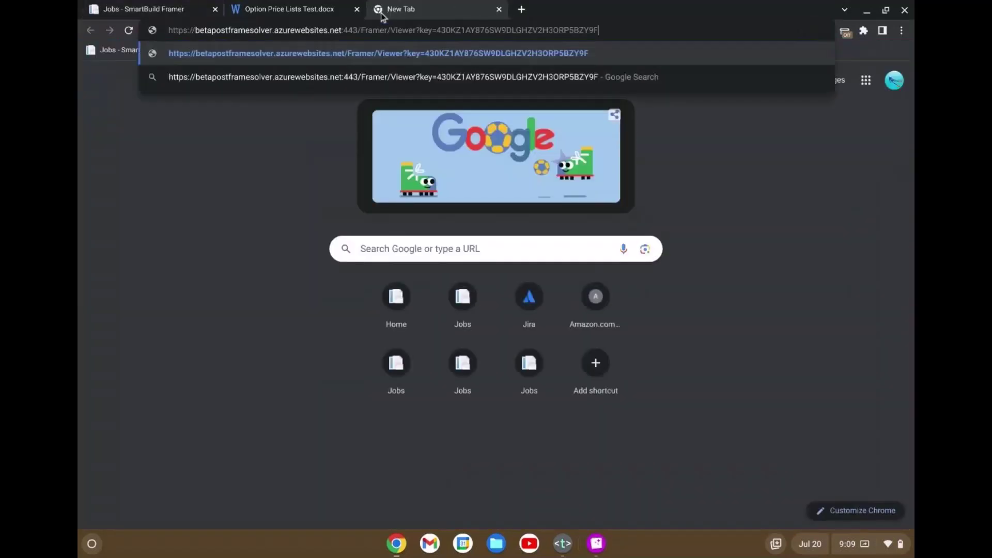
key(Return)
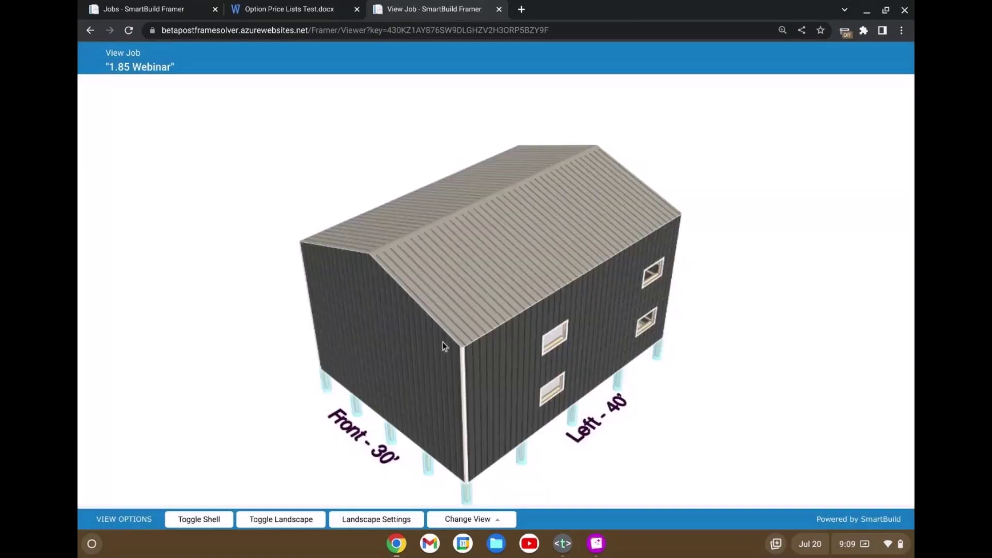
Inspect the building model from the front with its shell hidden and close the job viewer
drag(442, 348, 362, 383)
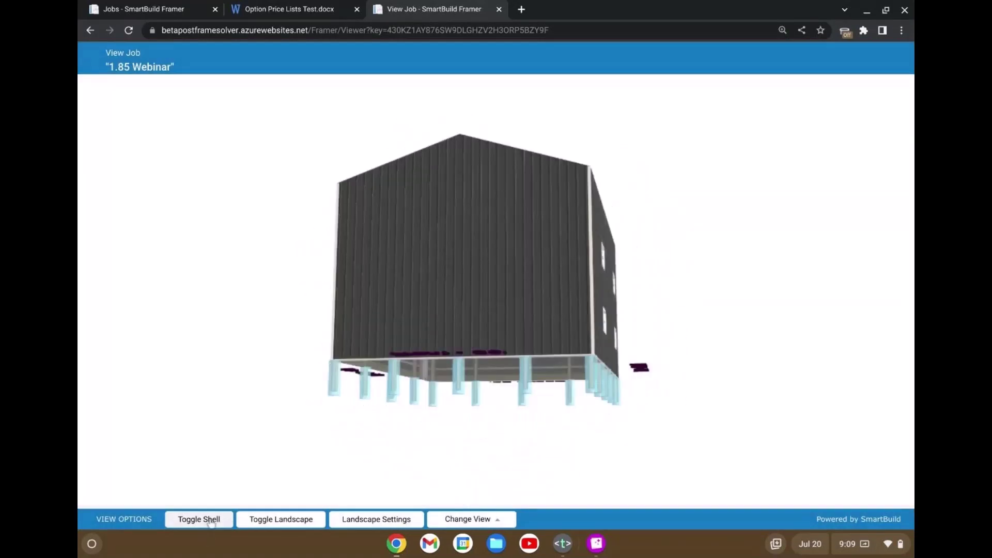
click(212, 524)
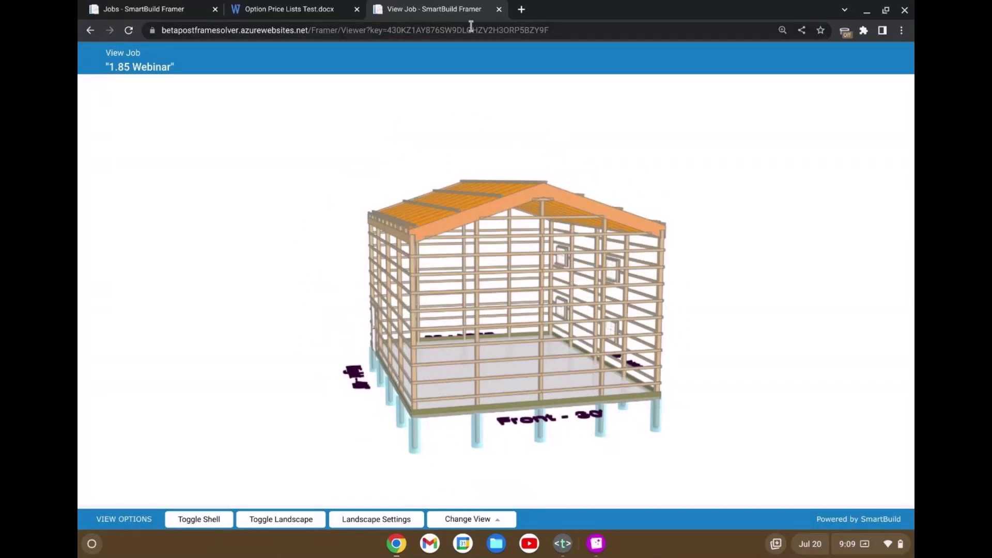
click(500, 10)
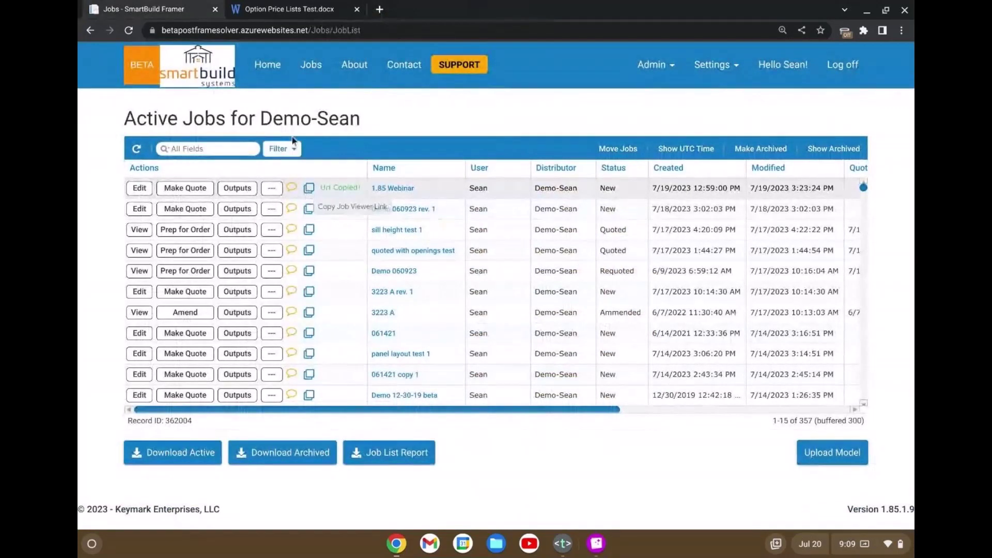
Open the Packages settings, look through the Main packages and switch to the Overhead package list
click(276, 68)
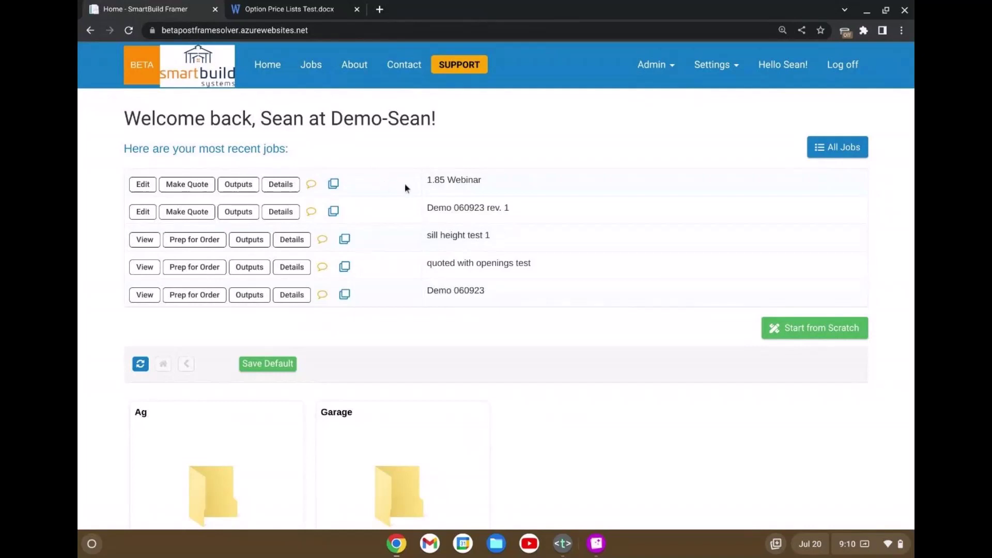
click(719, 66)
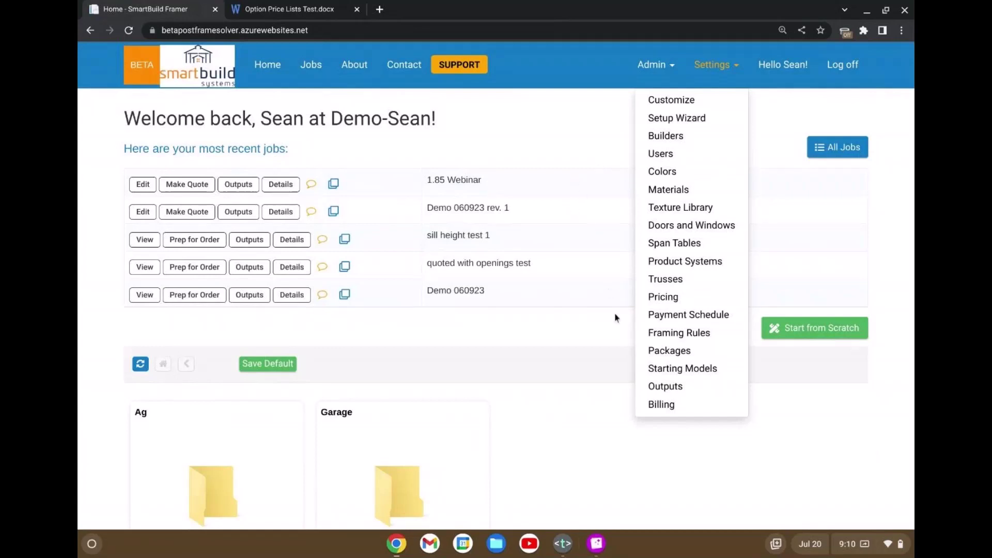
click(680, 356)
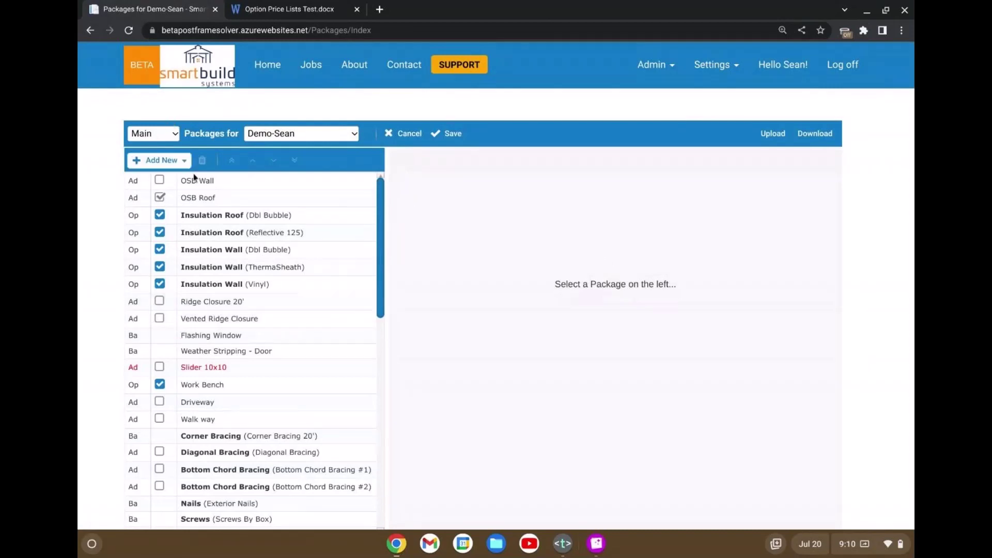
scroll(249, 265, down, 10)
scroll(247, 259, up, 10)
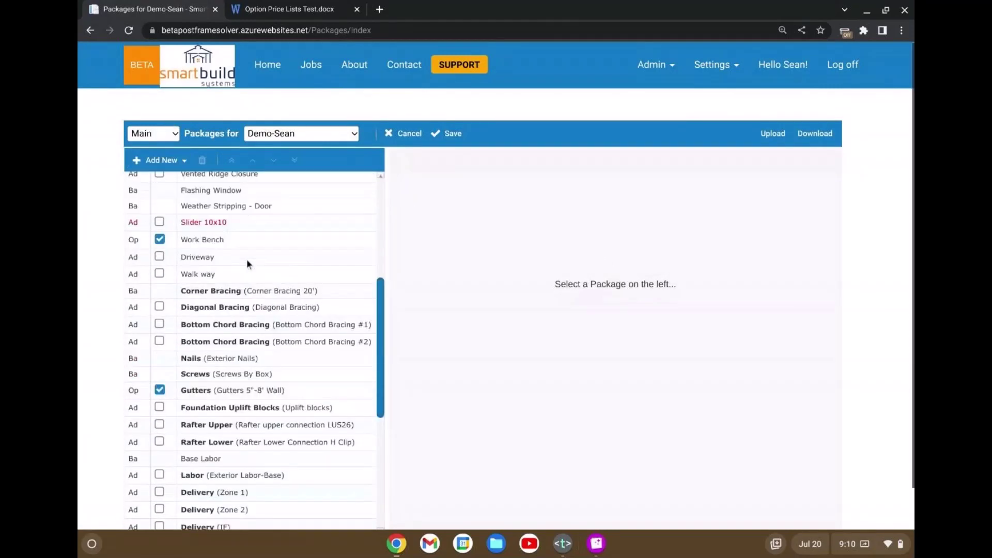
click(155, 134)
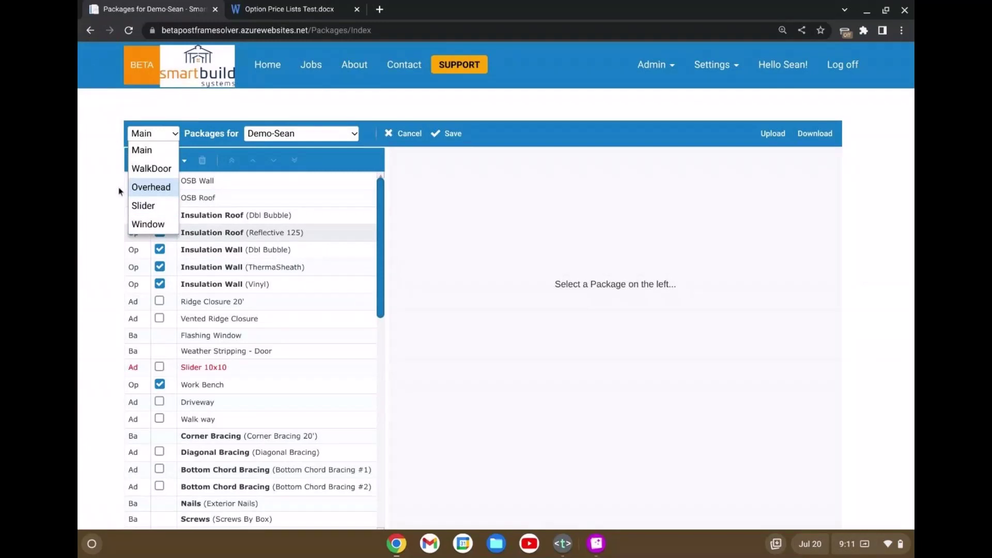
click(161, 189)
click(160, 196)
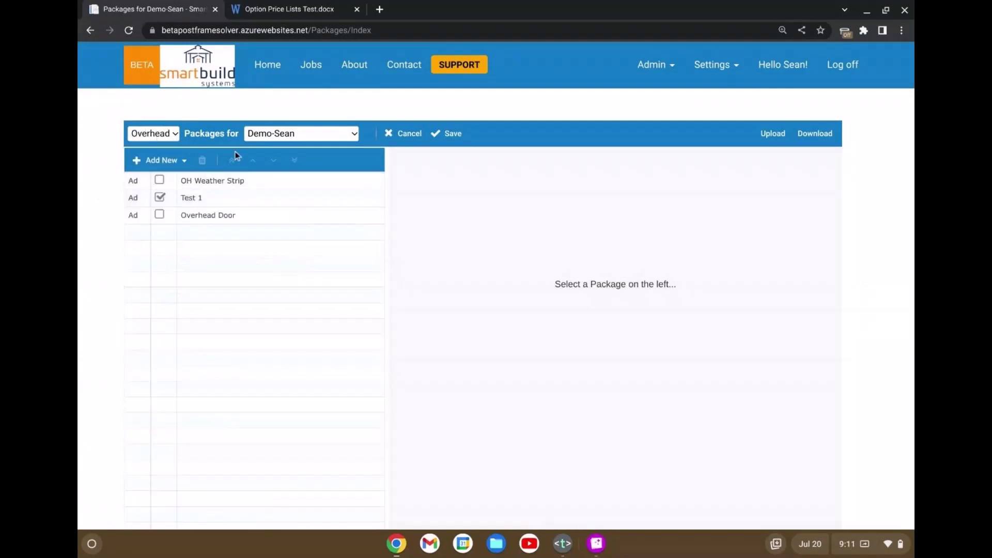
Open the Overhead Door package and review the catalog category options of its OH Door Labor item without changing them
click(262, 215)
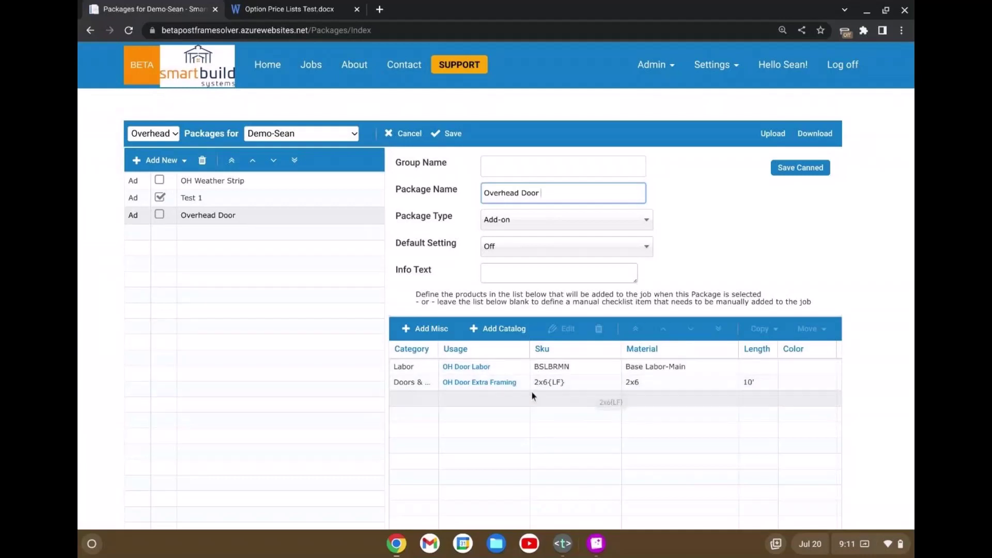
double_click(601, 368)
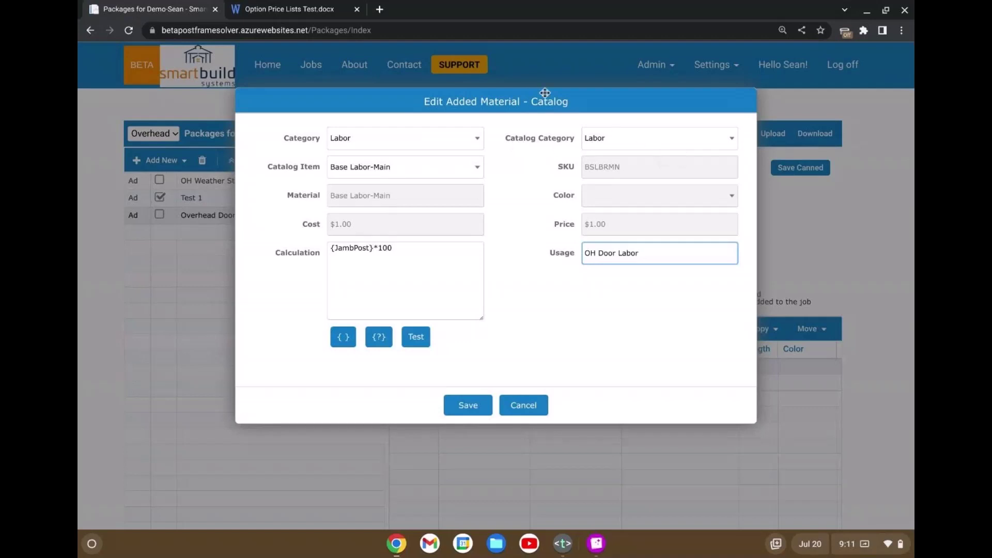
drag(545, 93, 646, 95)
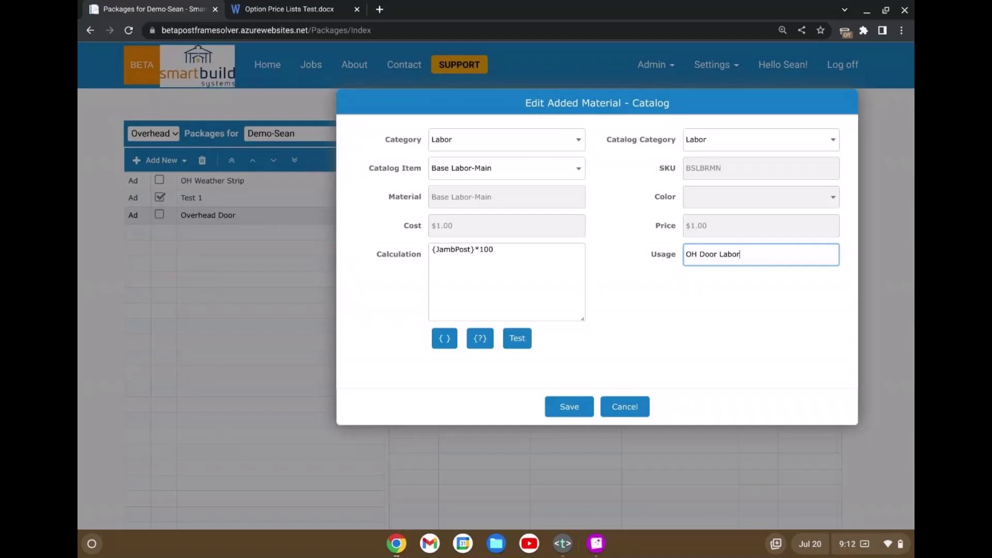
click(749, 138)
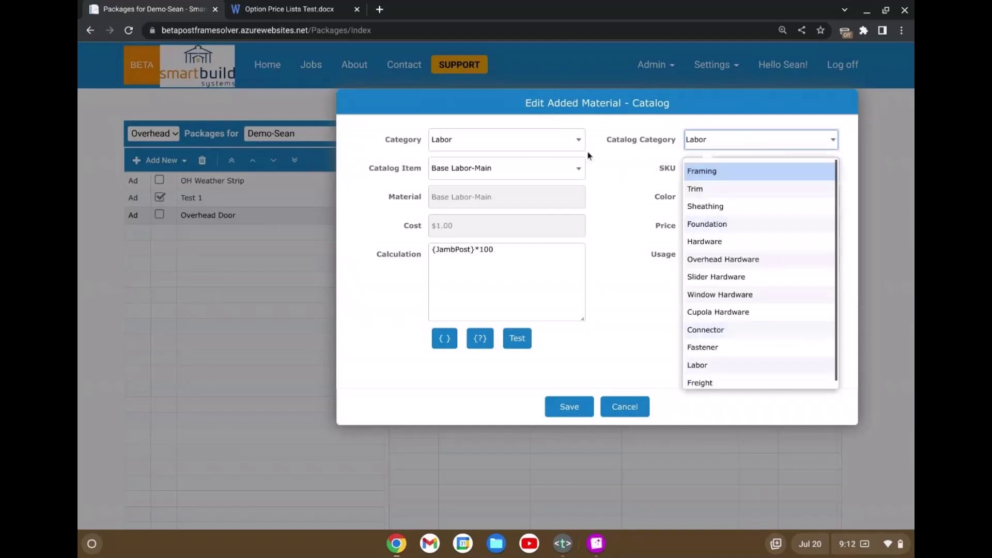
click(738, 142)
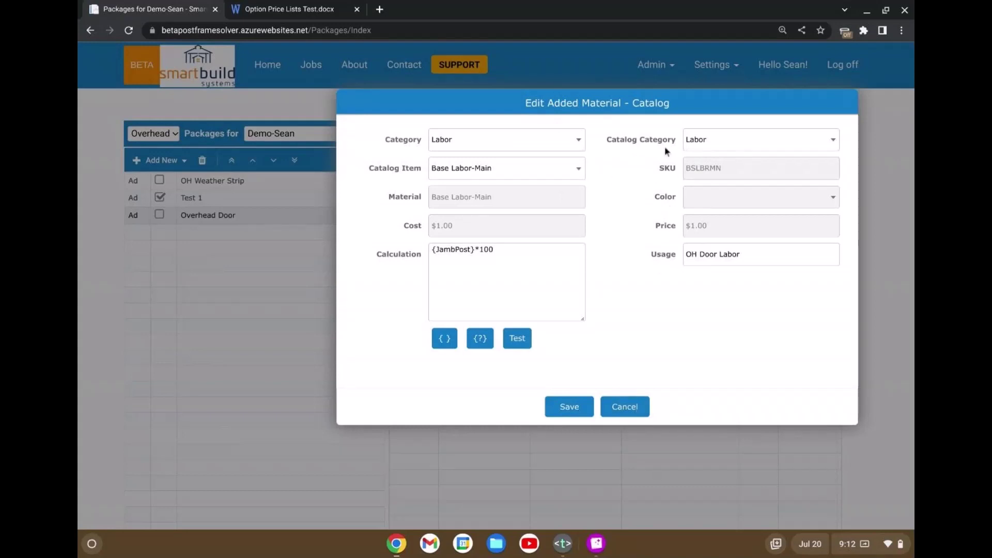
click(638, 411)
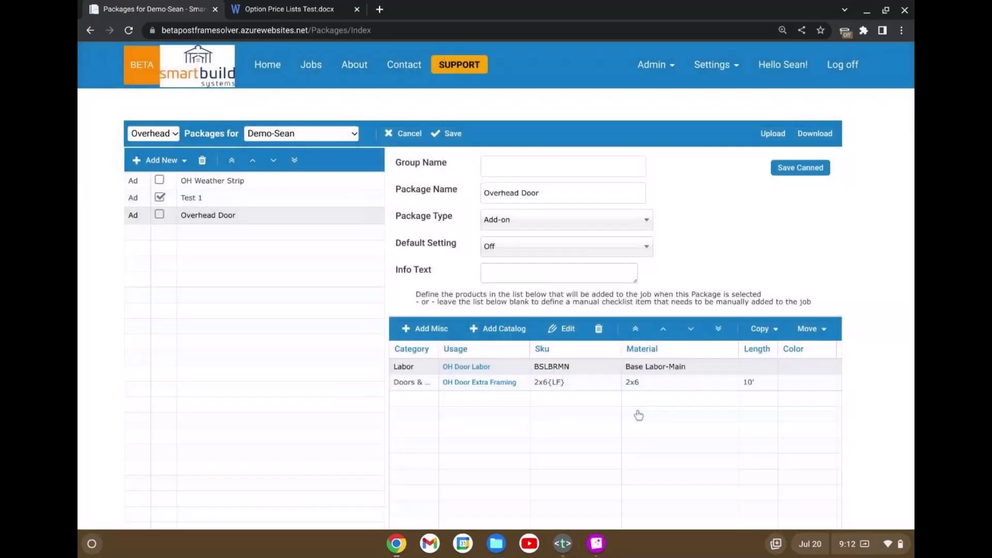
Check the available package categories and view the OH Door Extra Framing item's calculation without saving changes
click(173, 136)
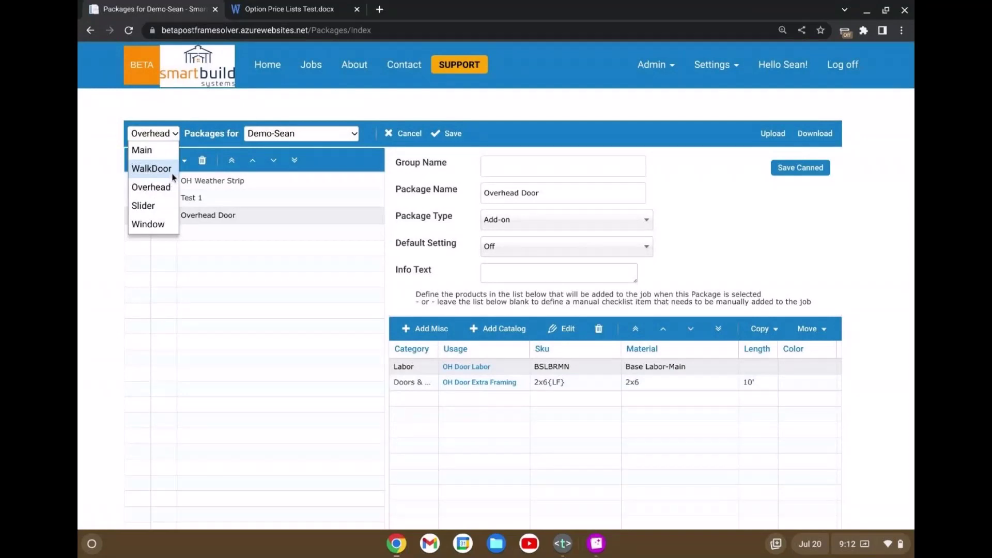
click(97, 214)
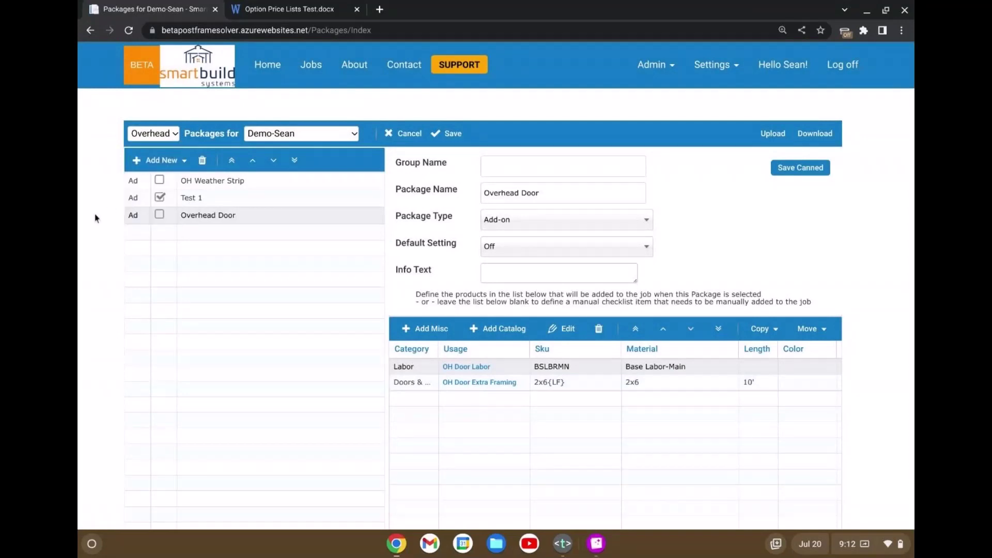
double_click(600, 381)
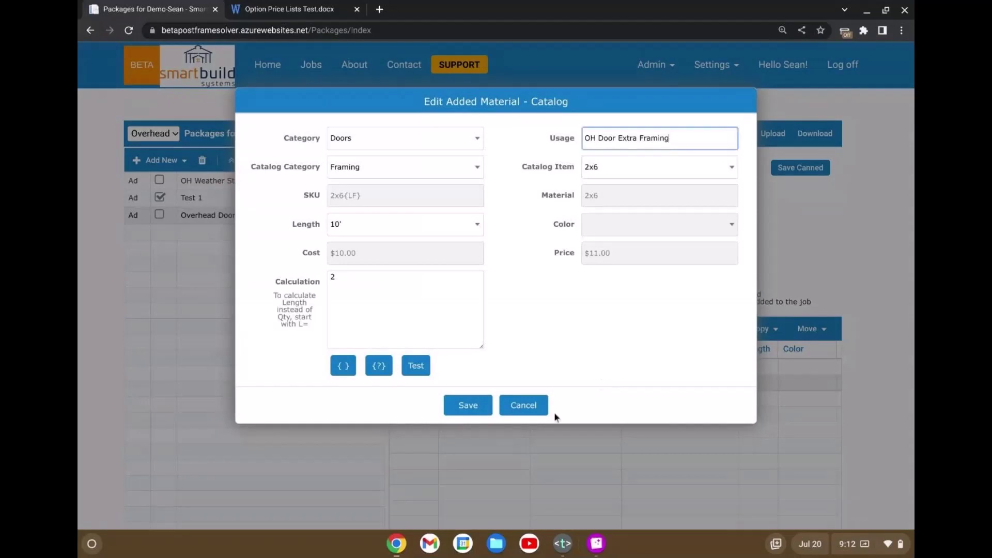
click(524, 408)
Examine the OH Door Labor item's calculation and browse the list of available calculation variables, leaving the item unchanged
double_click(585, 367)
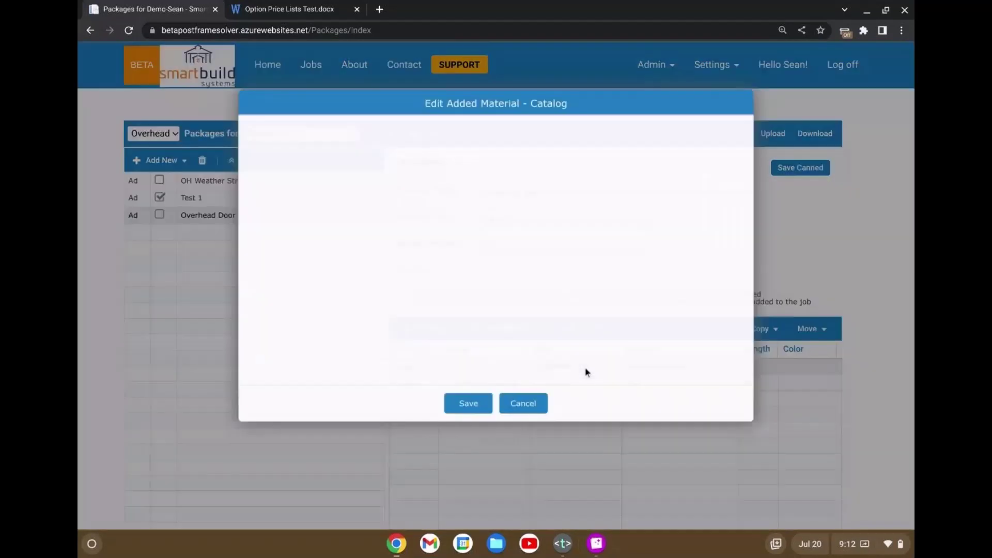
click(456, 256)
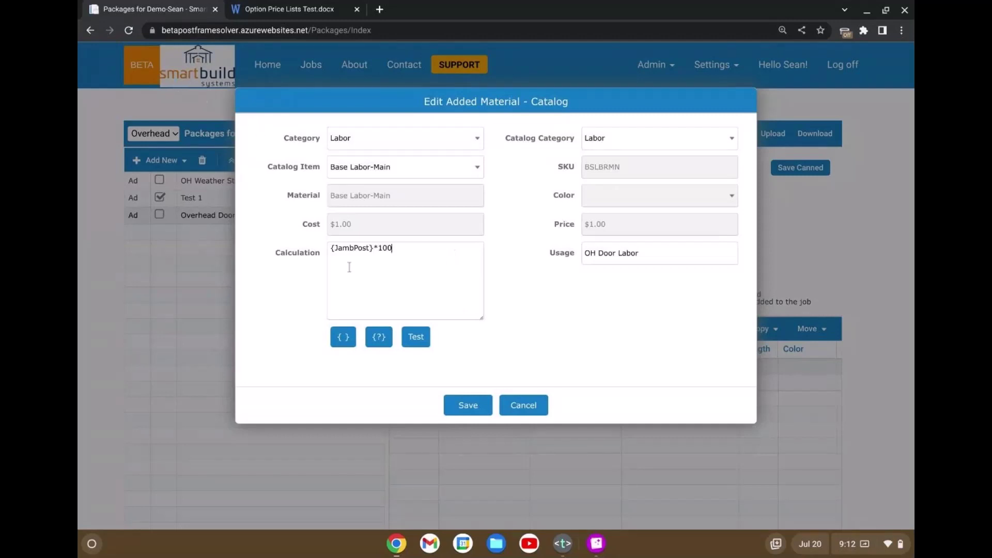
drag(372, 249, 325, 249)
click(351, 343)
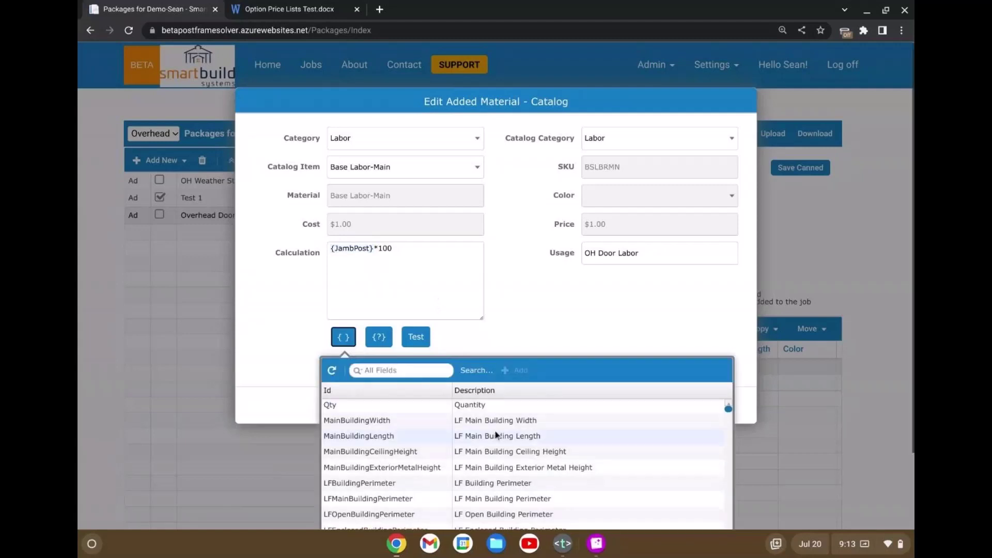
scroll(497, 432, down, 5)
scroll(503, 442, down, 5)
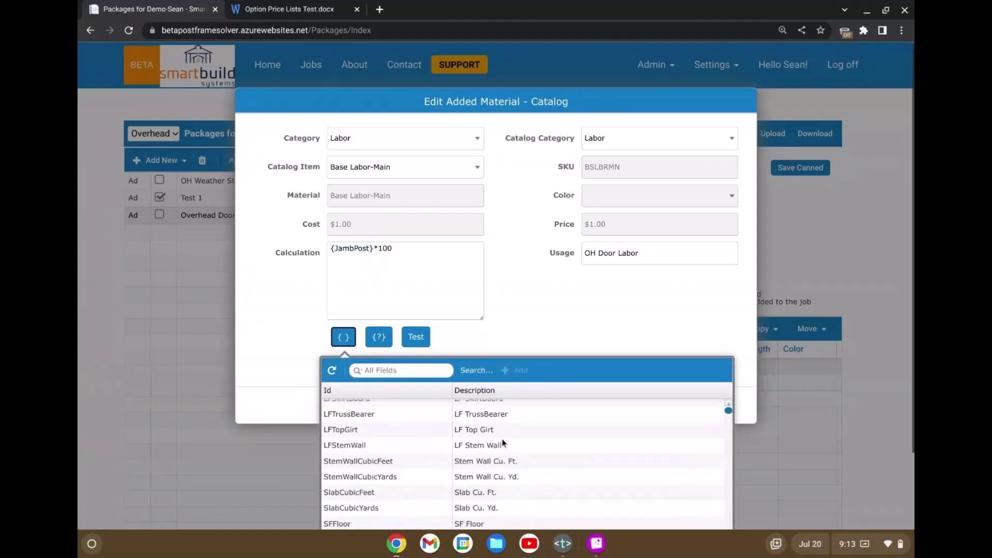
scroll(542, 443, down, 8)
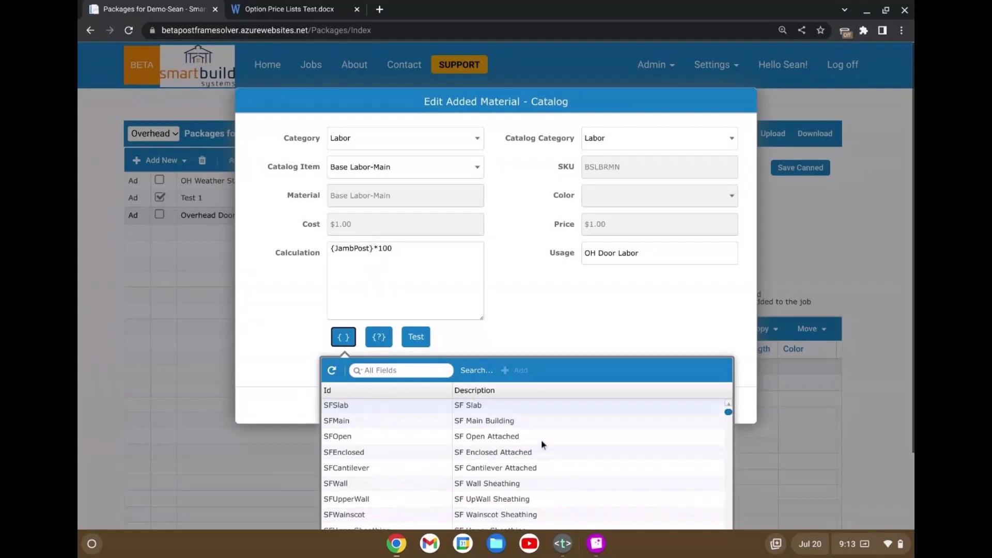
scroll(542, 444, down, 6)
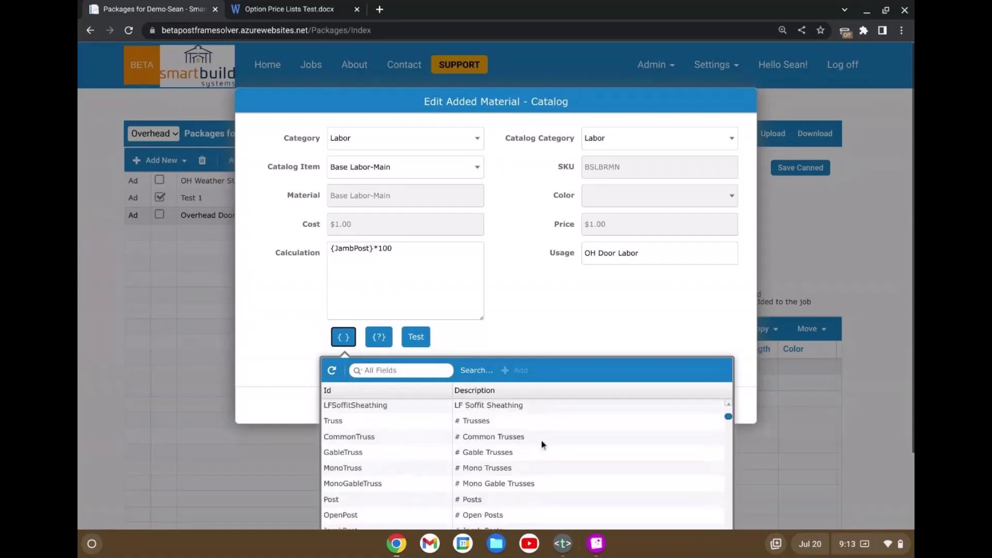
click(293, 243)
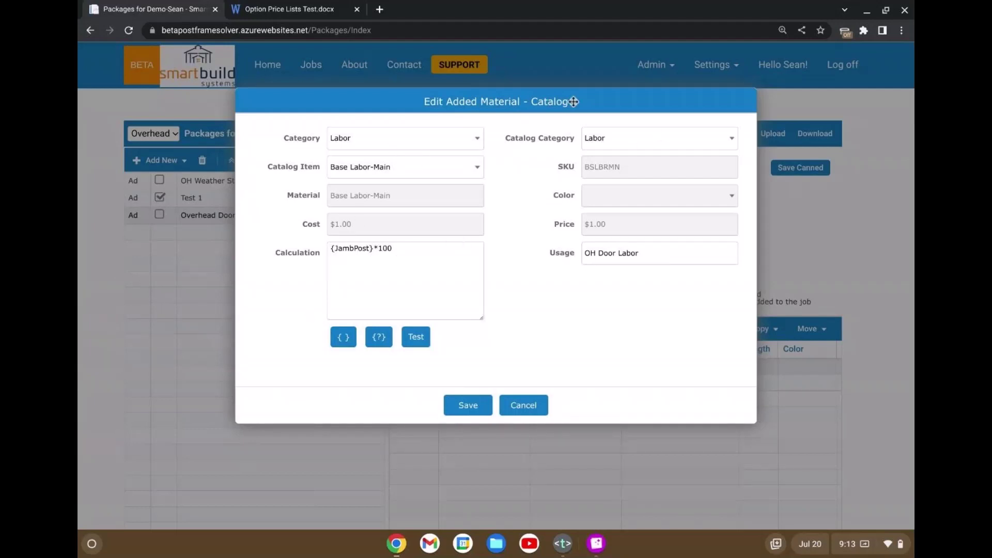
drag(574, 101, 576, 98)
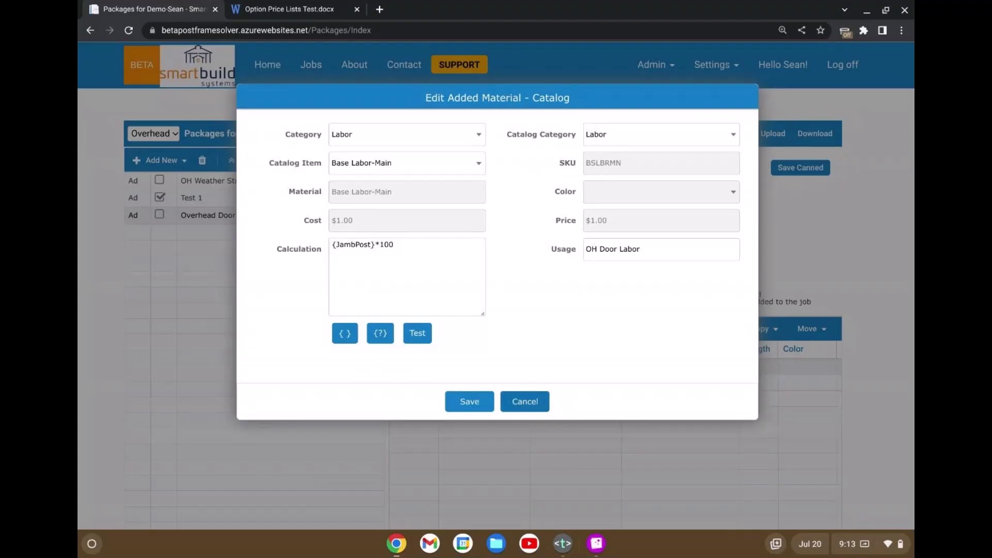
click(528, 403)
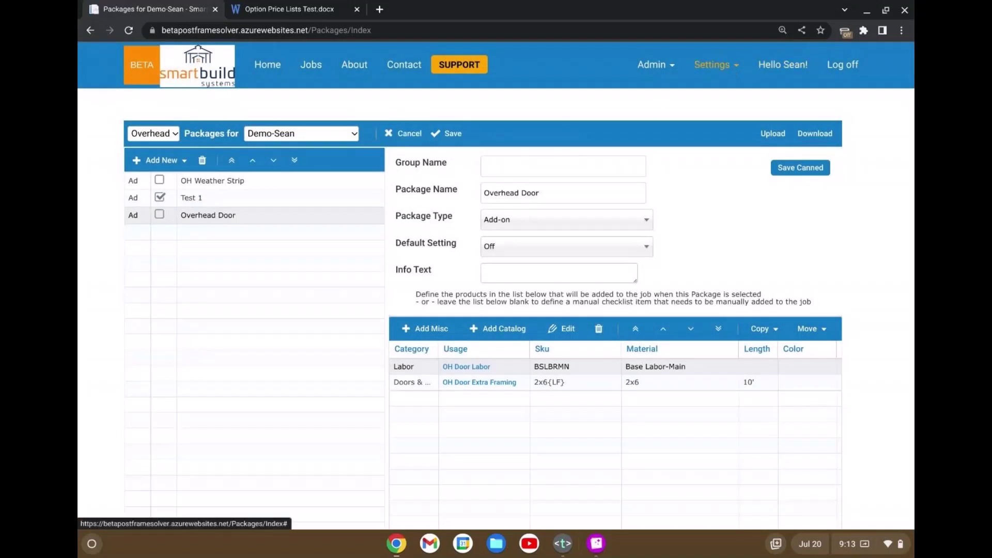
Open the Setup Wizard and look through its list of Framing materials
click(717, 71)
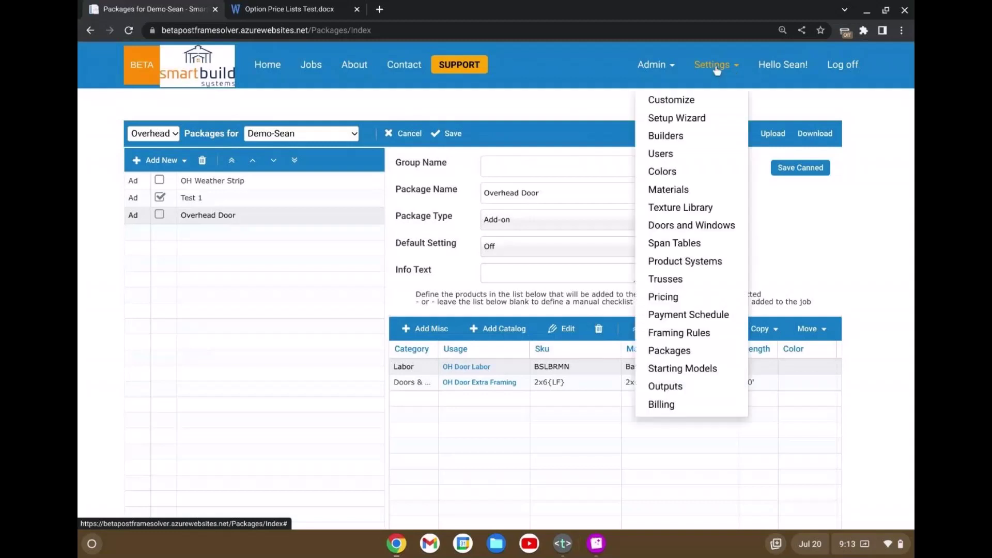
click(703, 119)
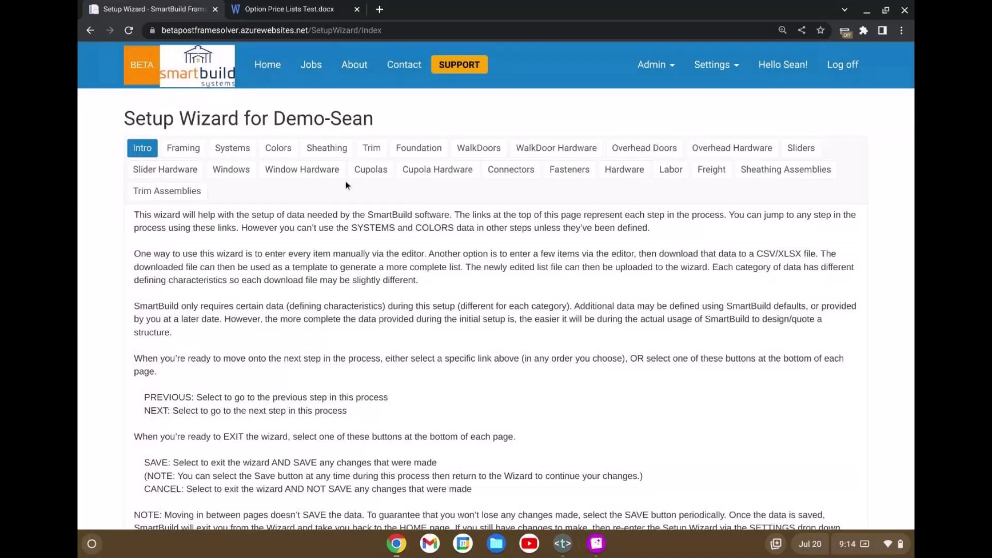
click(183, 148)
scroll(597, 289, down, 2)
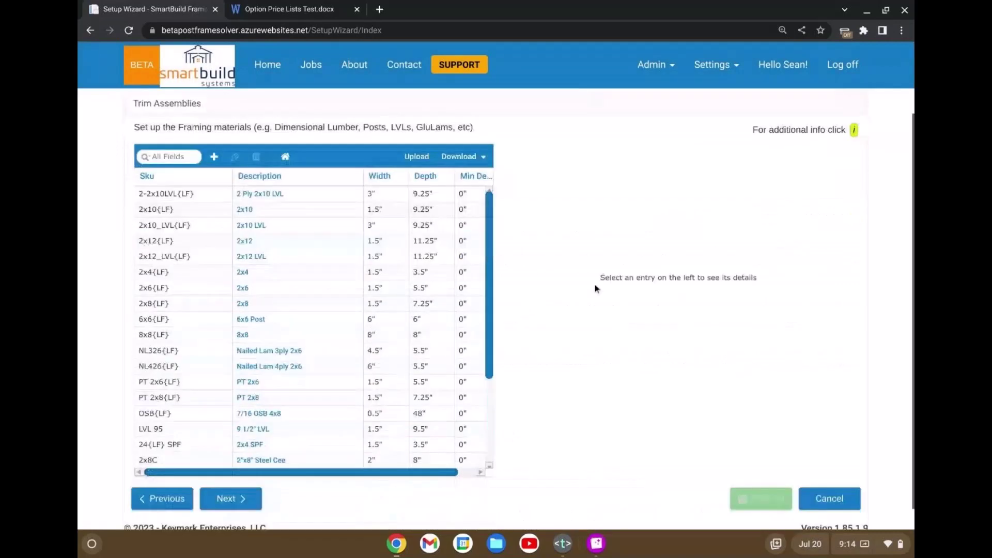
scroll(288, 294, down, 1)
scroll(370, 251, down, 3)
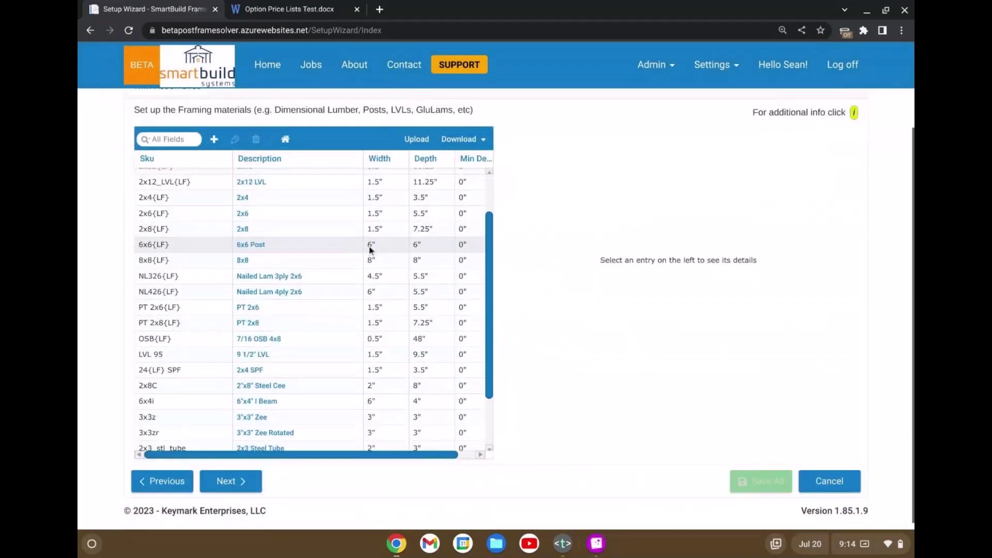
View the Tapered Column framing material's minimum depth, depth and width fields, leaving the material unchanged
scroll(370, 250, down, 3)
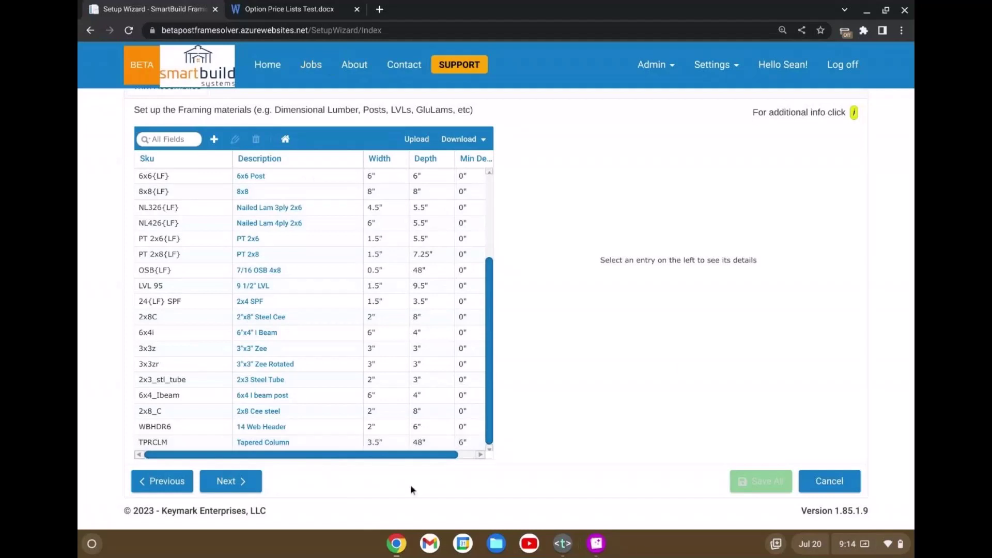
double_click(333, 445)
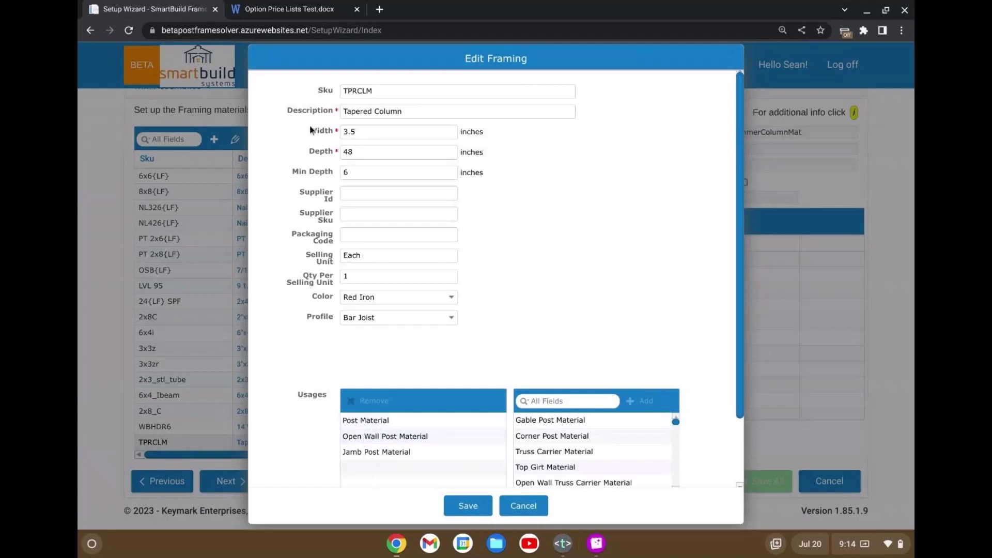
click(364, 177)
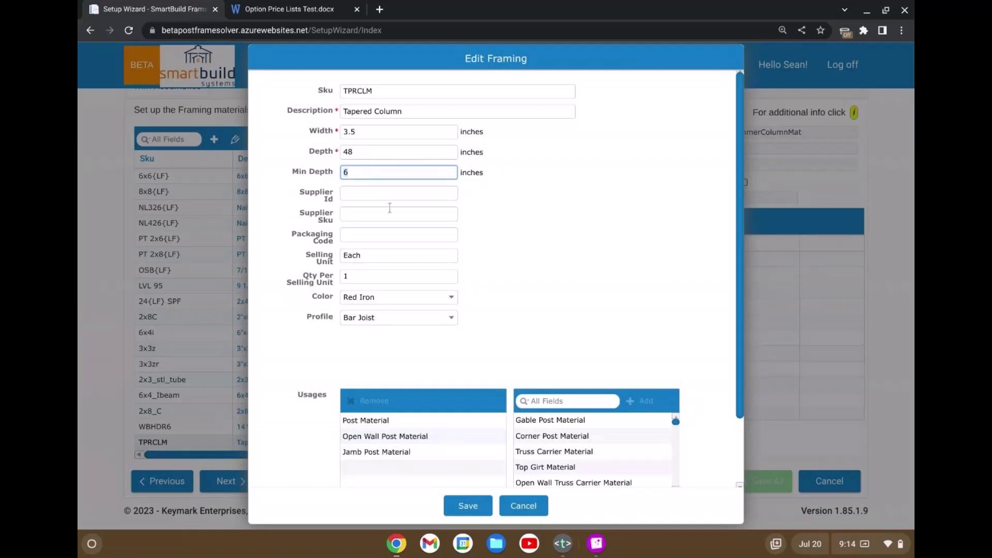
click(356, 152)
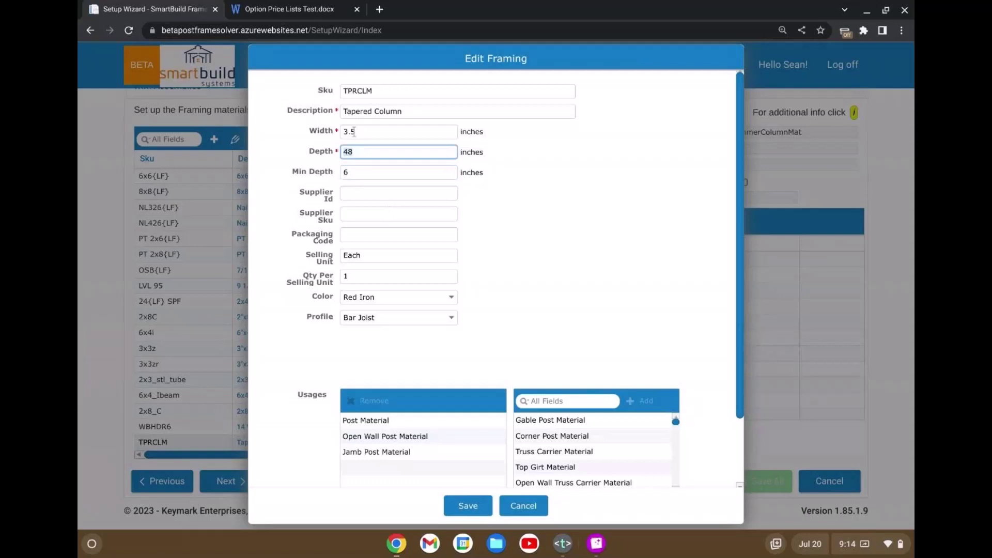
click(361, 131)
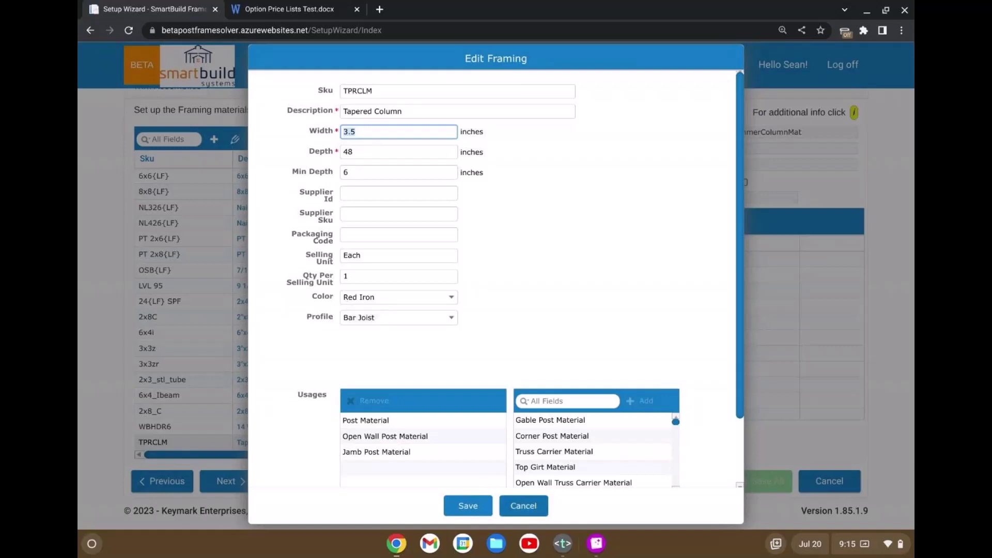
click(538, 510)
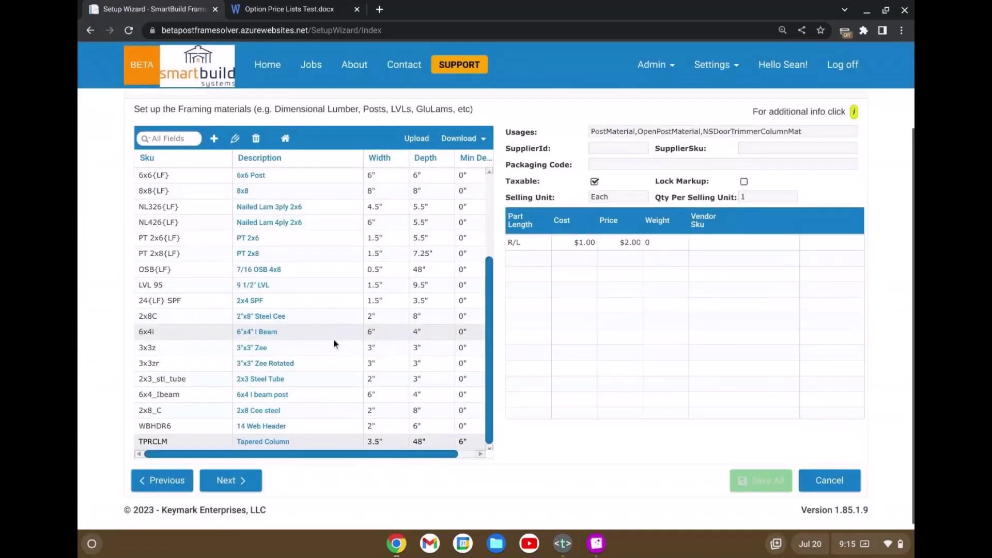
View the details of the 14 Web Header framing material and close it without saving changes
scroll(333, 339, down, 1)
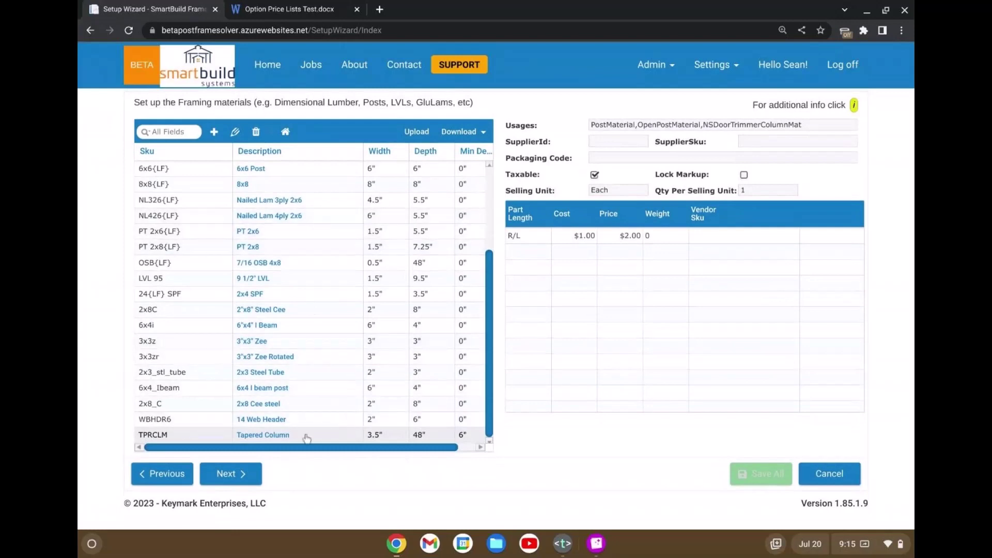
double_click(320, 419)
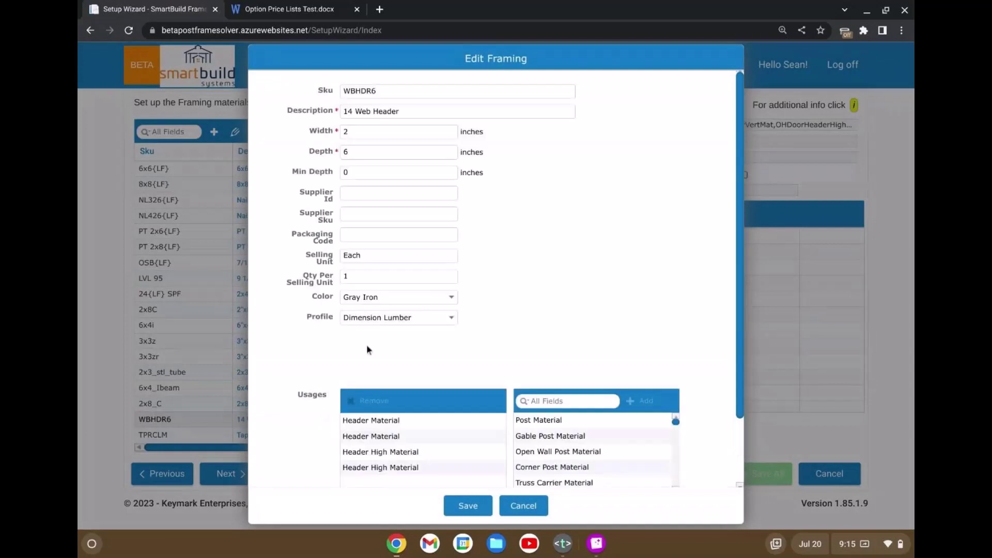
click(523, 505)
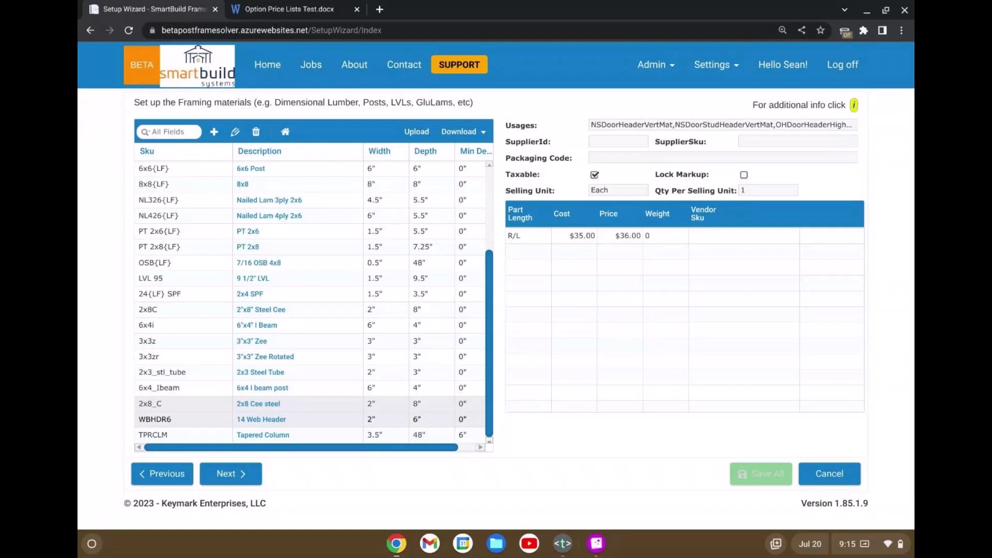
Open the G-rib 40 Yr 29ga material in the Sheathing list and examine its Minimum Cut Length setting without saving changes
scroll(415, 392, up, 5)
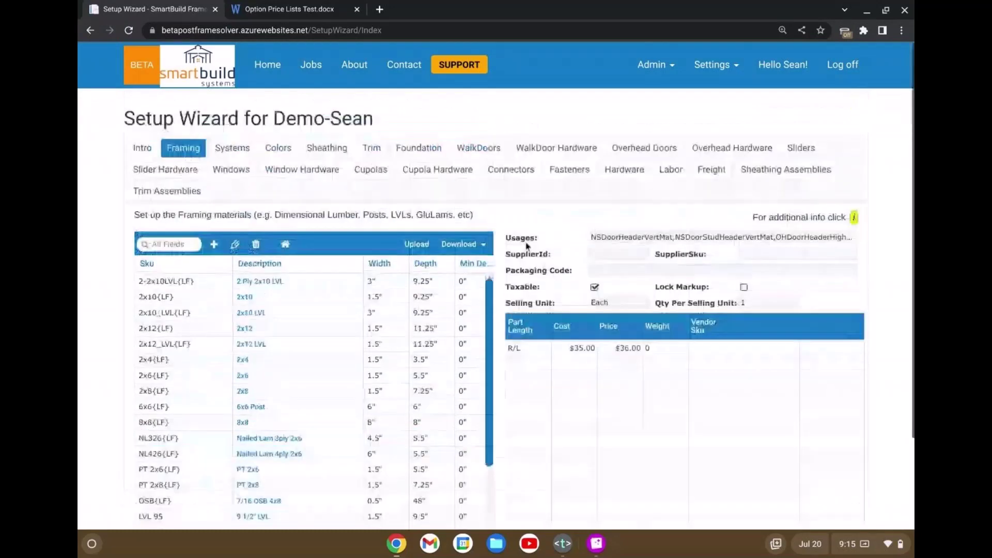
click(327, 147)
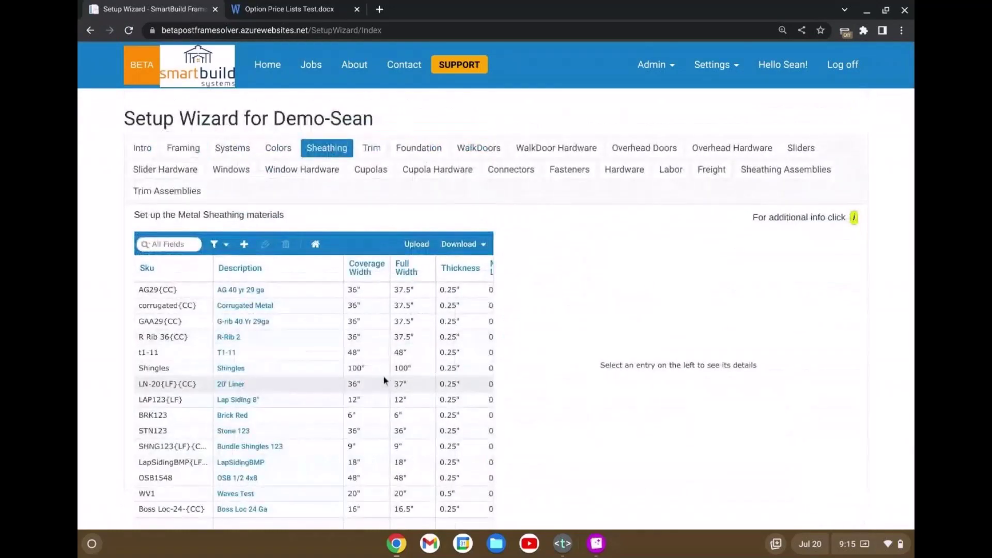
double_click(328, 321)
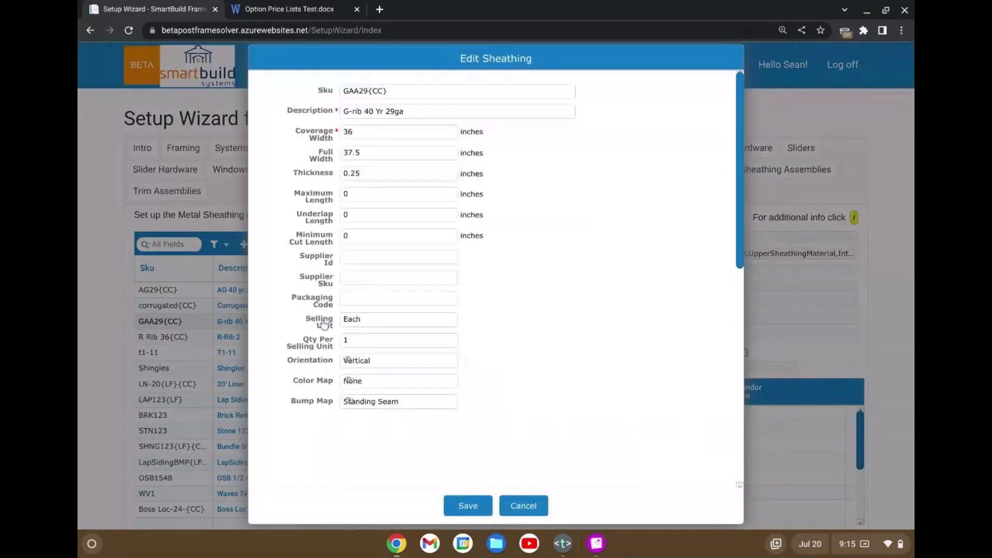
click(366, 237)
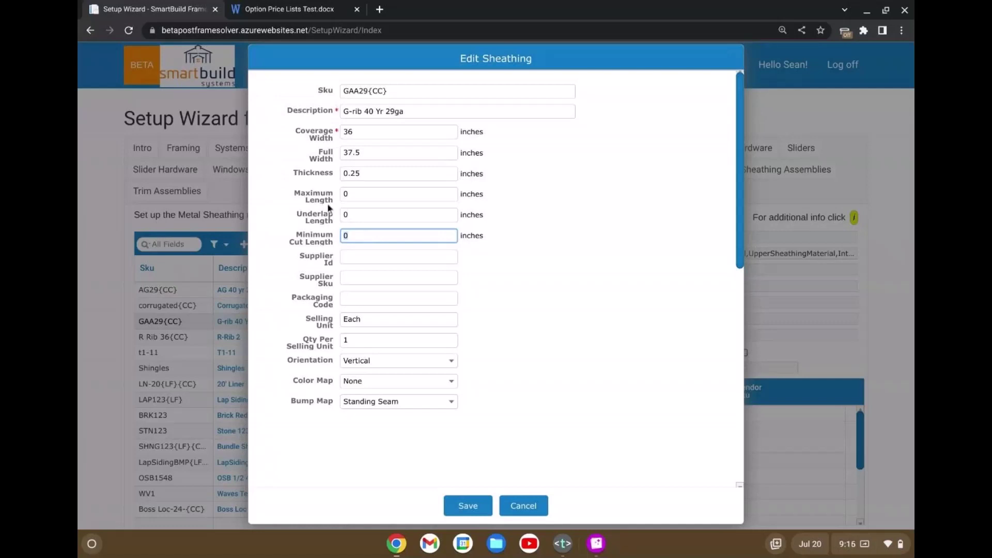
drag(413, 76, 507, 73)
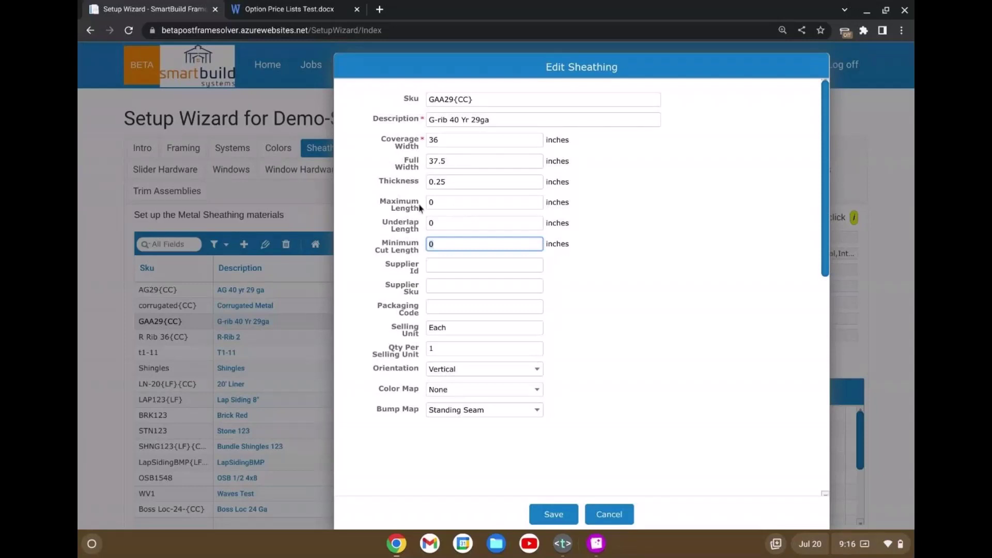
scroll(414, 205, down, 1)
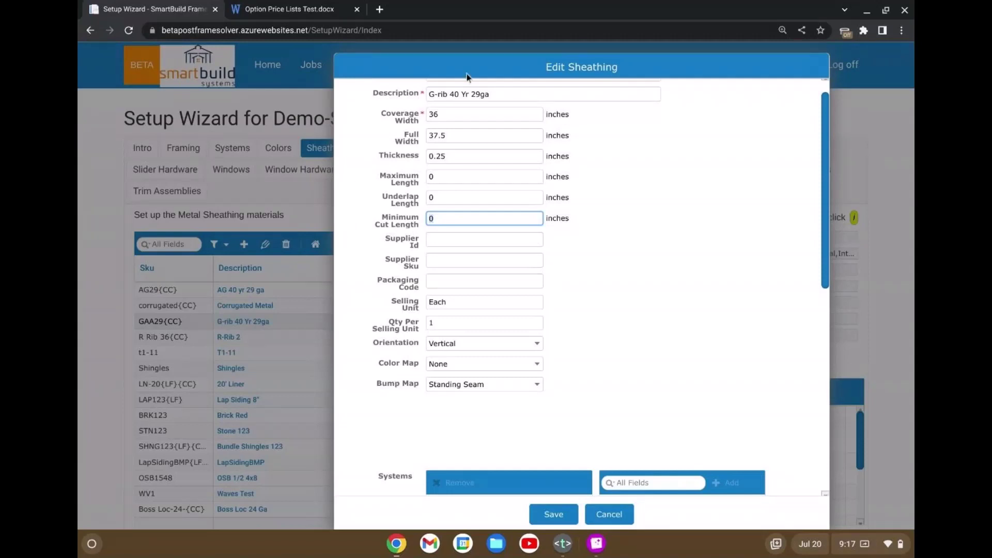
scroll(532, 167, up, 1)
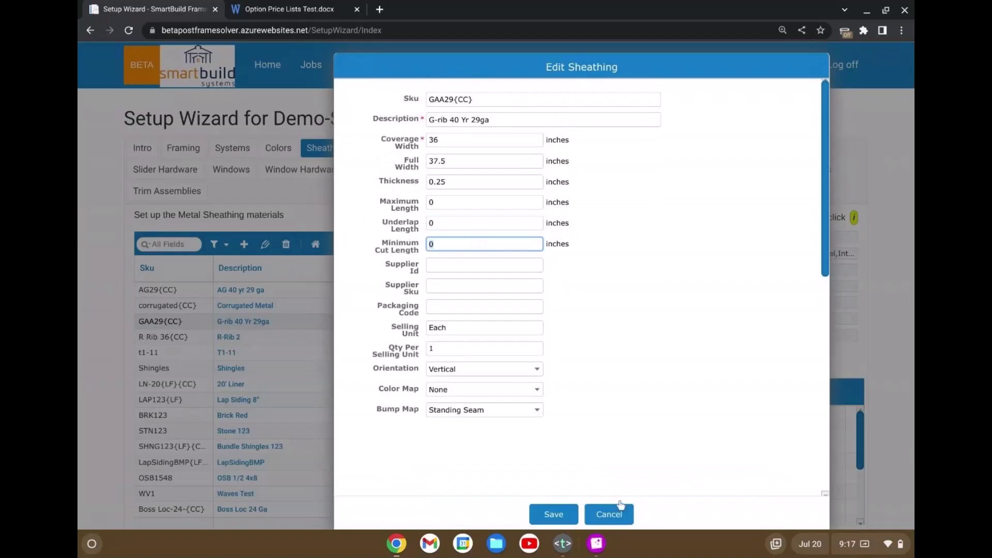
click(610, 515)
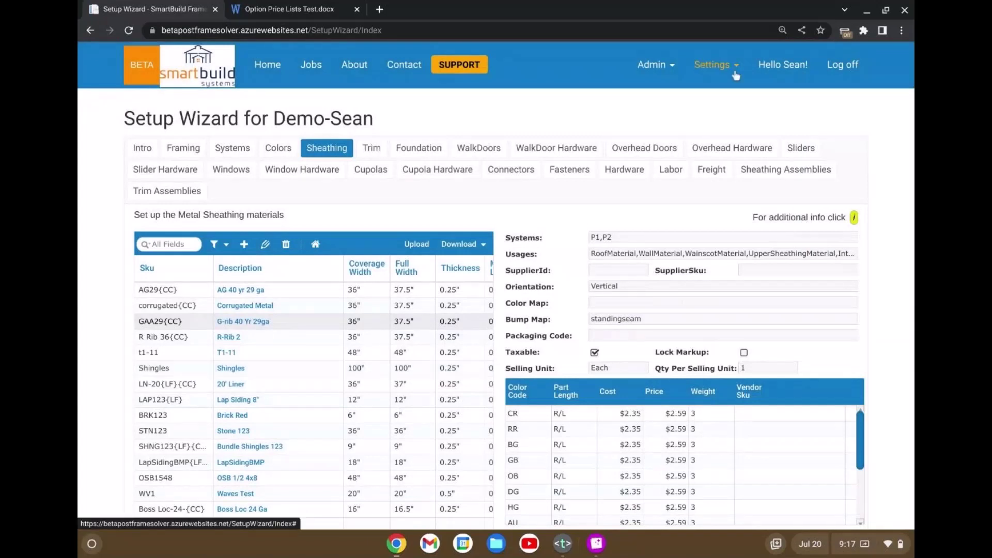
Open the truss list for Demo-Sean and search it for "key"
click(715, 65)
click(674, 280)
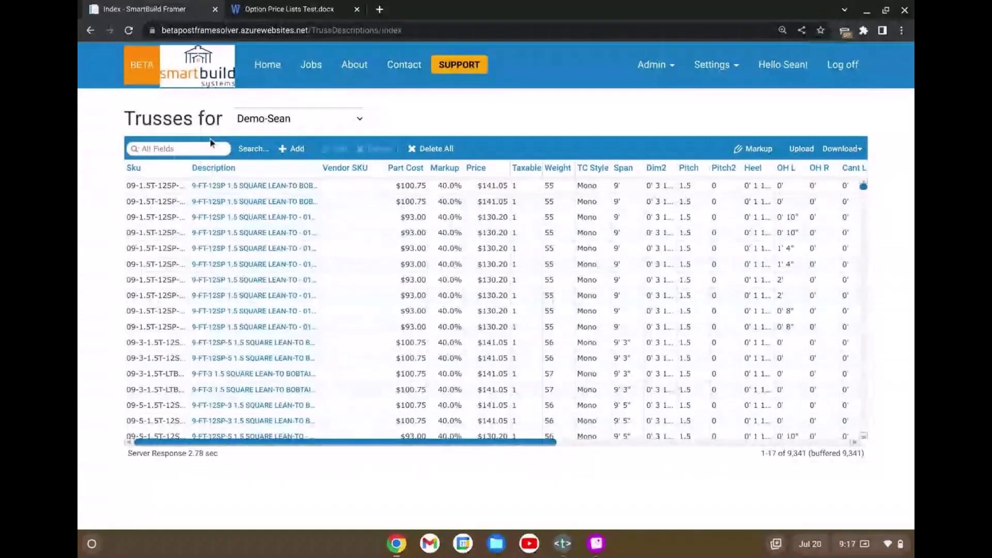
click(202, 148)
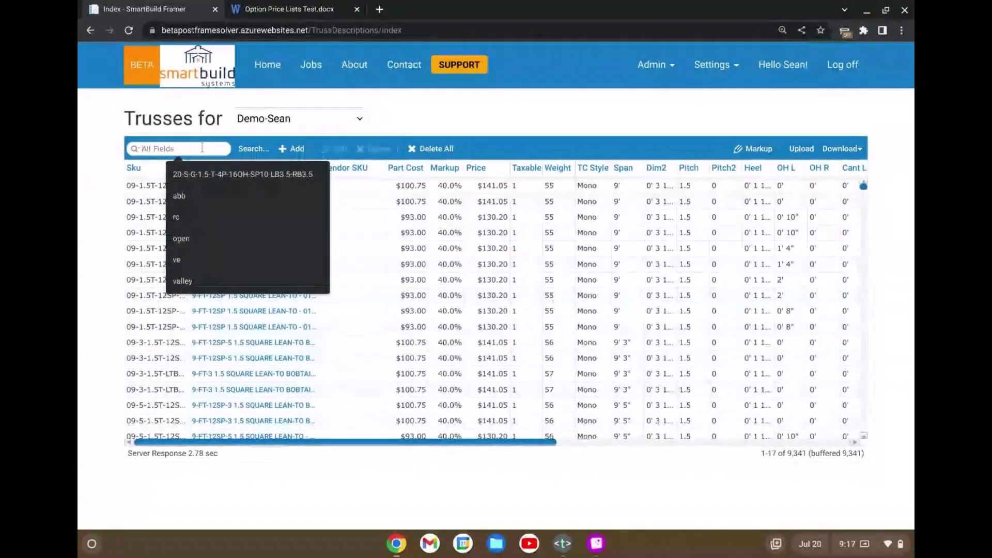
text(key)
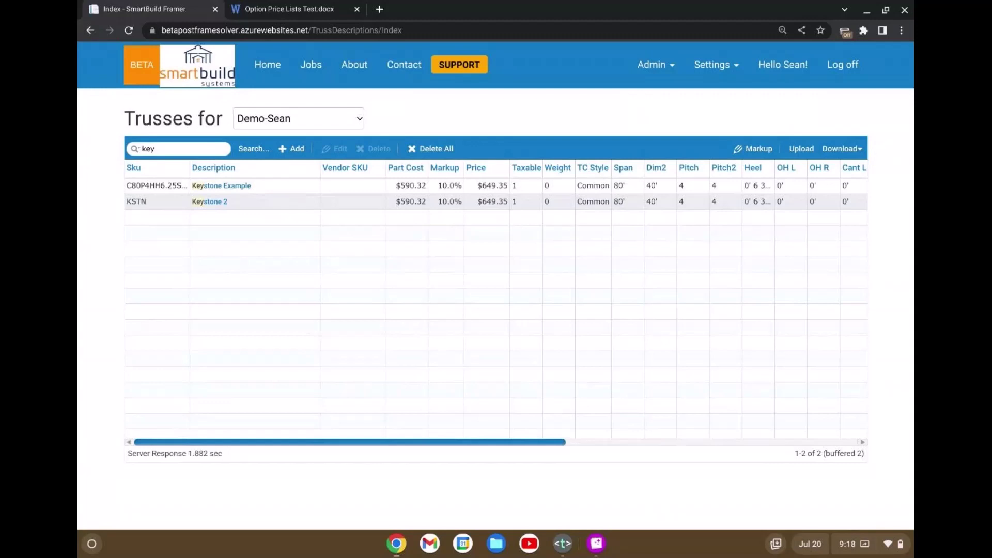
Examine the Keystone 2 truss's settings, especially its Keystone Width, and close the truss without saving changes
double_click(296, 207)
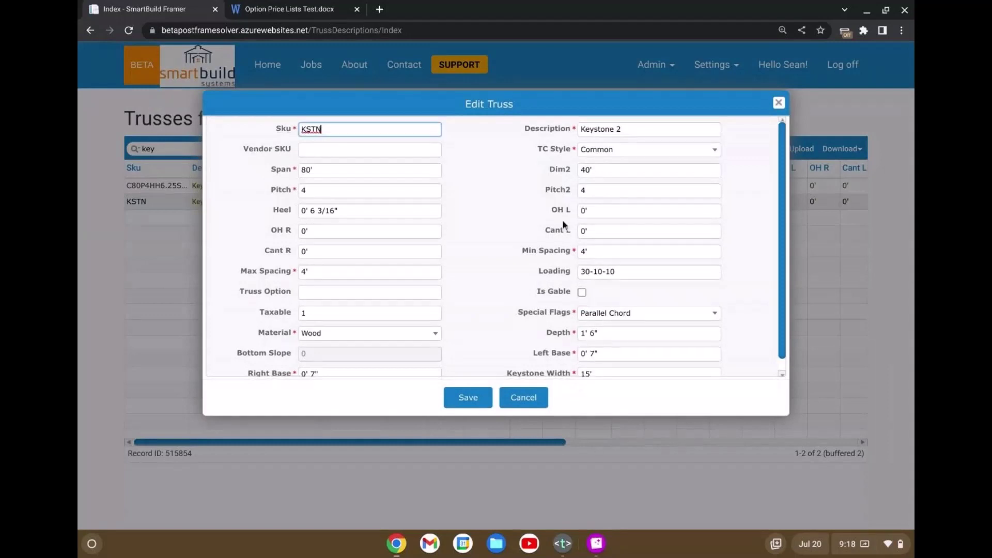
scroll(576, 364, down, 1)
scroll(505, 351, up, 1)
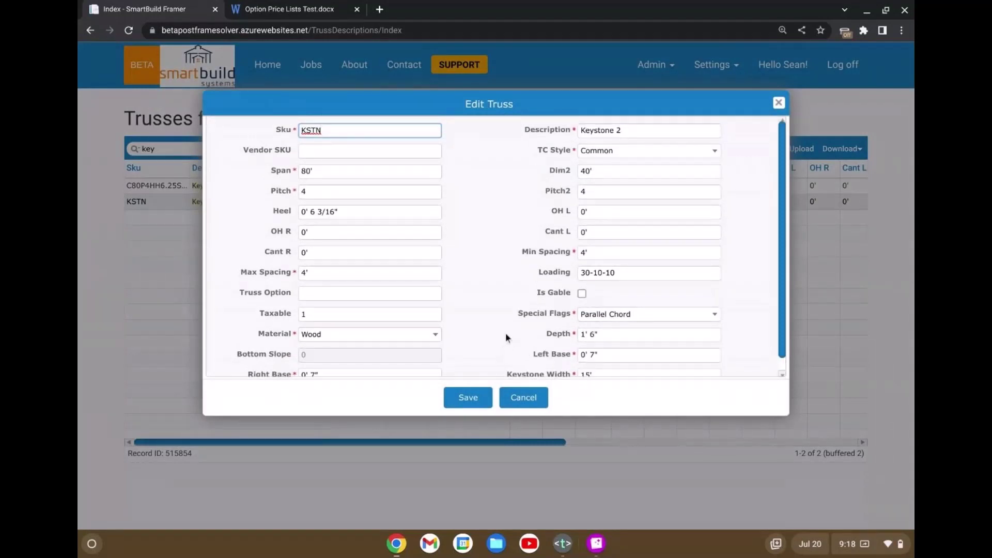
scroll(506, 351, down, 1)
drag(506, 365, 566, 366)
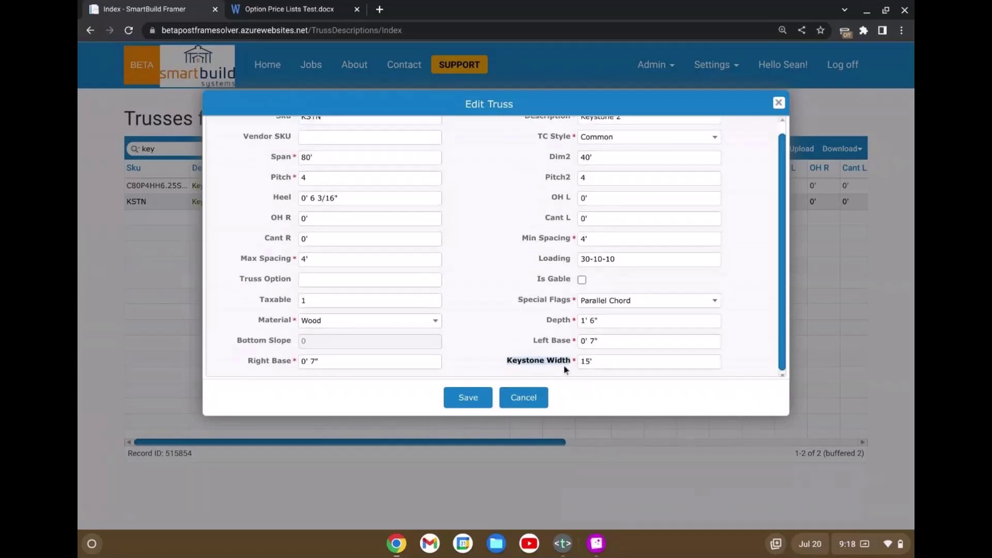
scroll(526, 343, up, 1)
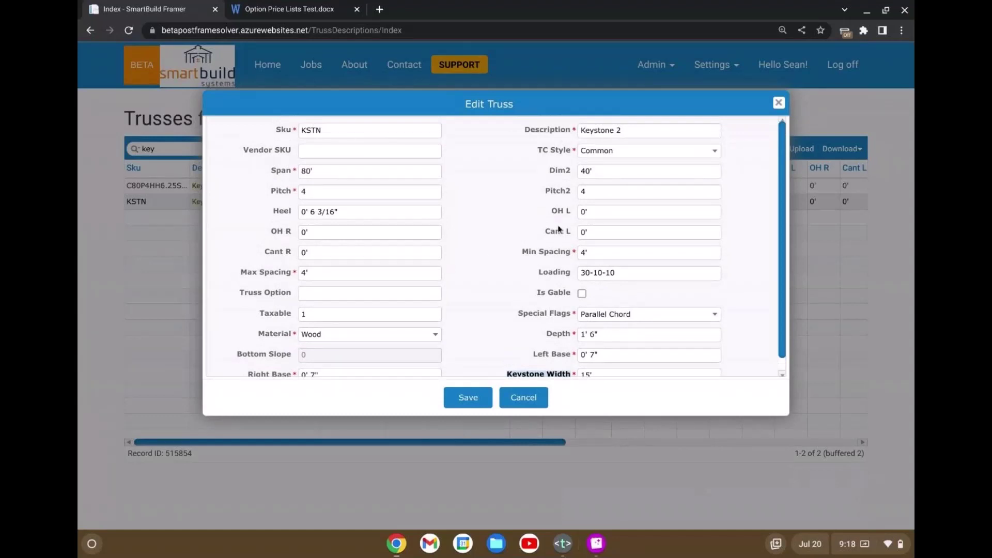
scroll(514, 269, down, 1)
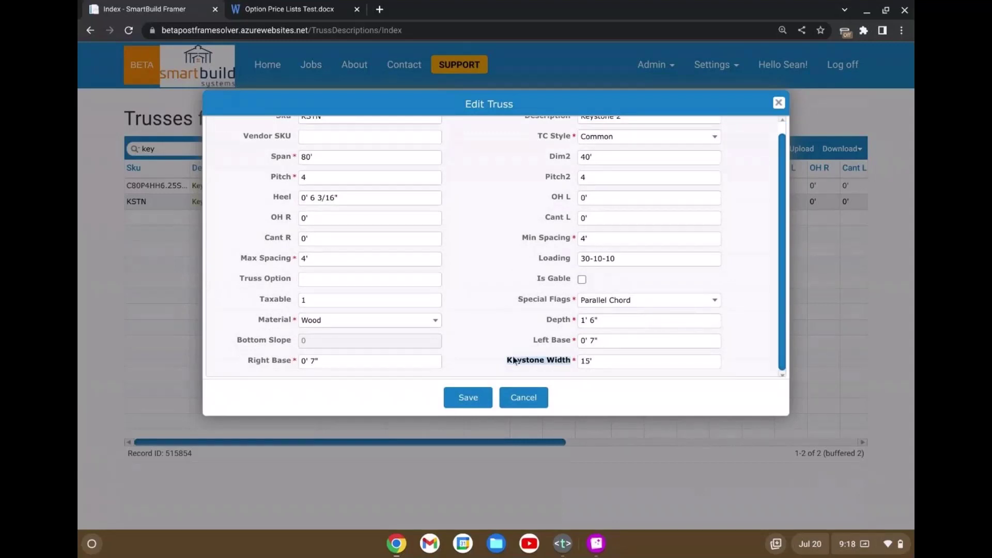
click(598, 359)
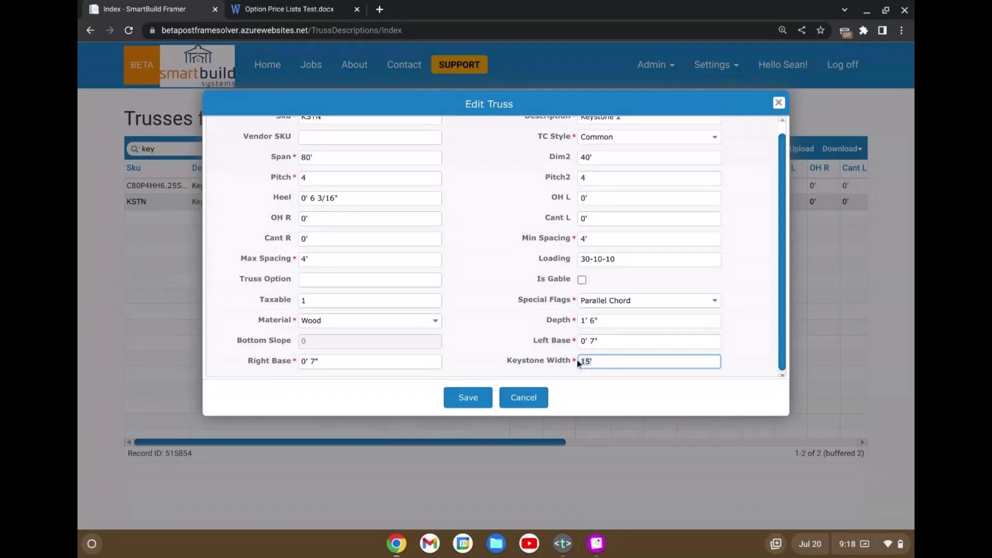
scroll(553, 379, up, 1)
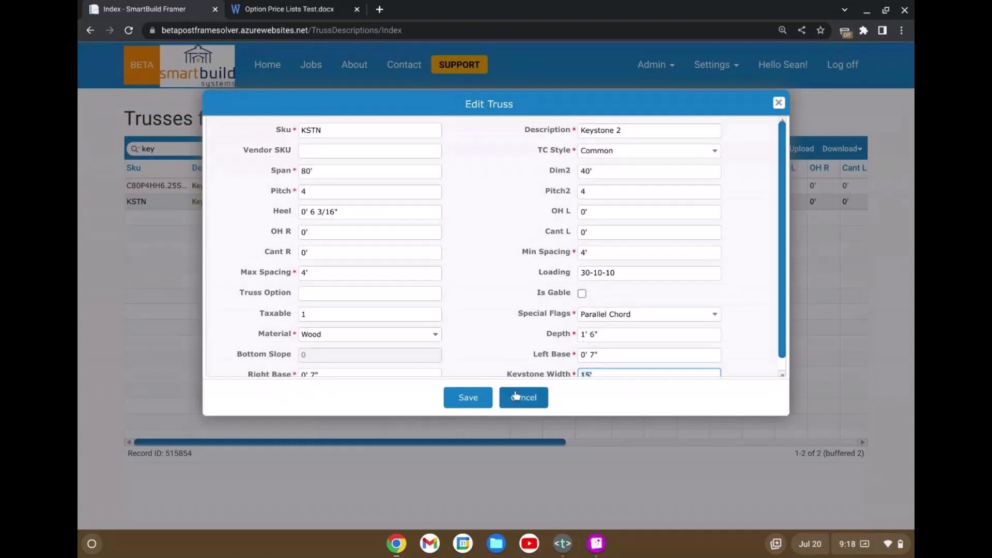
click(525, 401)
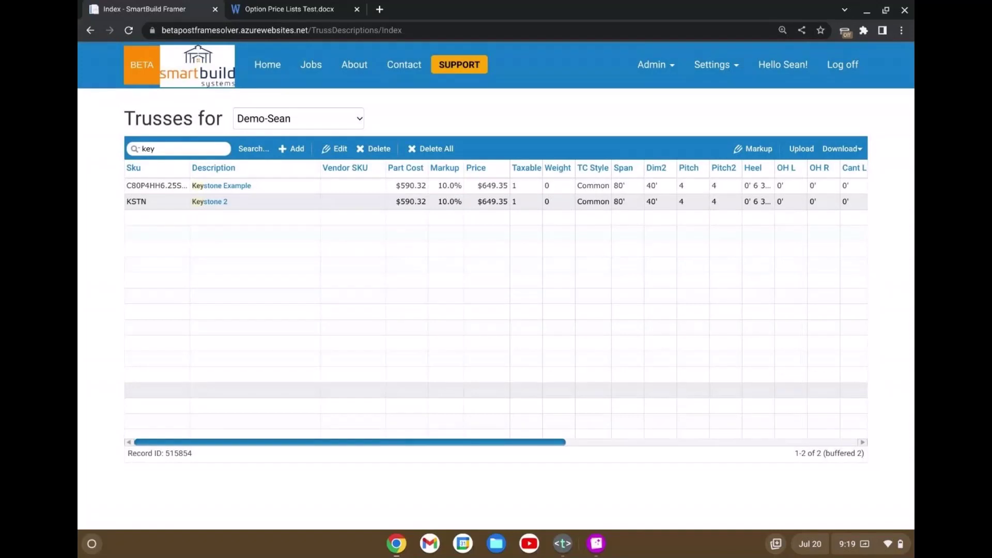
Return to the home page and open the recent job "1.85 Webinar" for editing
click(715, 78)
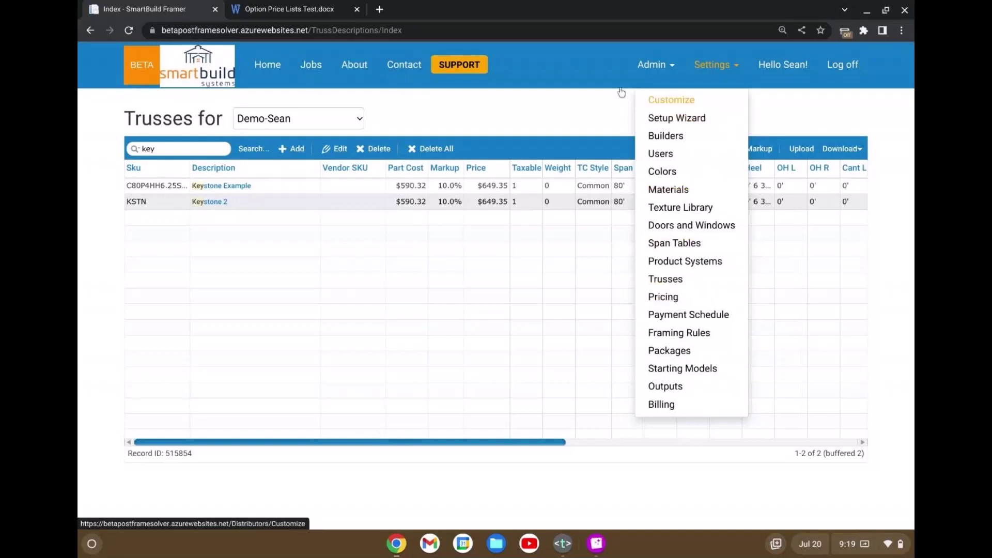
click(249, 67)
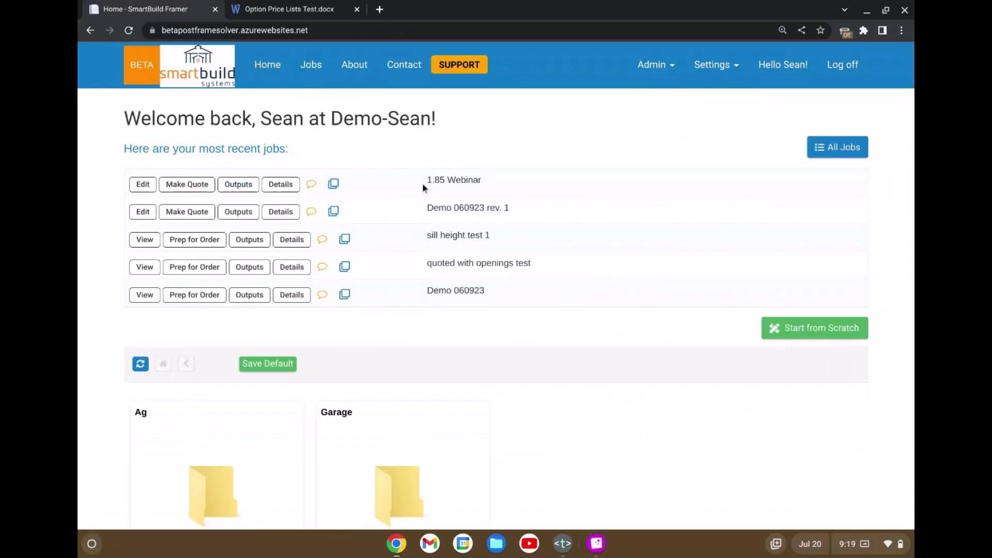
click(142, 185)
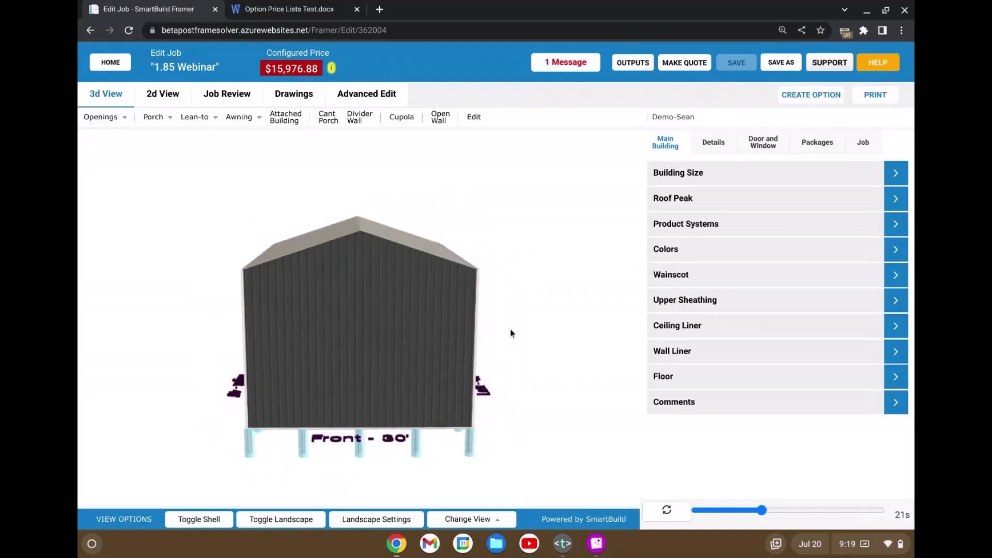
Start a new overhead door opening in the Custom style, 10' wide by 8' high, and set its sill height to 10'
mouse_move(97, 122)
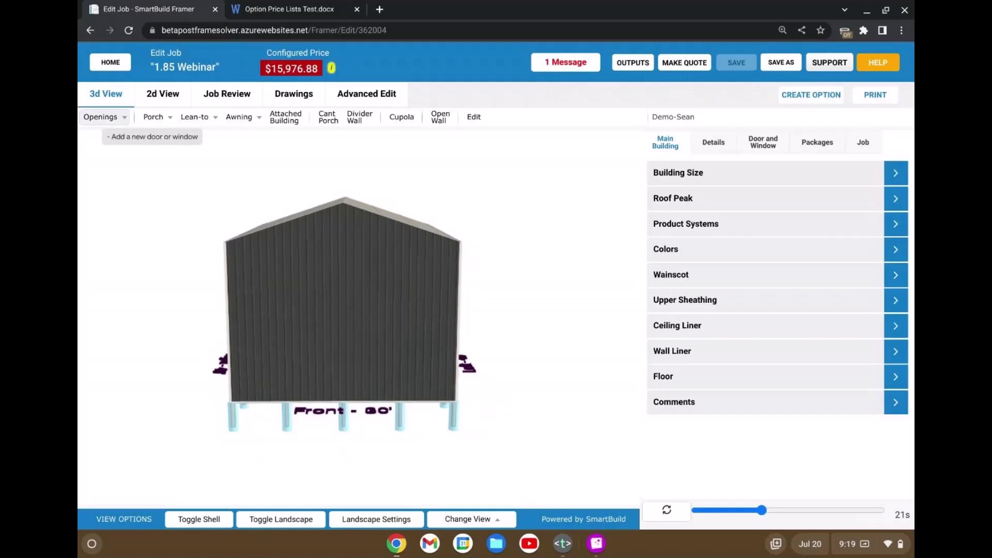
click(155, 137)
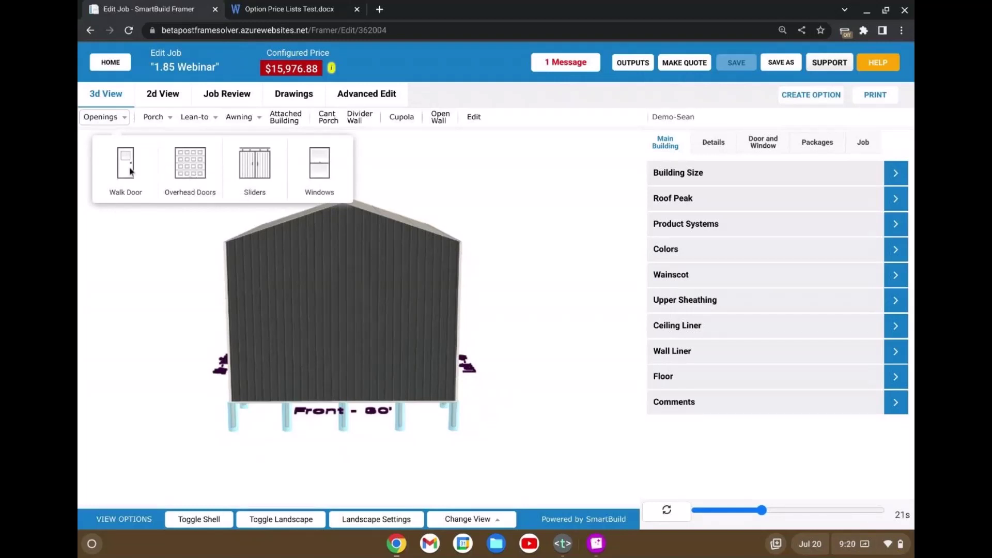
click(200, 170)
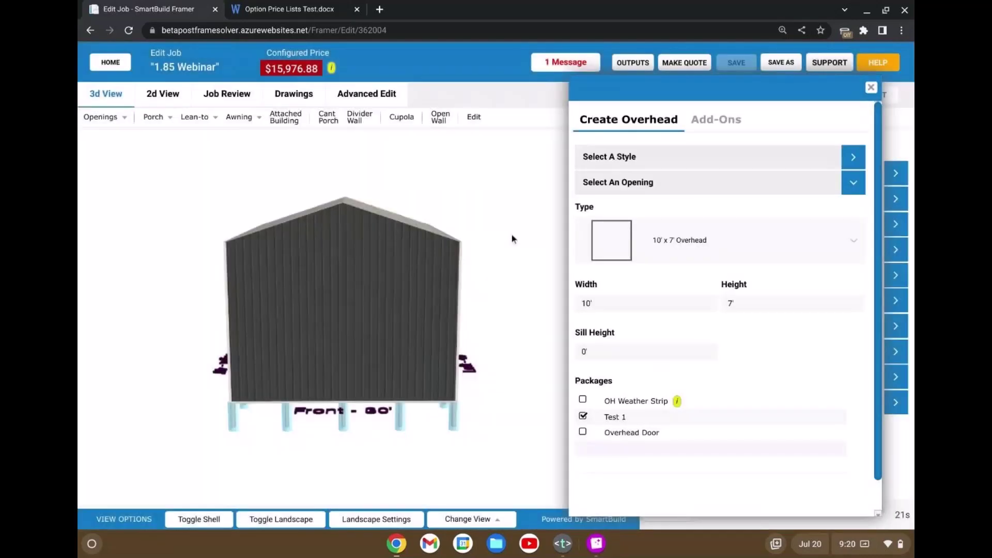
click(708, 160)
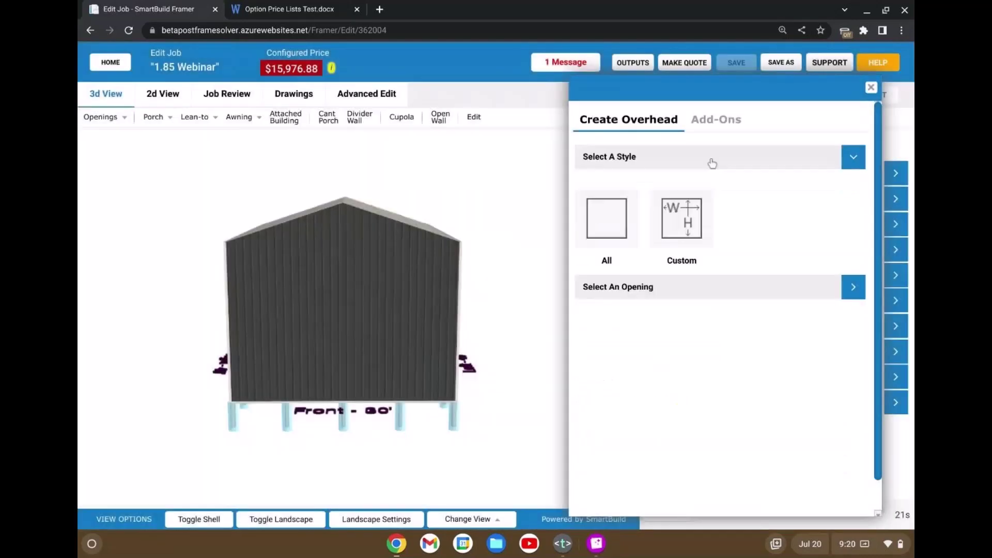
click(683, 221)
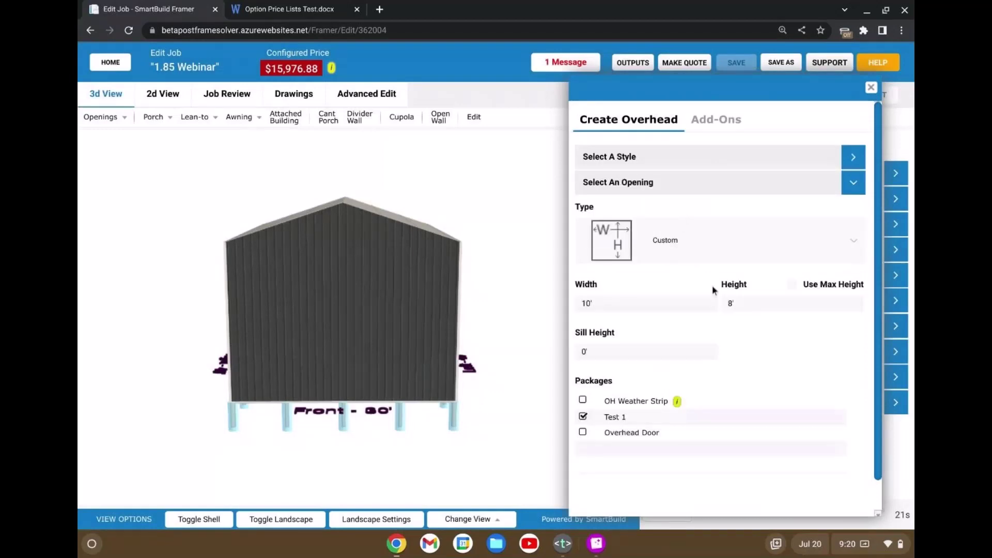
click(630, 353)
text(10)
key(Tab)
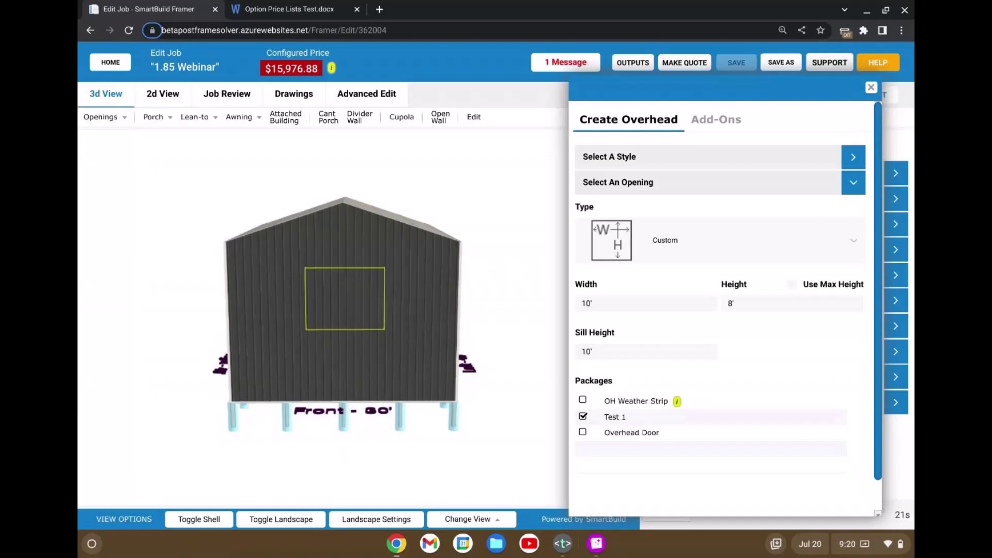
Place the custom overhead door in the middle of the front wall and finish creating openings
click(345, 323)
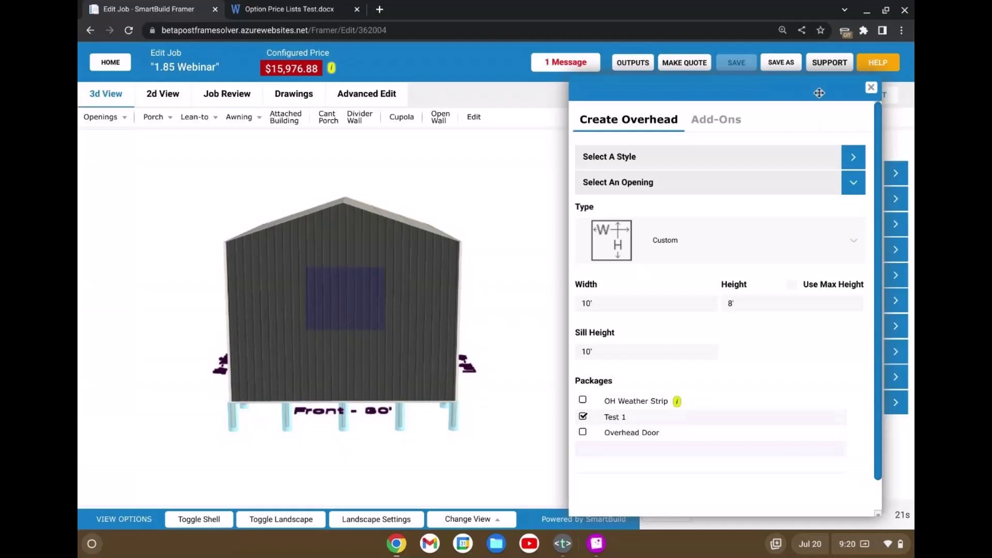
scroll(821, 77, down, 1)
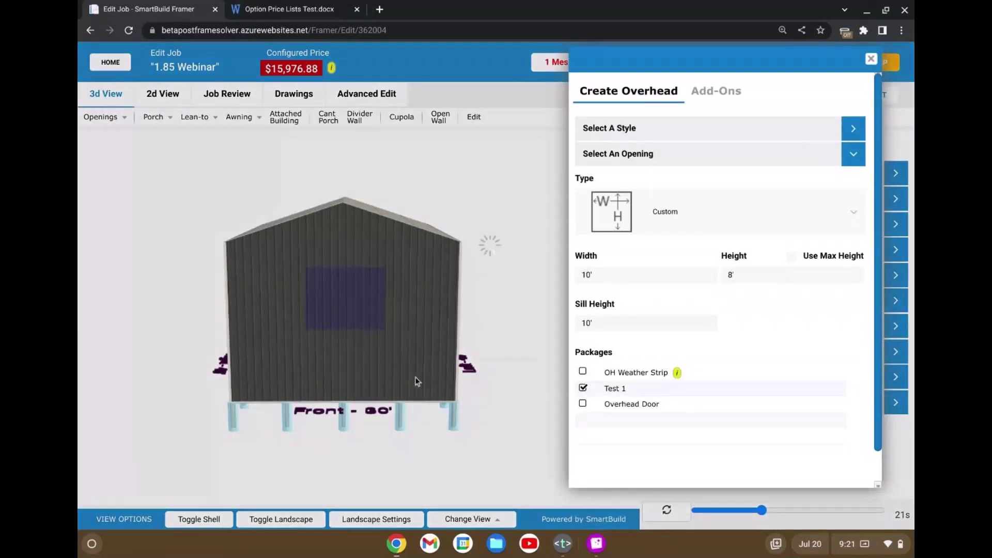
click(329, 291)
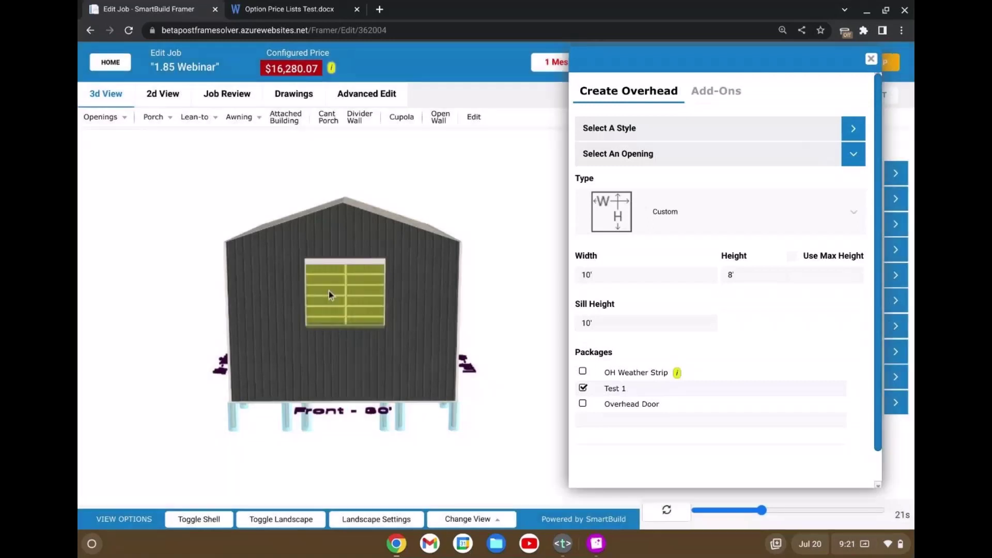
mouse_move(490, 163)
mouse_down()
mouse_move(391, 169)
mouse_move(501, 166)
mouse_move(470, 172)
mouse_move(475, 161)
mouse_up()
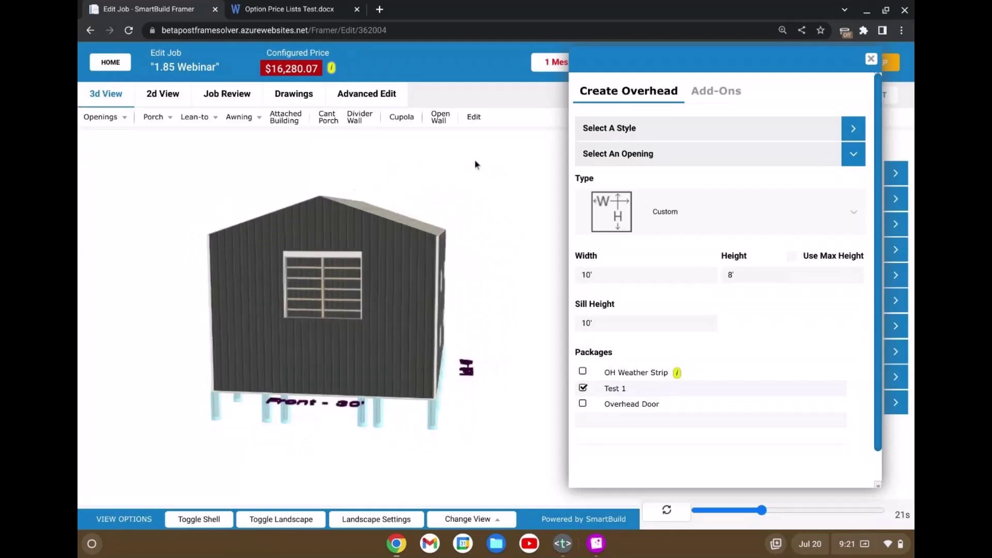
click(872, 60)
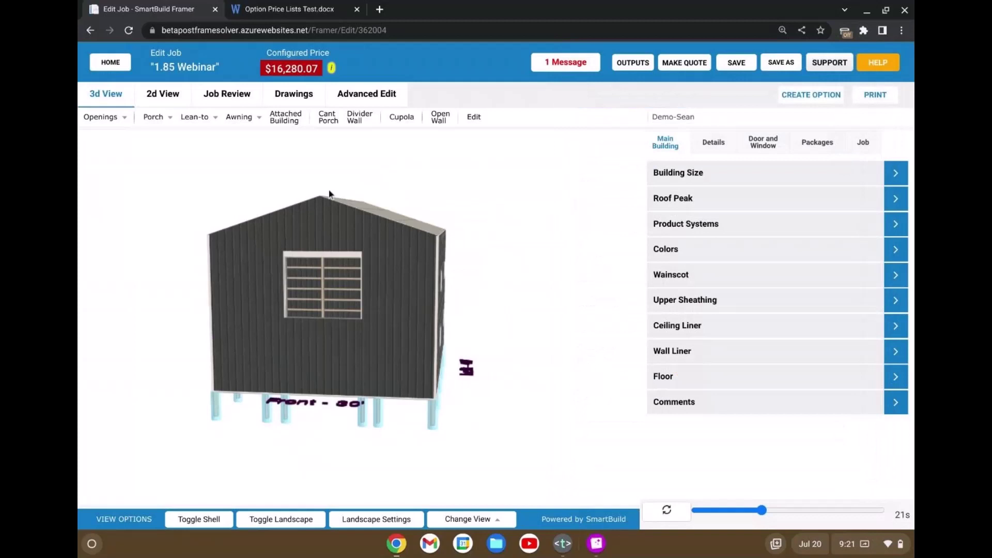
Edit the front wall's overhead door to replace the Test 1 package with the Overhead Door package, and update it
click(231, 97)
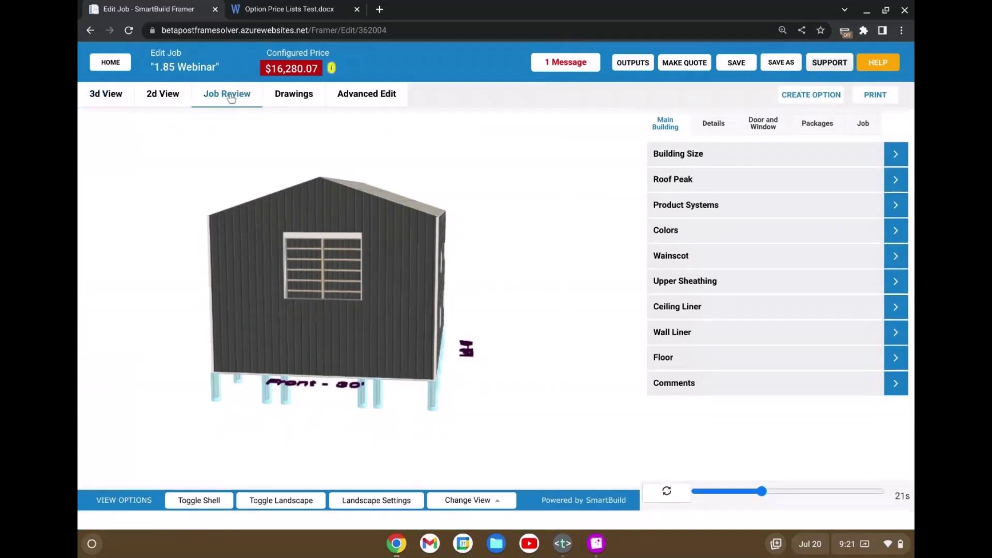
click(115, 98)
drag(355, 394, 458, 373)
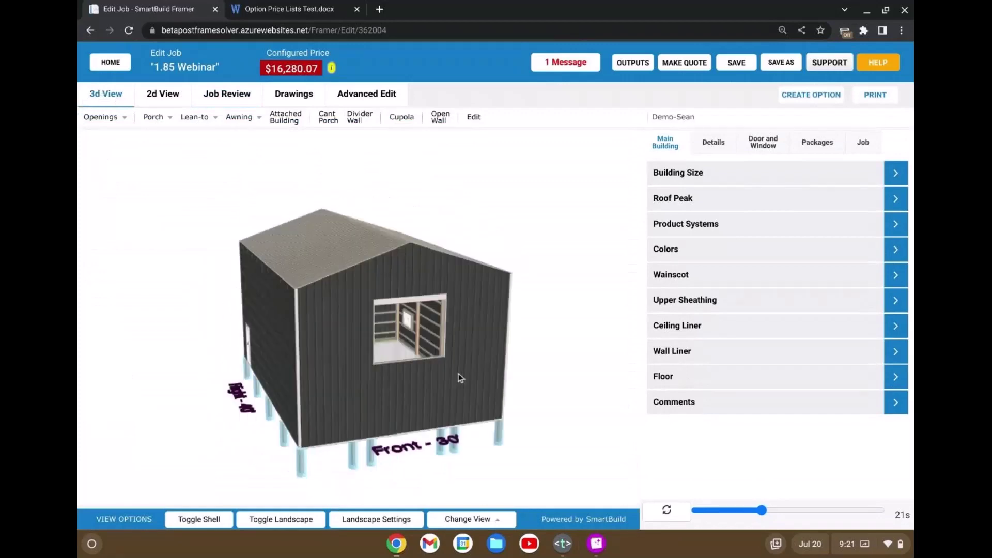
click(475, 119)
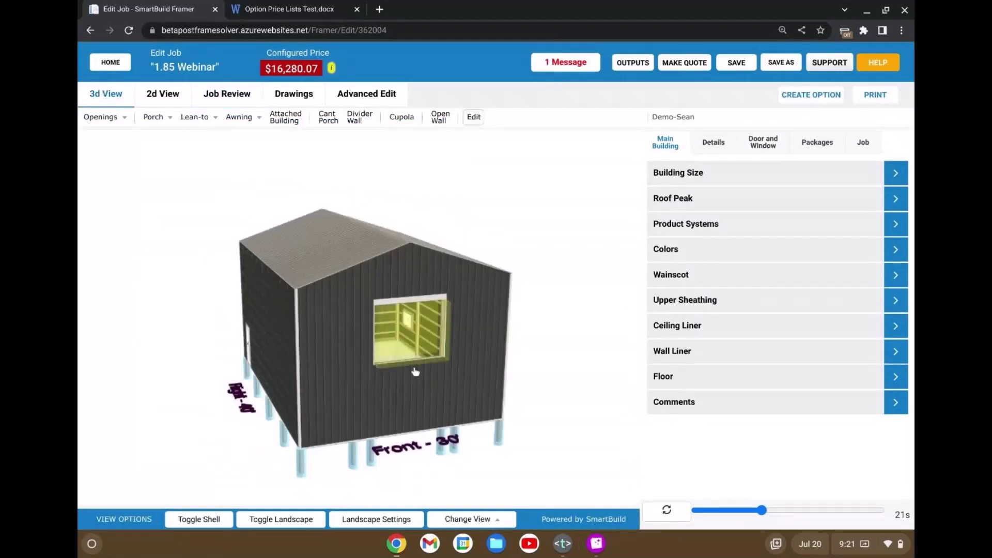
click(403, 331)
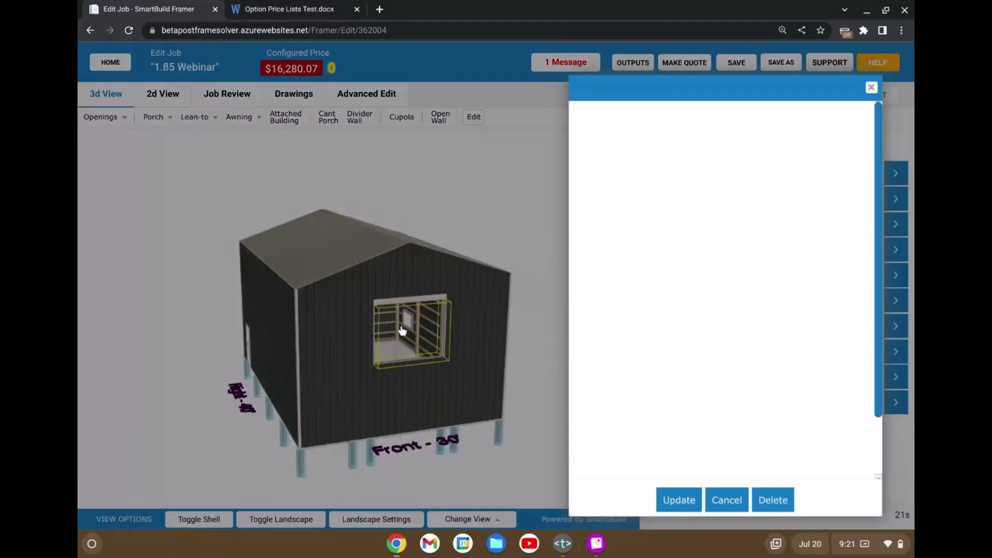
scroll(579, 362, down, 2)
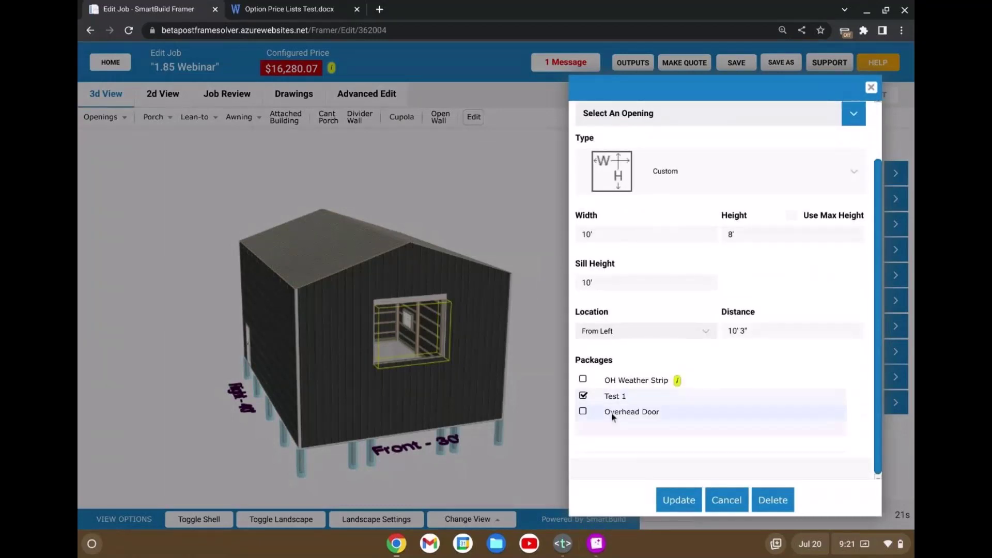
click(584, 397)
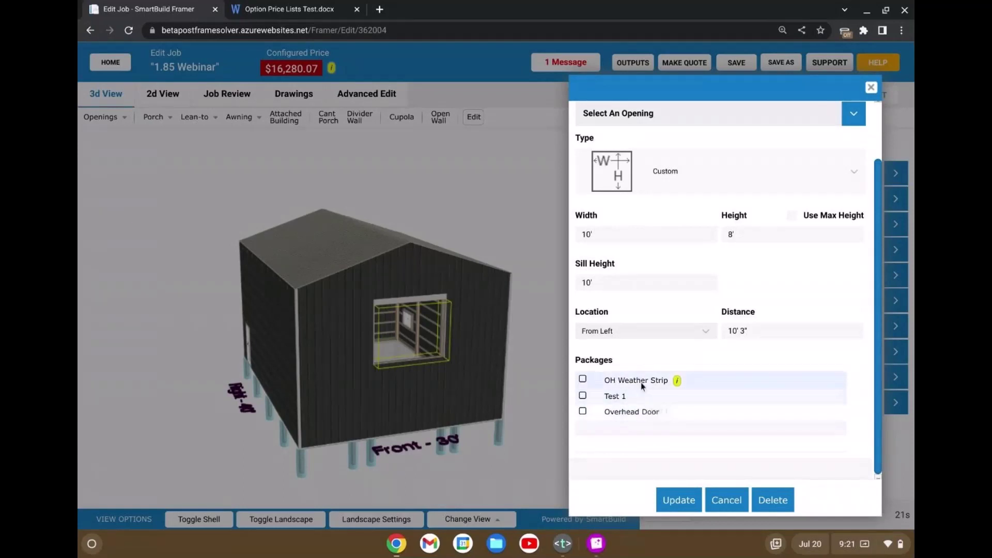
click(582, 412)
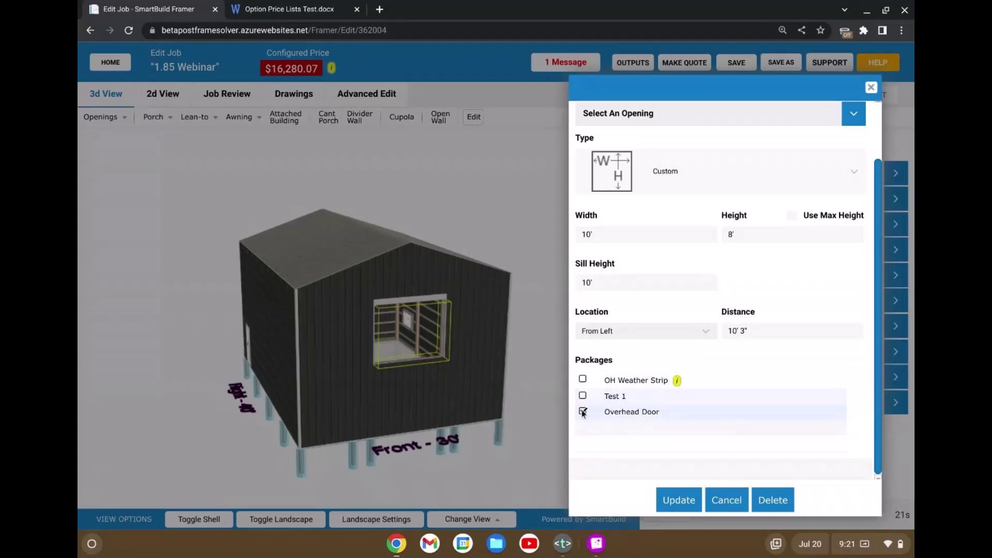
click(678, 501)
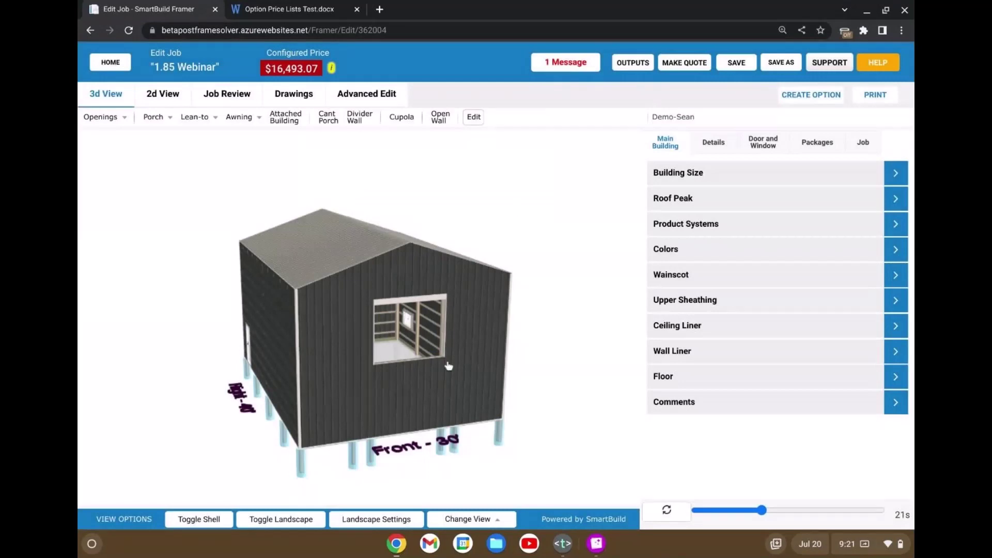
Examine the job review's Doors & Windows and Labor lists for the overhead door's package items, including the OH Door Labor line
click(215, 96)
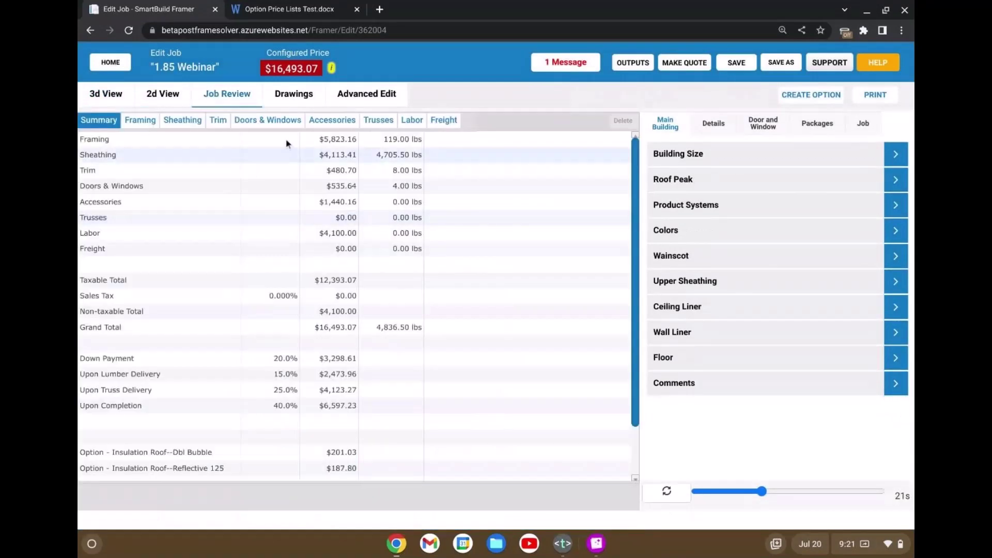
click(274, 121)
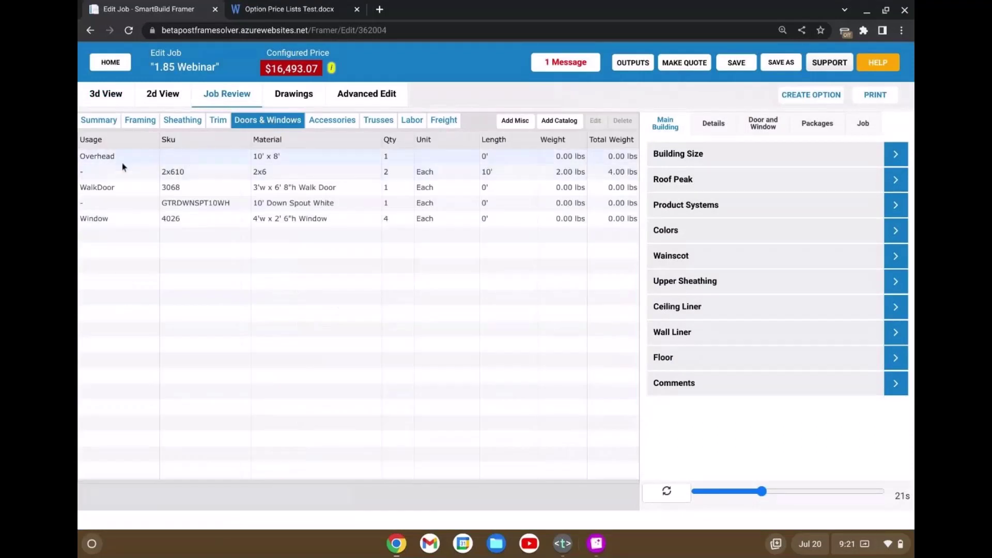
click(222, 171)
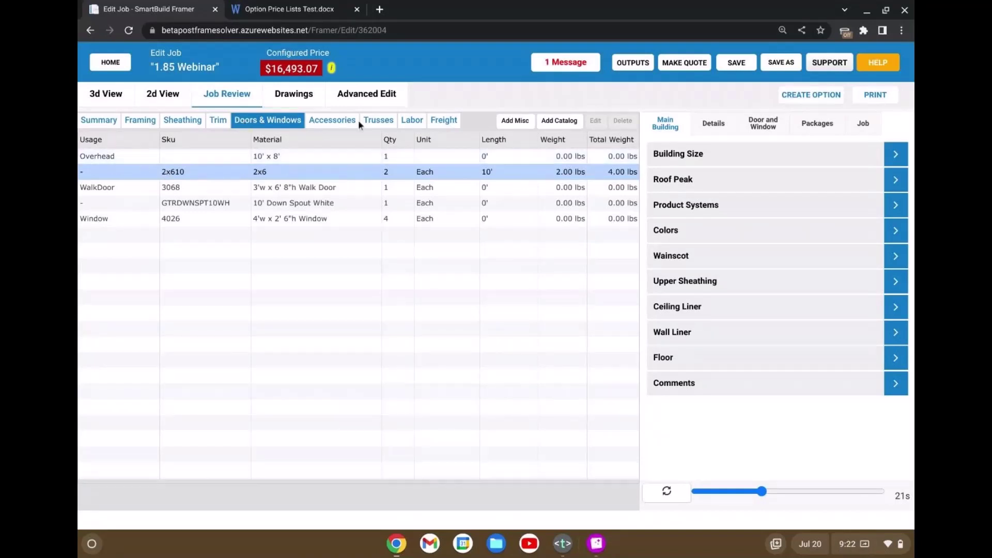
click(414, 121)
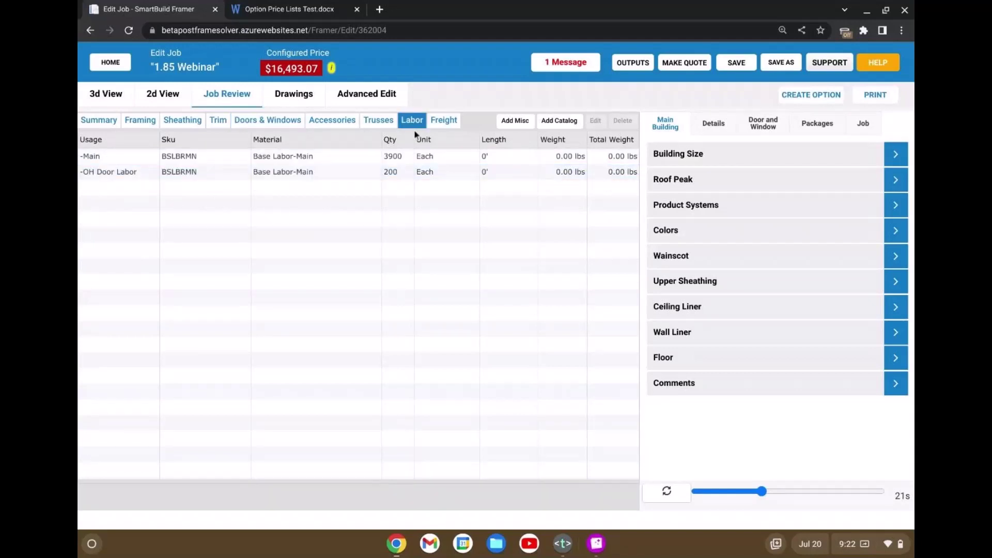
click(359, 176)
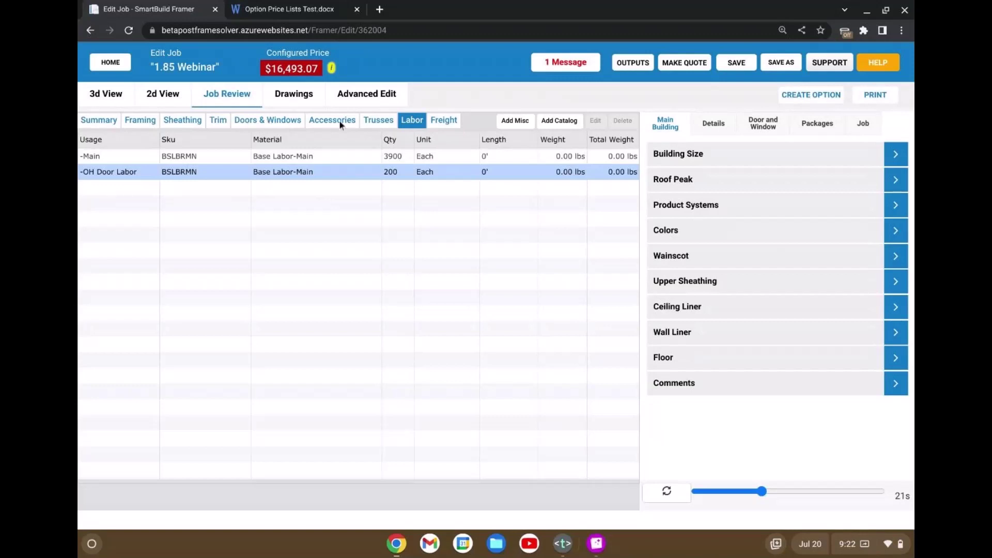
click(303, 121)
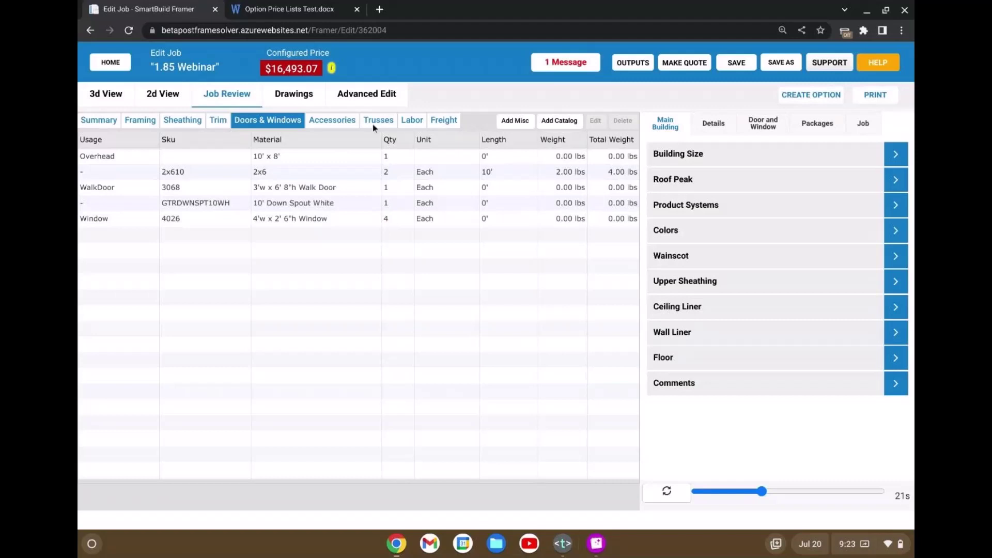
click(412, 121)
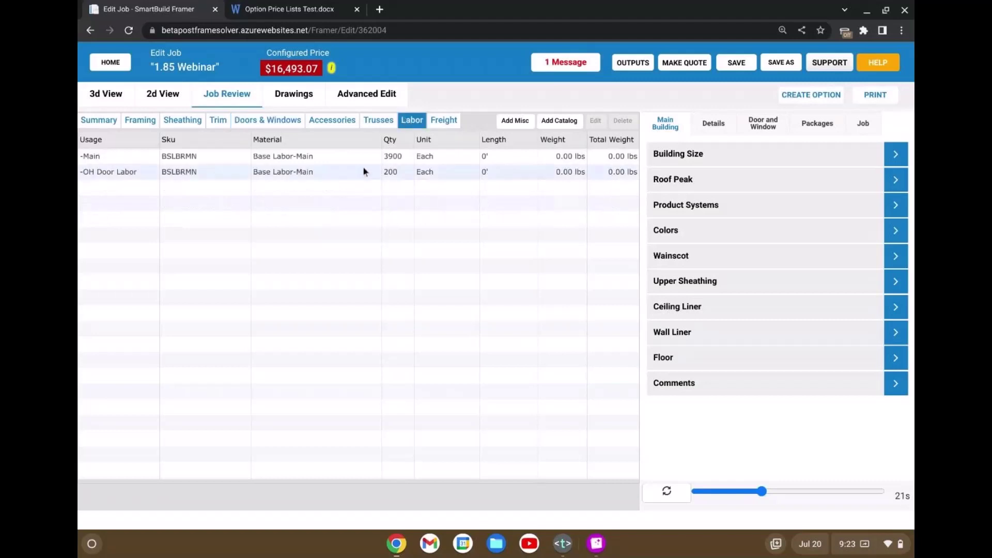
click(364, 172)
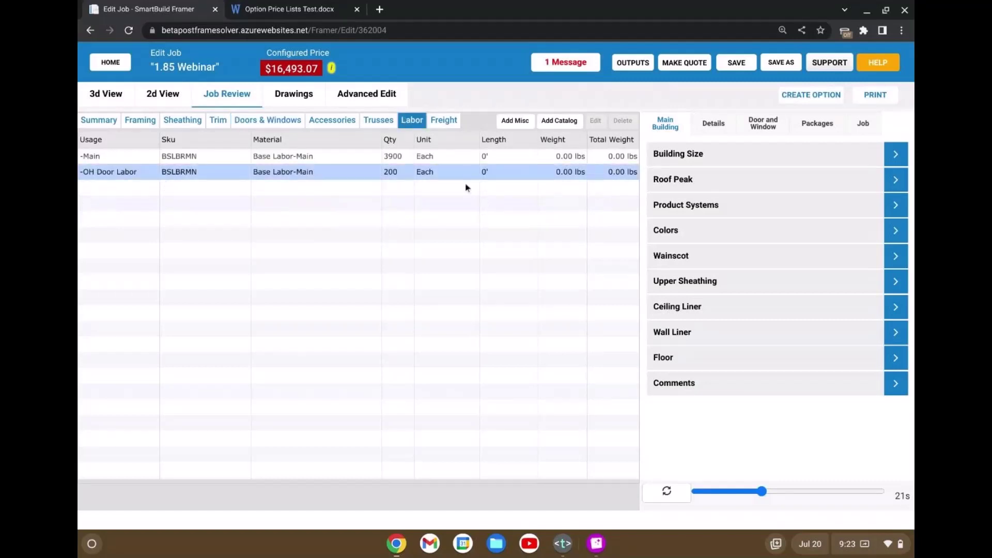
click(399, 172)
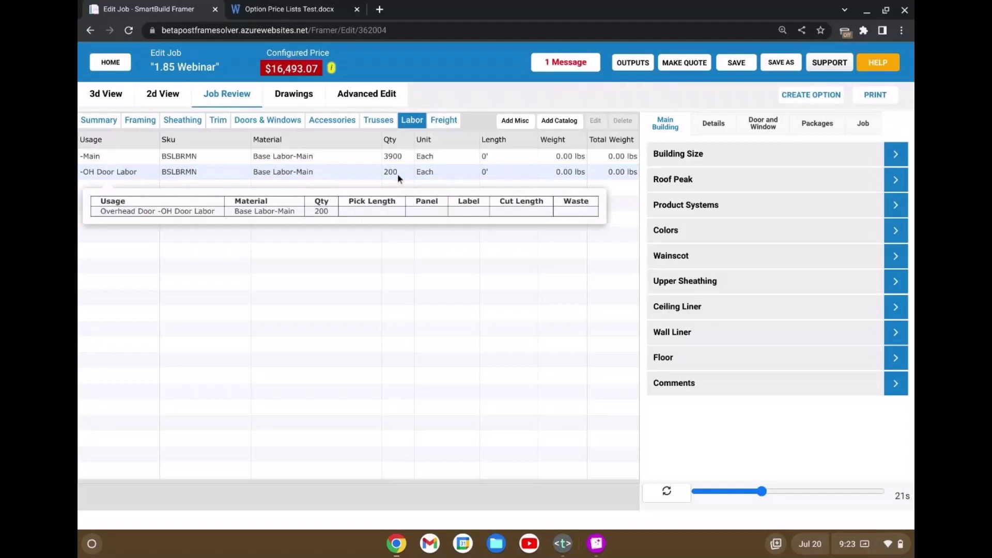
click(398, 174)
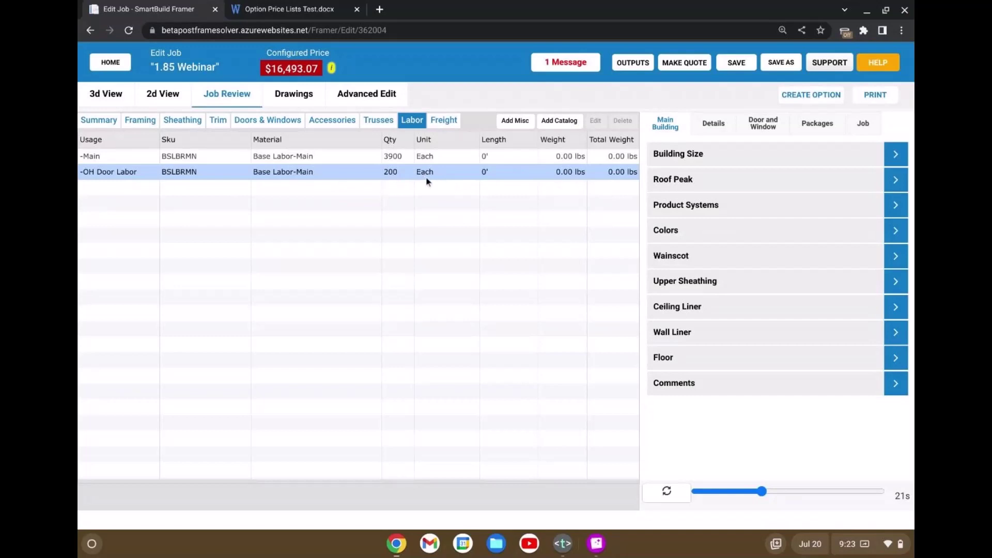
Hide the building shell in the 3D view and examine the framing around the front wall's overhead door opening
click(110, 97)
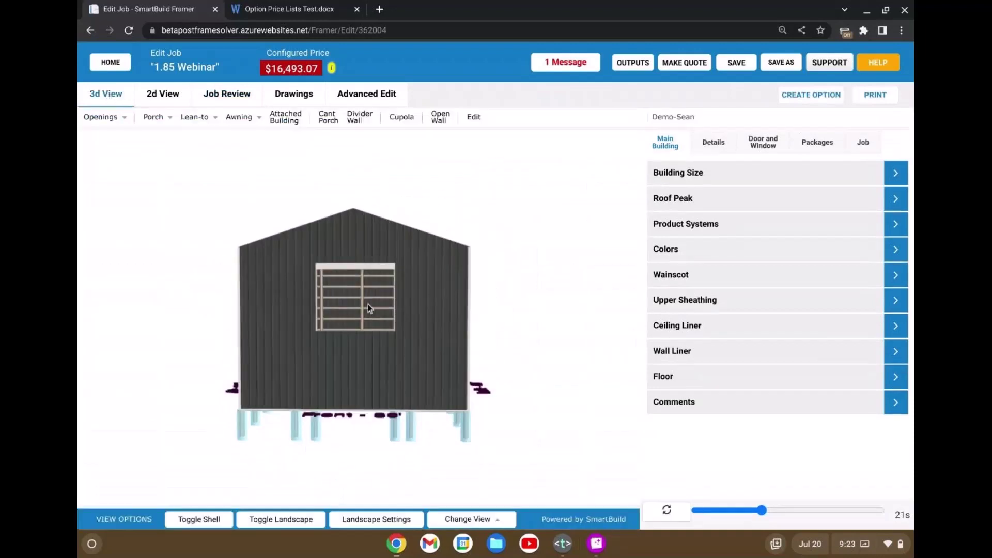
drag(357, 305, 246, 367)
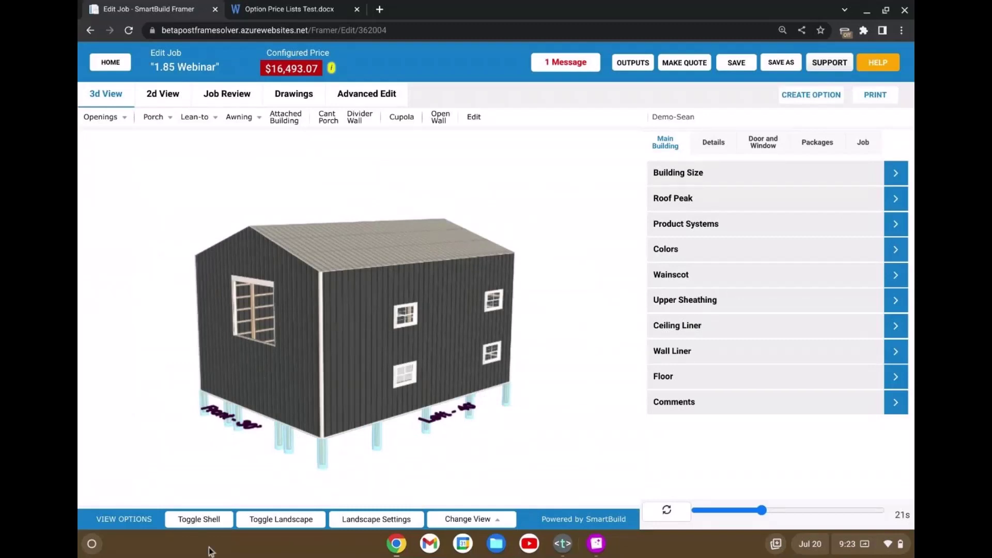
click(208, 520)
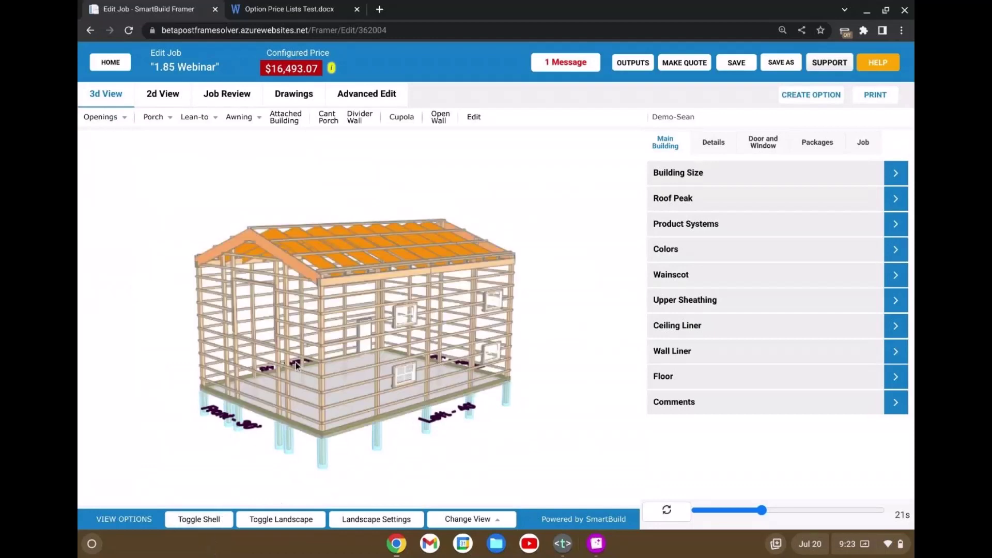
drag(295, 362, 373, 306)
scroll(330, 362, up, 4)
scroll(373, 306, up, 1)
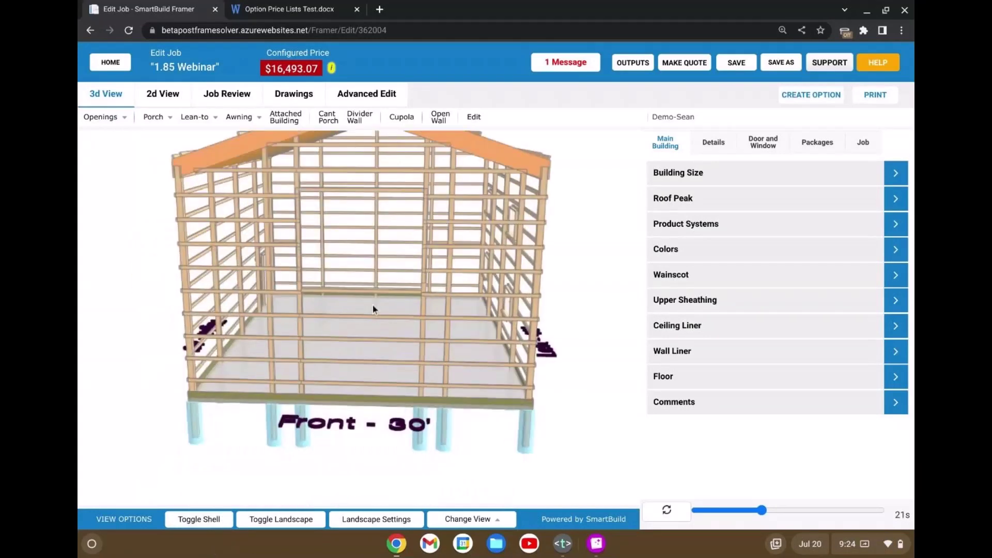
scroll(373, 309, up, 3)
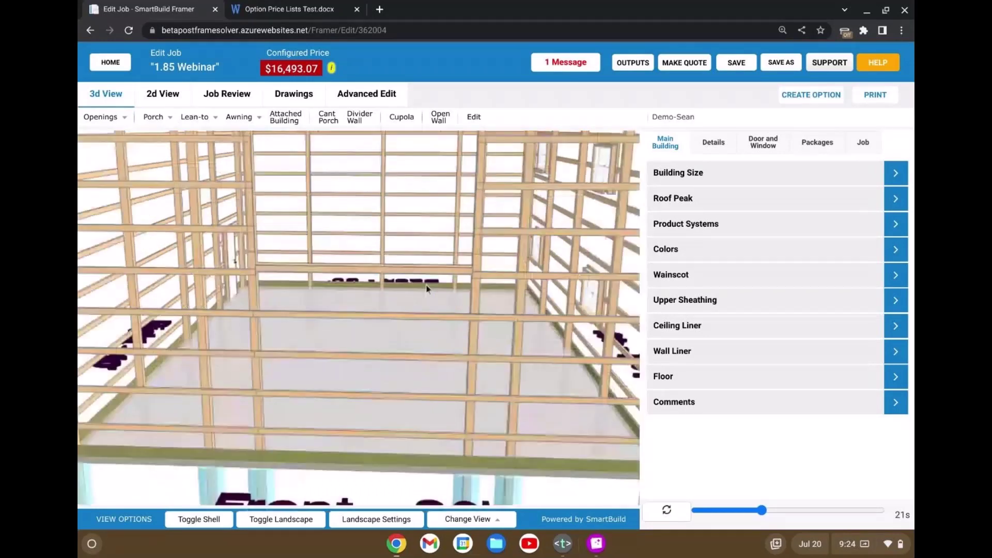
drag(427, 288, 364, 324)
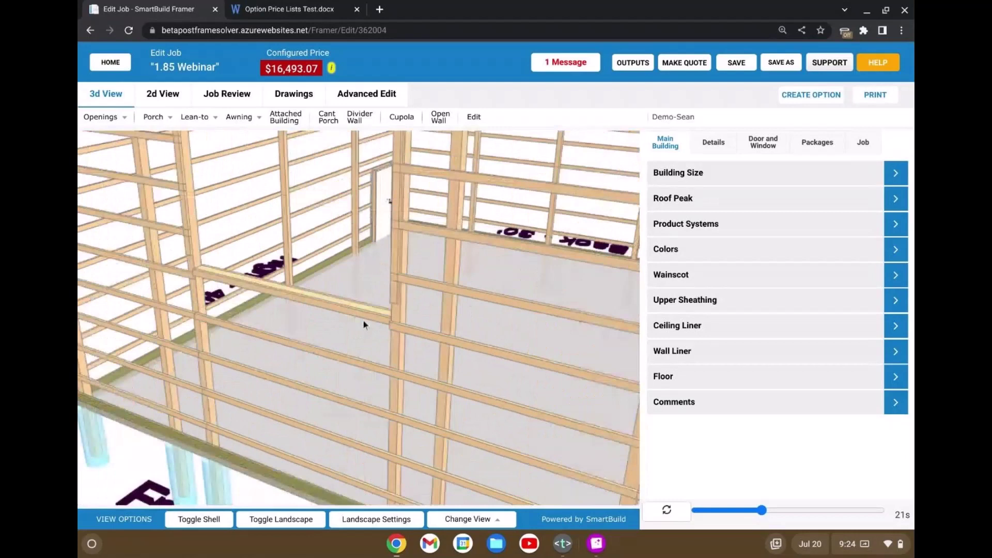
Review the building's Window Post Framing settings, from the jamb and header options down to the sill options
click(763, 145)
scroll(763, 318, down, 2)
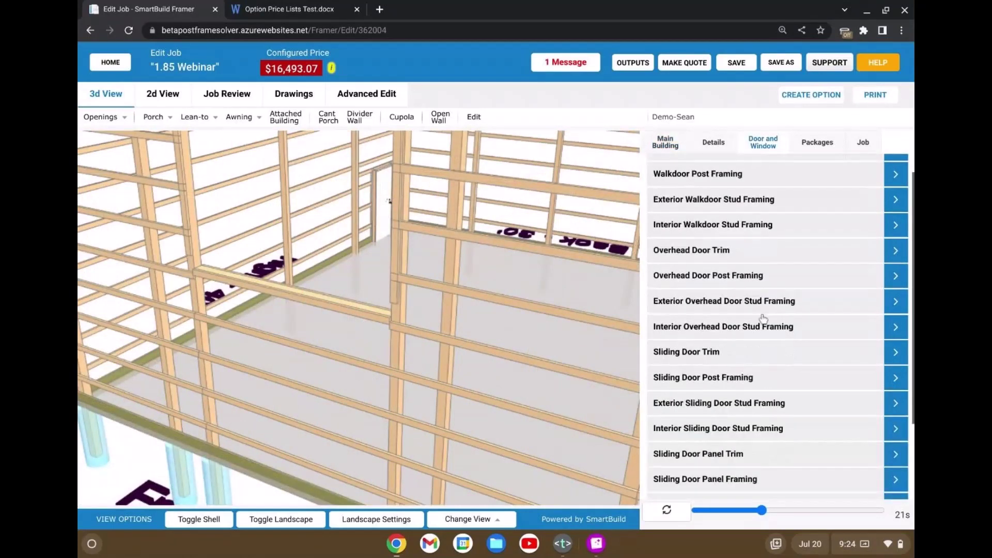
scroll(763, 318, down, 2)
click(724, 427)
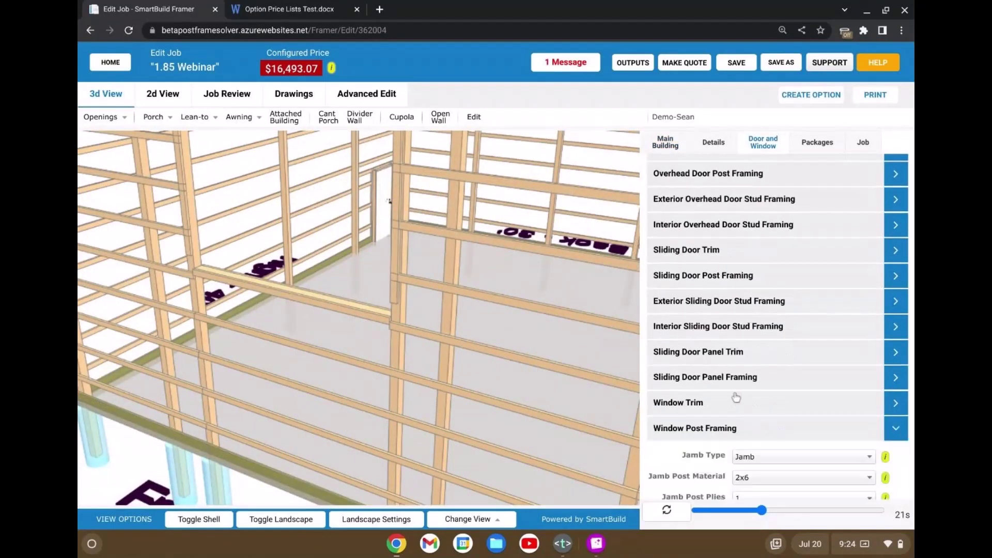
scroll(724, 383, down, 3)
scroll(724, 385, down, 1)
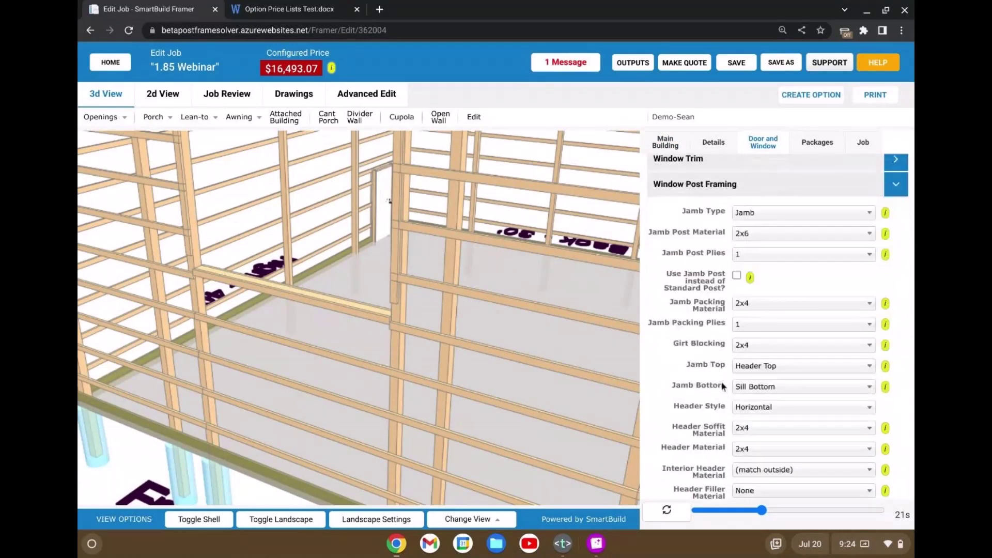
scroll(722, 385, down, 2)
scroll(722, 387, down, 3)
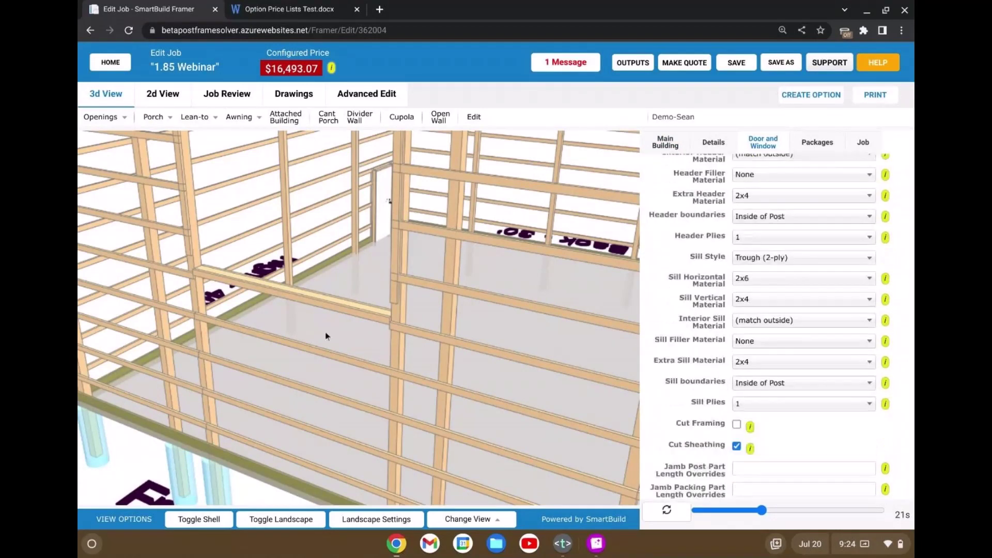
Set the building-wide window post framing Sill Style to Girt after checking the sill under the front wall's overhead door
drag(326, 323, 311, 339)
scroll(309, 340, up, 3)
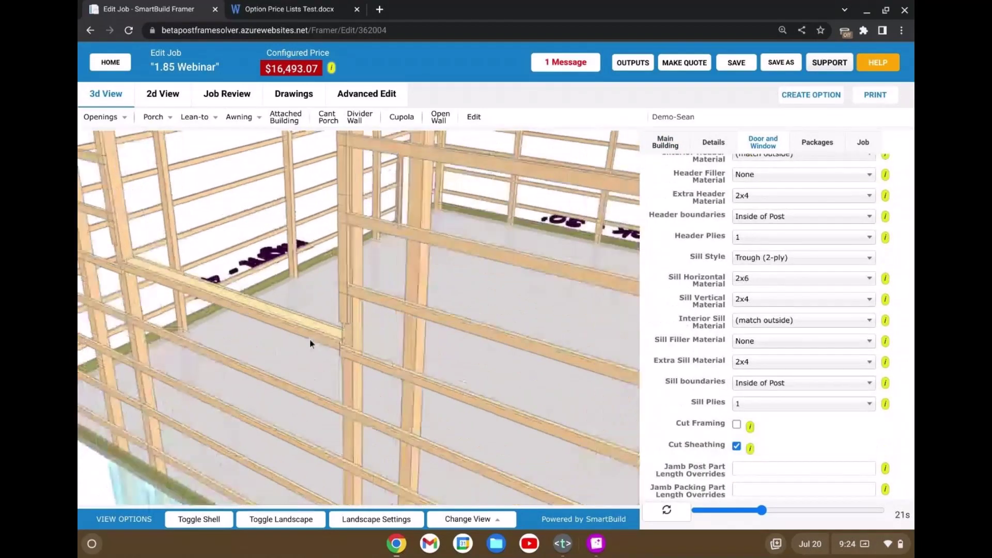
right_drag(308, 340, 449, 289)
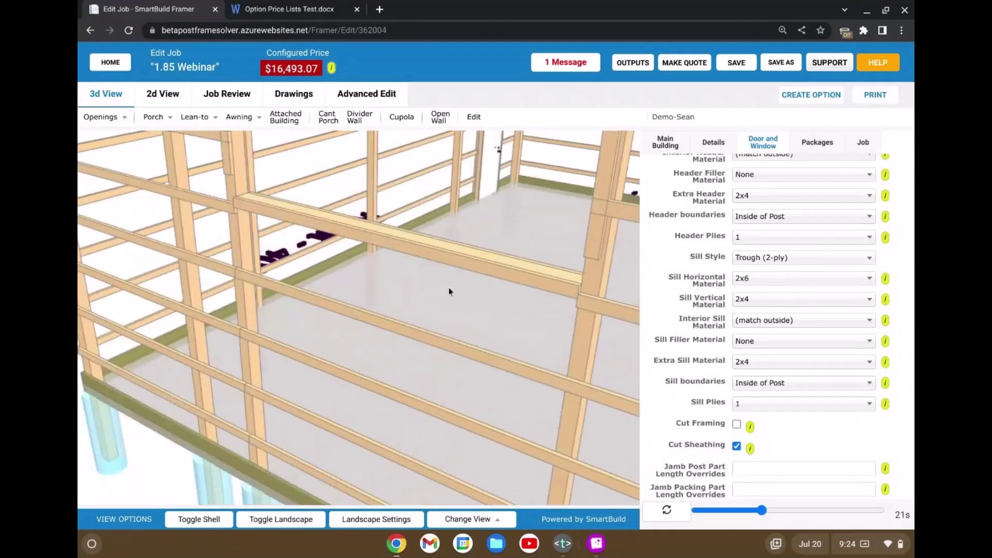
drag(448, 288, 443, 290)
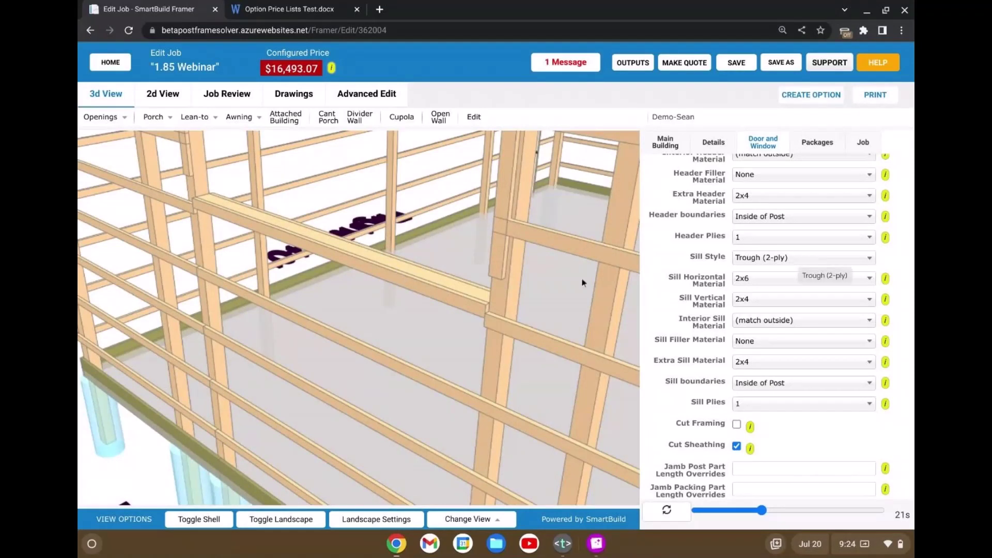
drag(531, 285, 443, 298)
drag(429, 294, 362, 248)
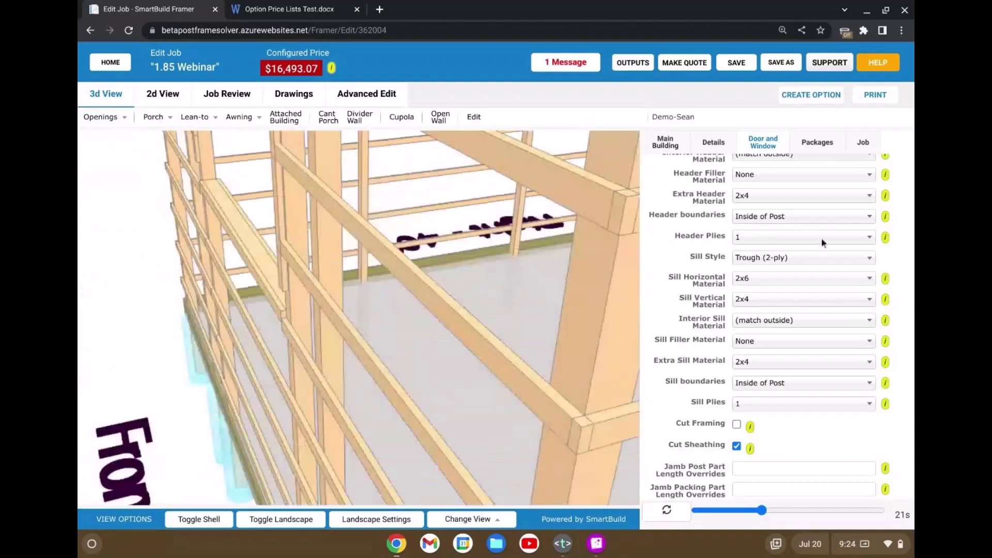
click(787, 260)
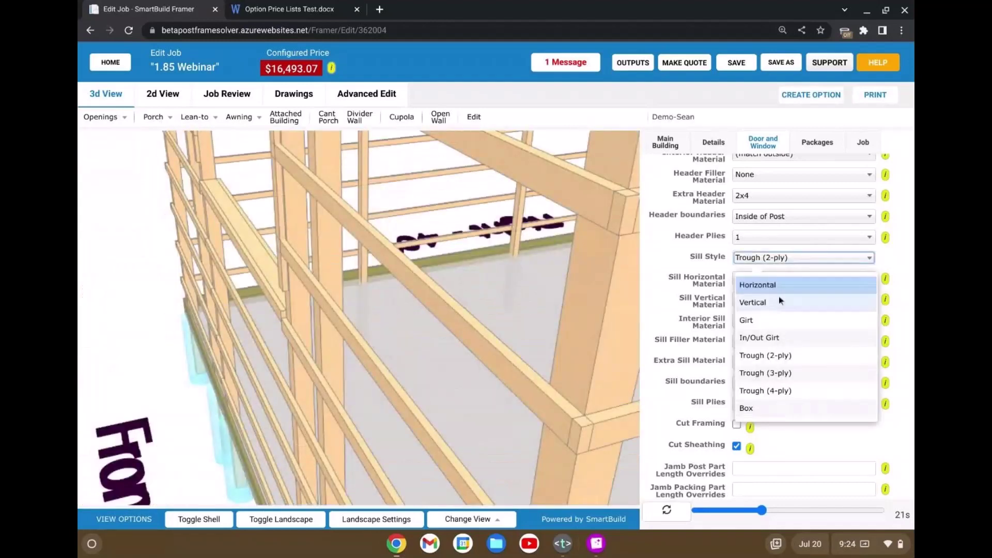
click(778, 320)
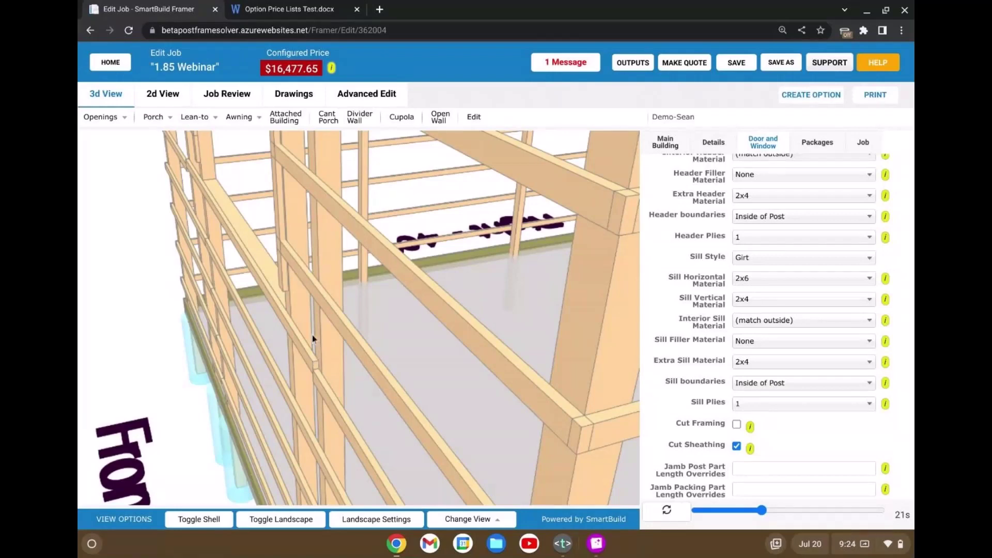
Examine the sill framing under the front wall's overhead door and around the left wall's windows in the 3D view
scroll(280, 306, up, 3)
scroll(263, 296, up, 3)
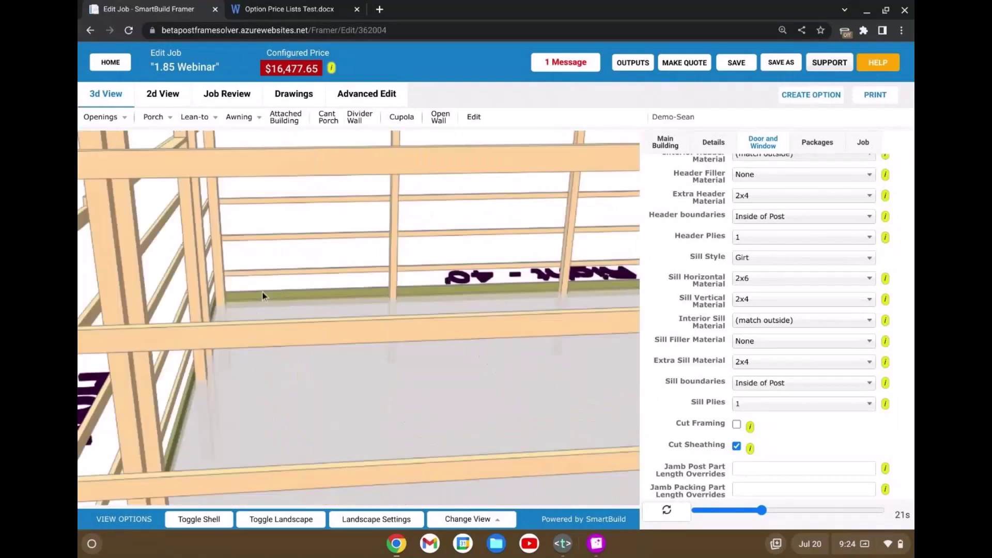
drag(262, 295, 432, 248)
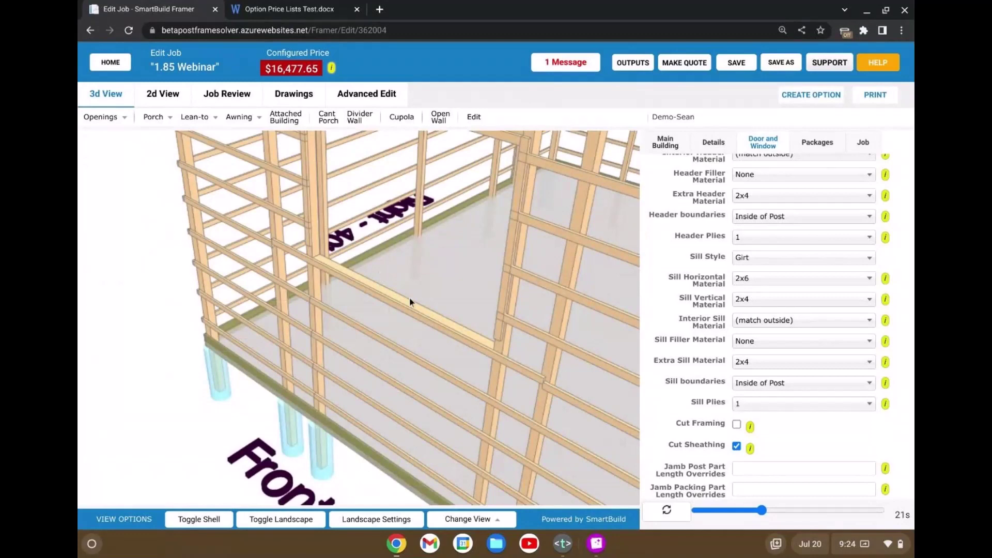
scroll(765, 311, up, 6)
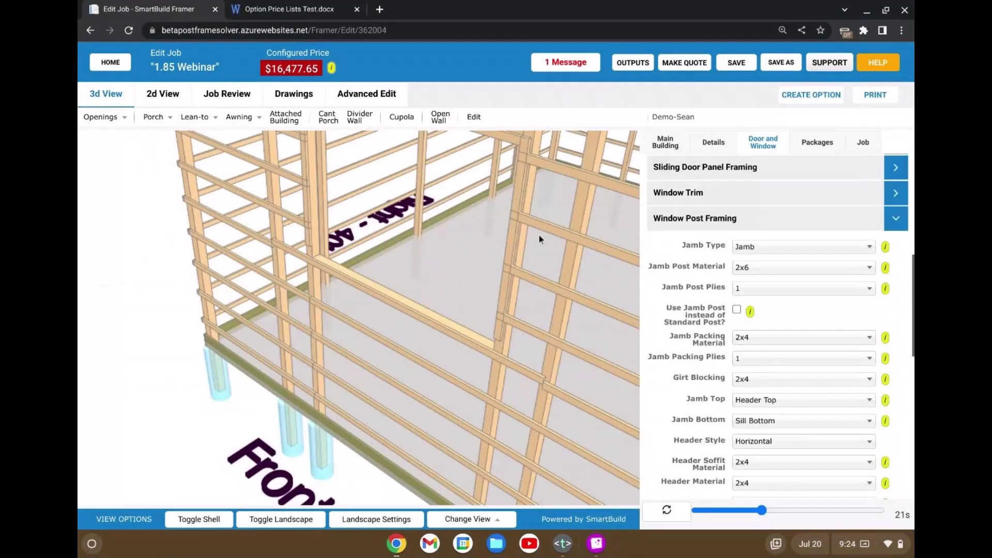
scroll(539, 234, down, 3)
scroll(529, 234, down, 3)
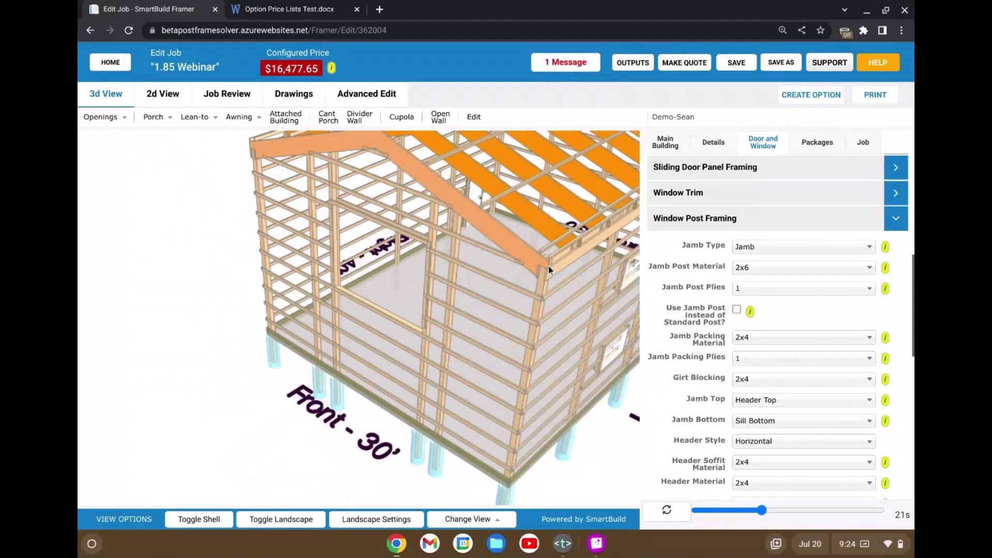
drag(548, 266, 457, 265)
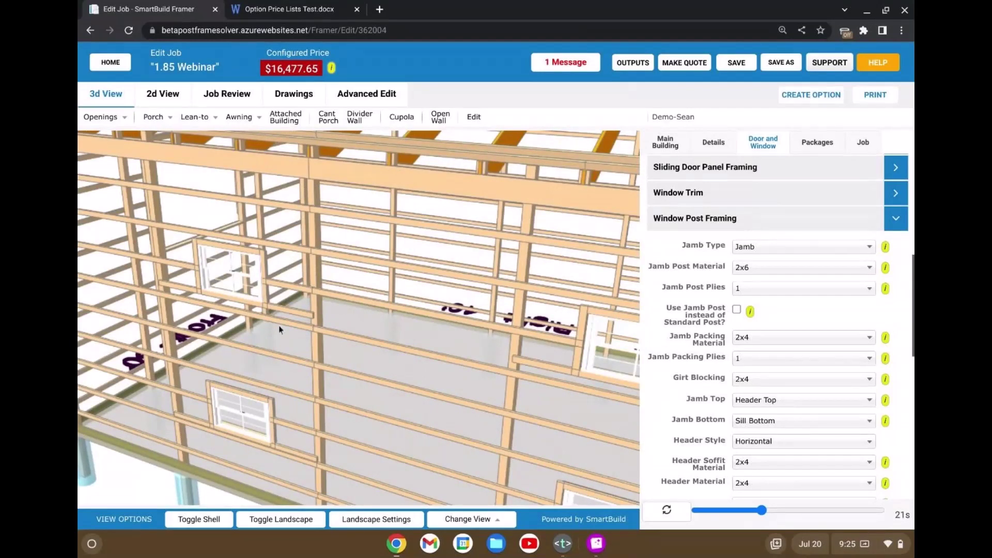
drag(279, 330, 309, 337)
scroll(323, 331, down, 5)
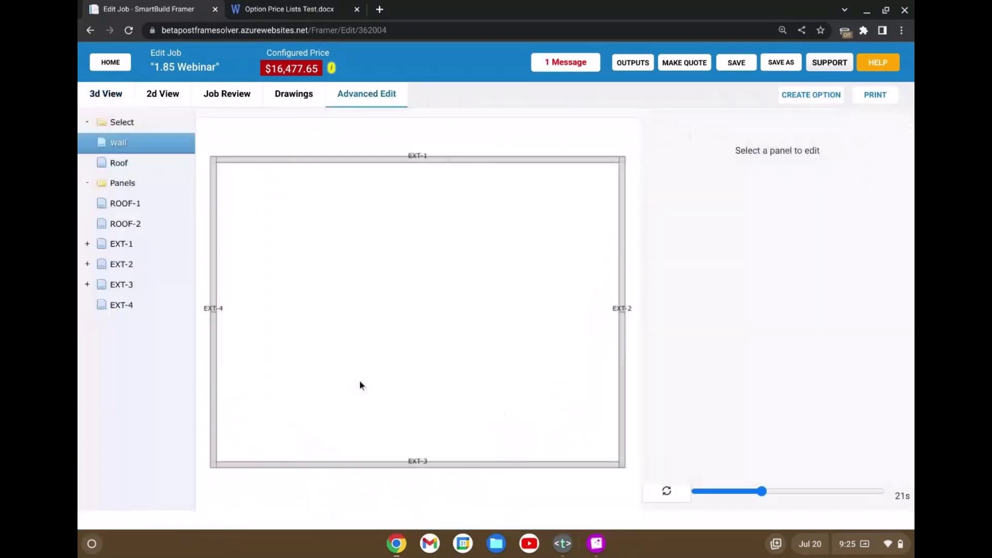
Select the EXT-2 wall's opening OPN-1 in Advanced Edit and open its Window Post Framing settings
drag(358, 381, 288, 325)
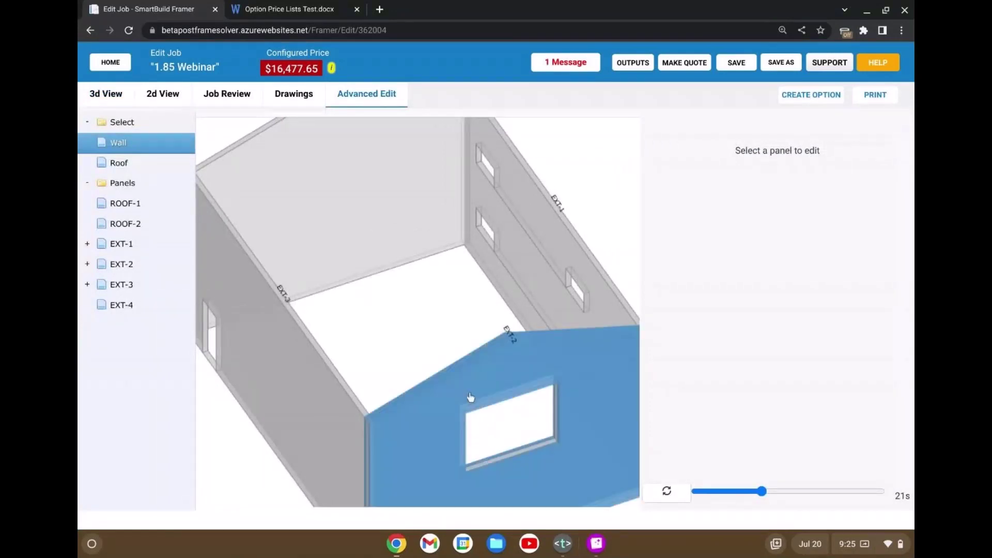
click(174, 261)
click(122, 284)
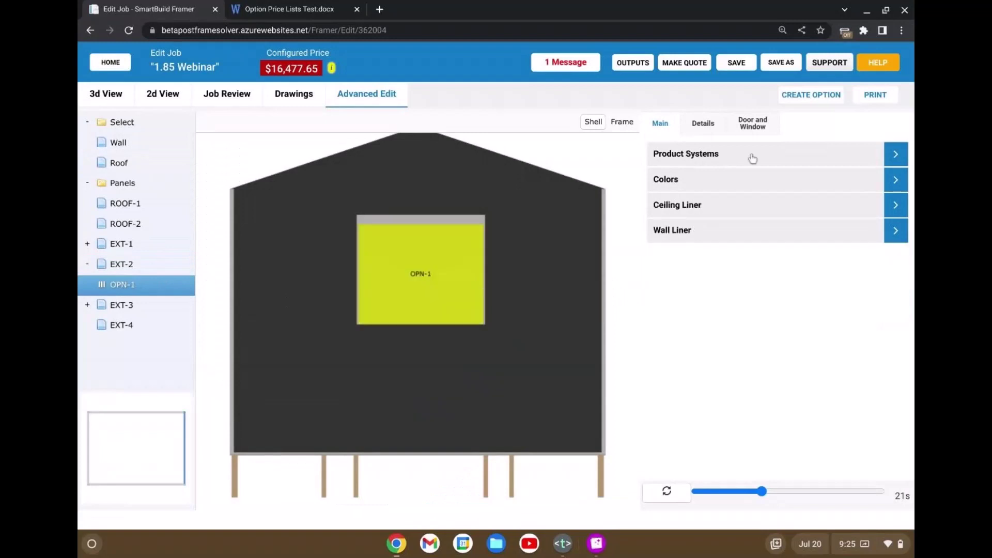
click(753, 124)
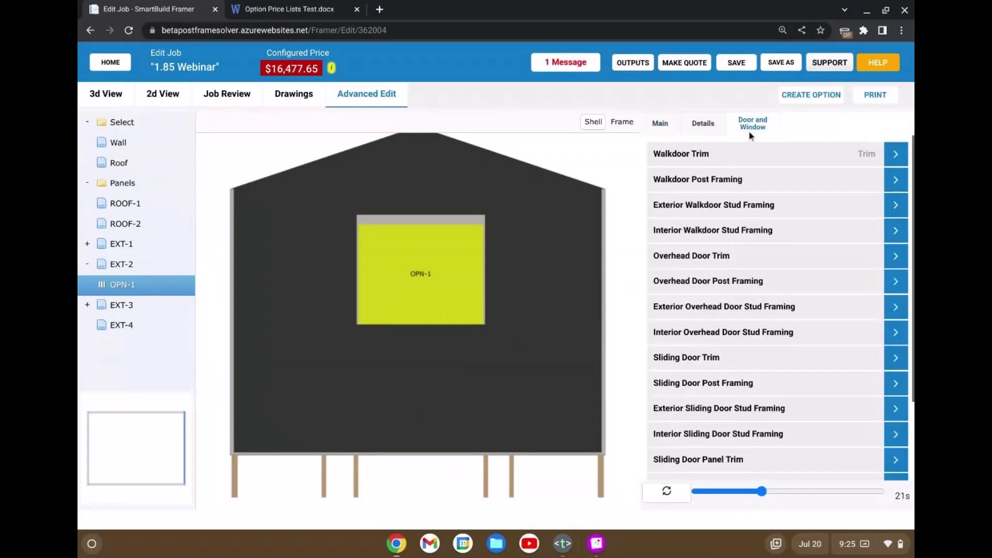
scroll(771, 336, down, 2)
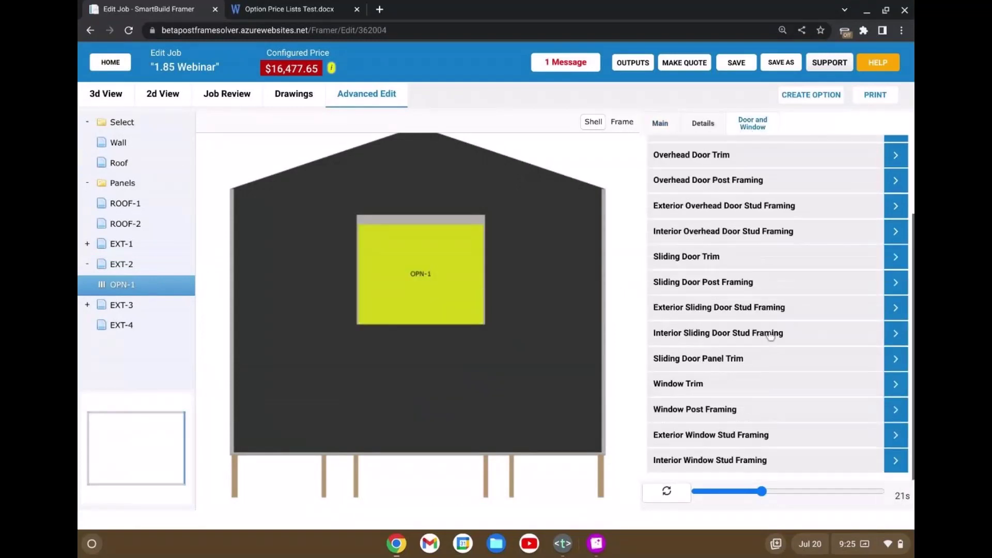
click(742, 421)
Override the Sill Style of opening OPN-1 with Trough (2-ply) and update the model
scroll(682, 305, down, 8)
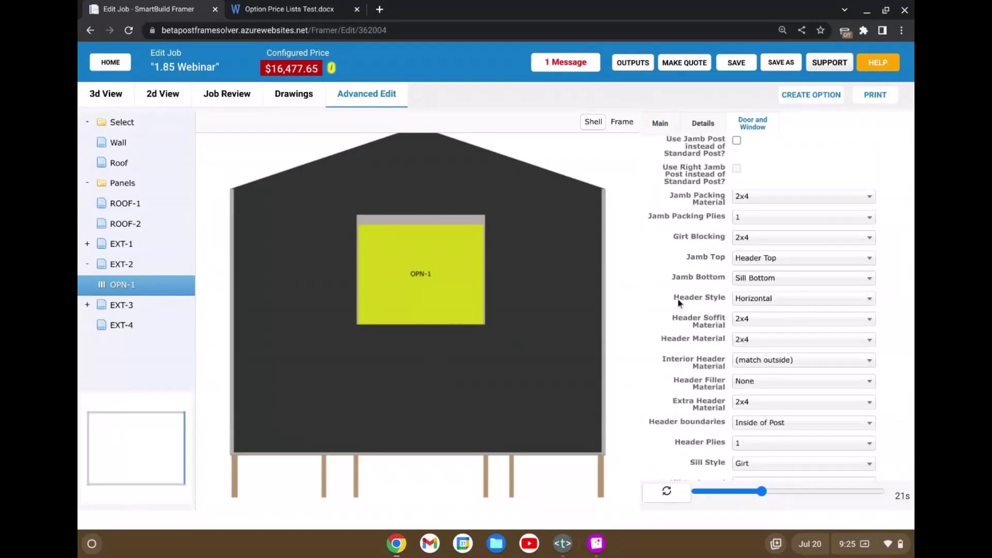
scroll(678, 298, down, 3)
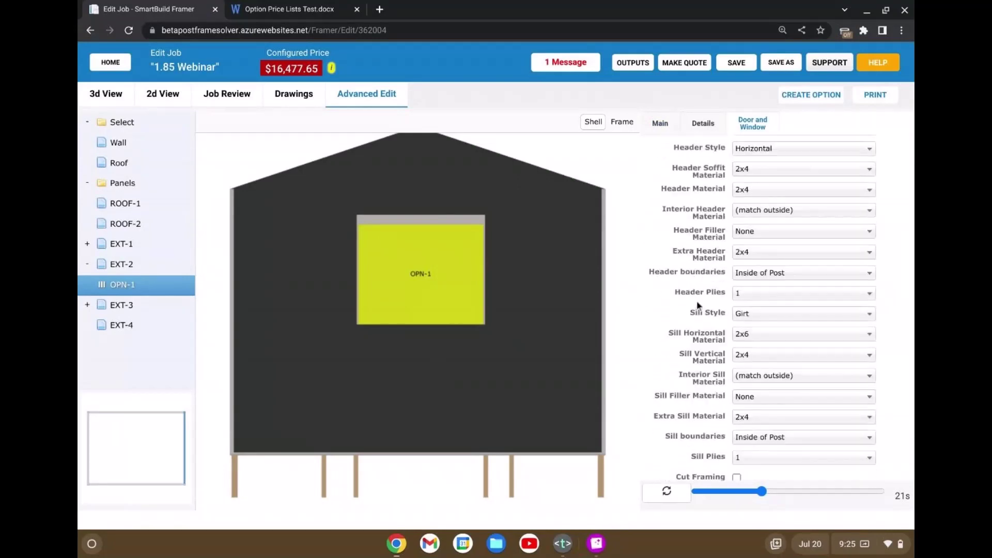
scroll(787, 379, down, 3)
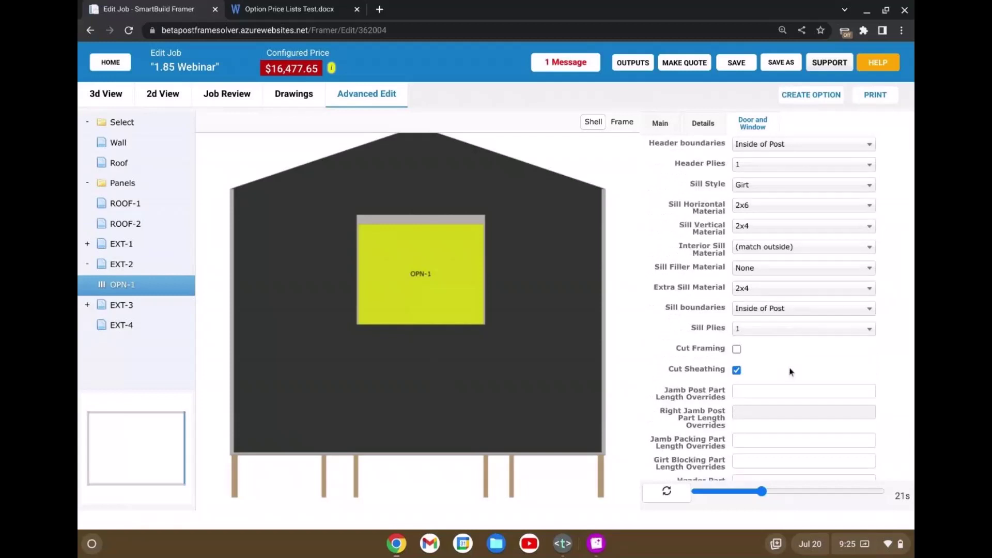
click(773, 187)
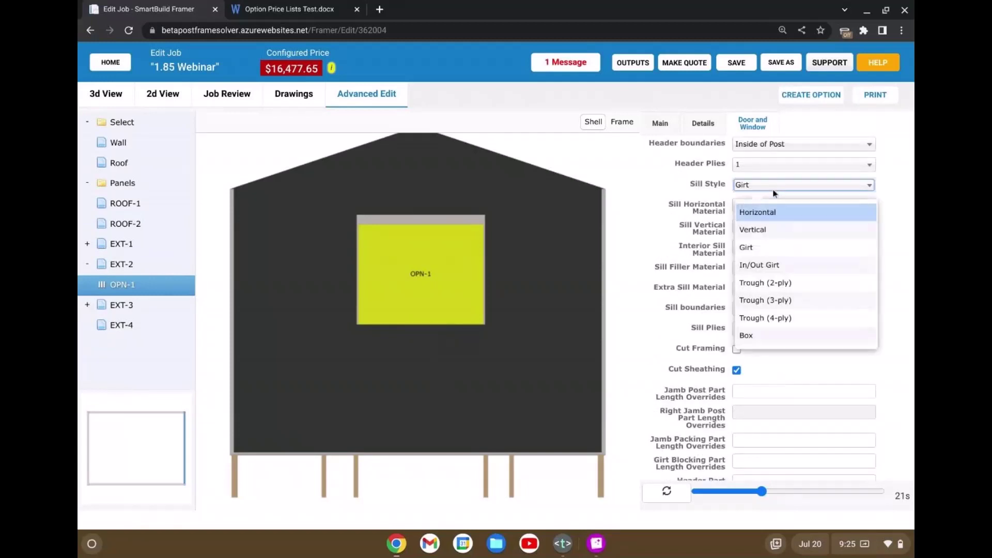
click(777, 285)
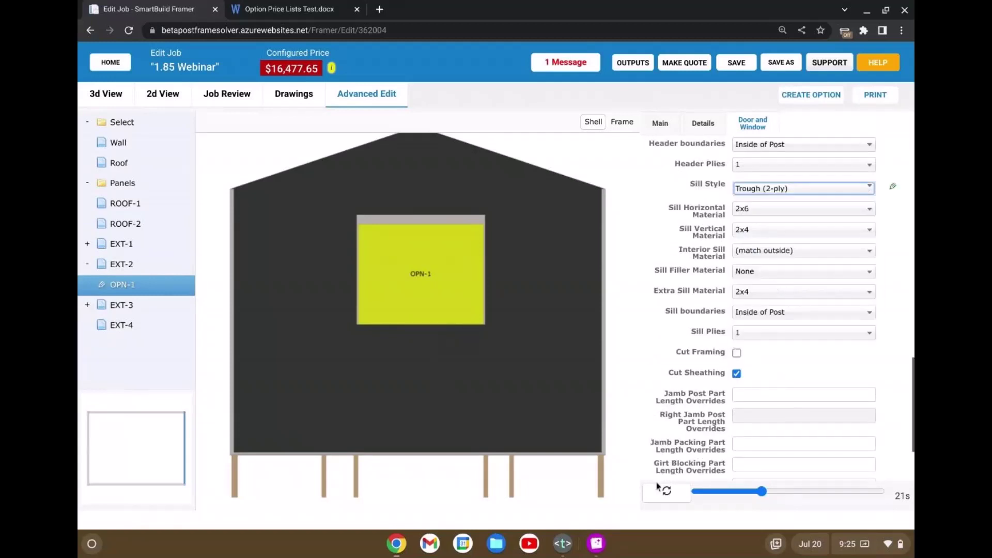
click(667, 495)
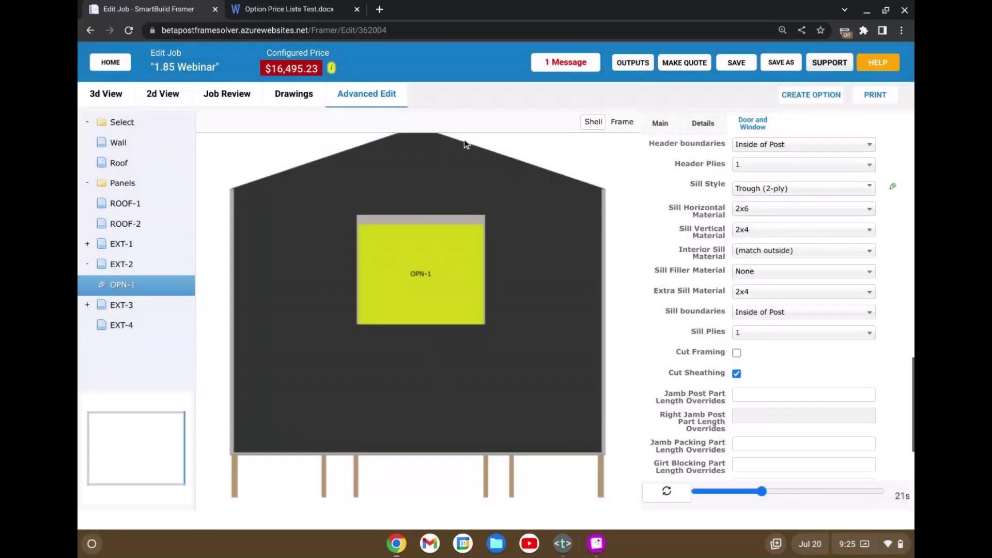
Show the EXT-2 wall's frame in Advanced Edit and examine the framing around opening OPN-1
click(634, 121)
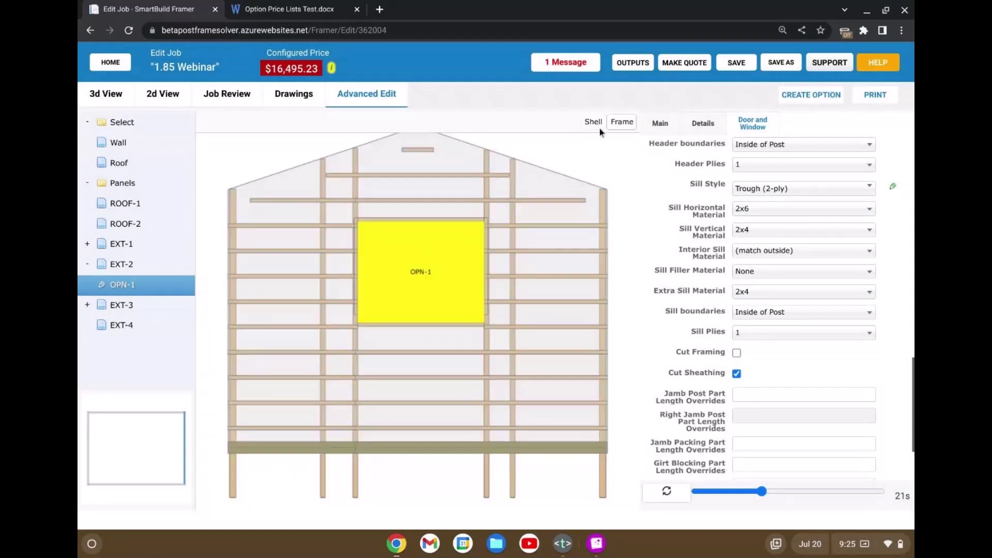
scroll(421, 343, up, 3)
drag(445, 337, 303, 352)
scroll(409, 350, up, 4)
drag(408, 354, 246, 222)
Return to the 3D view and compare the left wall's window framing with the front wall's overhead door sill
click(107, 102)
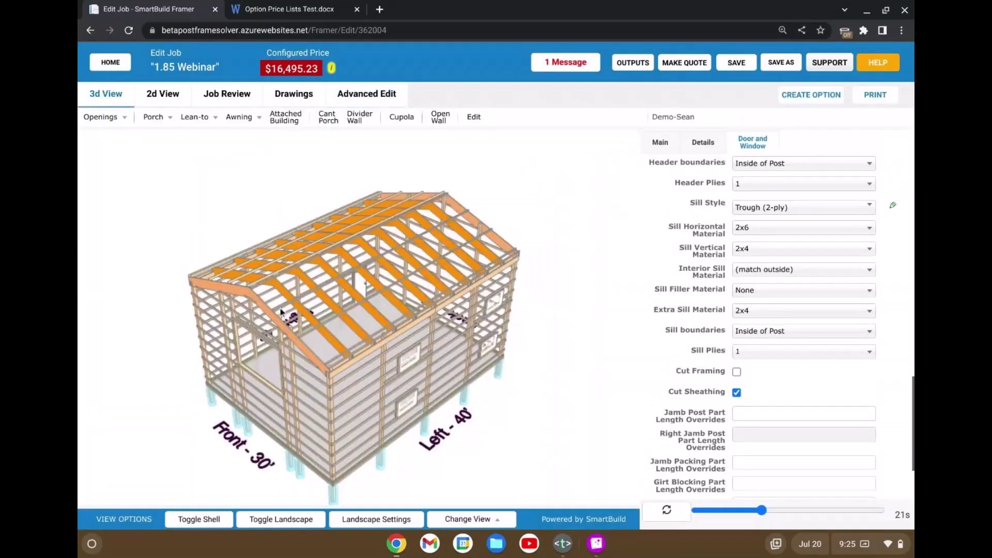
click(374, 380)
scroll(313, 311, up, 6)
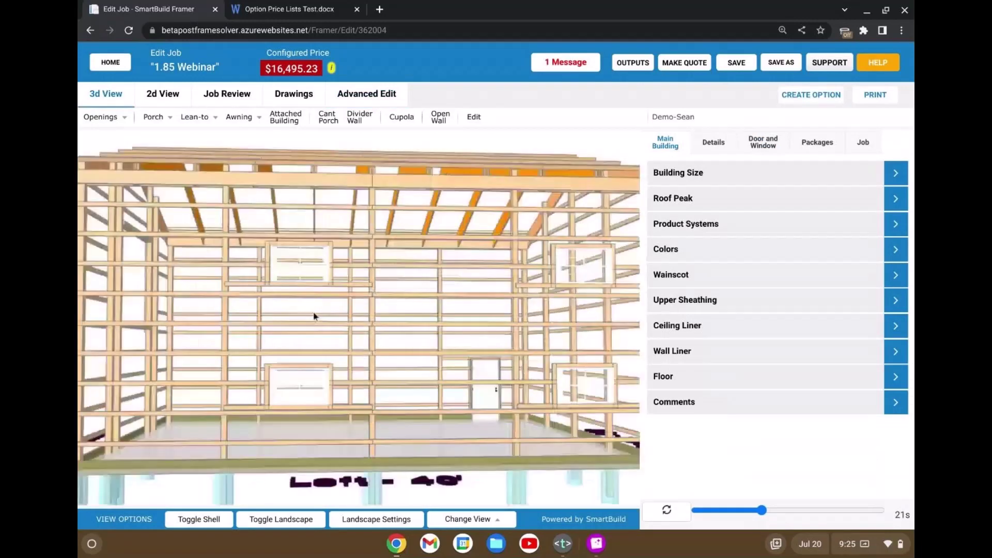
scroll(329, 447, down, 8)
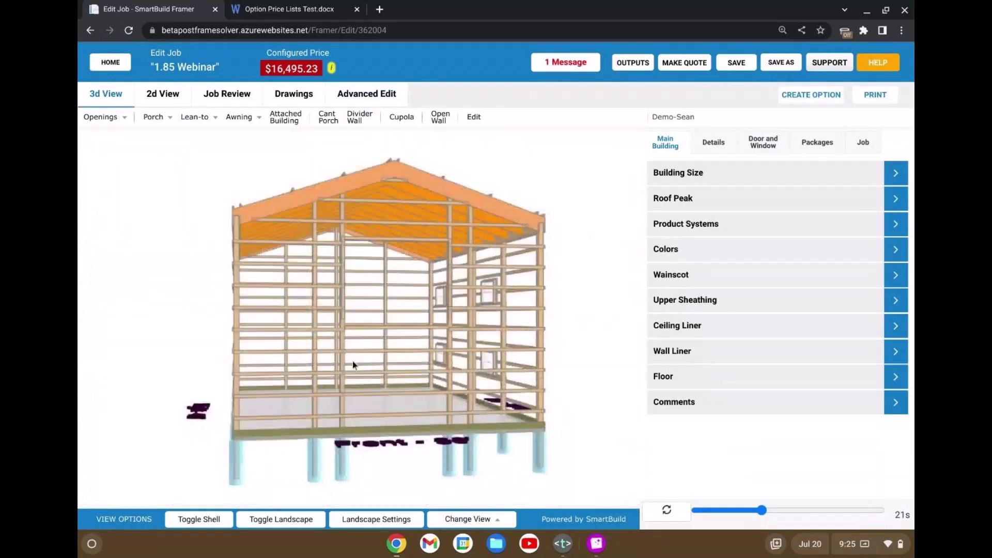
drag(353, 361, 401, 383)
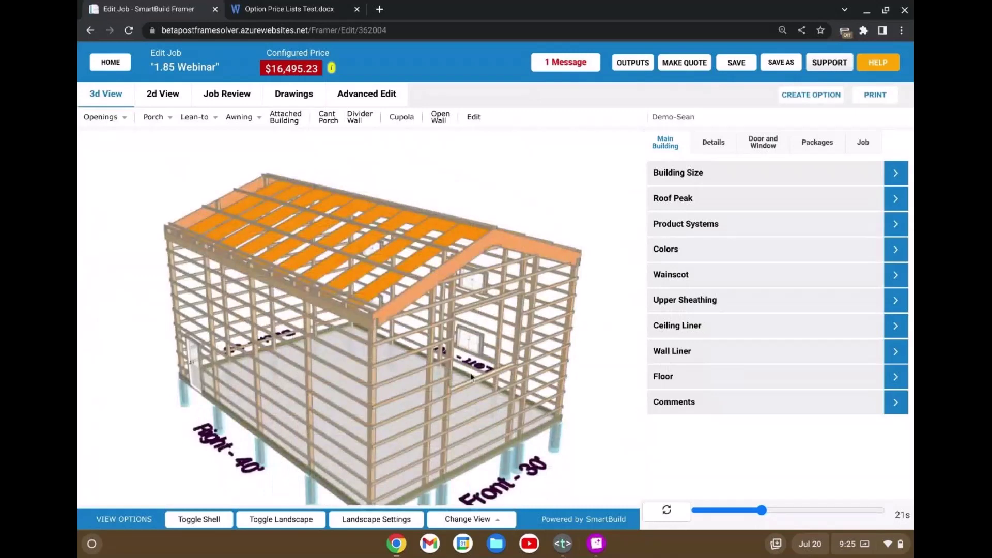
right_drag(472, 376, 448, 363)
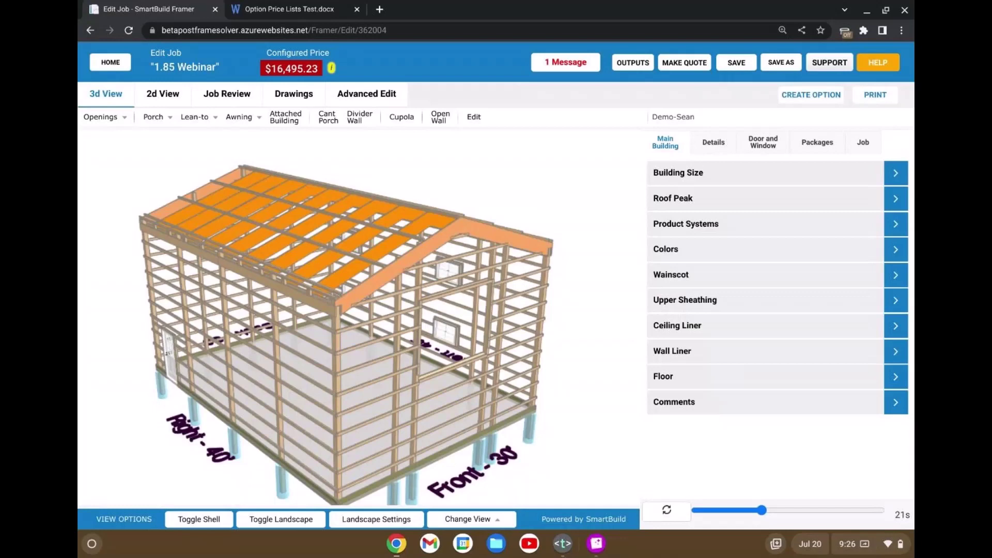
drag(434, 362, 281, 331)
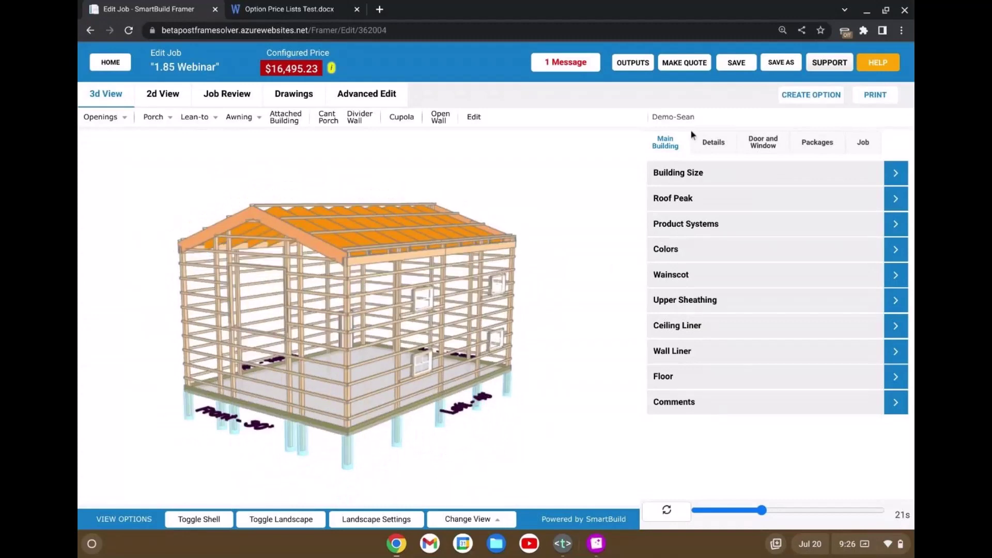
Set the Post Material in the Wall Framing details to Tapered Column and update the model
click(716, 144)
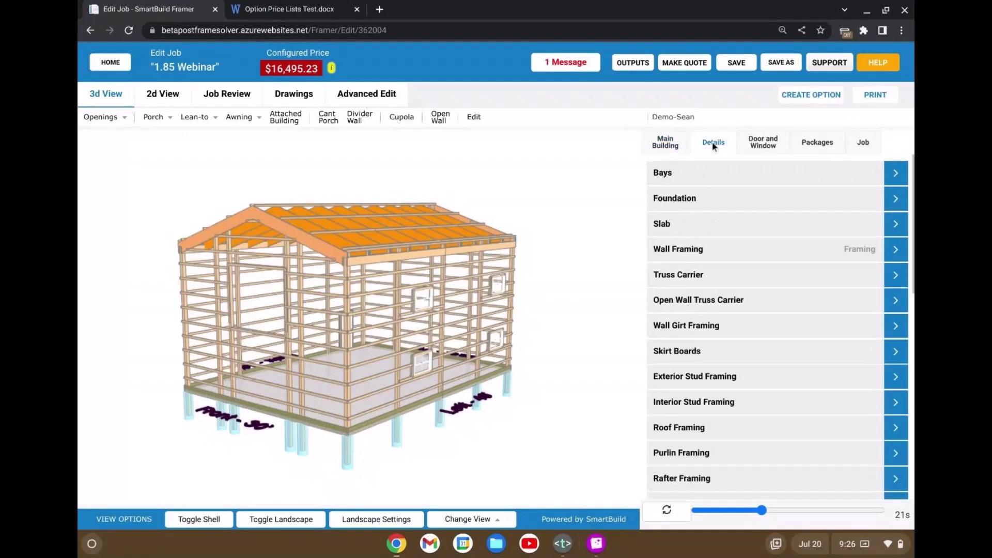
click(746, 251)
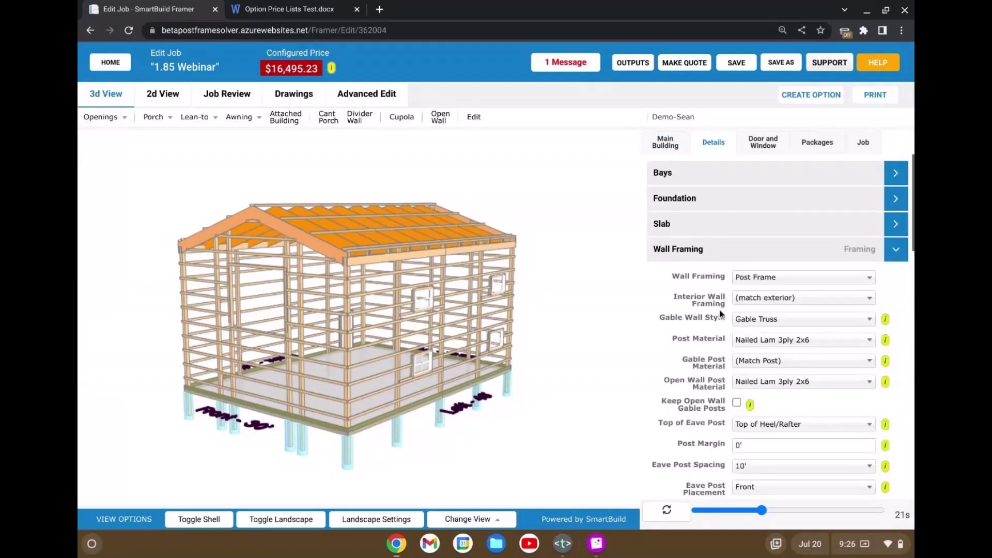
scroll(719, 309, down, 3)
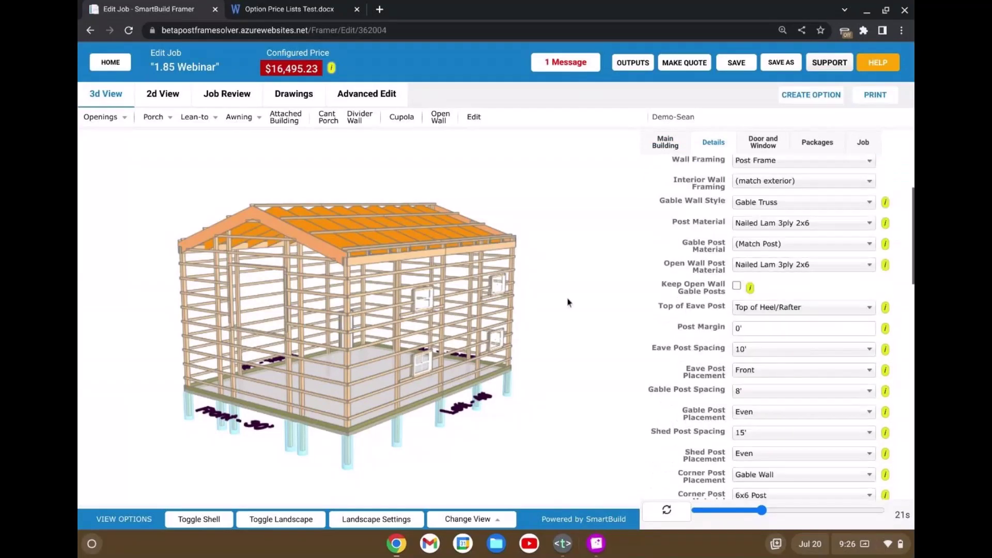
click(773, 224)
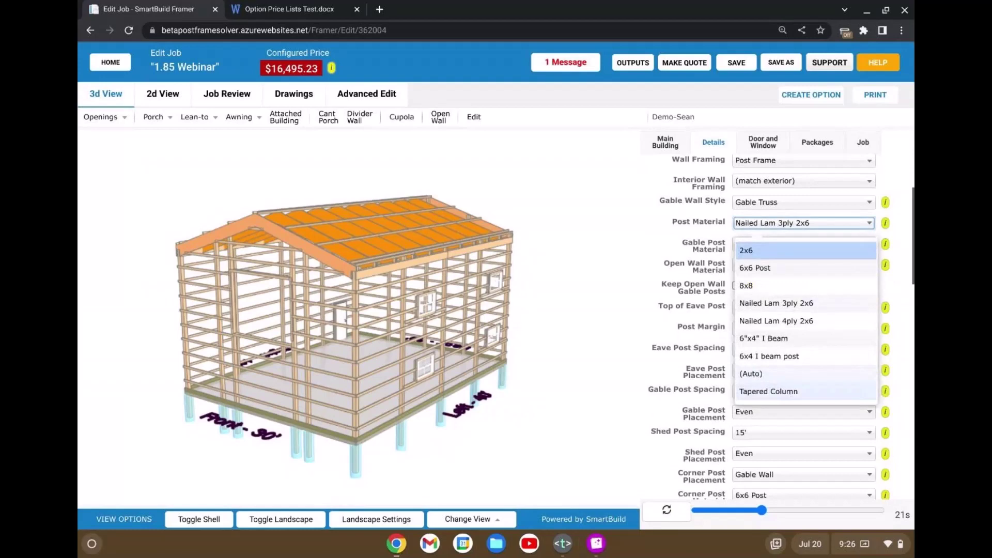
click(790, 395)
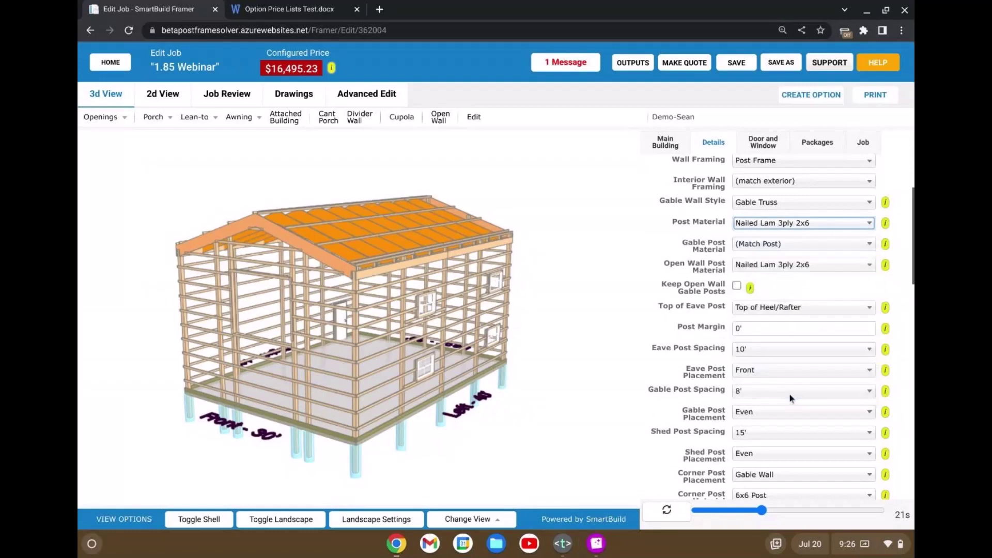
click(669, 512)
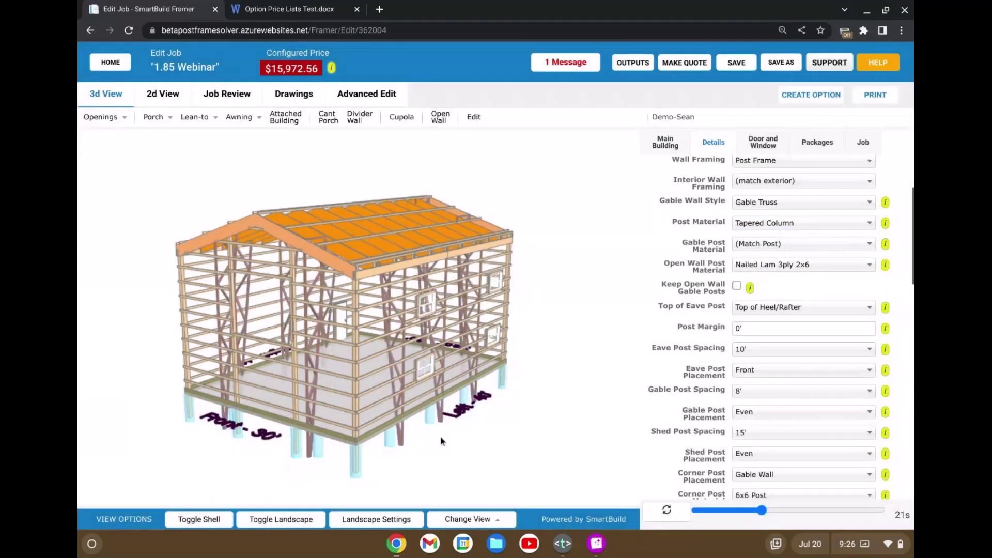
Examine the tapered columns in the 3D model, checking the left wall, its windows and the front corner from several angles
drag(440, 437, 408, 443)
scroll(376, 399, up, 3)
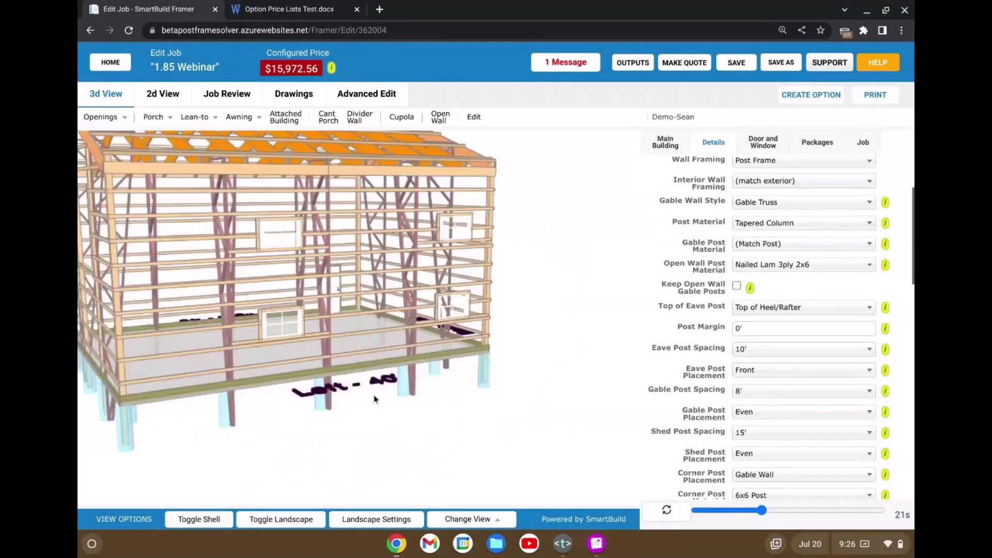
scroll(375, 400, up, 2)
scroll(428, 388, up, 2)
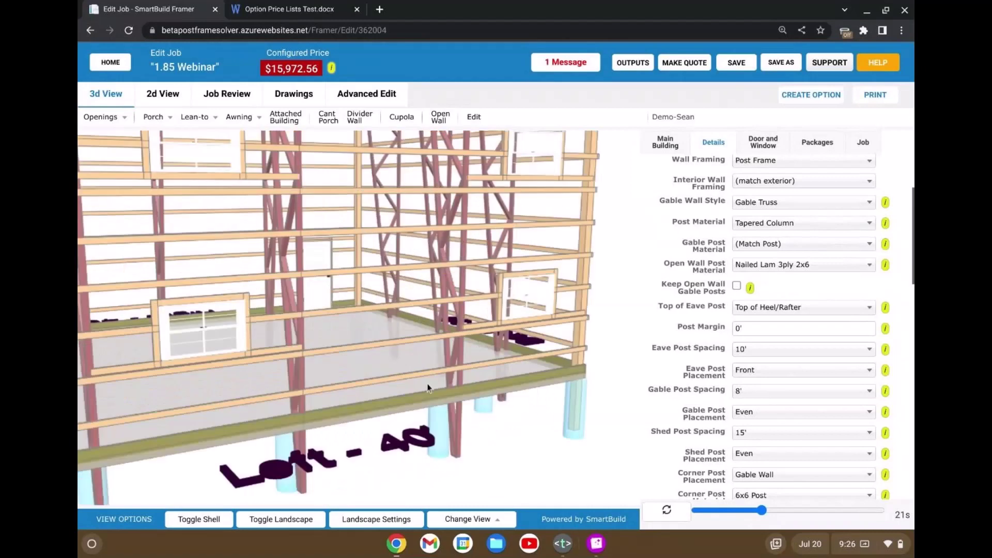
drag(428, 389, 458, 375)
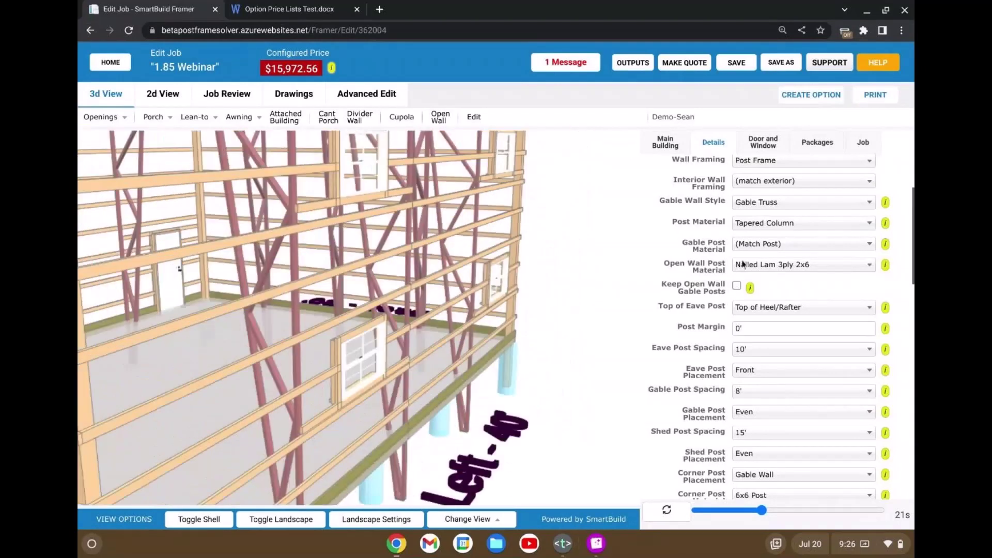
scroll(744, 263, up, 3)
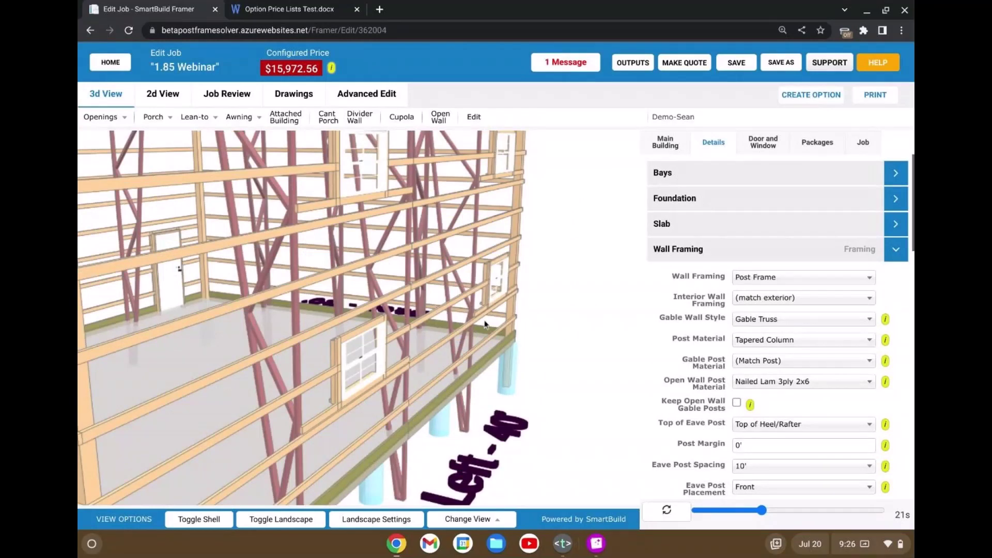
scroll(485, 324, down, 2)
mouse_move(473, 357)
mouse_down()
mouse_move(488, 365)
mouse_move(469, 356)
mouse_up()
drag(463, 280, 344, 458)
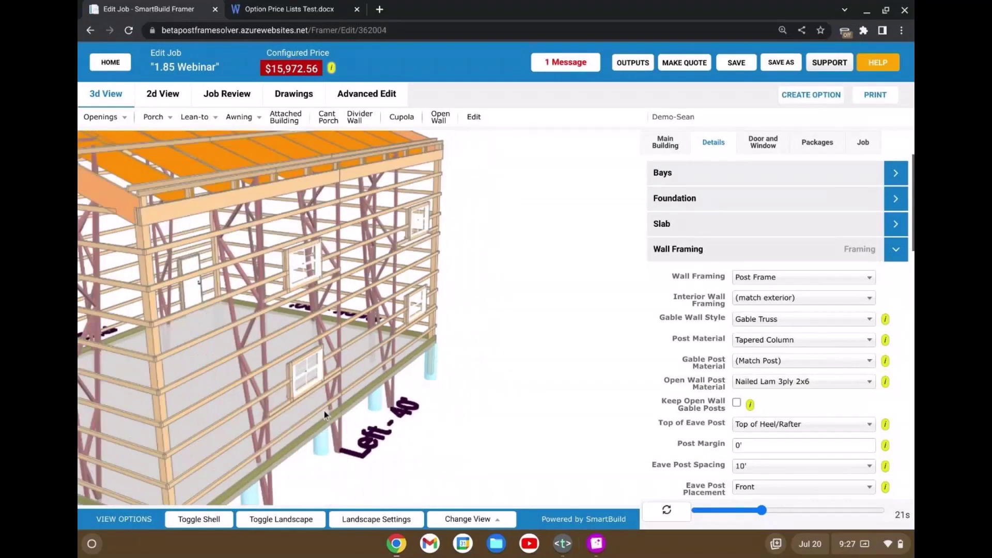
drag(324, 411, 328, 195)
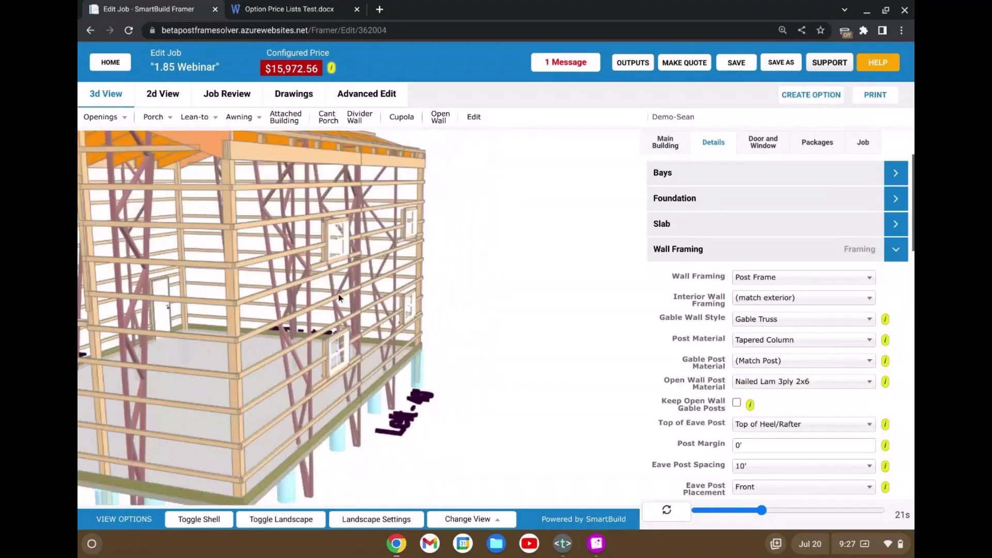
drag(338, 293, 344, 308)
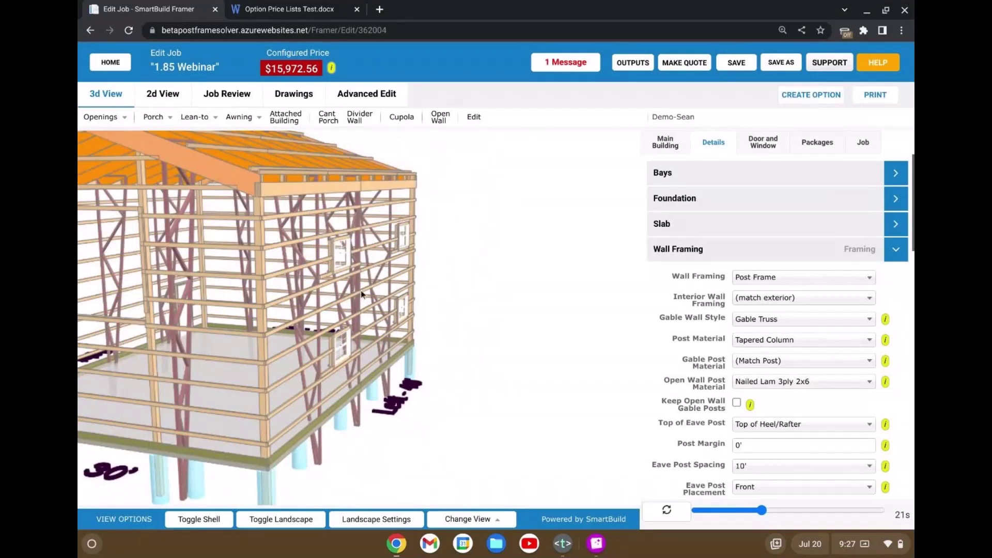
drag(362, 293, 276, 350)
scroll(276, 350, up, 3)
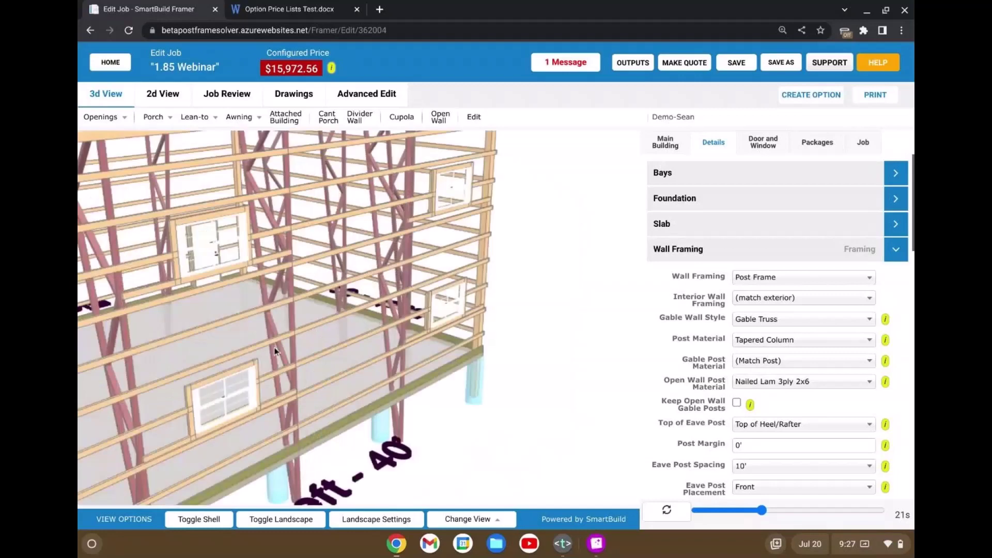
scroll(312, 293, down, 1)
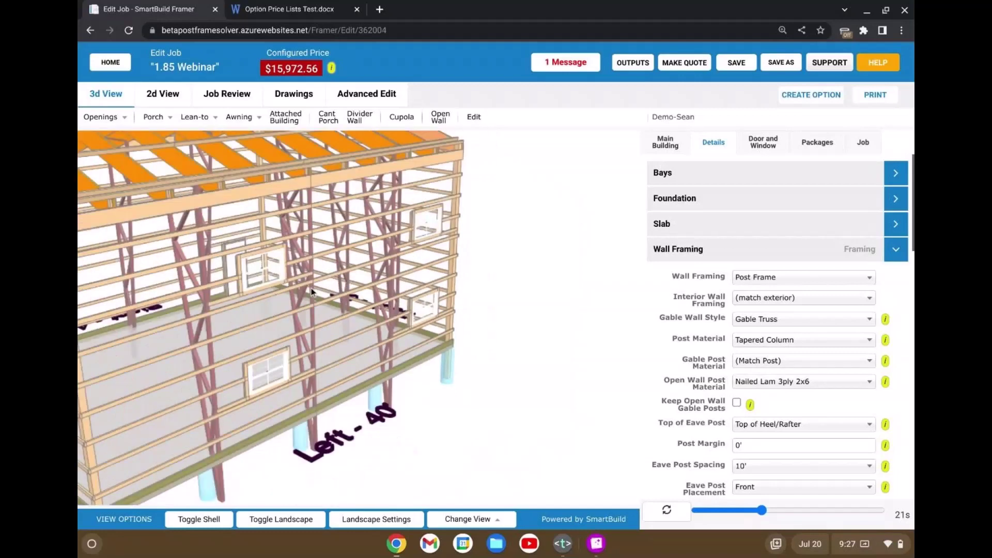
drag(311, 287, 346, 320)
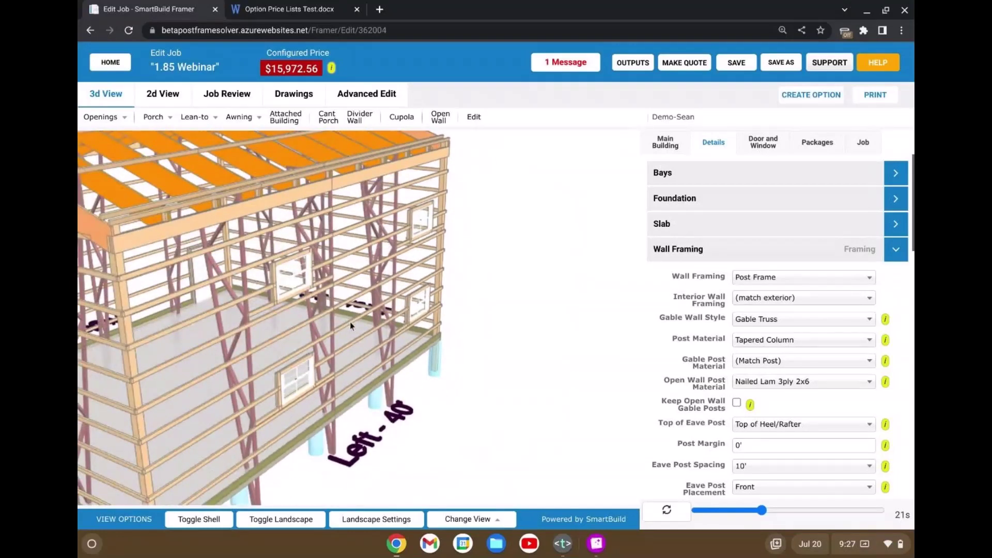
drag(344, 322, 369, 322)
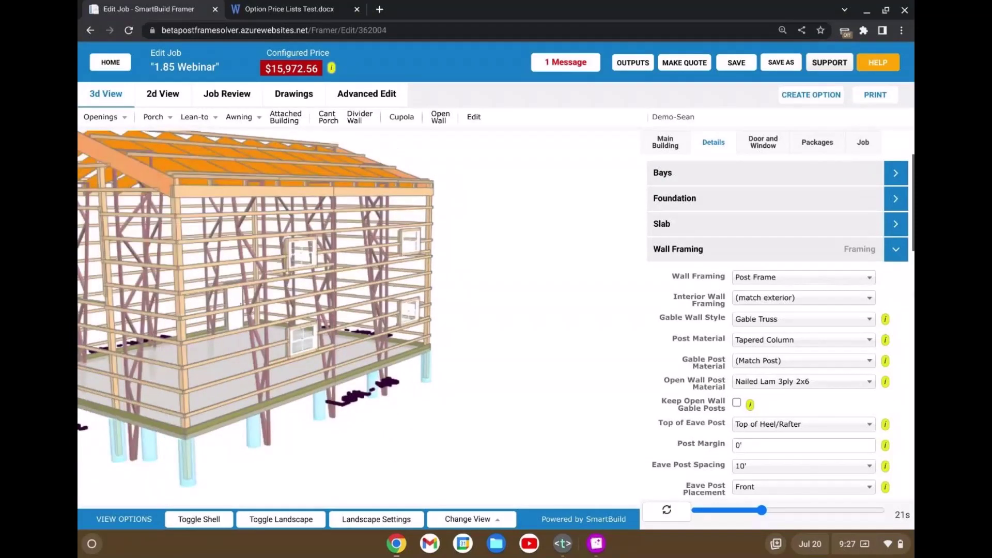
Set the wall framing Post Material back to Nailed Lam 3ply 2x6 and view the rebuilt frame
click(805, 340)
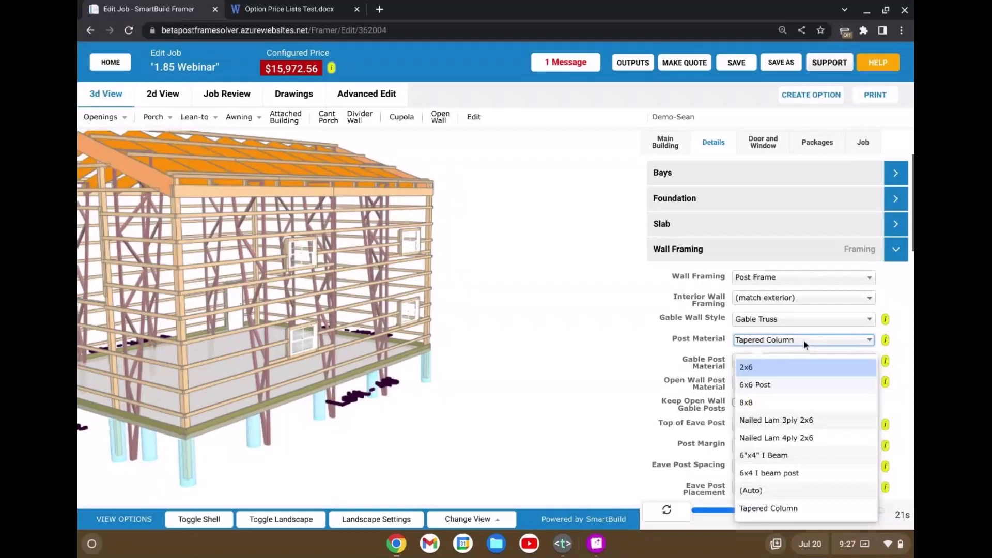
click(776, 420)
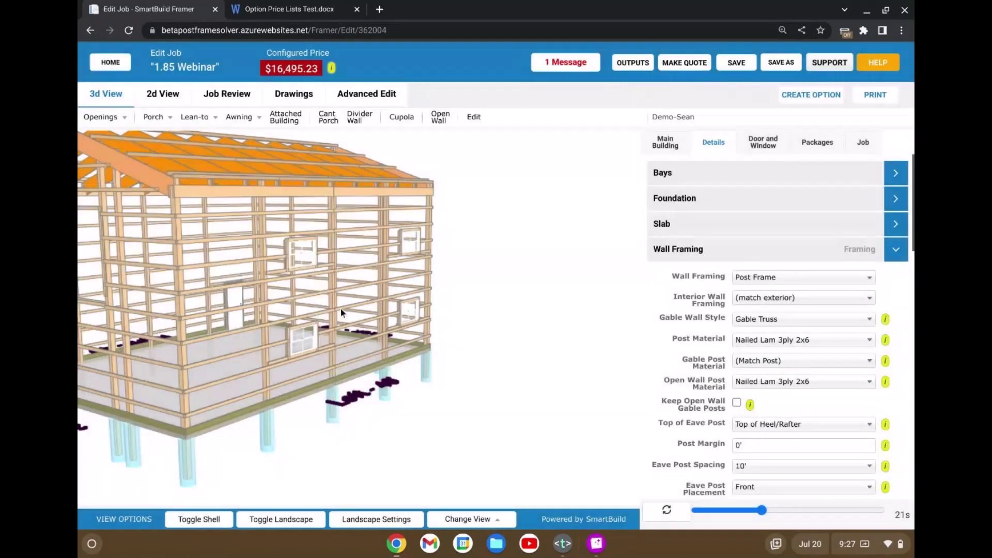
drag(293, 311, 306, 325)
right_drag(310, 274, 439, 284)
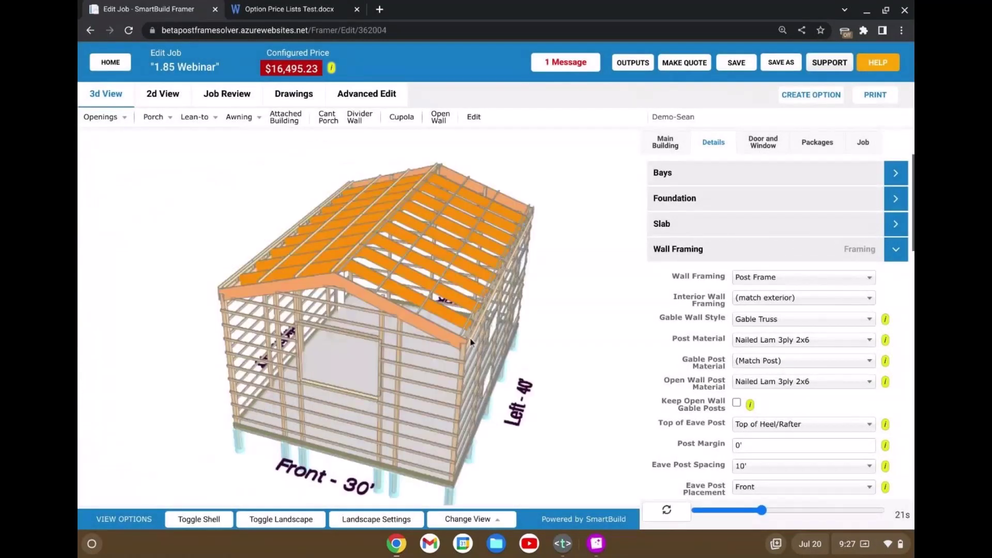
scroll(360, 232, up, 5)
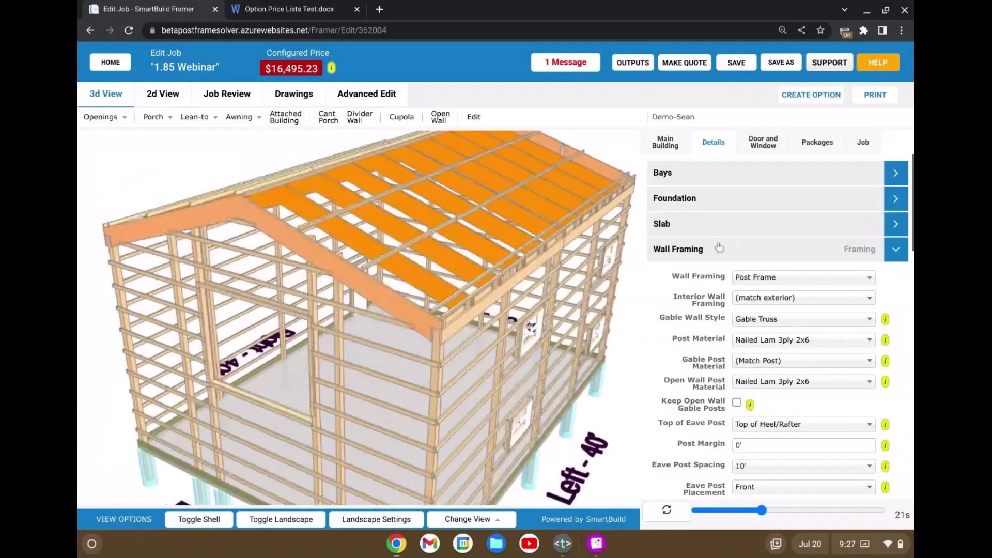
Collapse the Wall Framing details and review the truss settings under Roof Framing
click(720, 248)
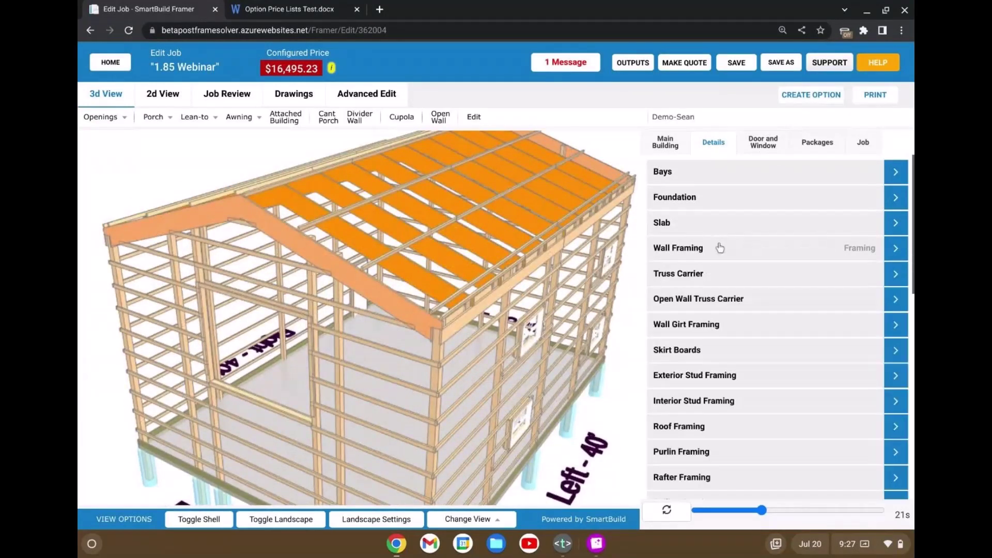
scroll(729, 259, down, 3)
click(732, 262)
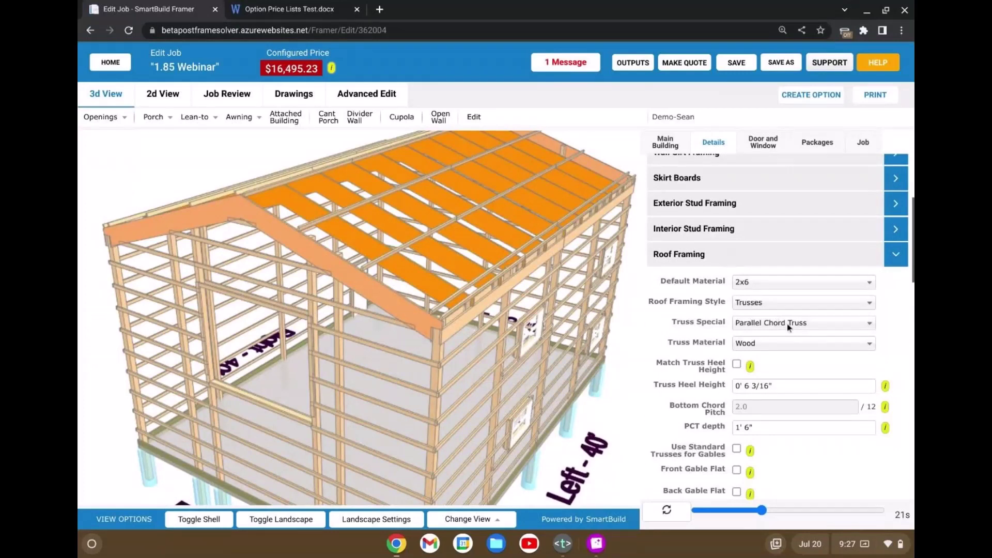
scroll(787, 323, up, 3)
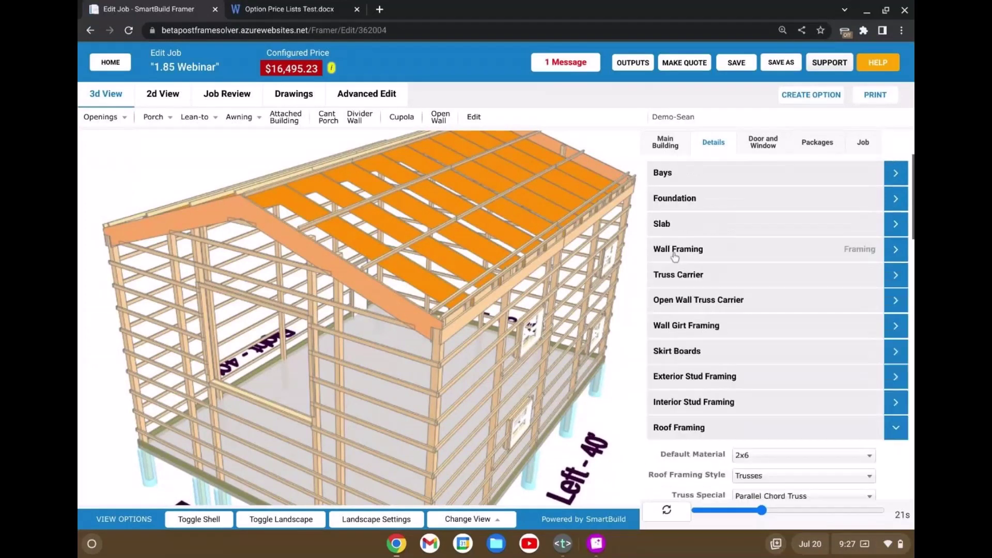
Set the main building's width to 80' in Building Size and update the model
click(672, 143)
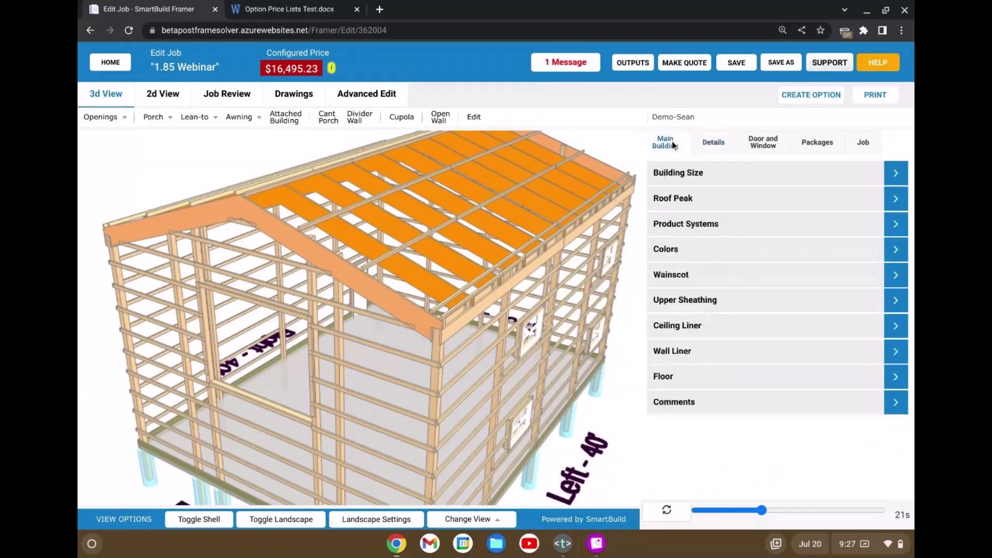
click(704, 176)
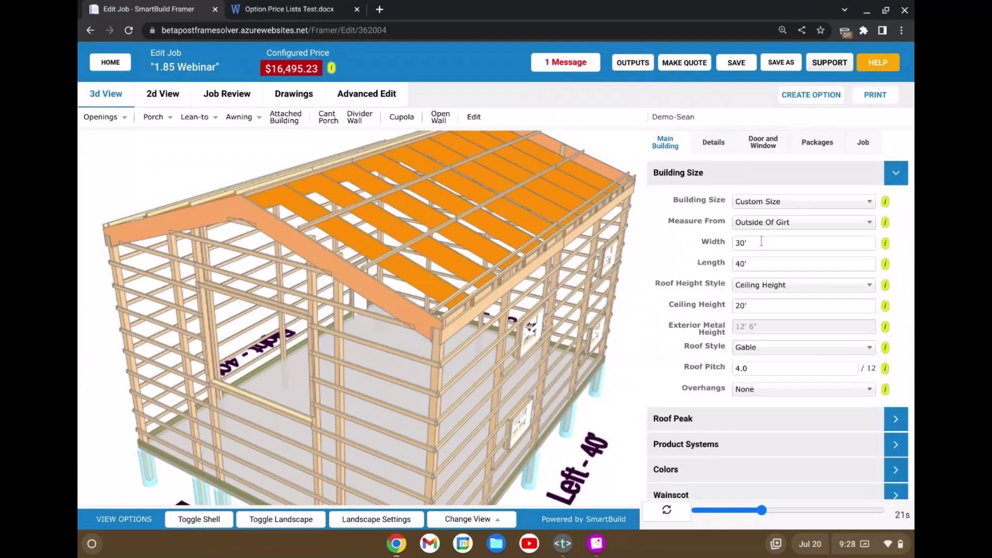
click(762, 242)
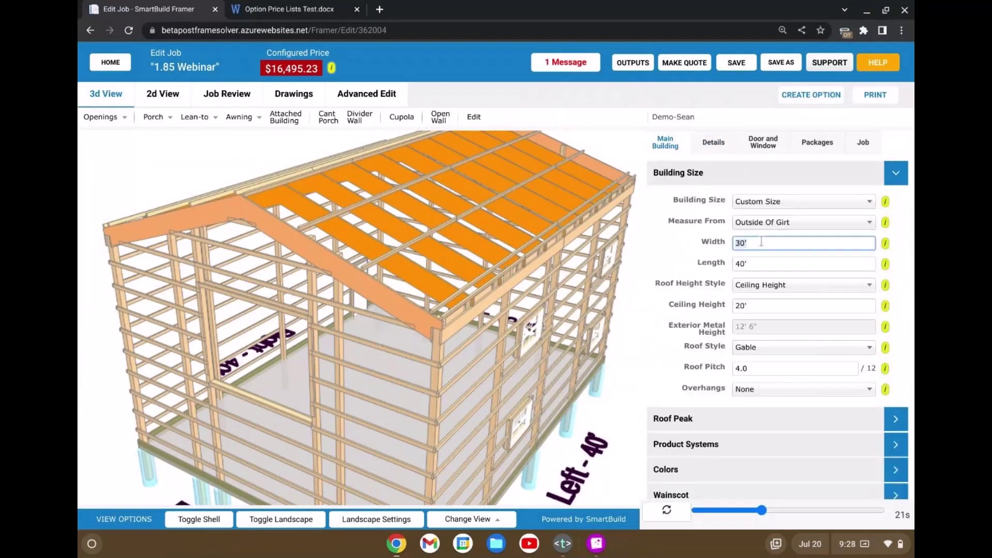
text(80)
click(360, 457)
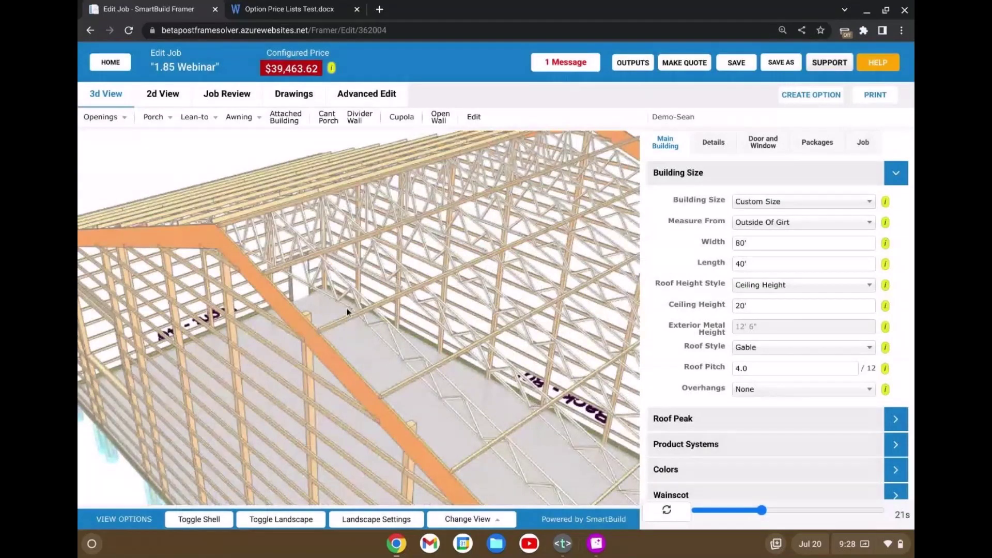
Examine the roof trusses, purlins and gable ends of the widened building up close and from above
scroll(346, 308, up, 3)
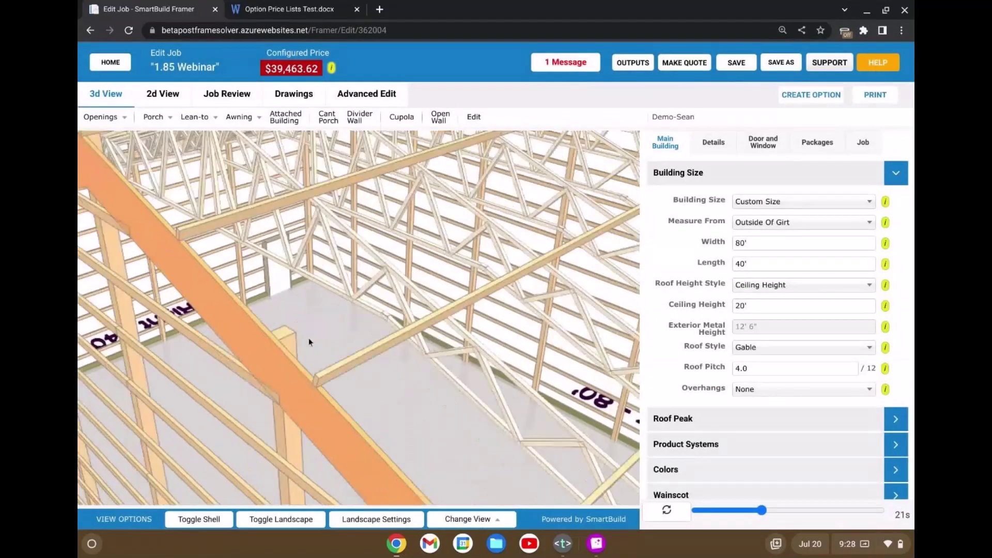
drag(309, 341, 365, 280)
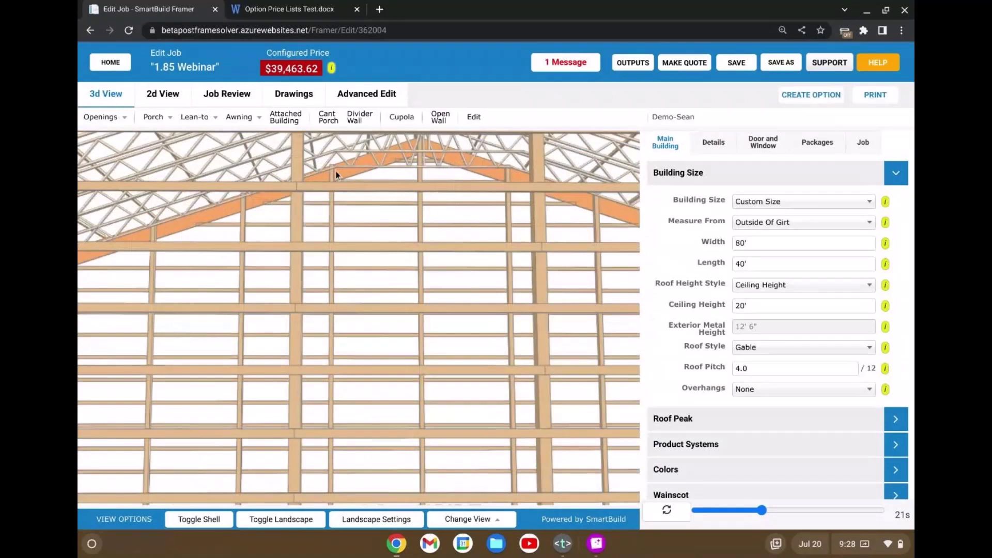
drag(336, 174, 132, 453)
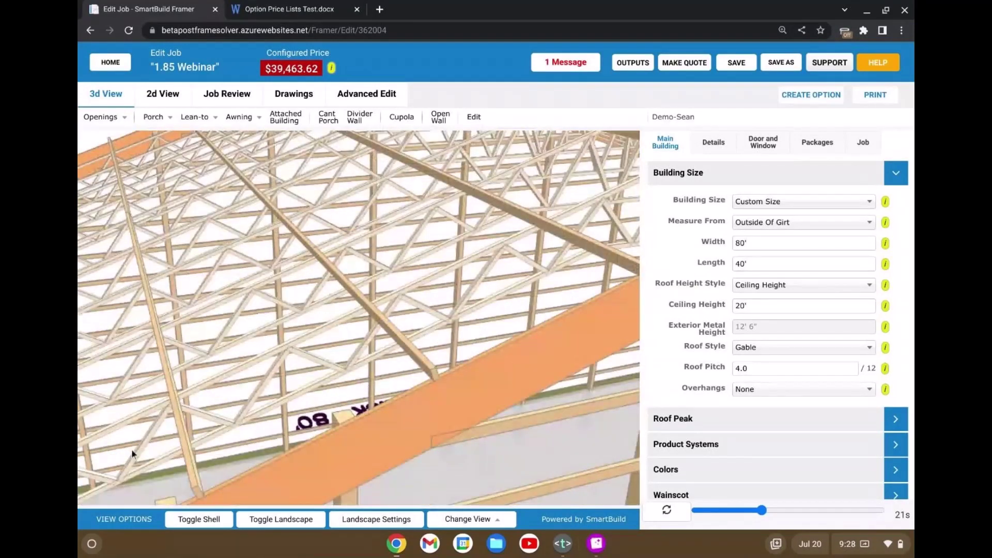
drag(461, 291, 312, 341)
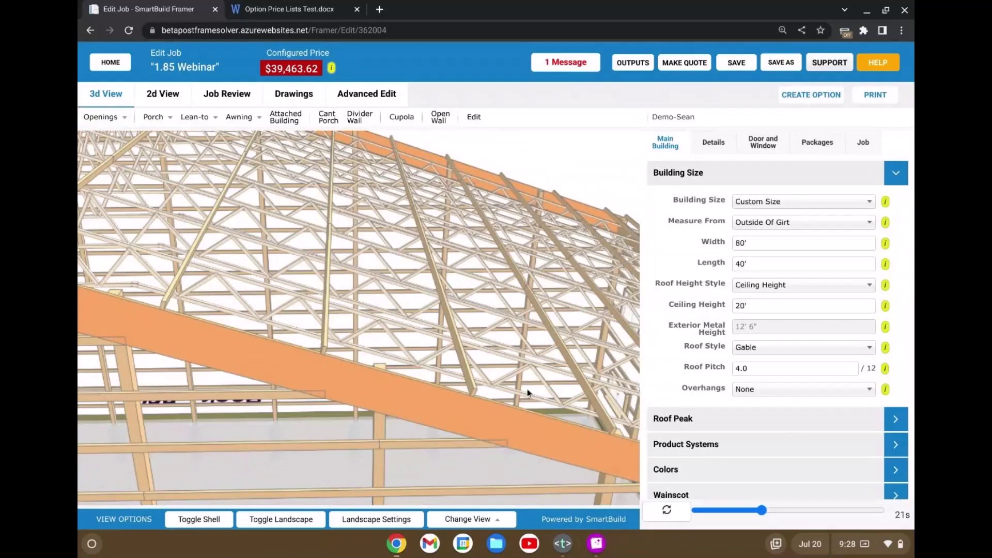
scroll(528, 393, down, 8)
drag(527, 391, 531, 331)
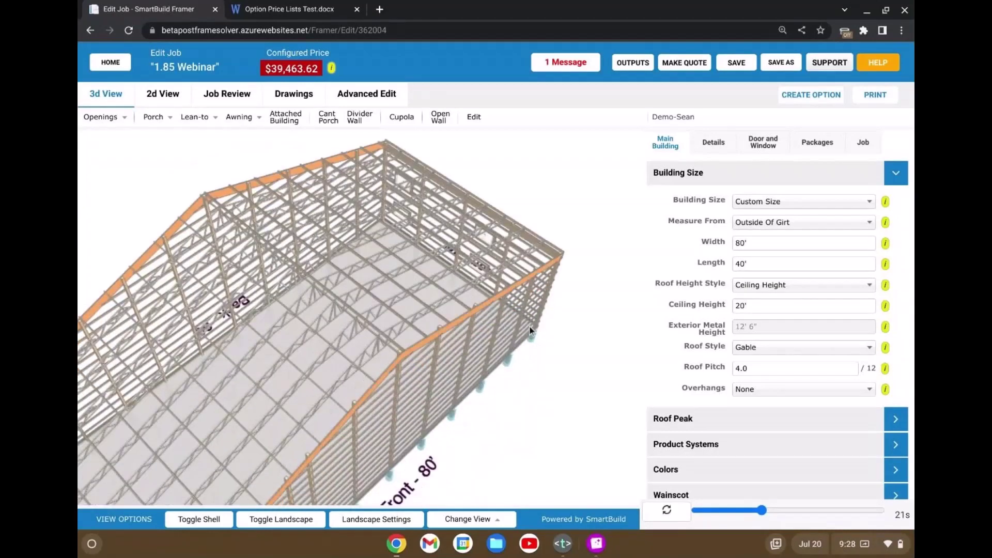
Set the main building's width back to 30' and update the model
click(803, 243)
text(30)
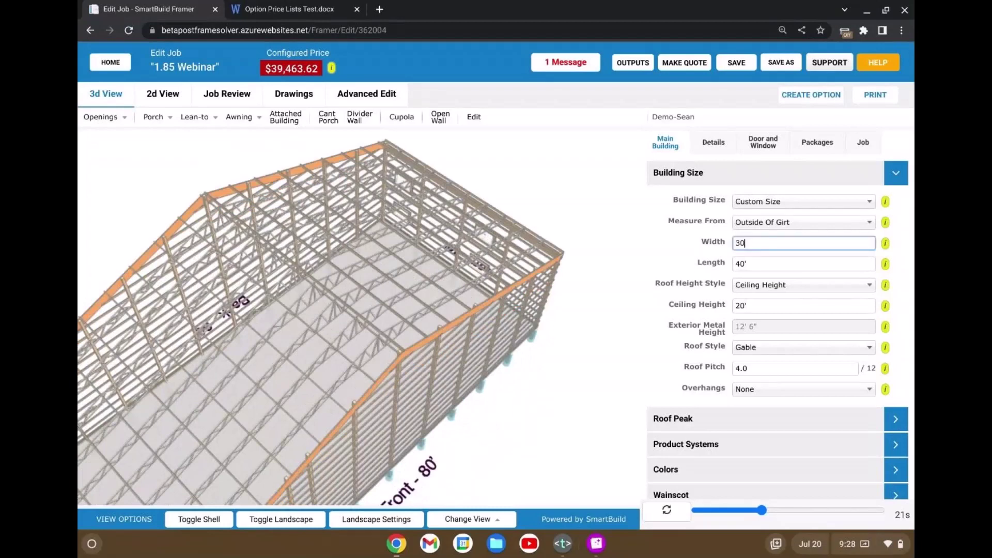
click(667, 510)
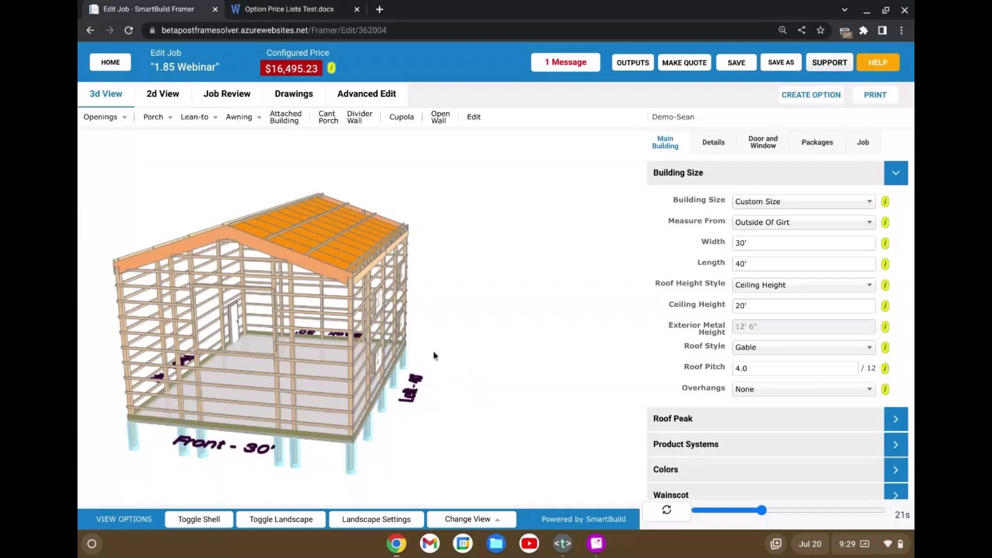
Look over the framed building and review the Insulation Roof choices among the bundles in Packages
drag(433, 353, 523, 350)
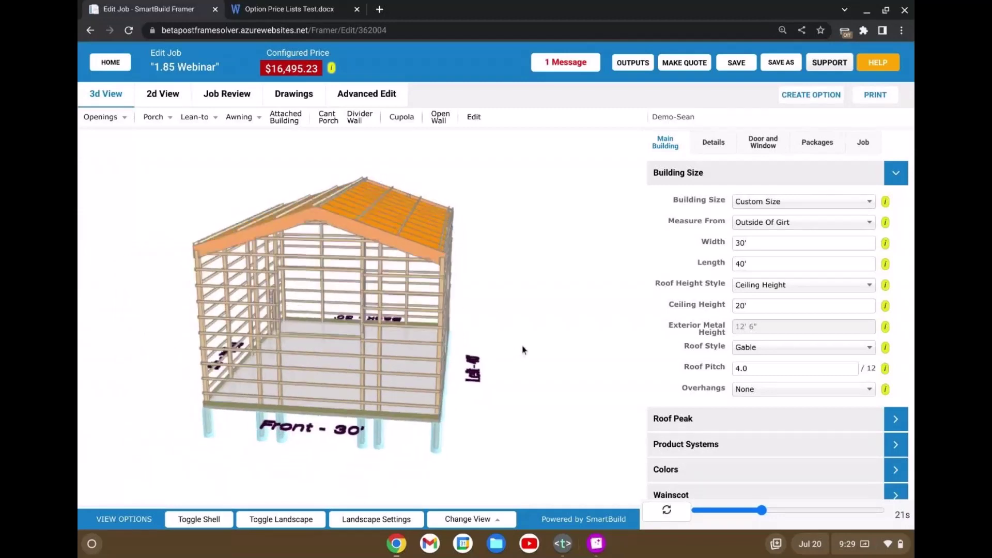
drag(447, 293, 463, 299)
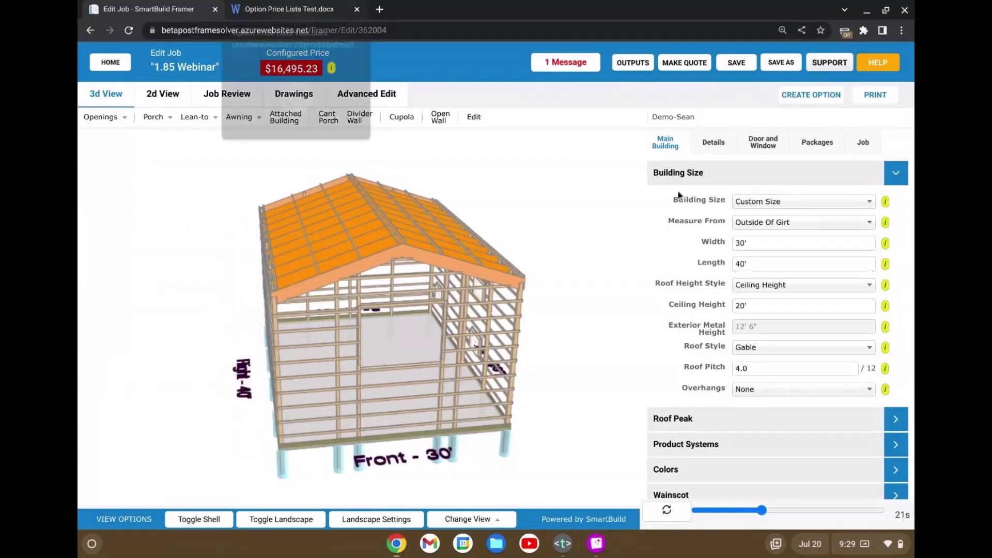
click(817, 142)
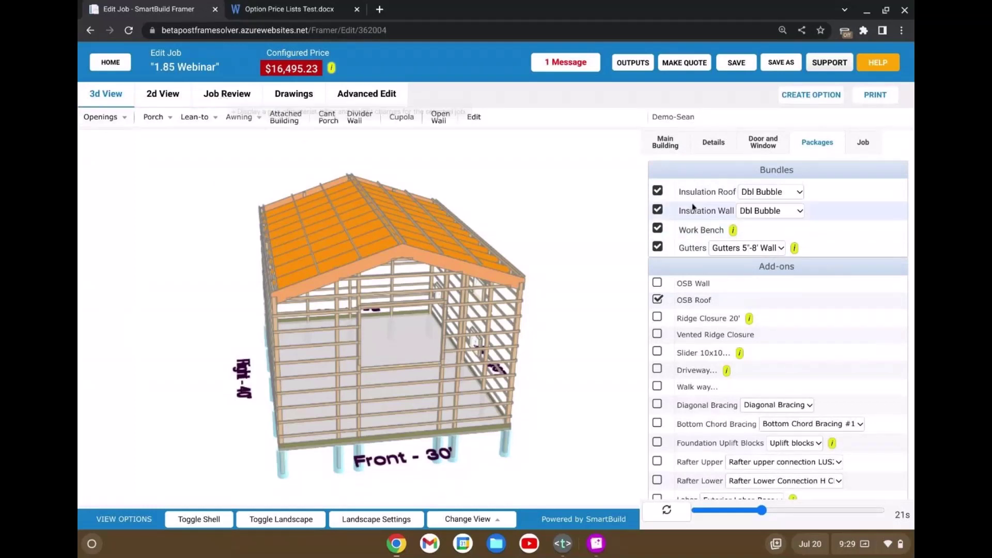
click(766, 196)
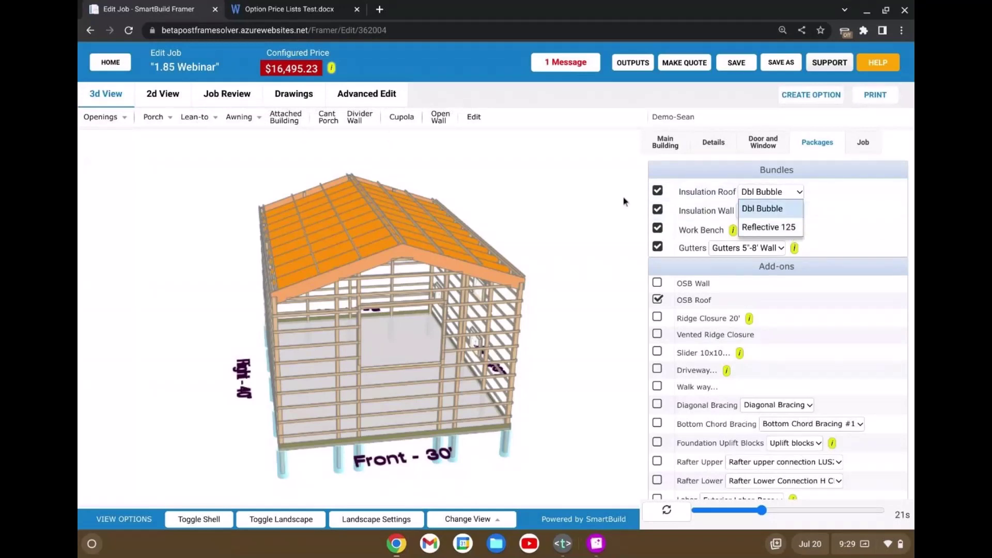
click(573, 183)
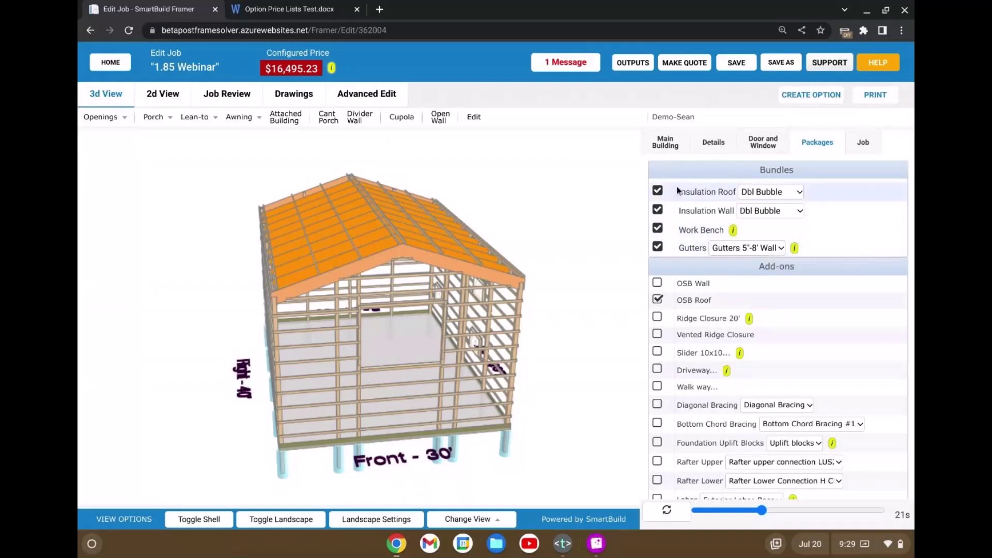
Compare the Insulation Roof option prices for Dbl Bubble and Reflective 125 in the Job Review summary
click(227, 95)
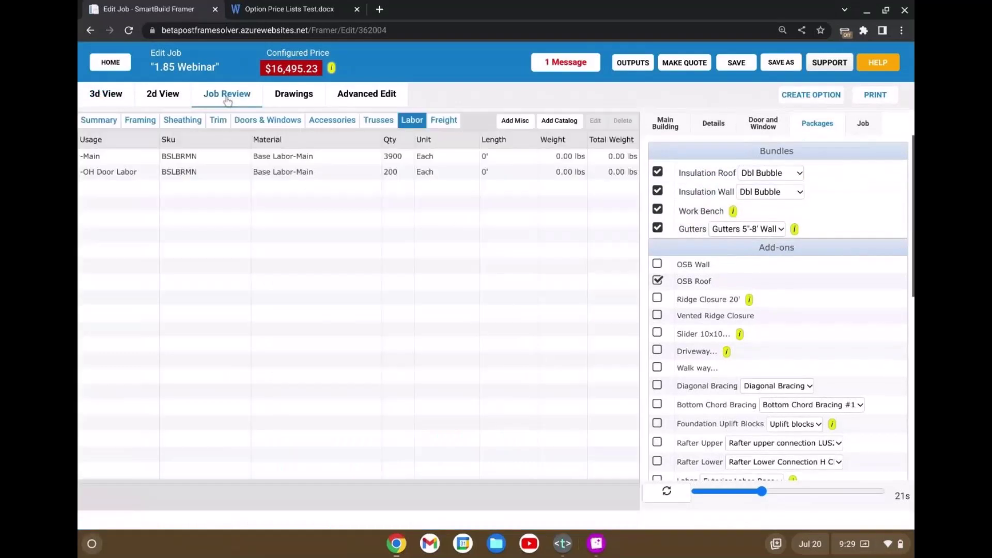
click(103, 124)
scroll(232, 290, down, 3)
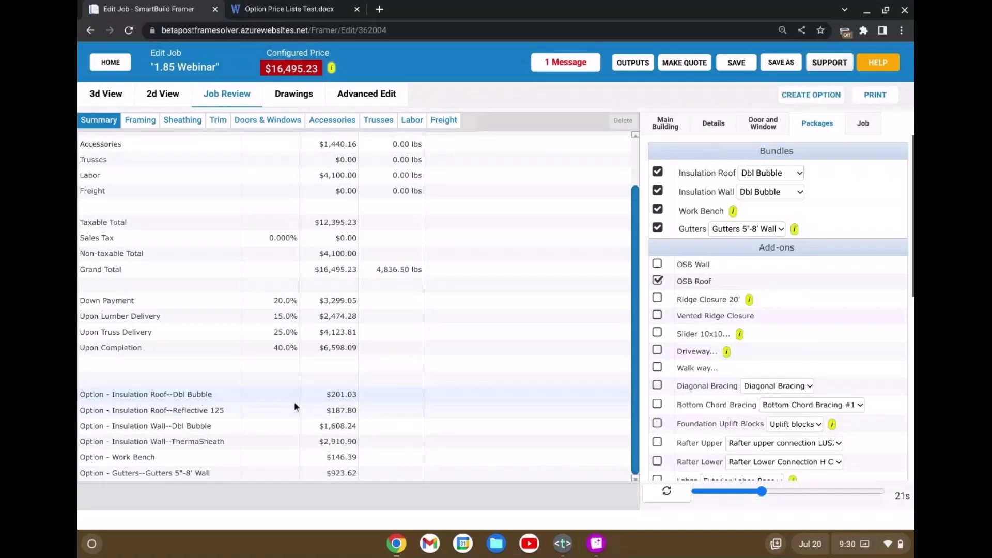
click(207, 398)
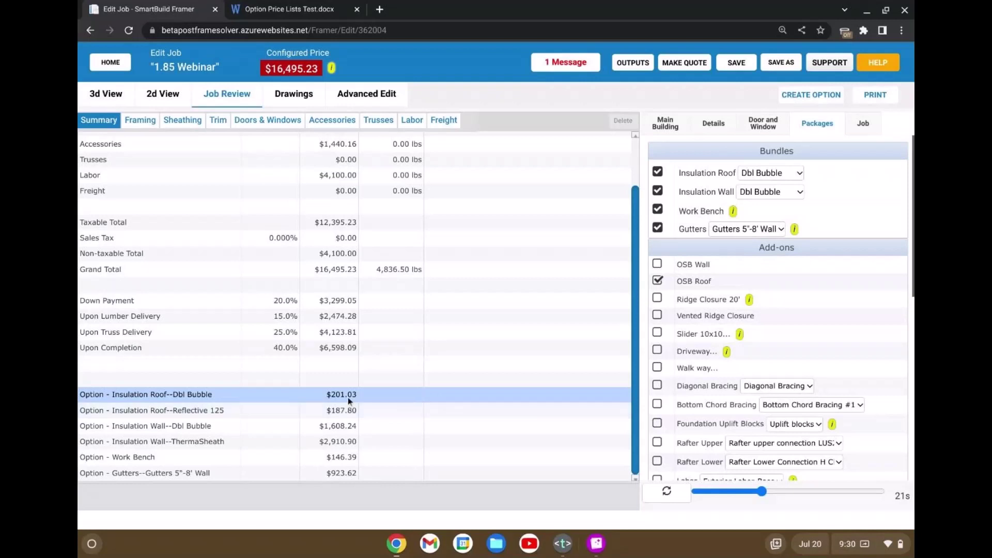
click(250, 411)
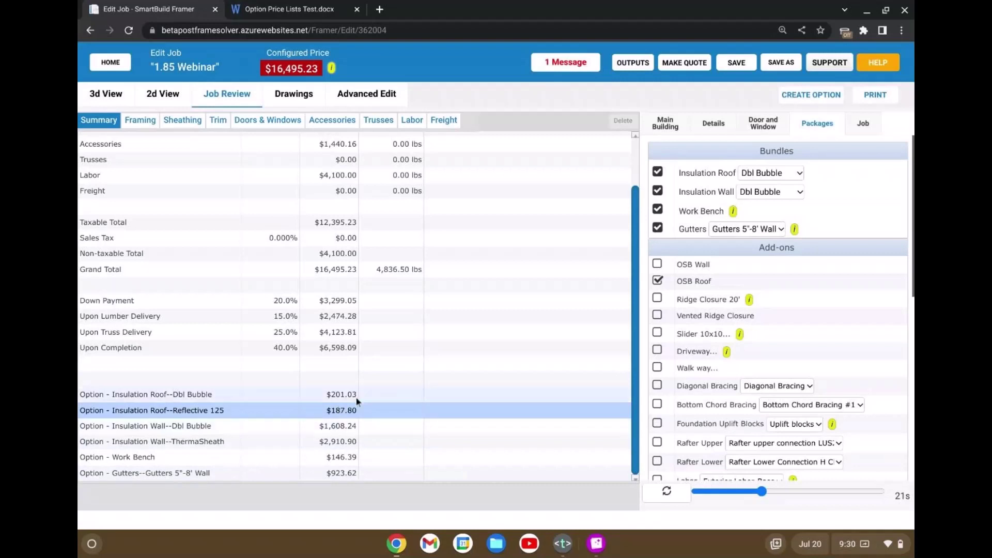
click(253, 396)
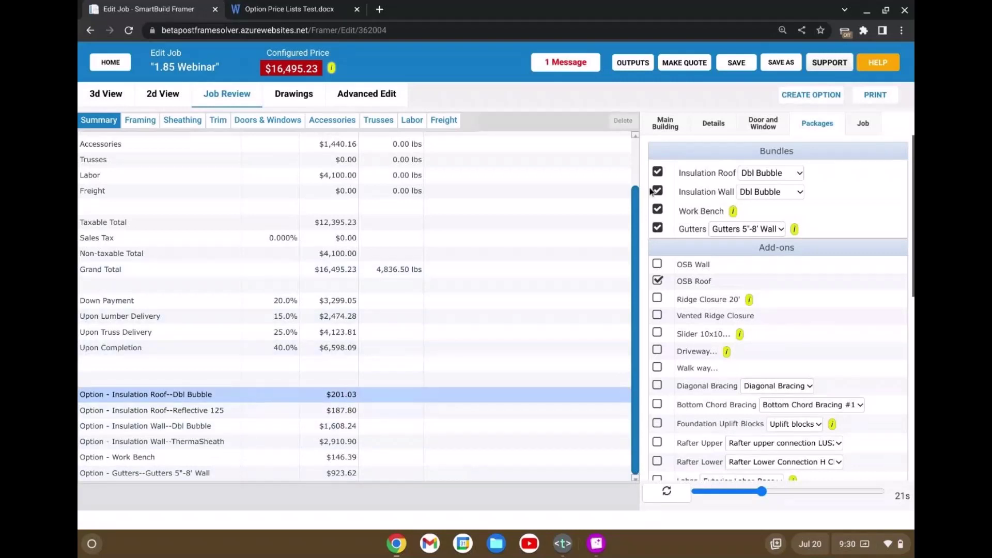
Make the Insulation Roof package a bundle and update the job to recalculate the summary
right_click(660, 173)
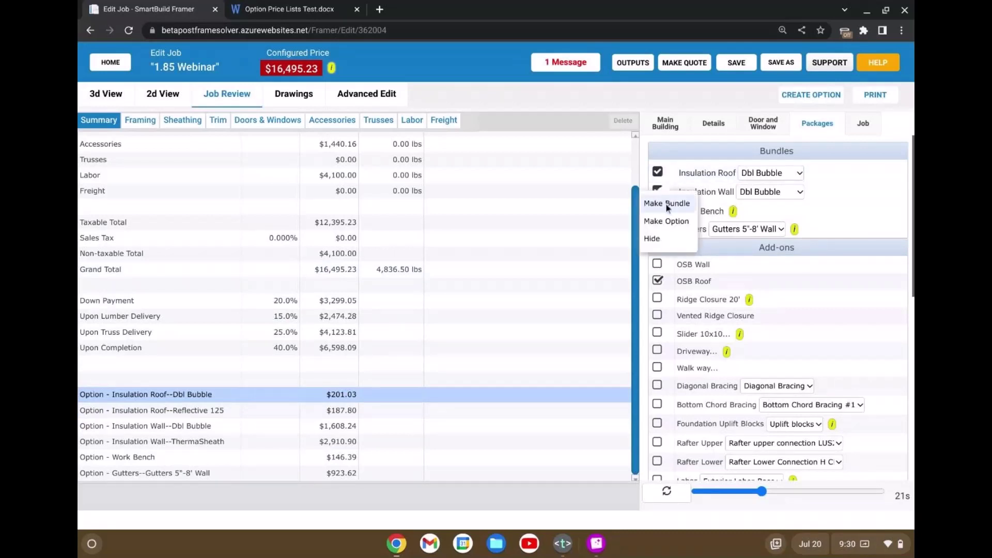
click(667, 204)
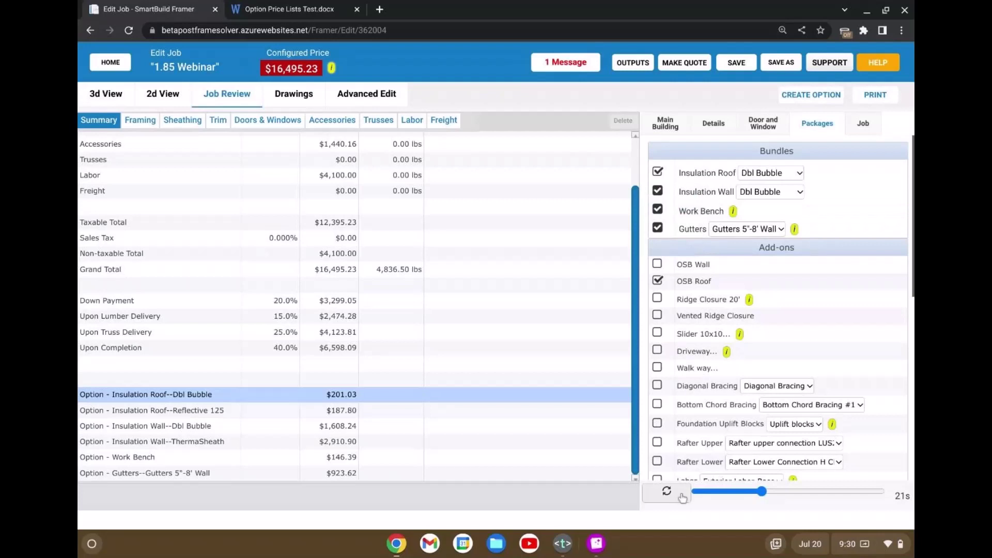
click(682, 497)
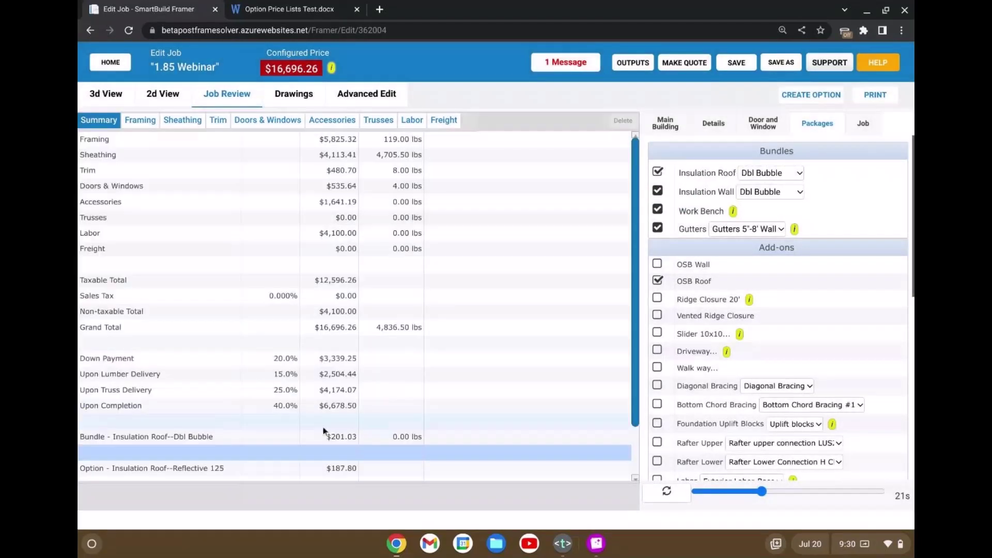
scroll(337, 389, down, 1)
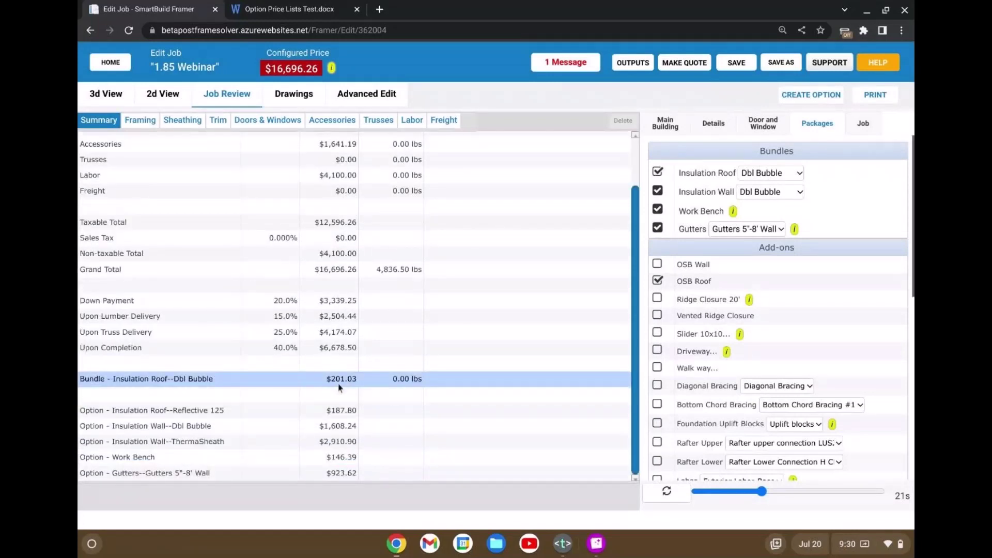
Check the Double Roof Insulation 125' item in the accessories list and return to the bundle and option prices in the summary
click(346, 121)
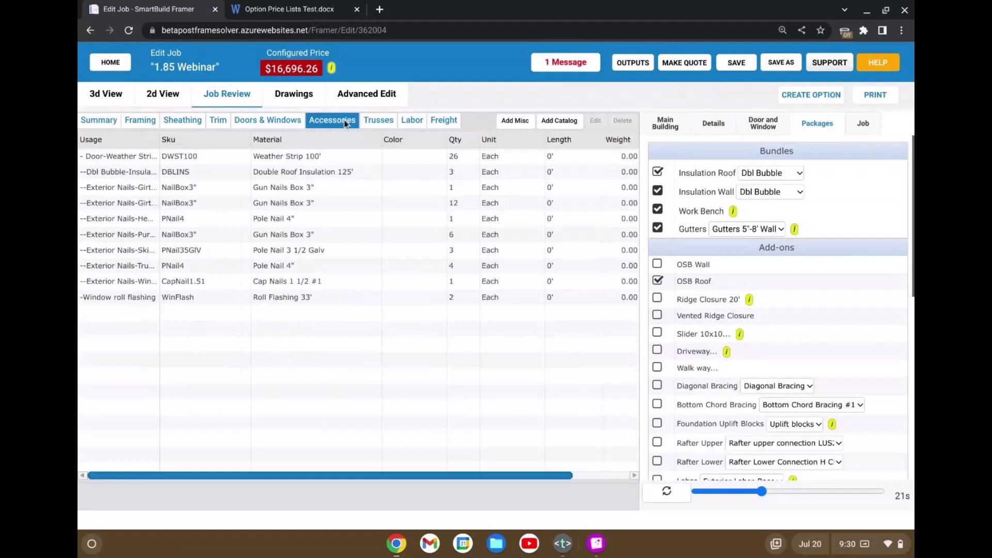
click(168, 176)
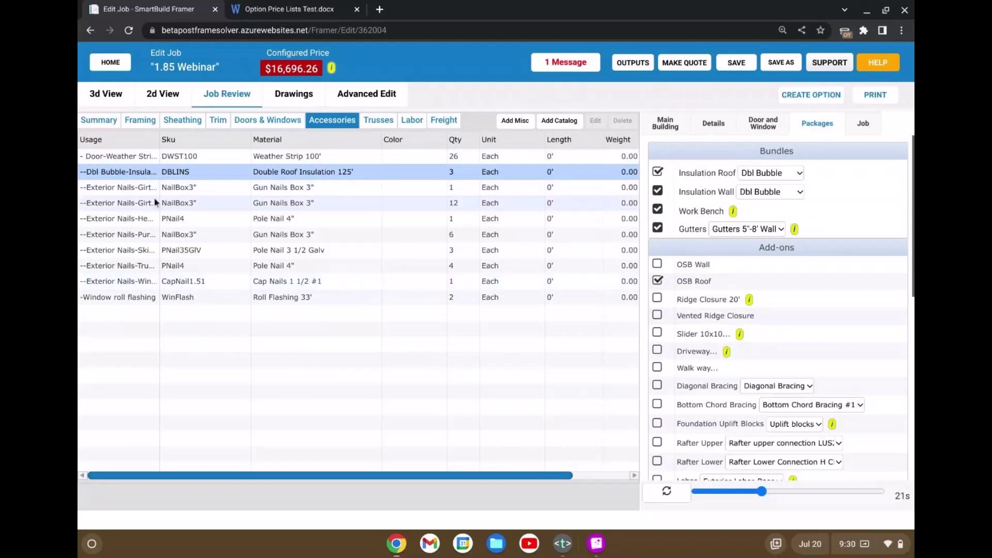
click(122, 120)
scroll(217, 377, down, 3)
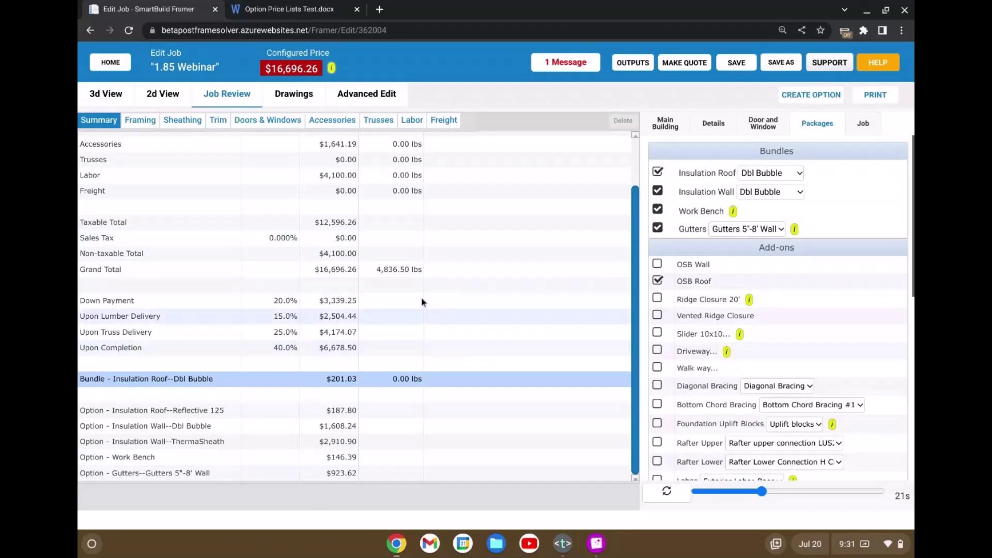
Switch to Option Price Lists Test.docx, read its option and bundle price placeholders, and compare them with the job's packages
click(325, 11)
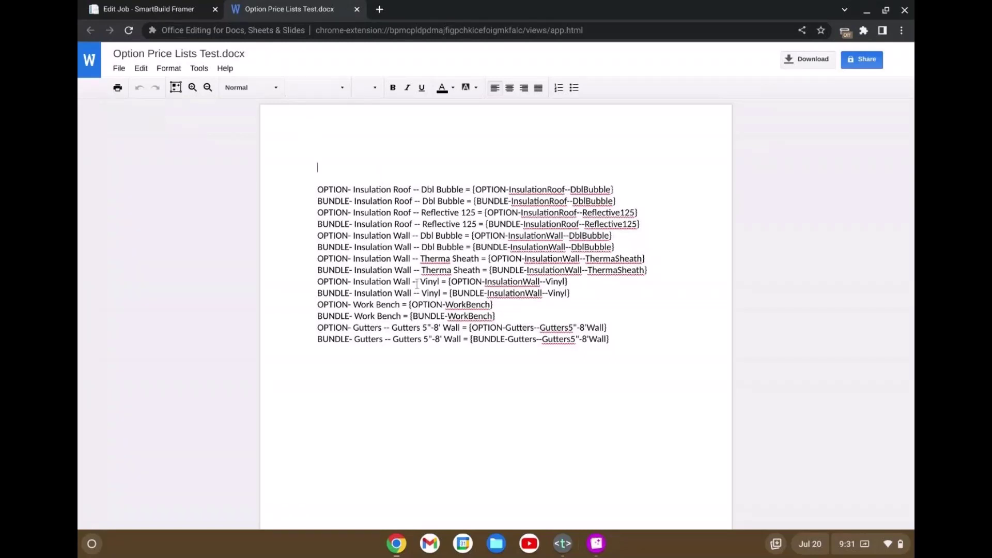
scroll(416, 282, down, 1)
scroll(416, 282, down, 3)
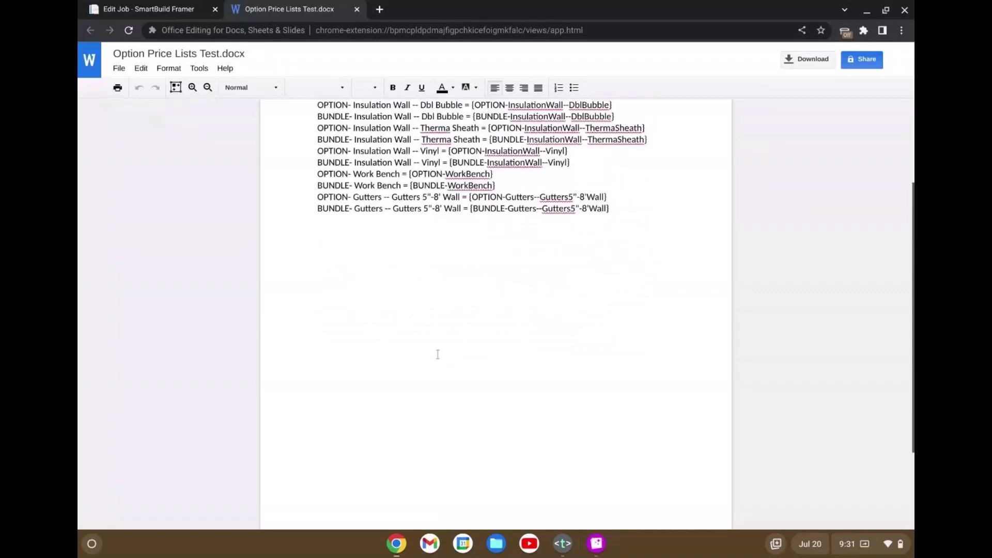
scroll(438, 355, up, 4)
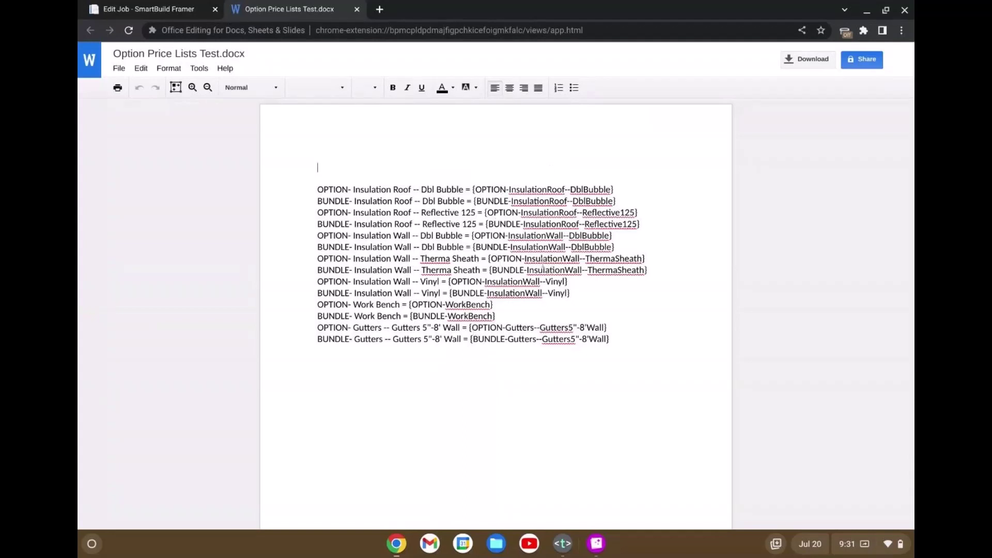
click(120, 7)
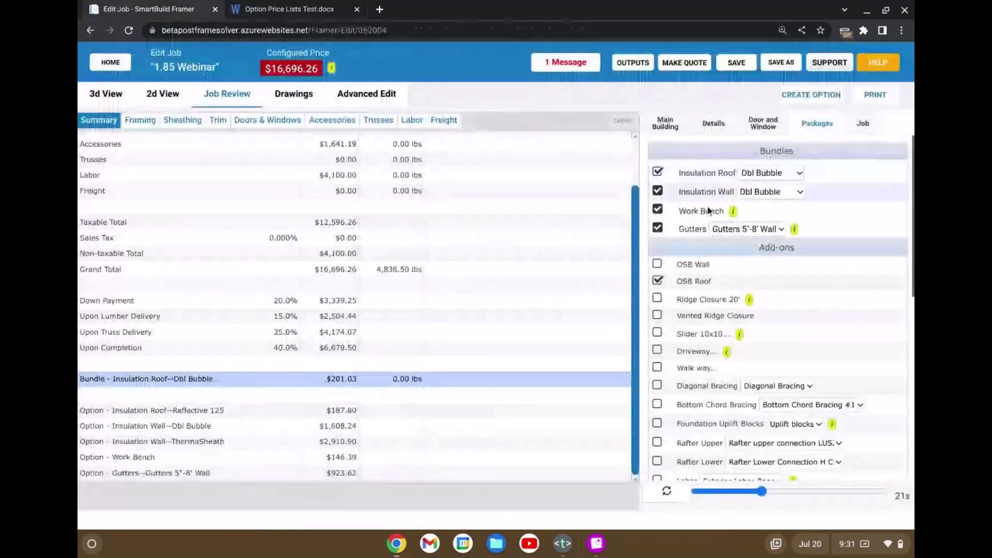
Examine the Insulation Roof Dbl Bubble option and bundle placeholders in Option Price Lists Test.docx, along with the rest of the list
click(305, 7)
drag(473, 190, 619, 185)
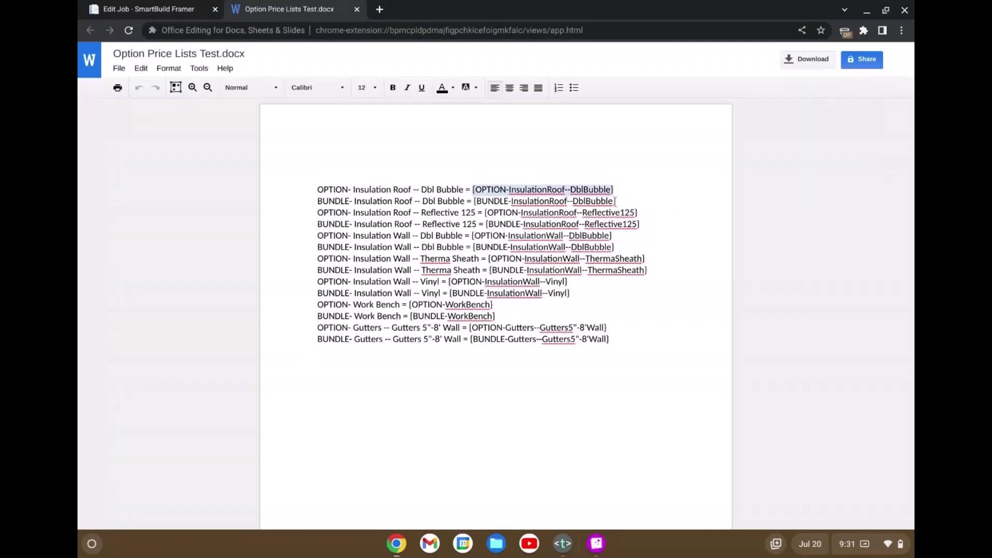
click(475, 201)
drag(474, 201, 636, 203)
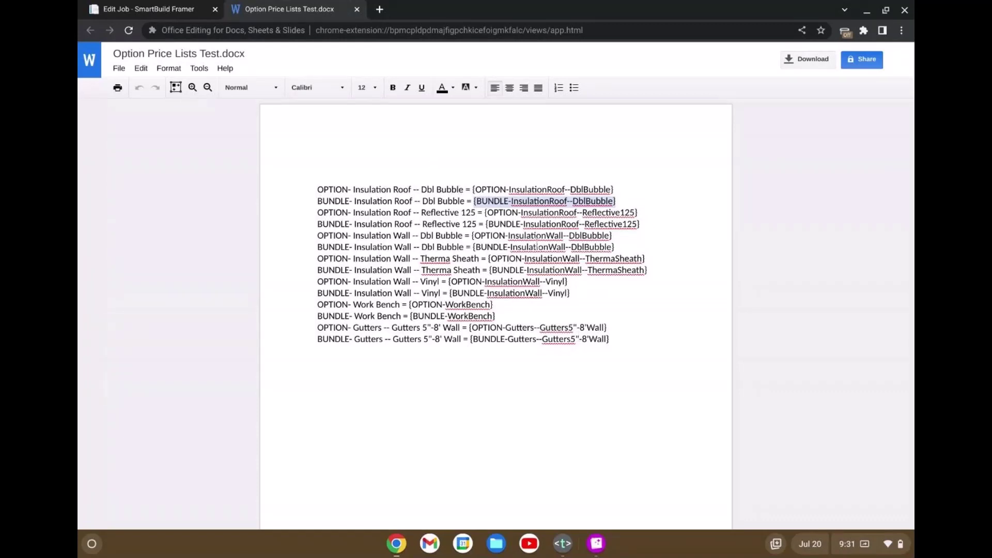
scroll(507, 303, down, 1)
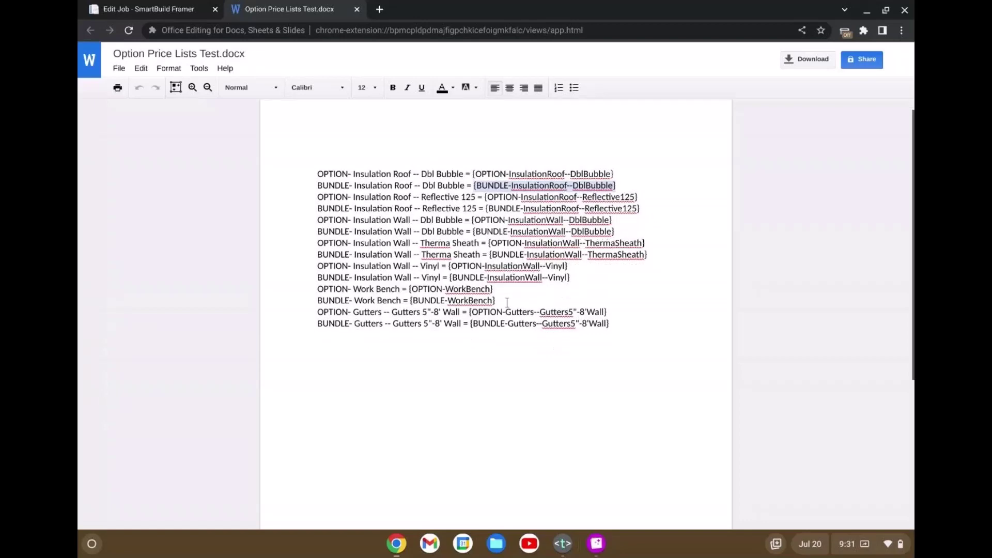
scroll(505, 300, down, 3)
scroll(519, 357, up, 3)
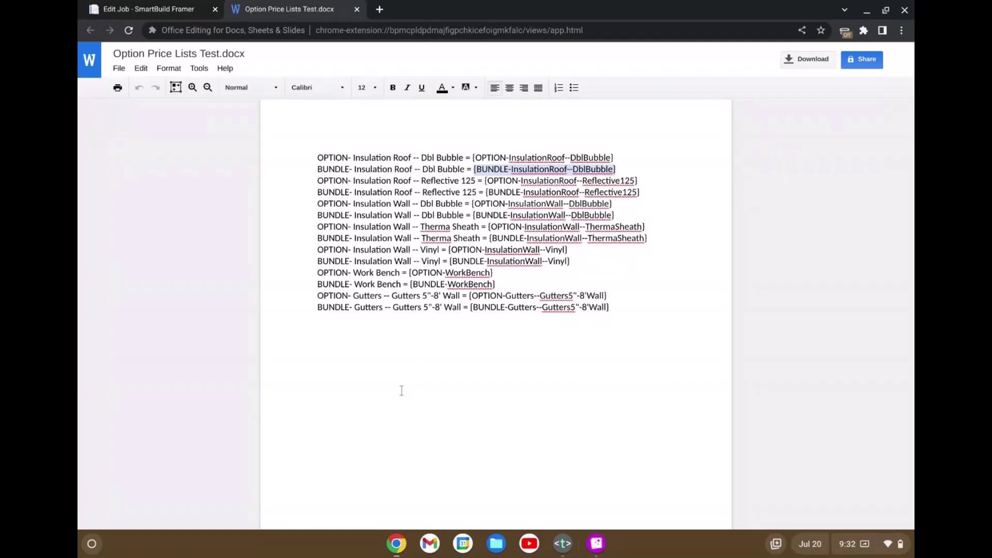
scroll(409, 370, down, 2)
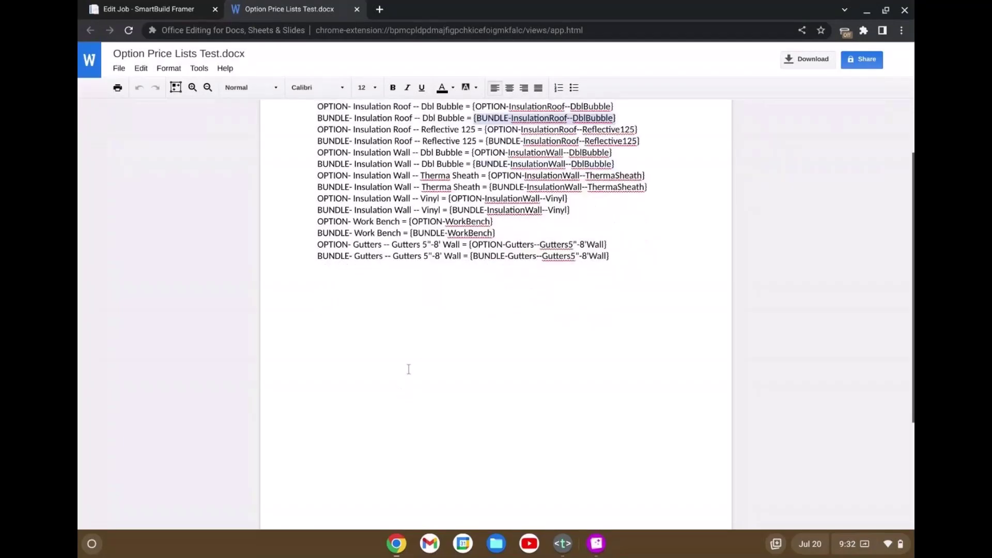
scroll(526, 437, up, 3)
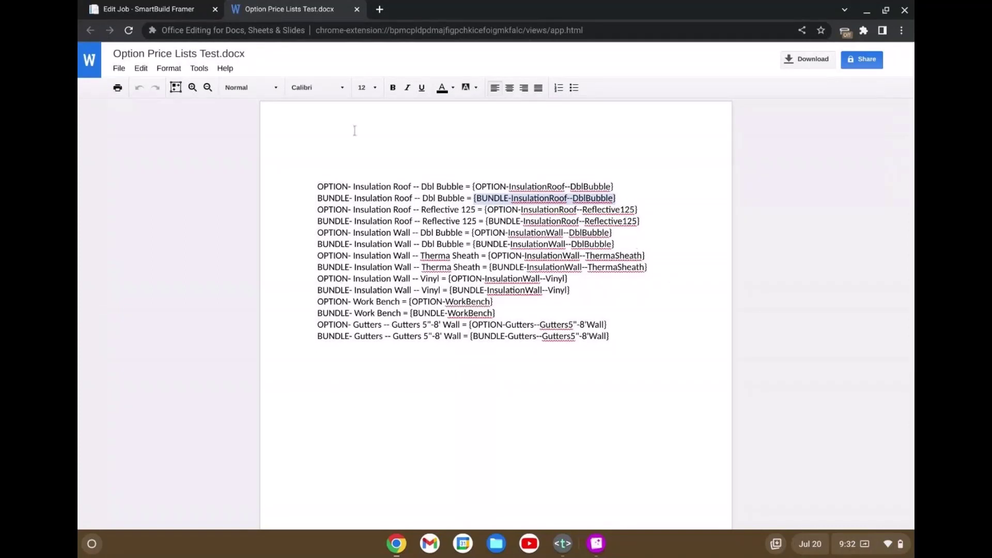
Switch back to the SmartBuild job and save it
click(155, 9)
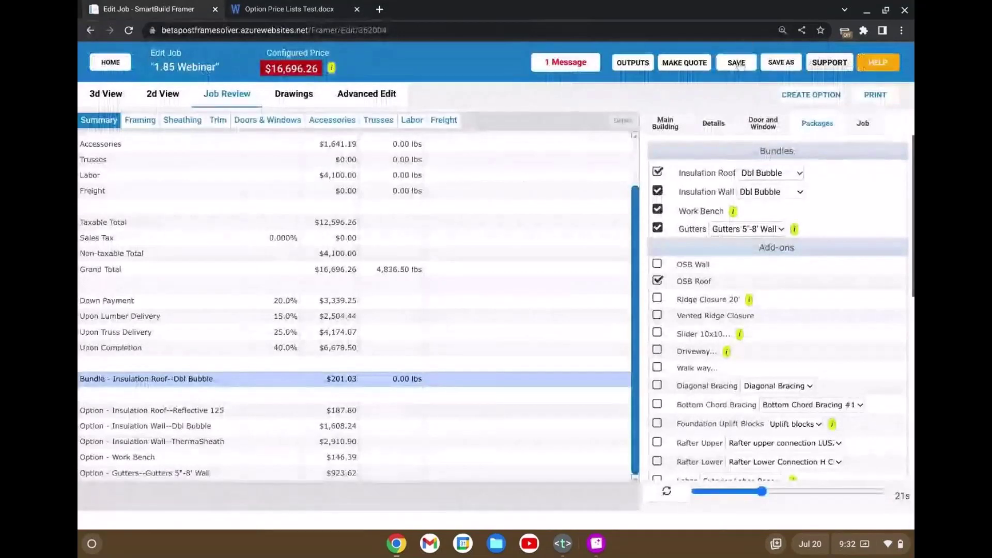
right_click(723, 65)
click(487, 65)
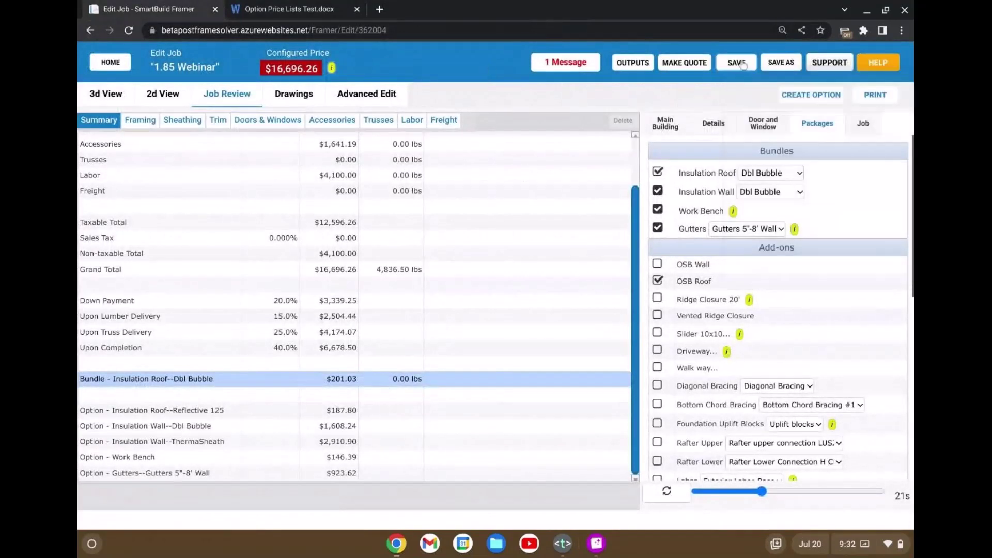
click(735, 62)
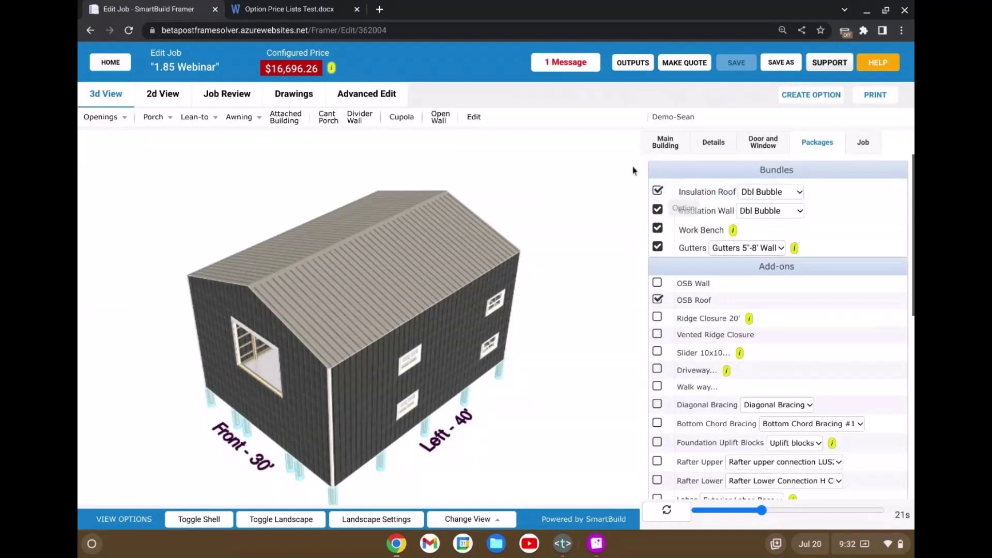
Open the list of downloadable outputs for the saved job
click(633, 62)
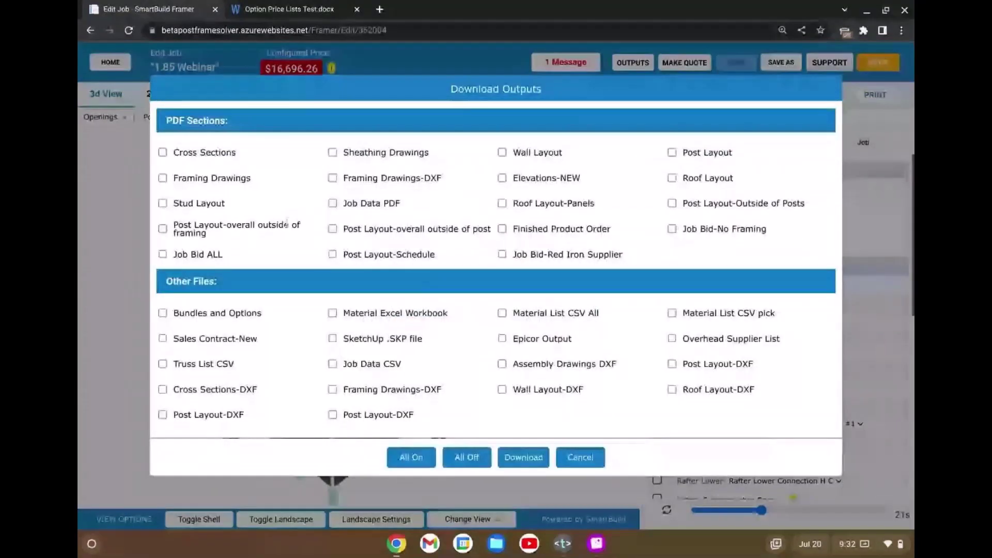
Download the Bundles and Options output for the 1.85 Webinar job and open the resulting document
click(163, 314)
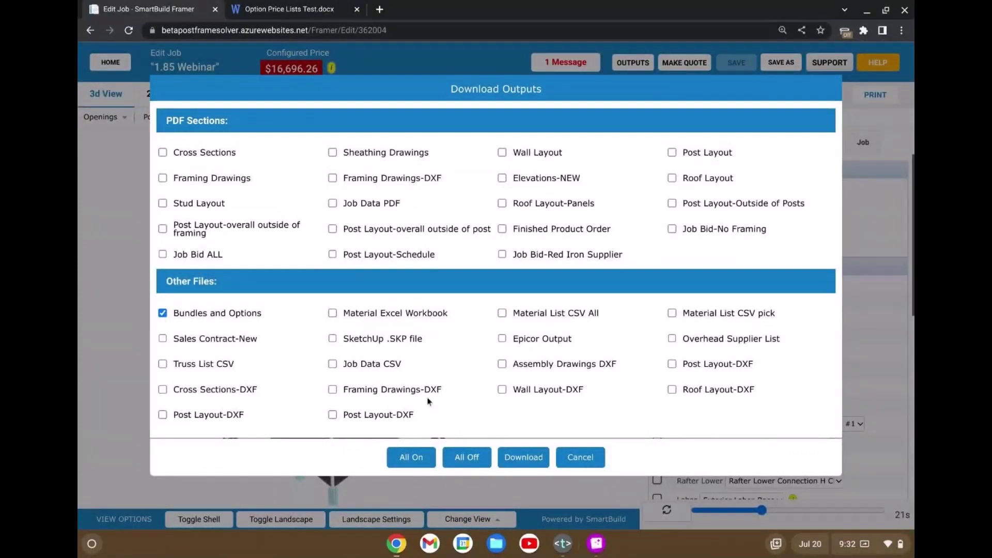
click(527, 457)
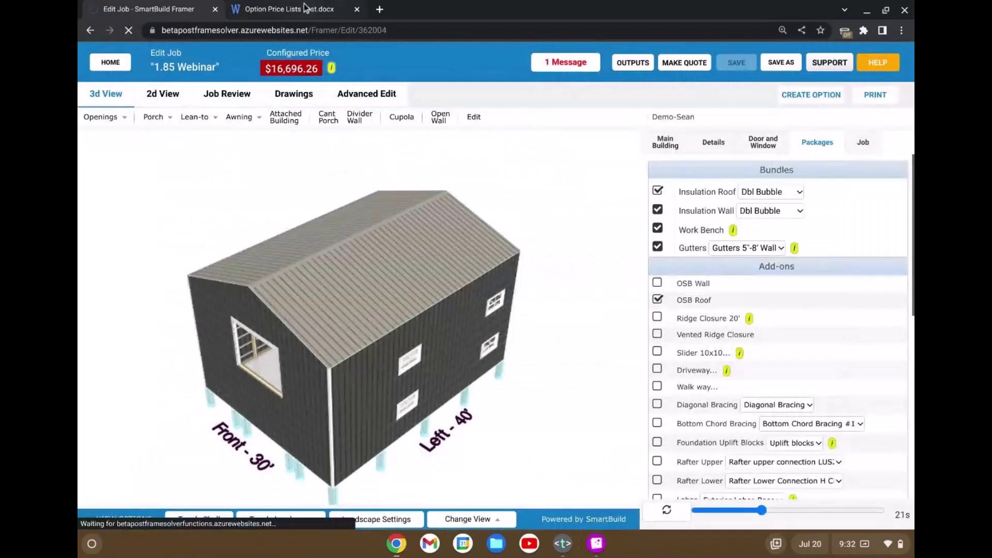
click(305, 9)
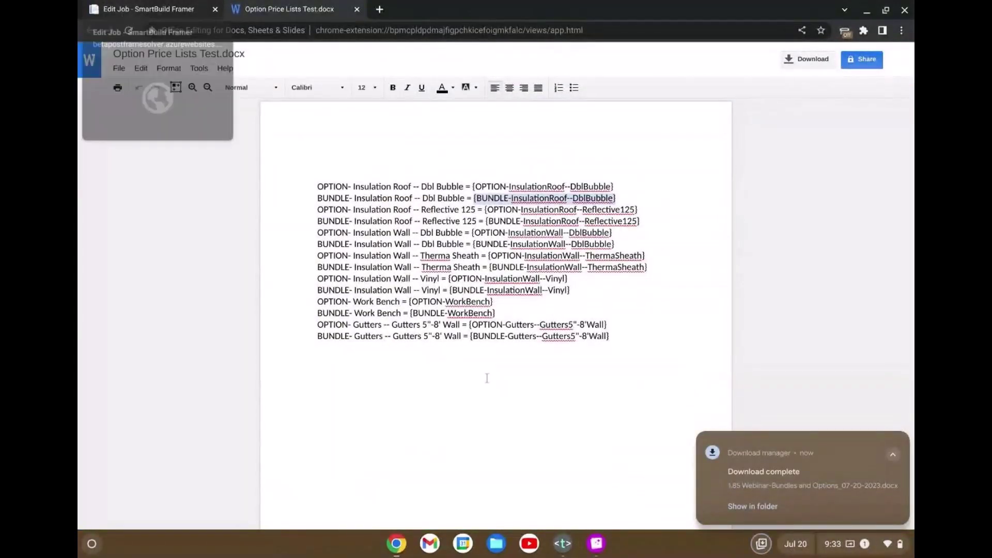
click(768, 475)
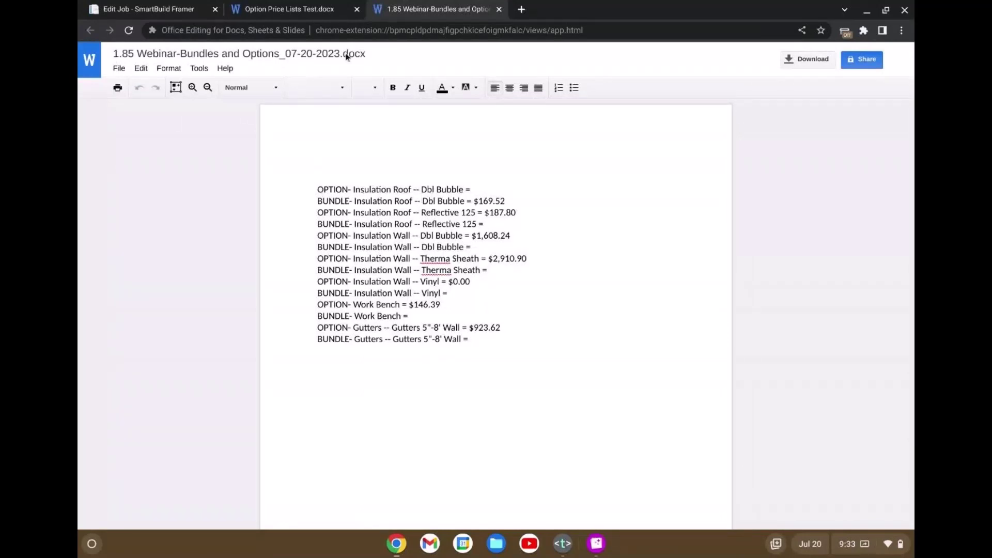
Compare the Option Price Lists Test template with the generated document, highlighting the Insulation Roof Dbl Bubble bundle and option lines
click(296, 14)
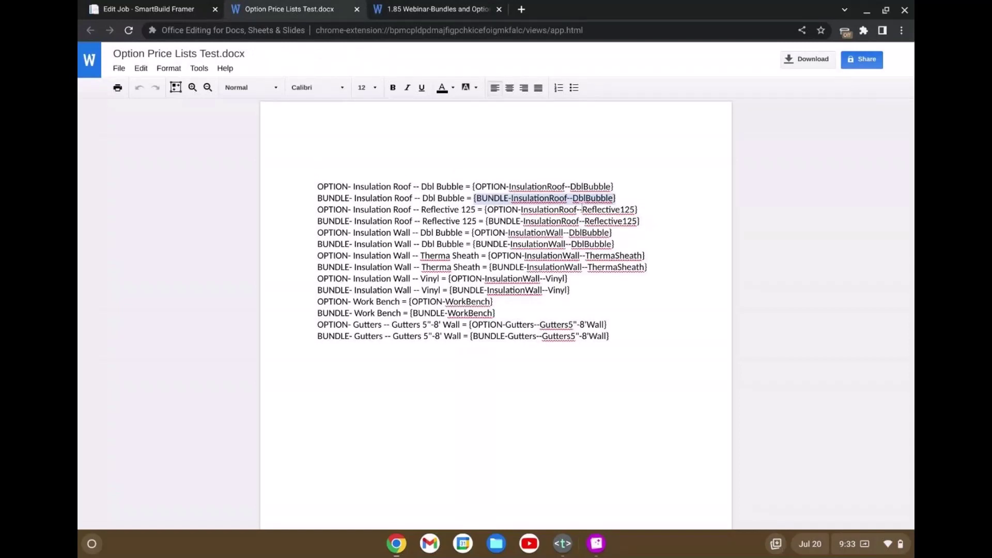
click(447, 6)
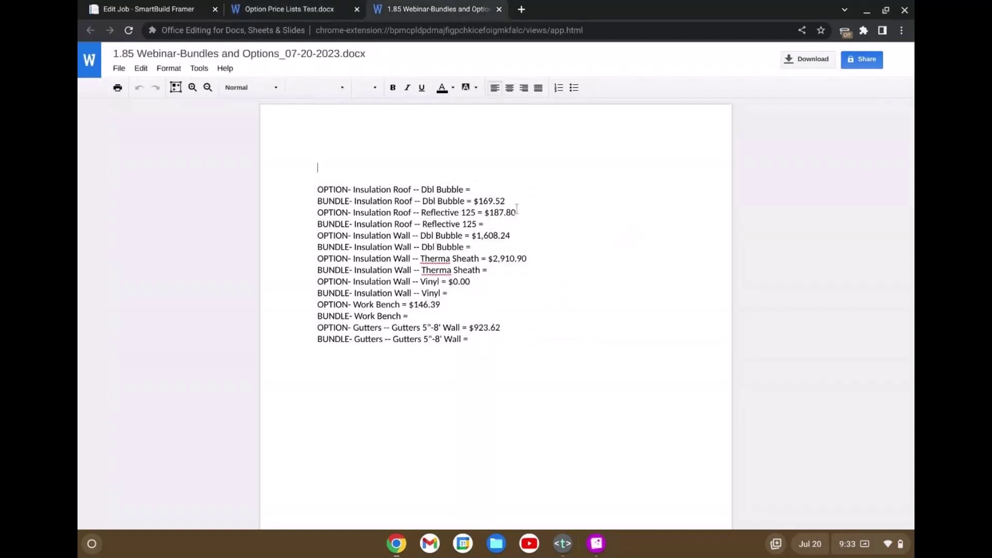
drag(506, 202, 353, 201)
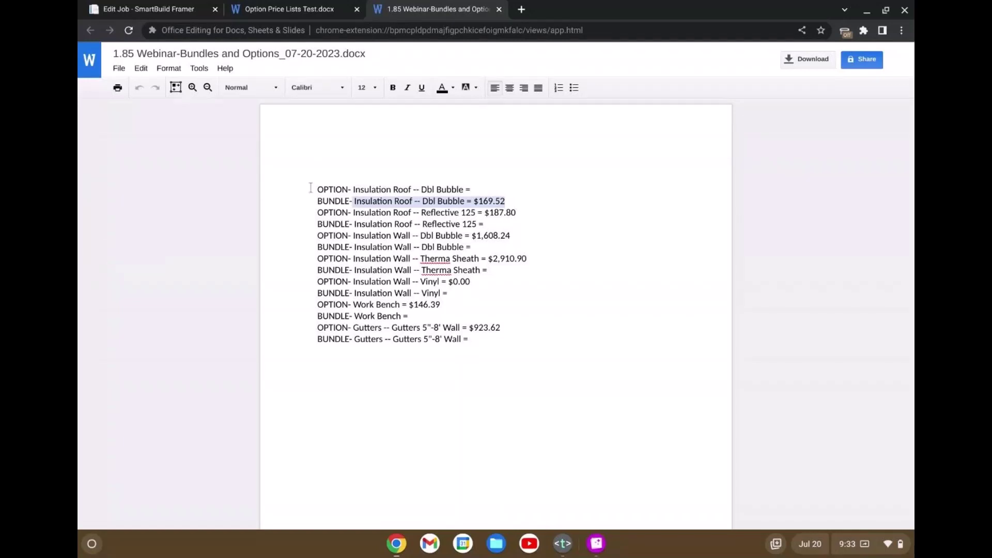
drag(317, 189, 517, 194)
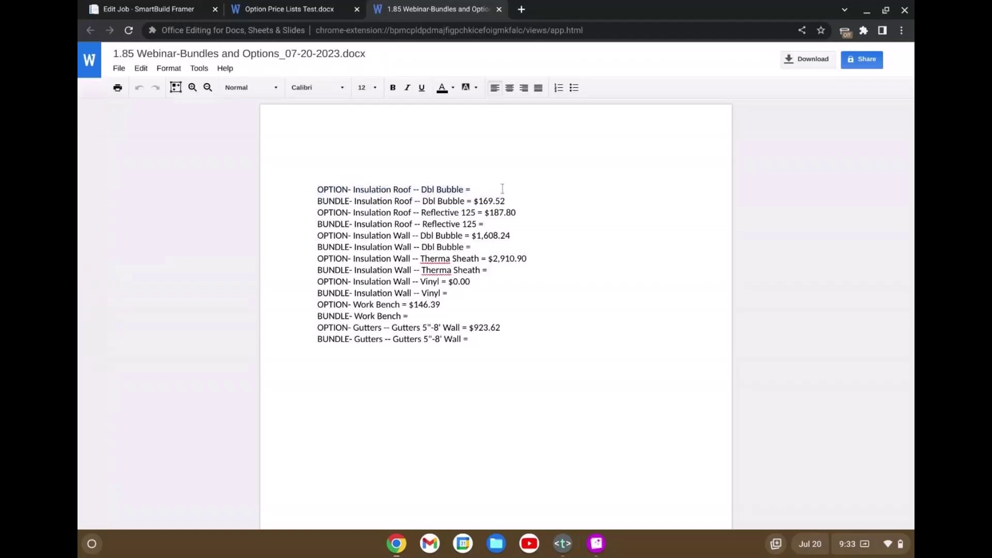
triple_click(503, 189)
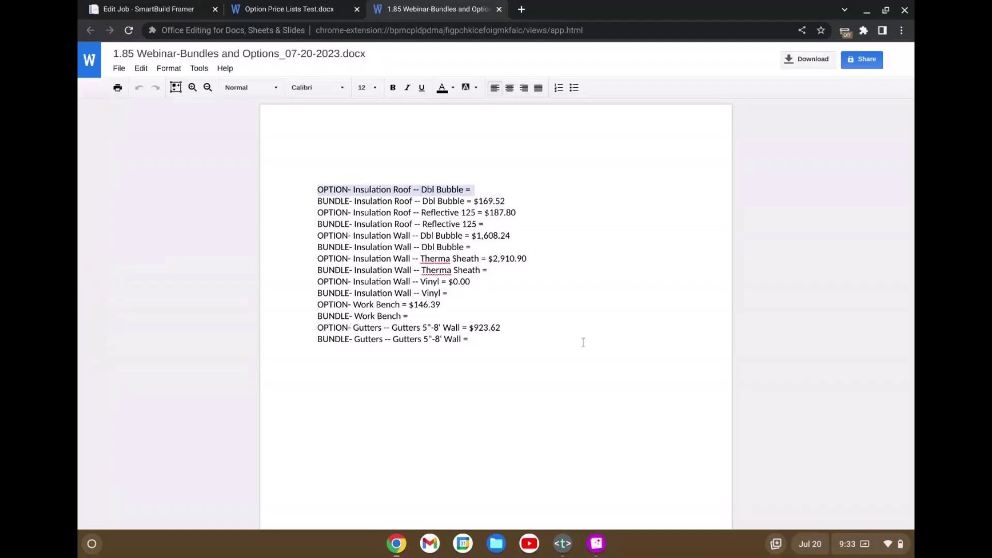
Insert a blank line above the "OPTION- Insulation Roof -- Reflective 125" line and highlight that option with its price
click(315, 212)
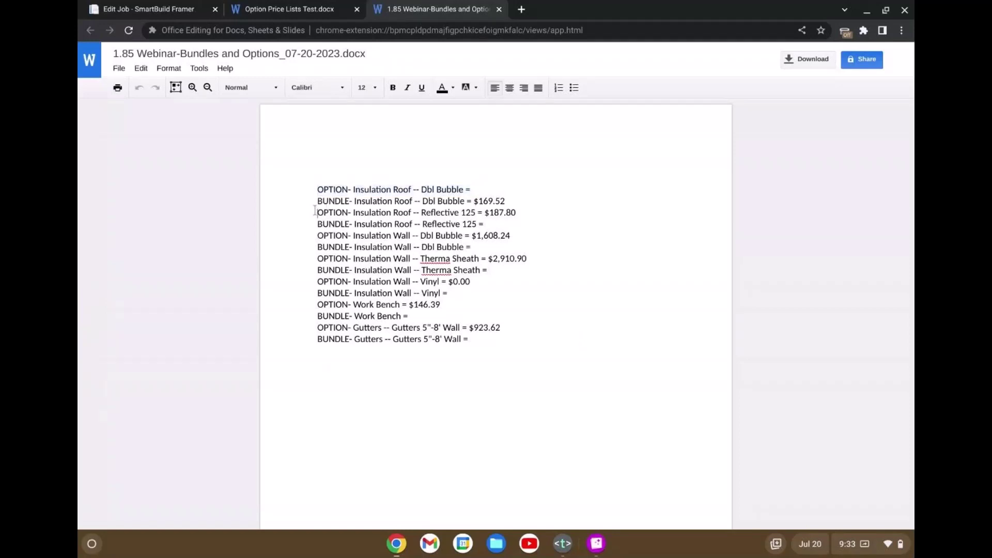
key(Return)
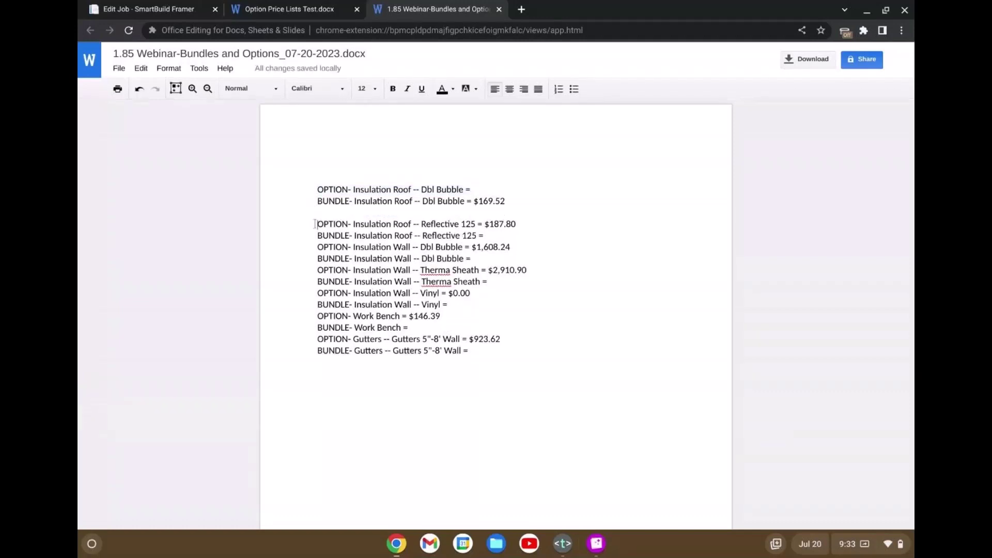
drag(317, 224, 516, 225)
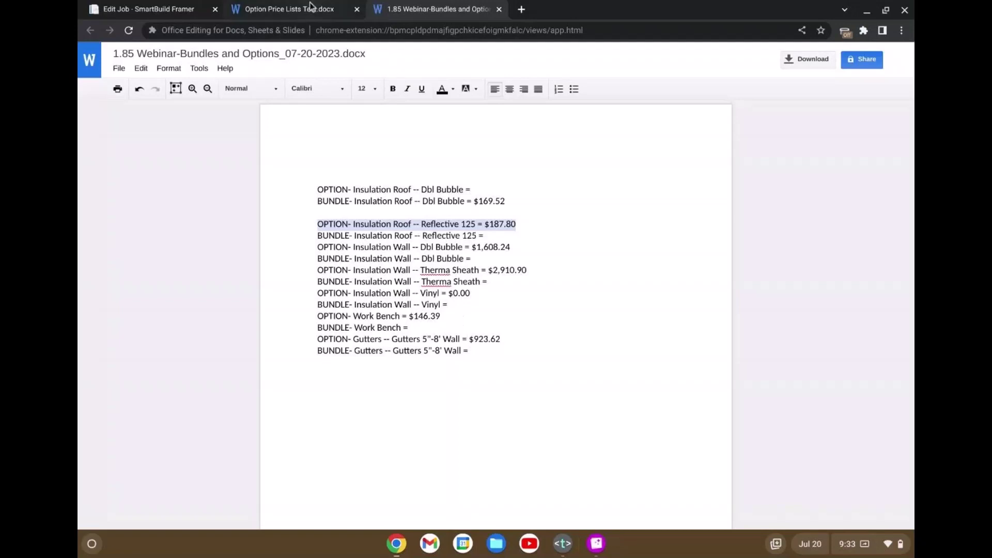
Return to the SmartBuild job, hide the building shell, and examine the wall and roof framing from several angles and distances
click(169, 7)
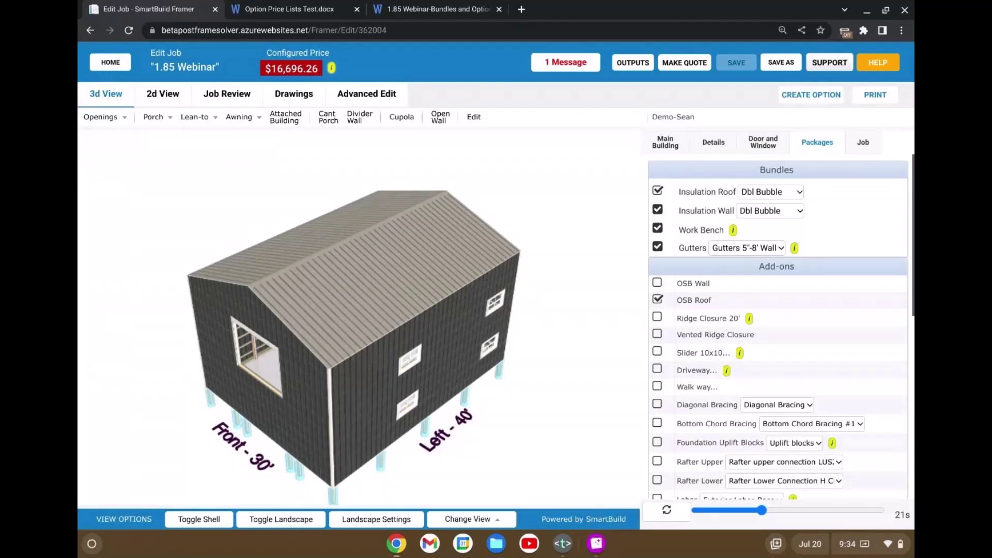
drag(362, 295, 396, 308)
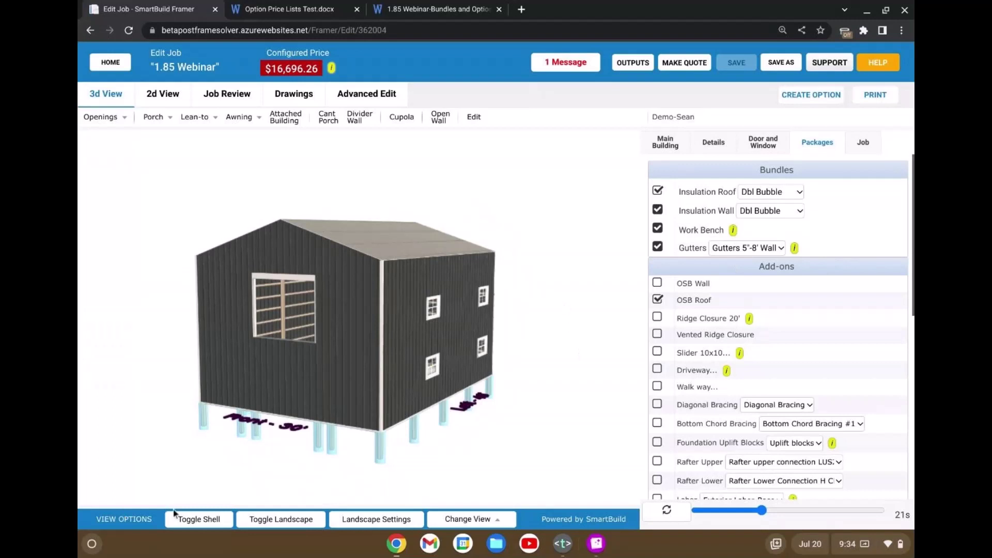
click(212, 521)
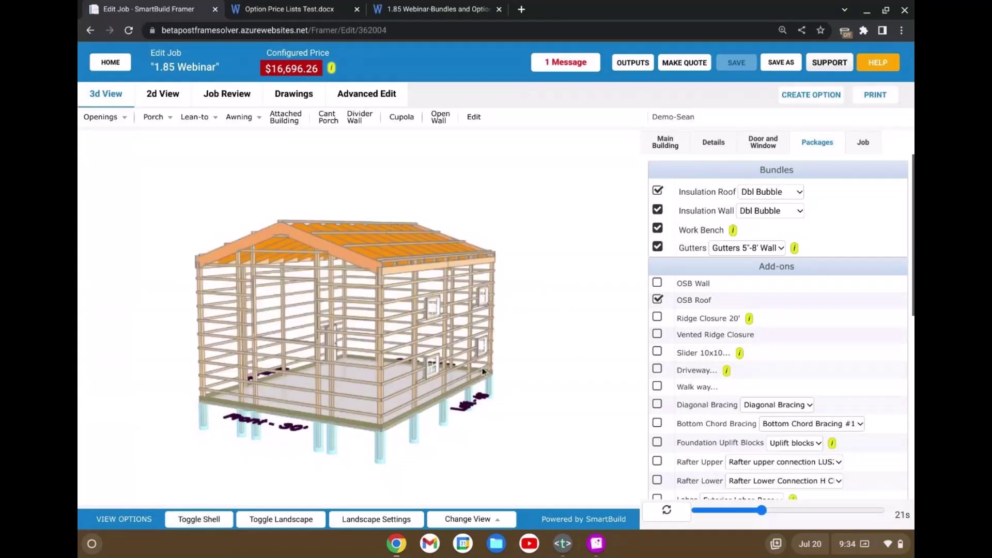
drag(483, 371, 352, 328)
scroll(351, 324, up, 3)
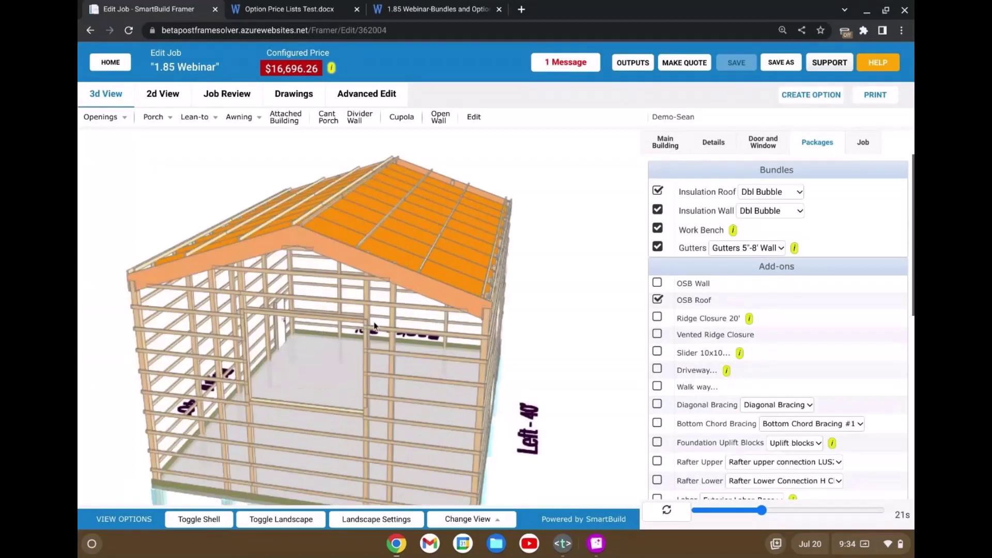
drag(375, 327, 412, 379)
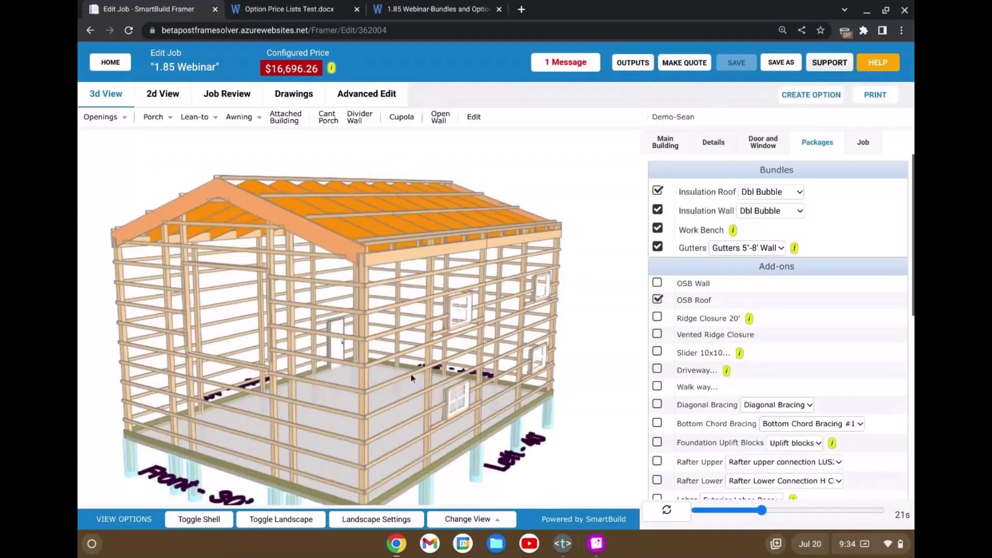
scroll(417, 400, down, 3)
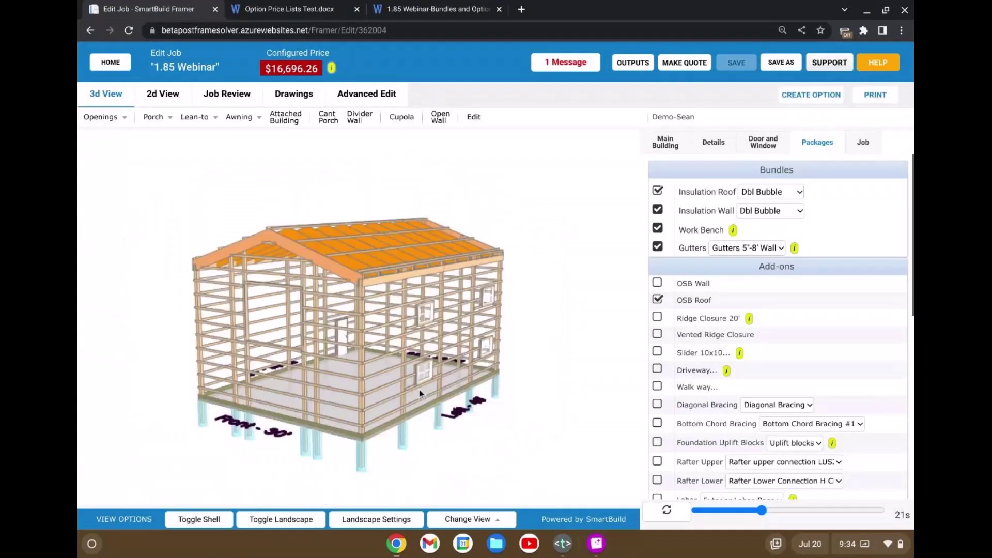
drag(343, 431, 382, 396)
scroll(300, 379, up, 4)
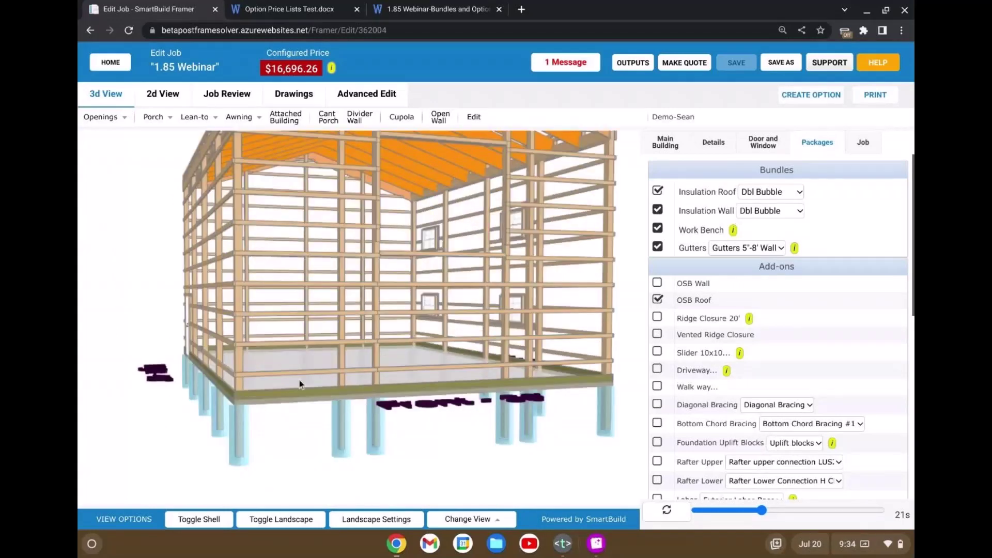
scroll(312, 427, down, 5)
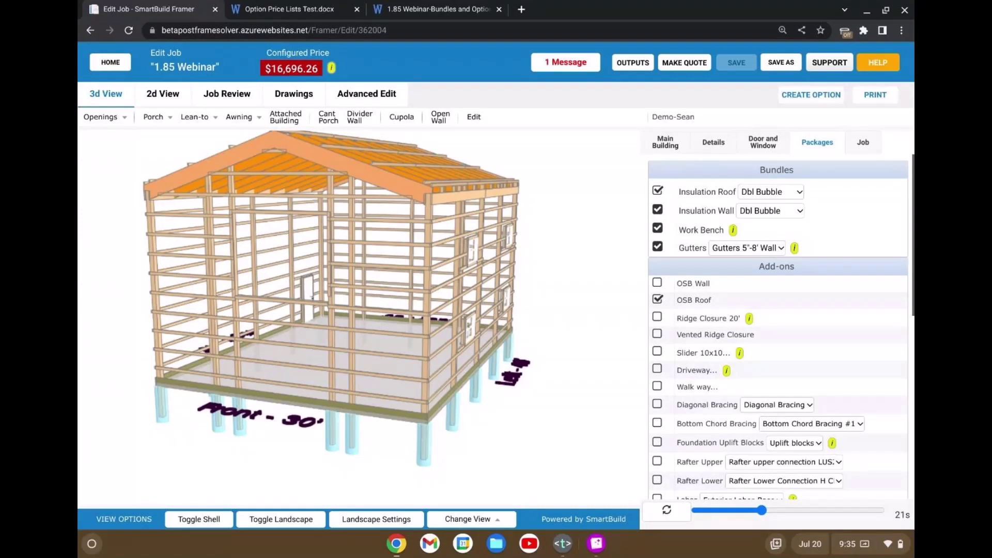
scroll(333, 345, down, 3)
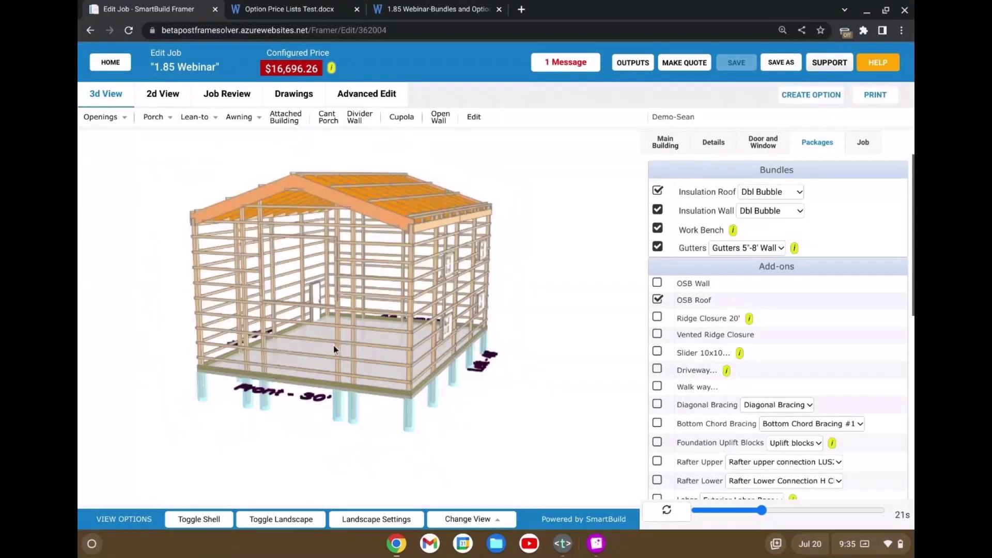
drag(331, 338, 418, 351)
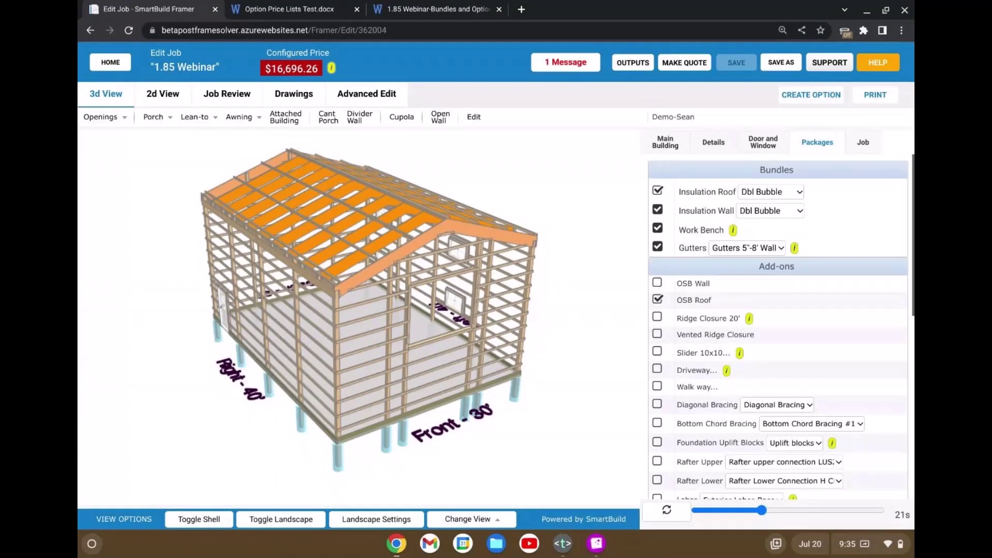
Show the building shell again and examine the roof panels from the right side of the building
click(199, 519)
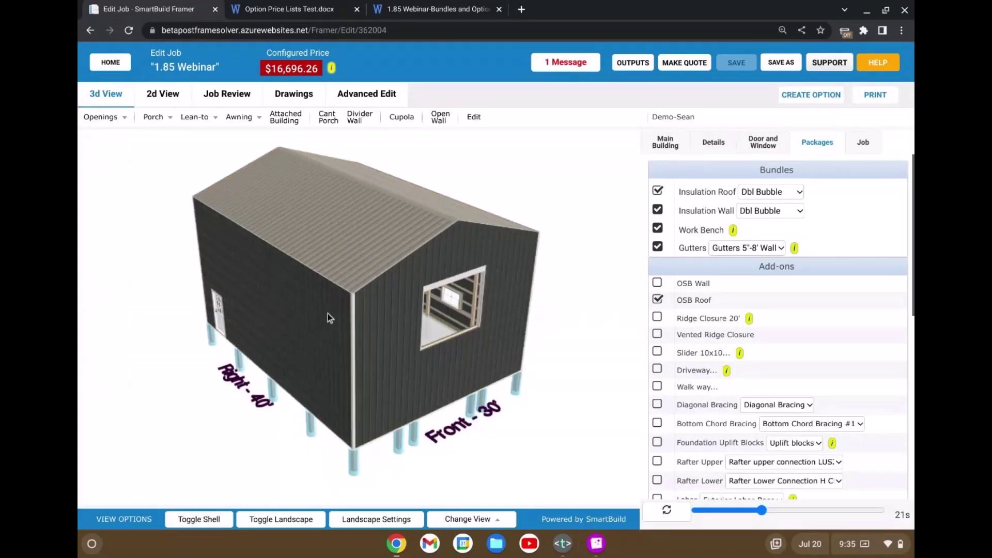
scroll(329, 315, up, 1)
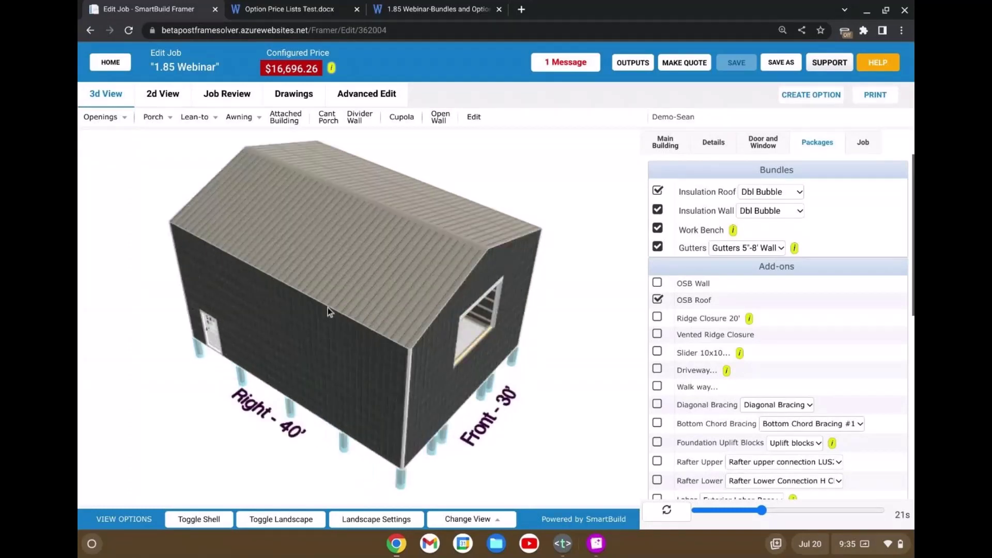
mouse_move(328, 308)
mouse_down()
mouse_move(349, 336)
mouse_move(335, 324)
mouse_up()
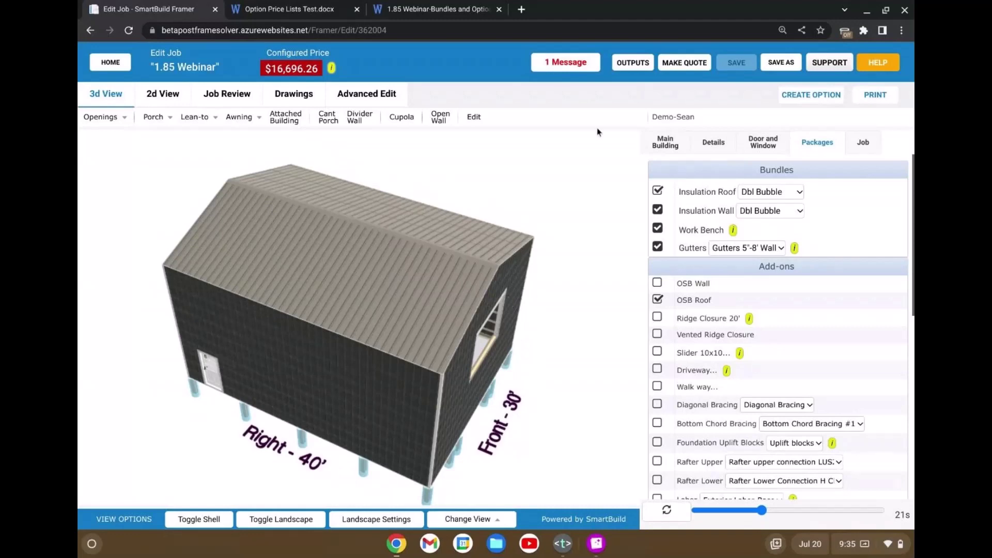
Download the Roof Layout-Panels output as a PDF and review the roof layout, closing the viewer when done
click(632, 62)
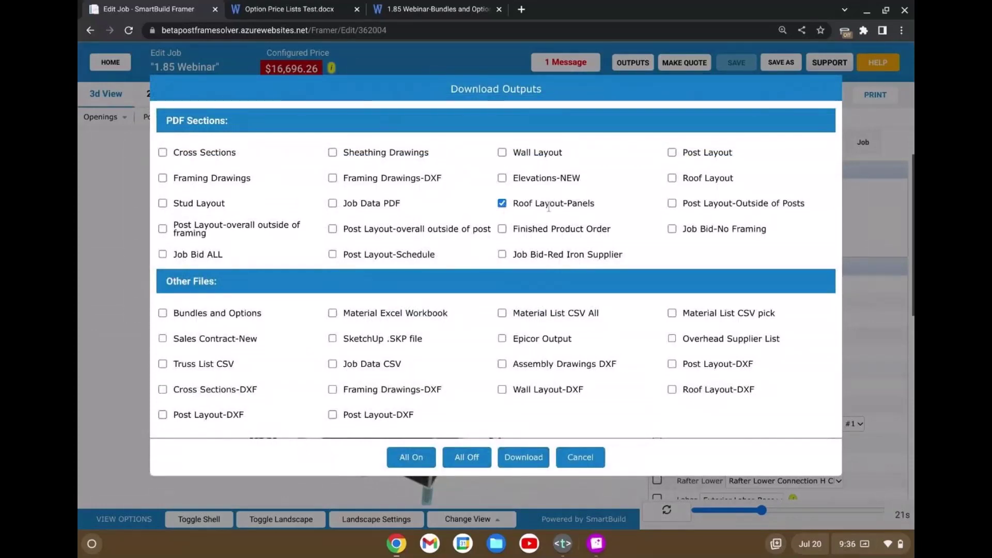
click(526, 458)
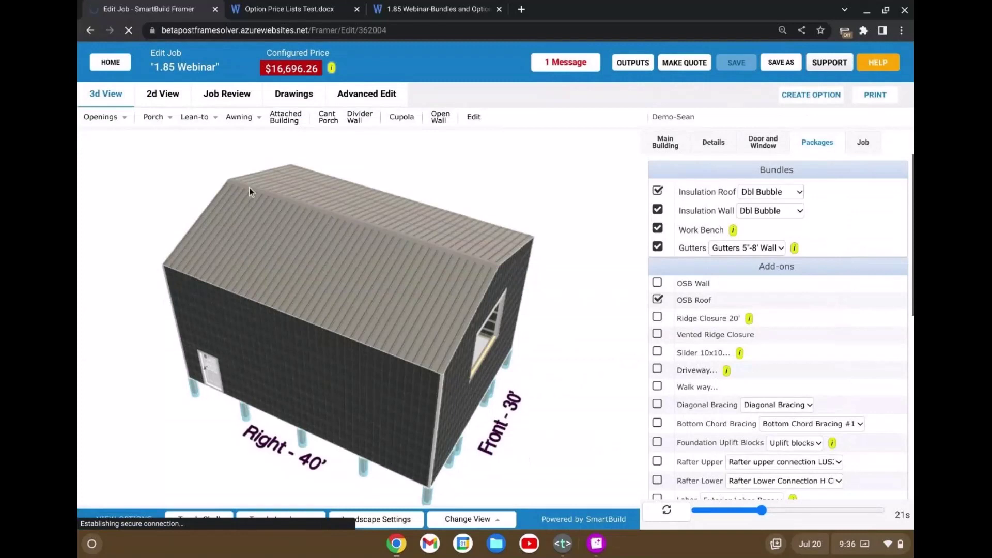
click(789, 479)
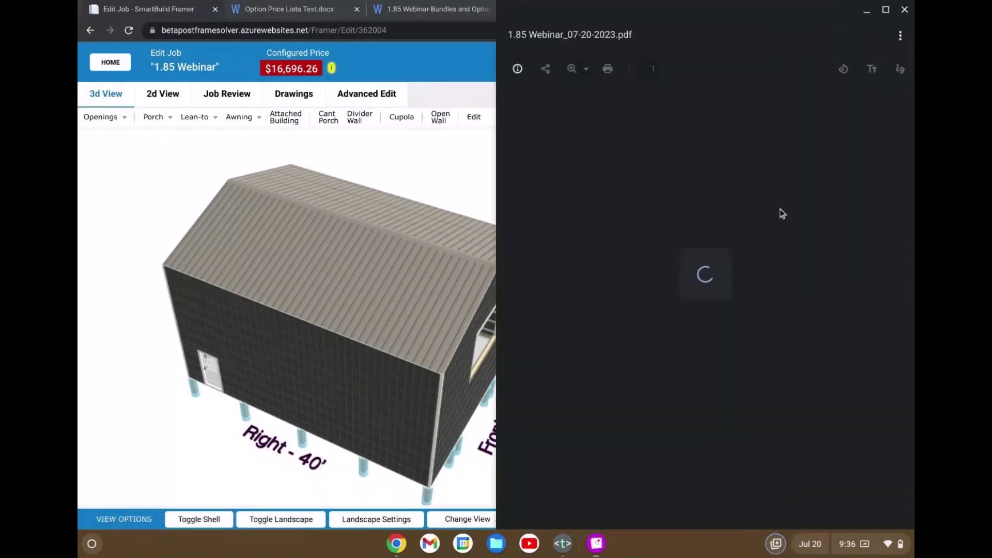
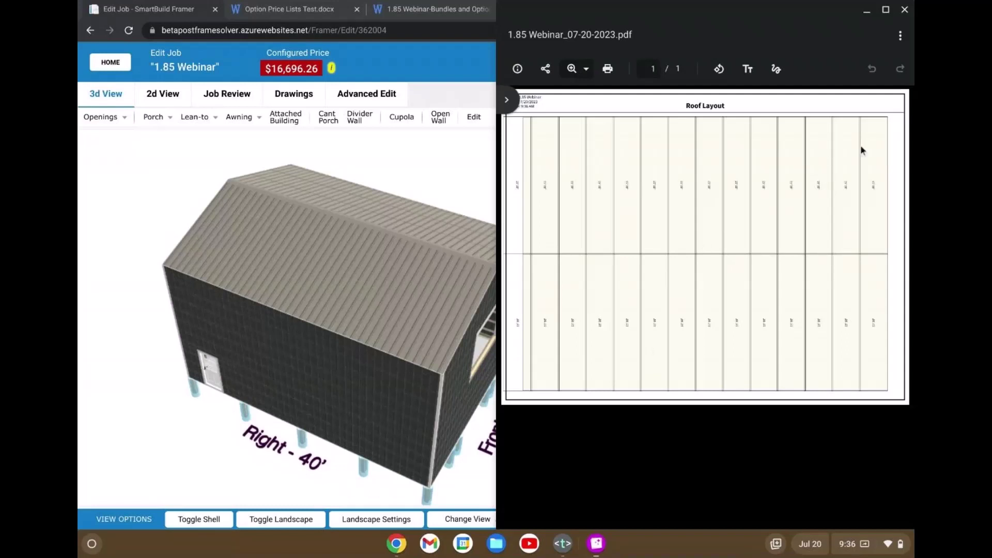
click(905, 9)
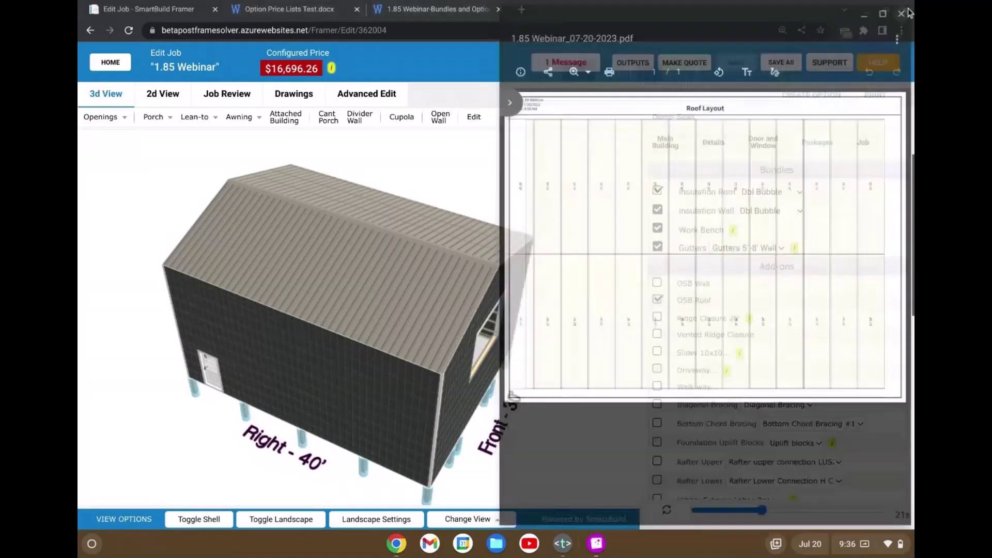
drag(420, 323, 475, 312)
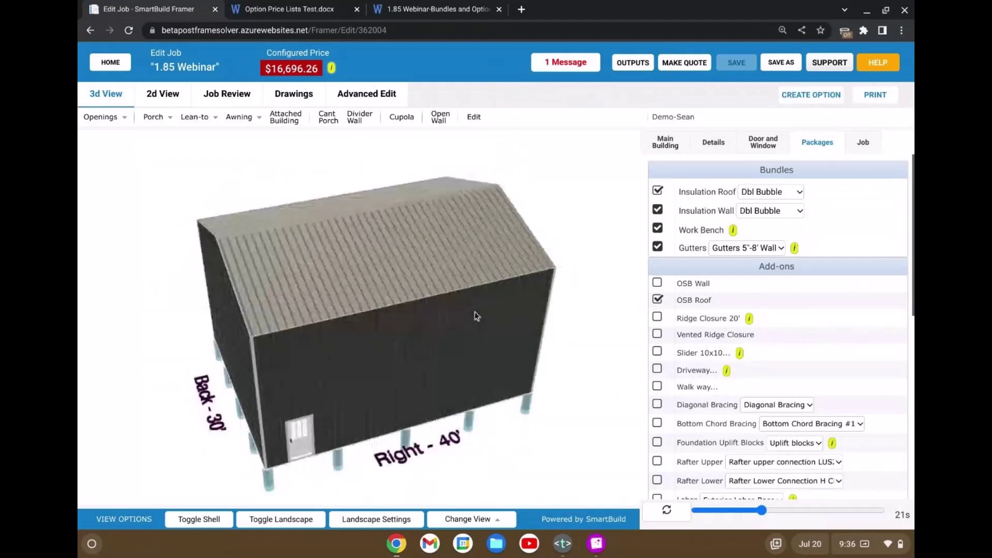
drag(476, 316, 362, 315)
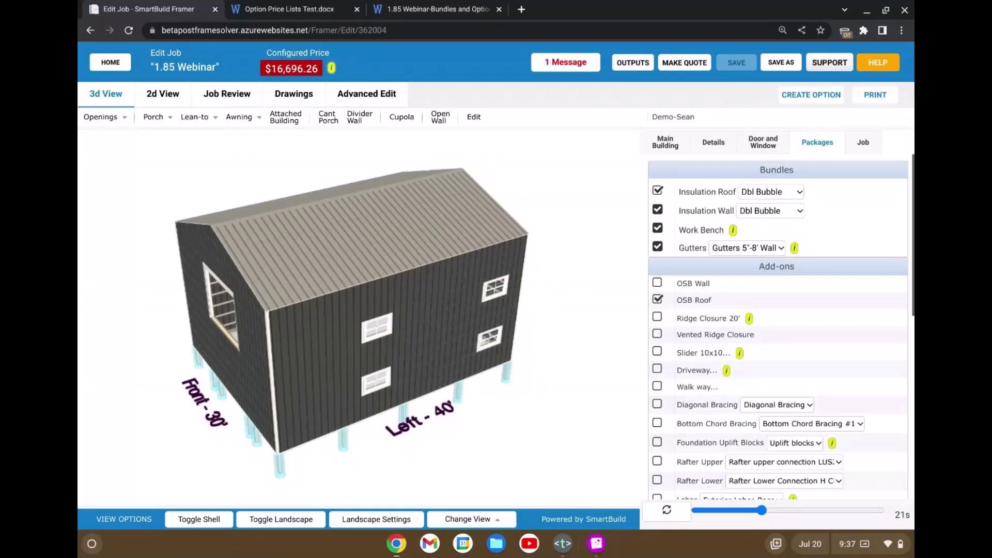
drag(442, 309, 471, 304)
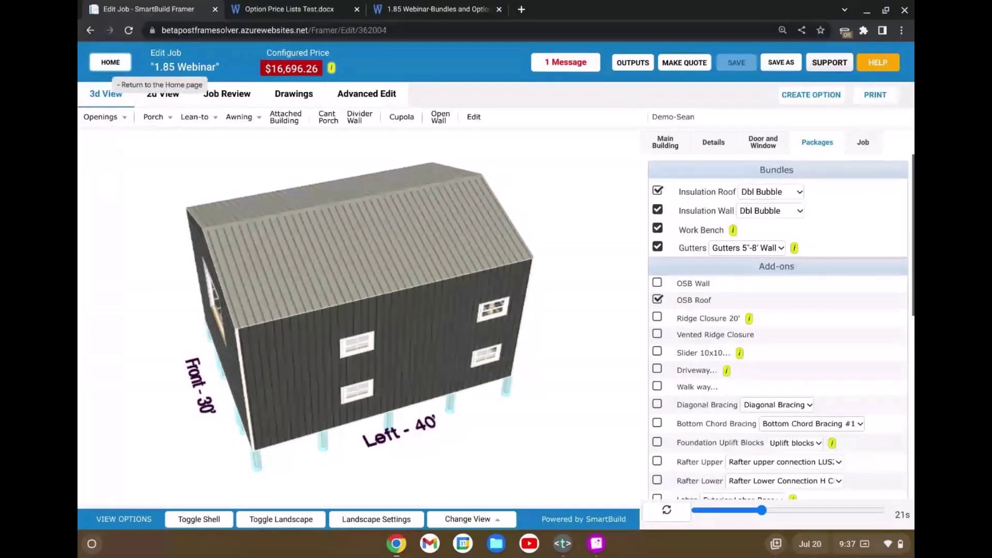
Leave the job for the home page and open the list of active jobs
click(107, 70)
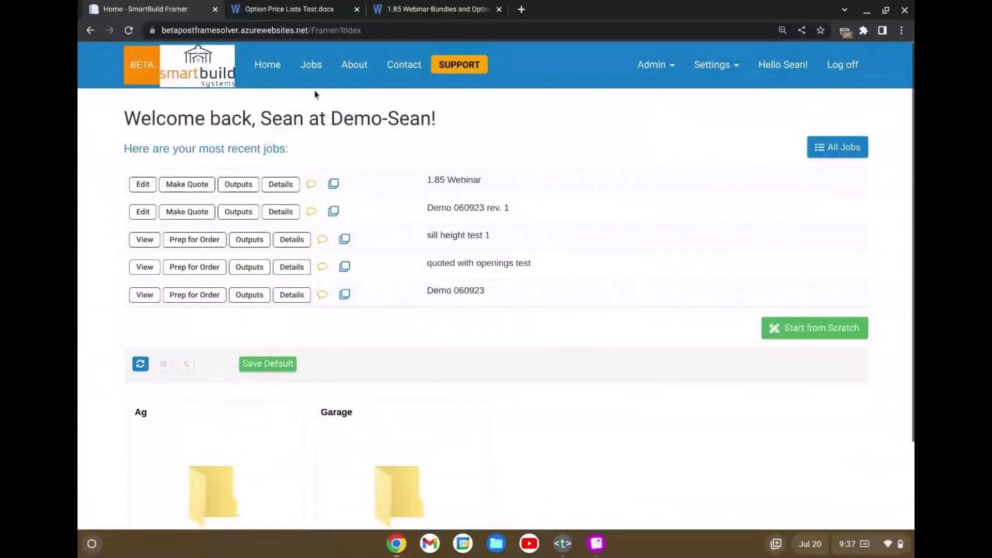
click(312, 66)
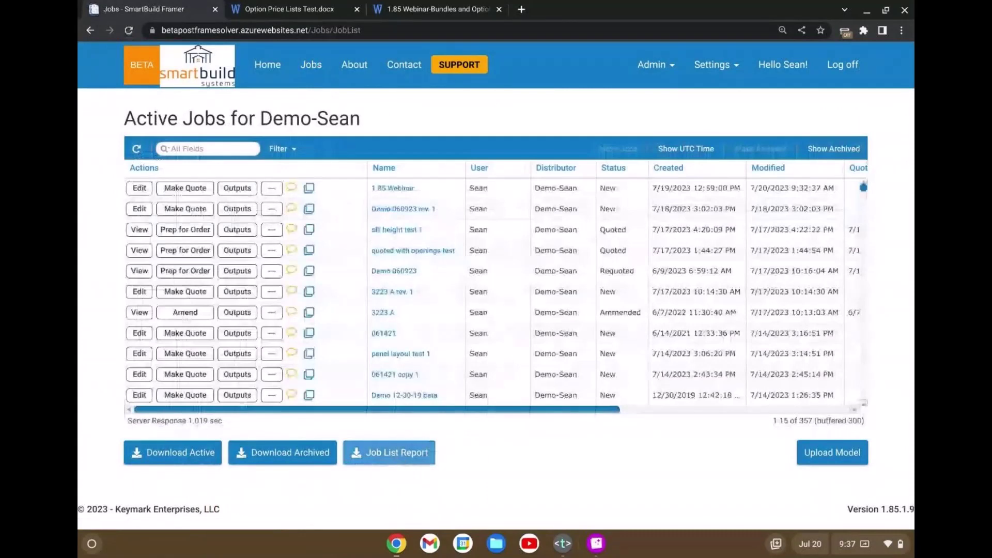
Download the Job List Report with the date range left blank for month-to-date, and open the resulting CSV file
click(389, 452)
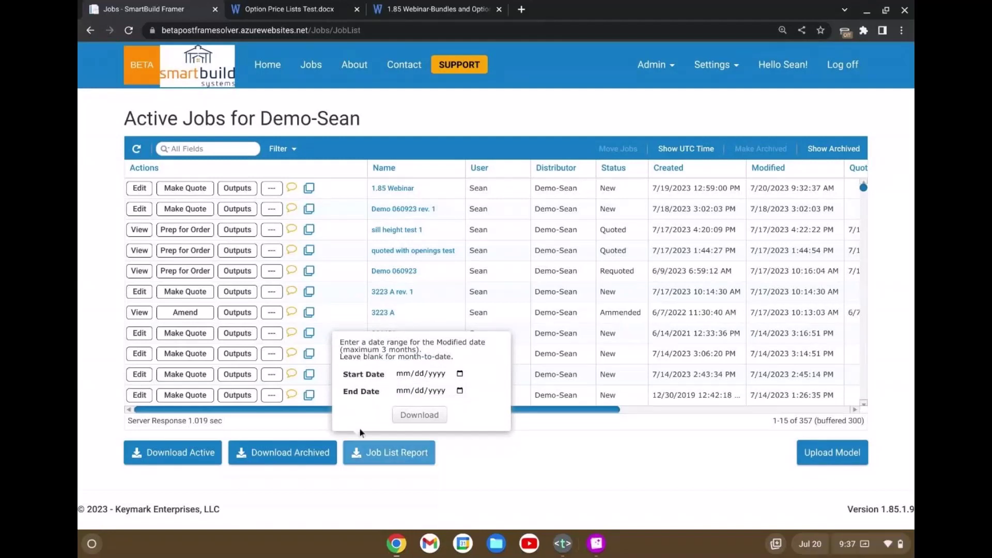
click(438, 415)
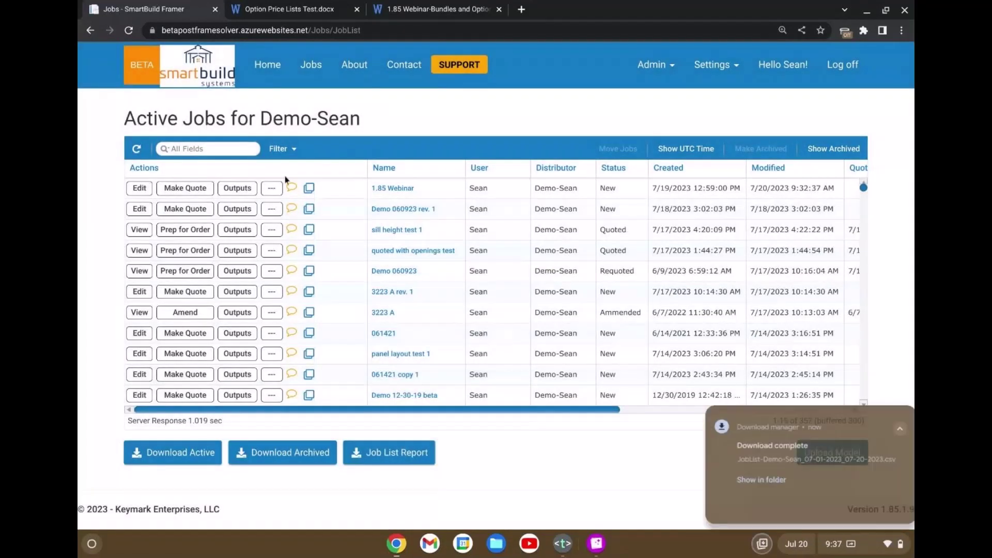
click(749, 468)
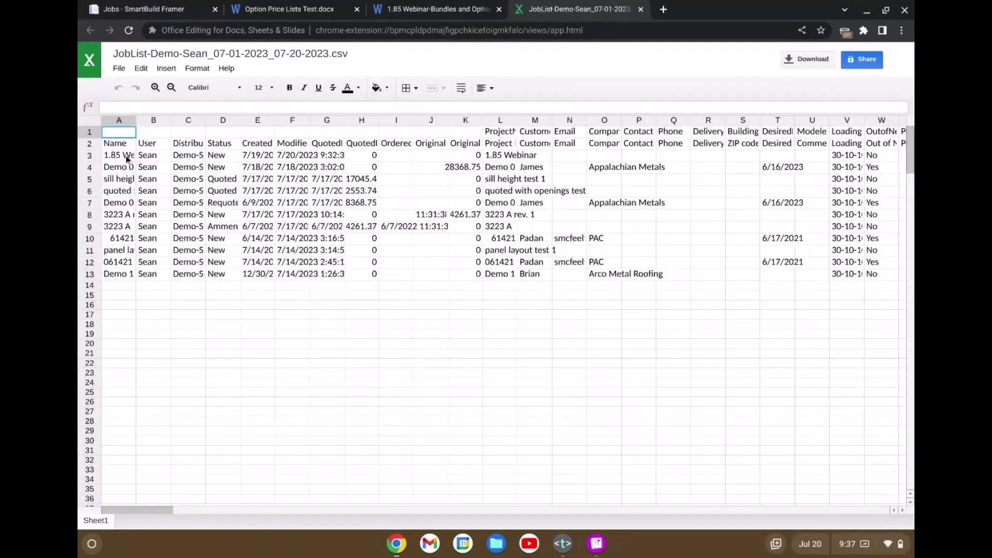
Examine the job names and the building detail columns across the job list report, closing the file and returning to the jobs list
drag(127, 159, 128, 274)
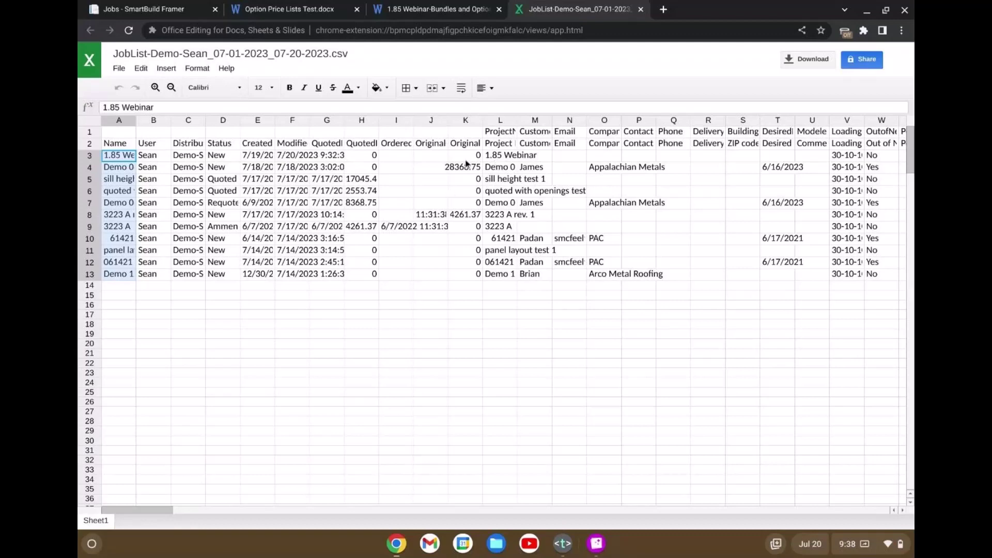
drag(150, 510, 252, 531)
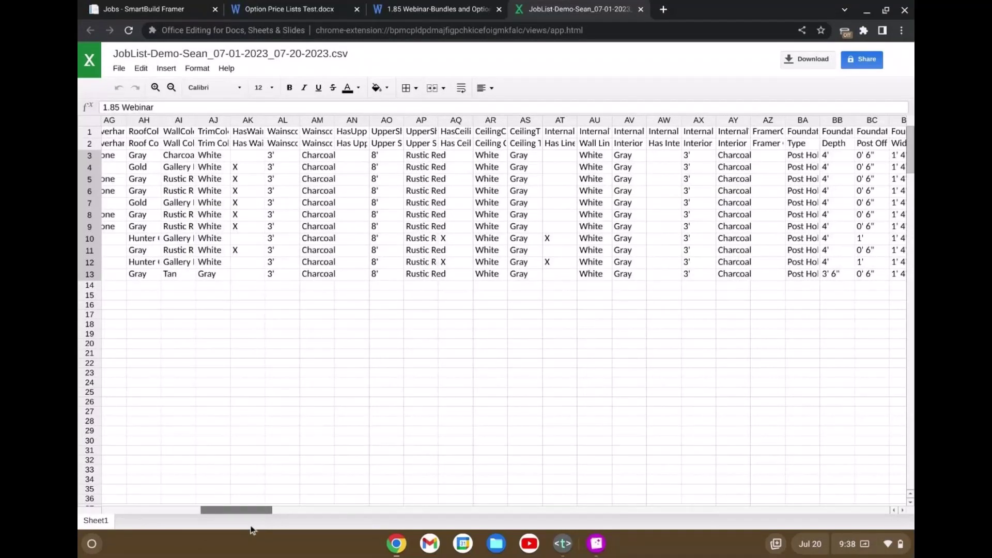
drag(252, 531, 130, 557)
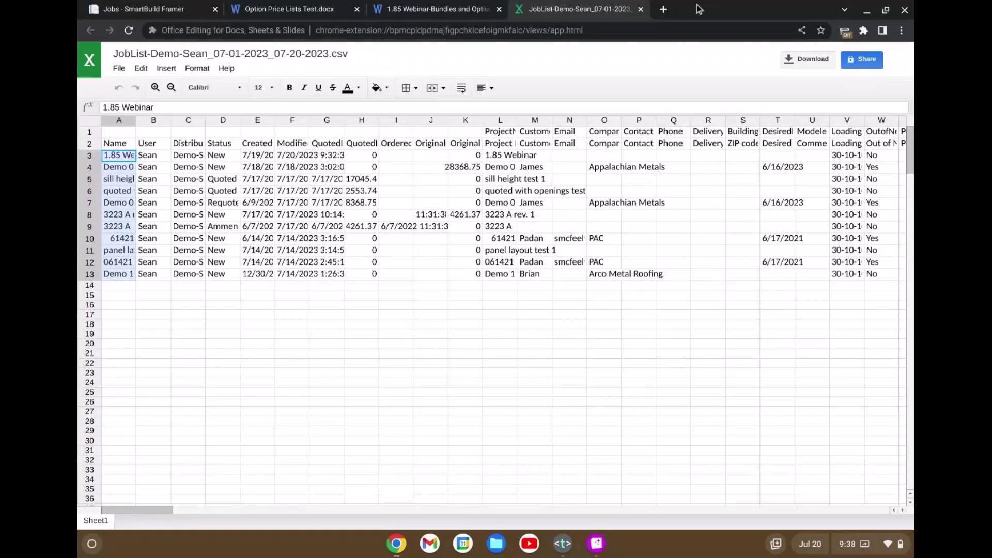
click(641, 10)
click(132, 8)
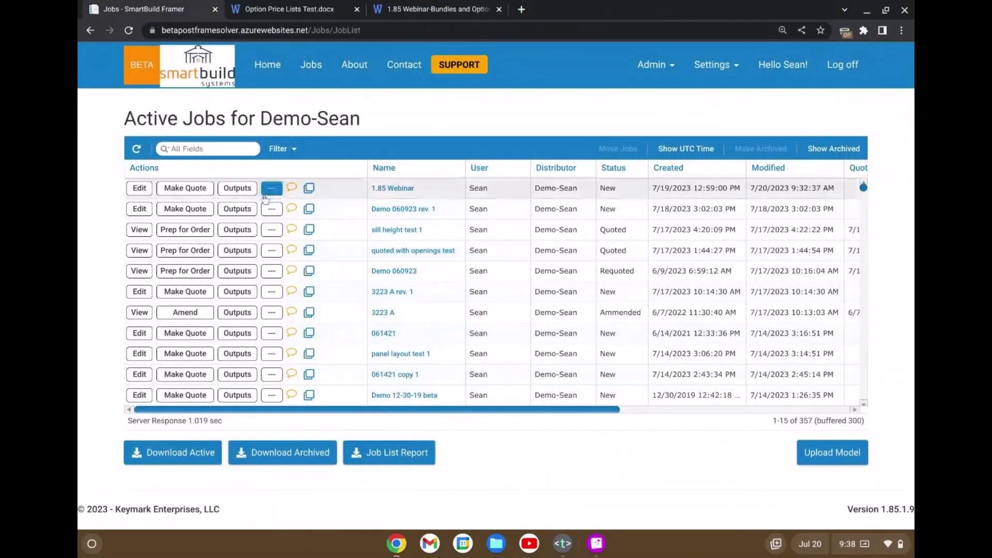
Look further down the active jobs list, and open the 1.85 Webinar job for editing from the home page
scroll(506, 230, down, 6)
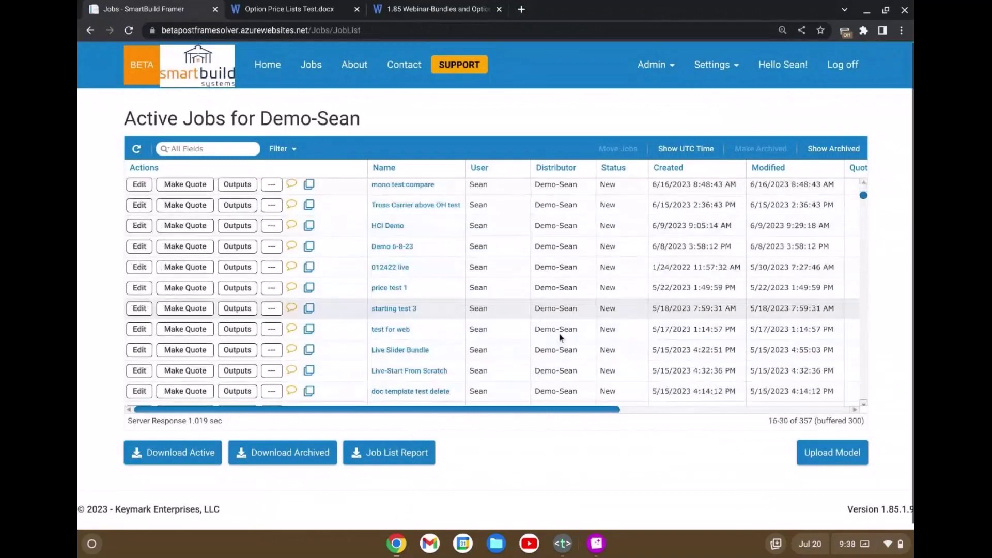
scroll(573, 352, down, 1)
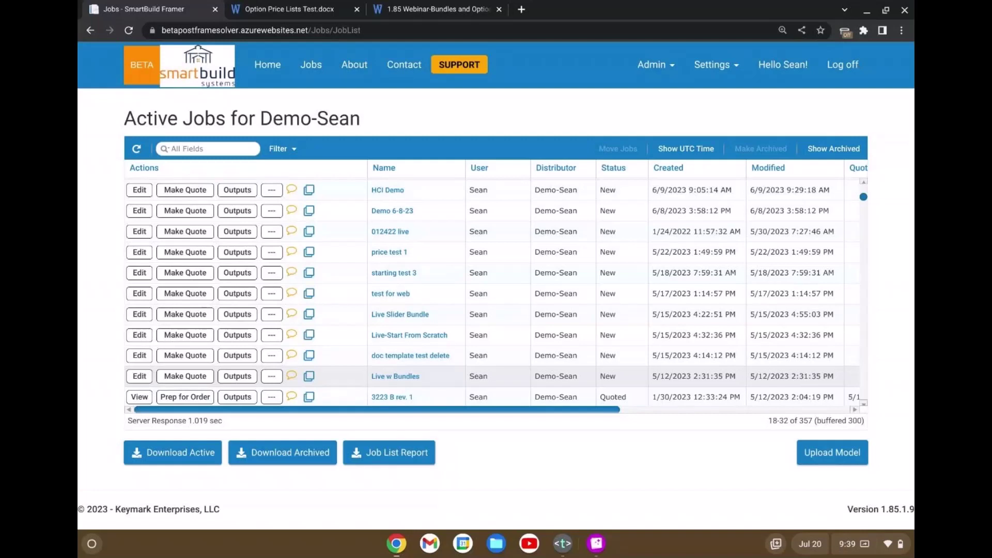
click(263, 70)
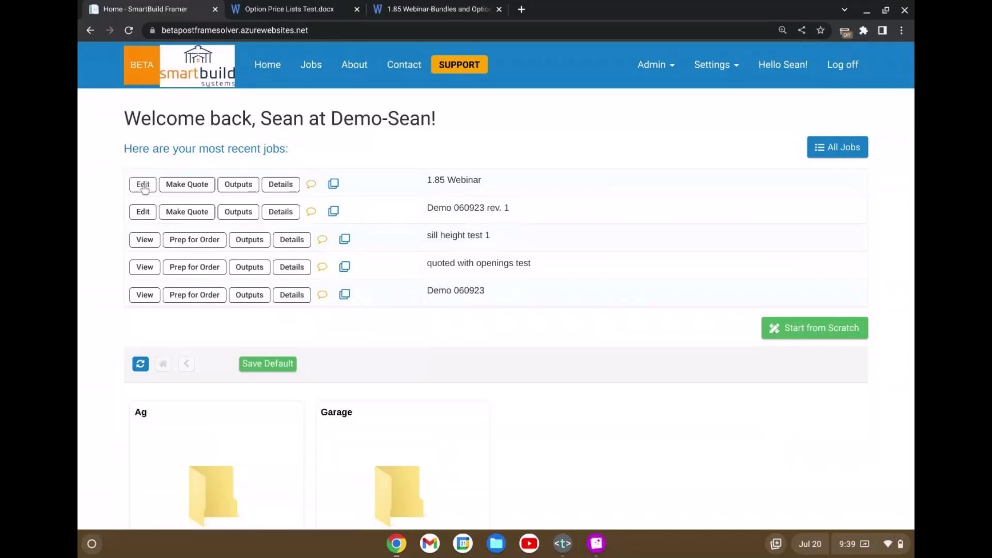
click(143, 185)
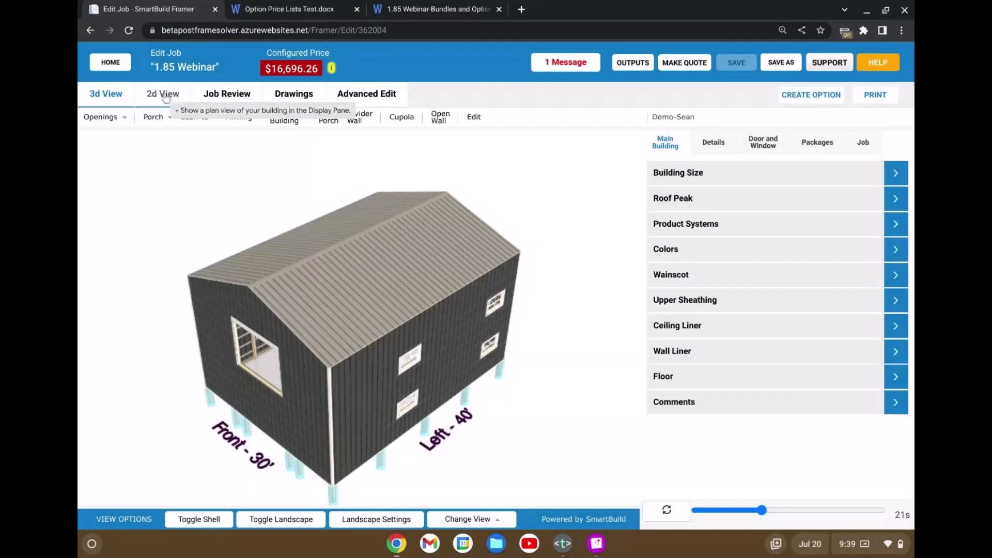
Inspect the walk door creation options in the job's 2D plan view without adding an opening
click(165, 94)
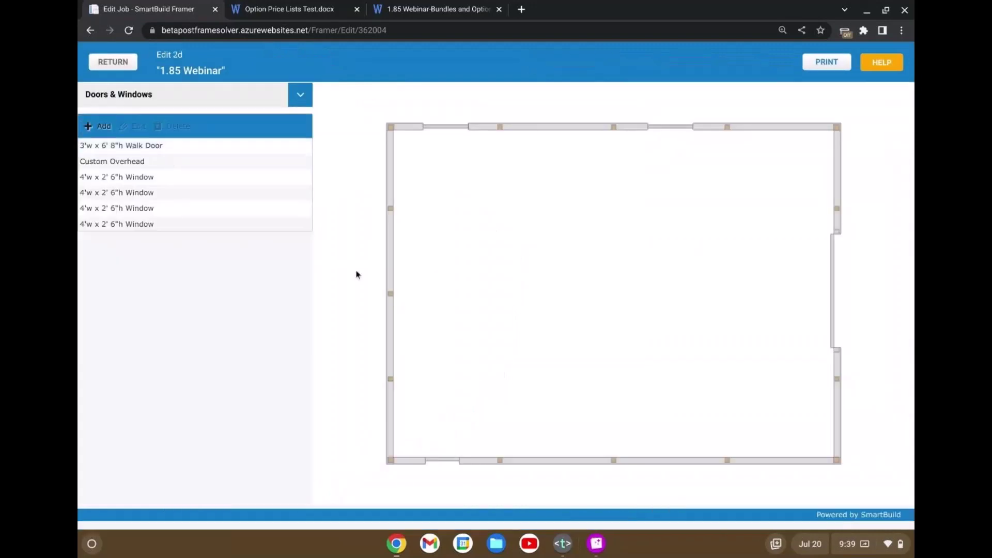
click(92, 126)
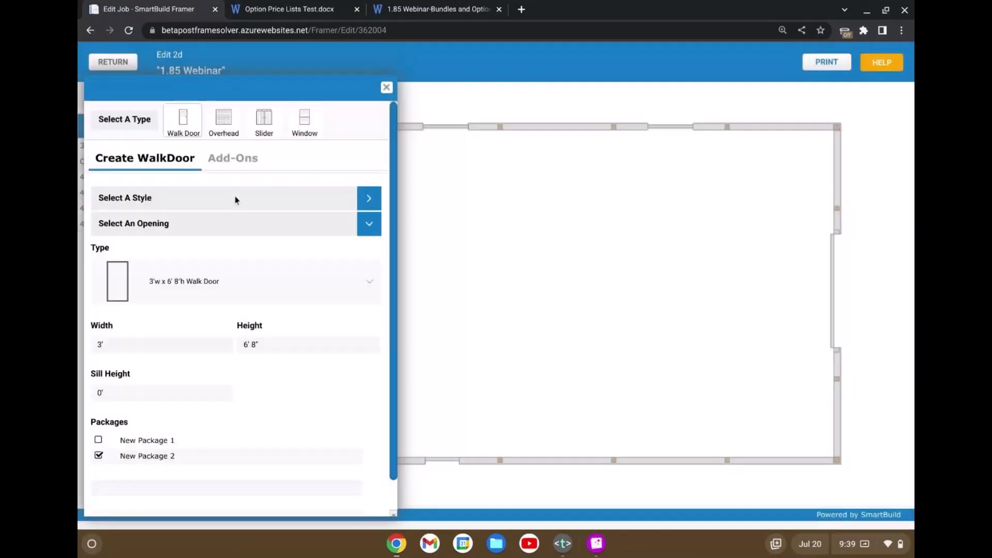
click(387, 88)
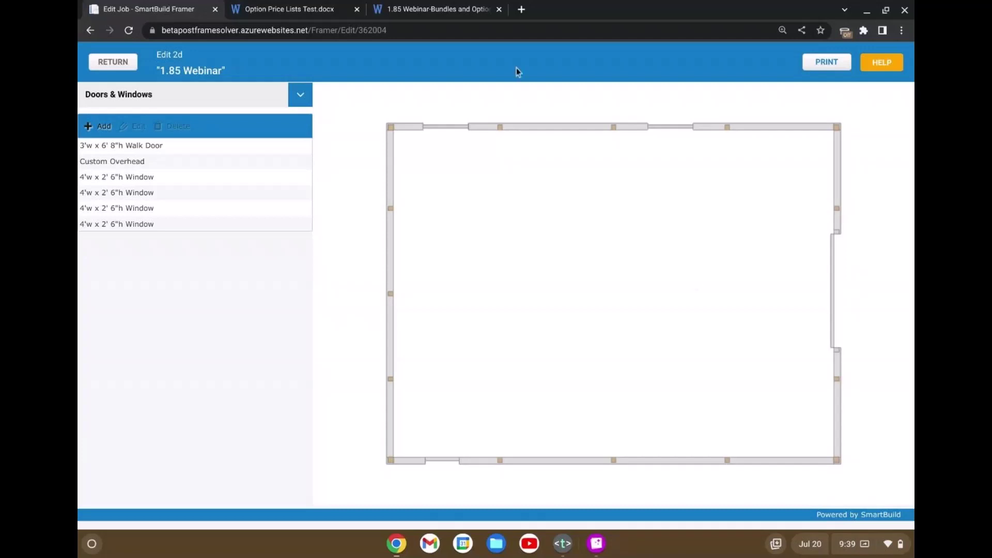
Compare the Option Price Lists Test template with the generated 1.85 Webinar Bundles and Options document
click(299, 4)
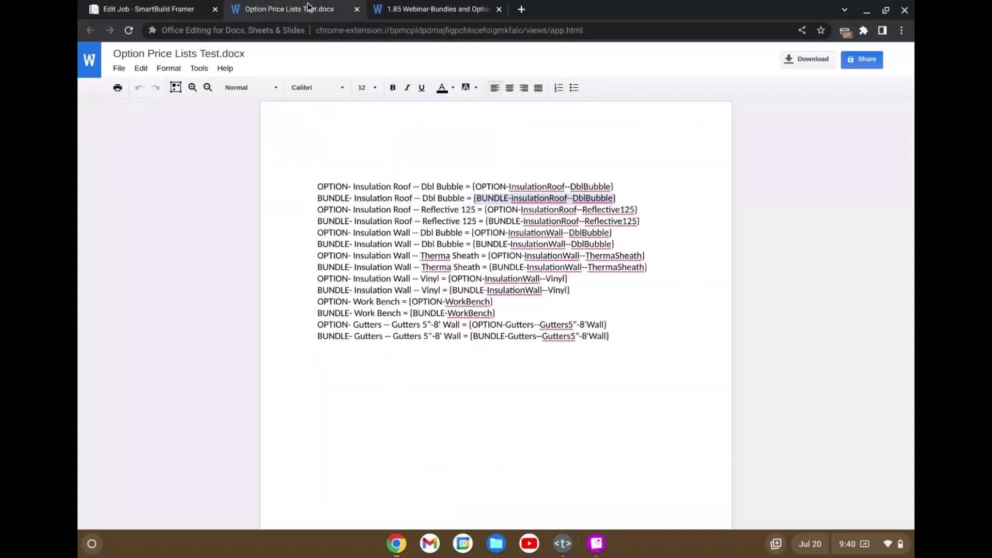
click(449, 10)
click(266, 9)
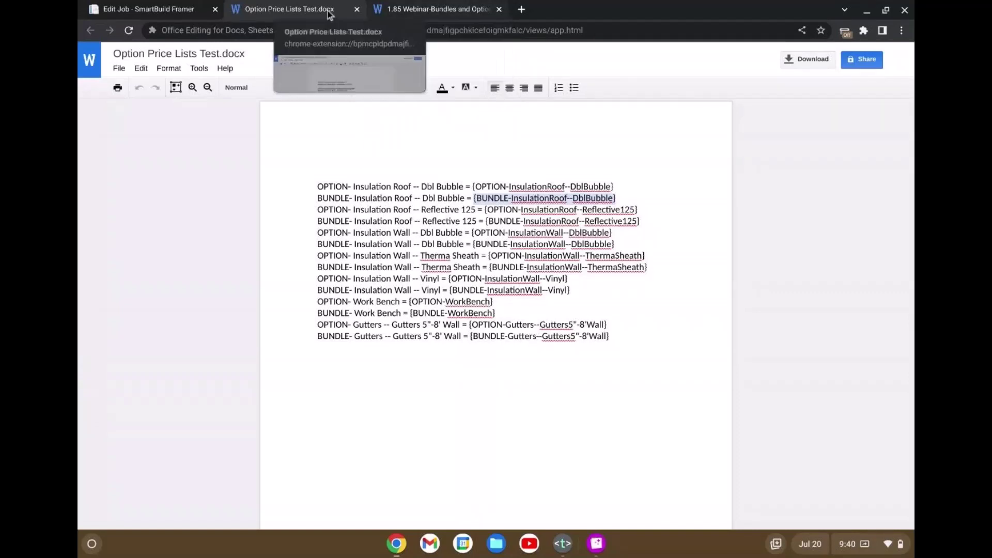
click(424, 9)
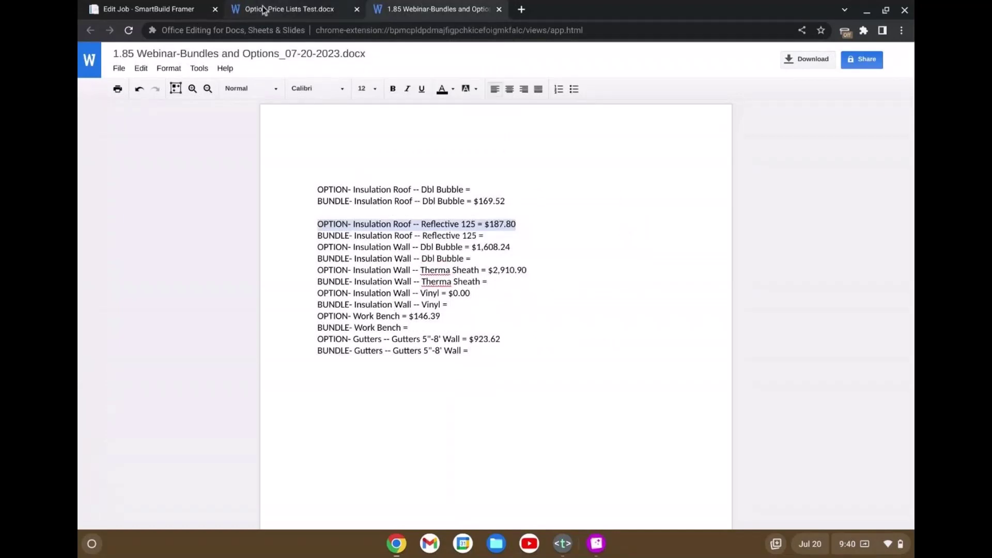
Return to the SmartBuild job, leave its 2D plan view, and go back to the home page
click(151, 5)
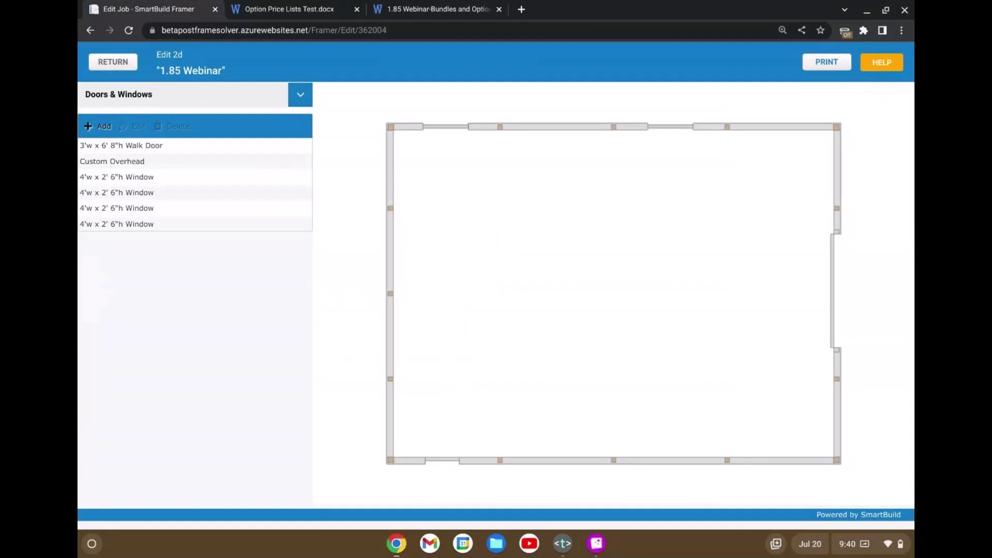
click(116, 63)
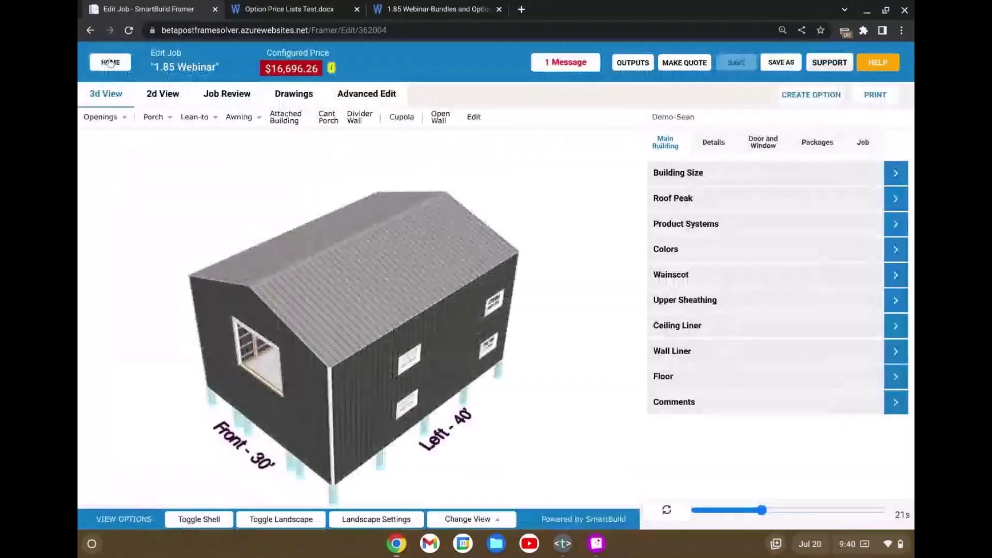
click(110, 62)
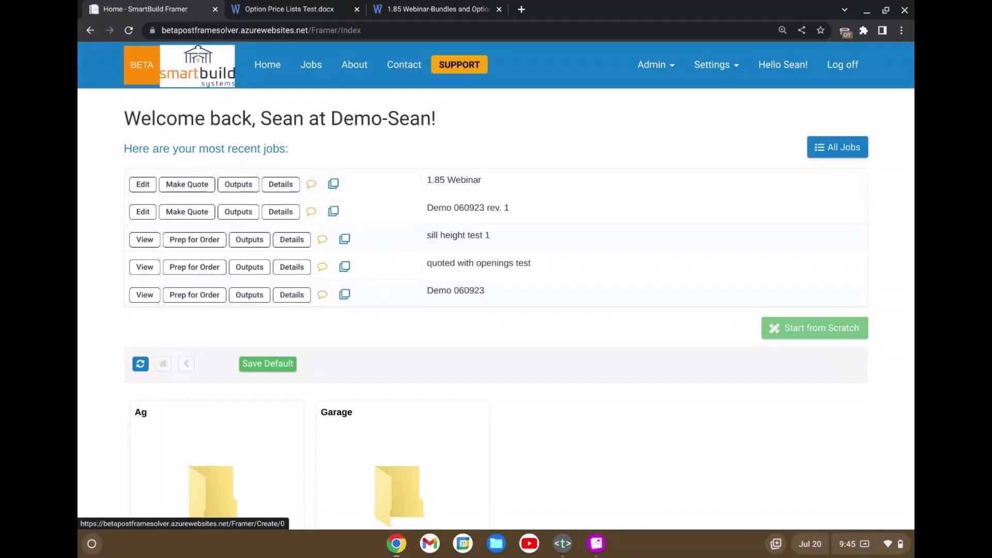
Reopen the 1.85 Webinar job and review its pricing summary alongside the available bundles and add-on packages
click(142, 185)
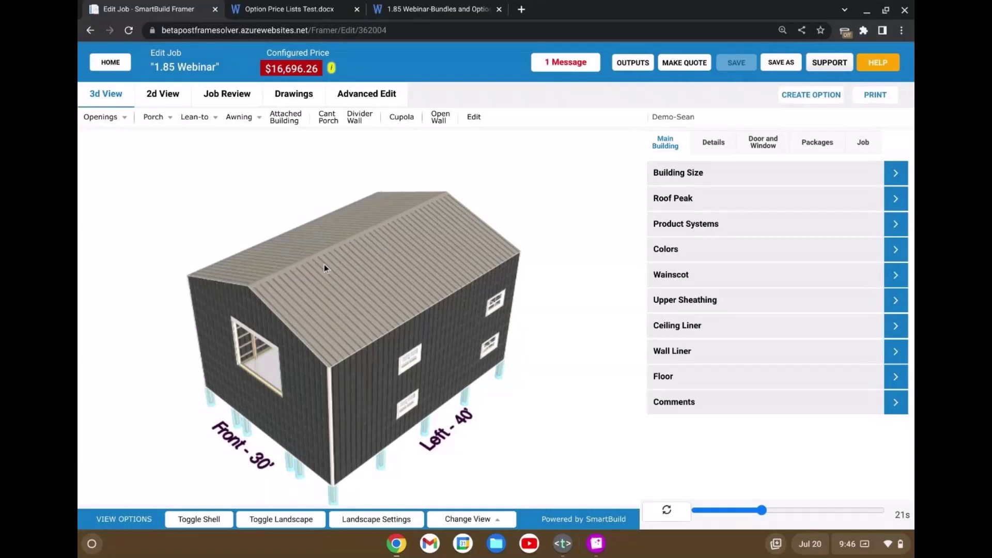
click(227, 94)
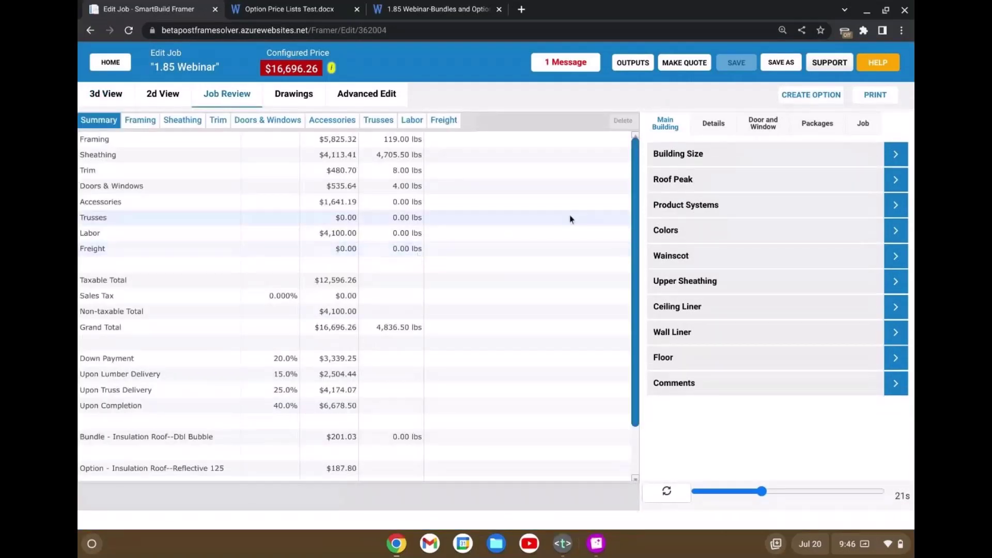
click(822, 127)
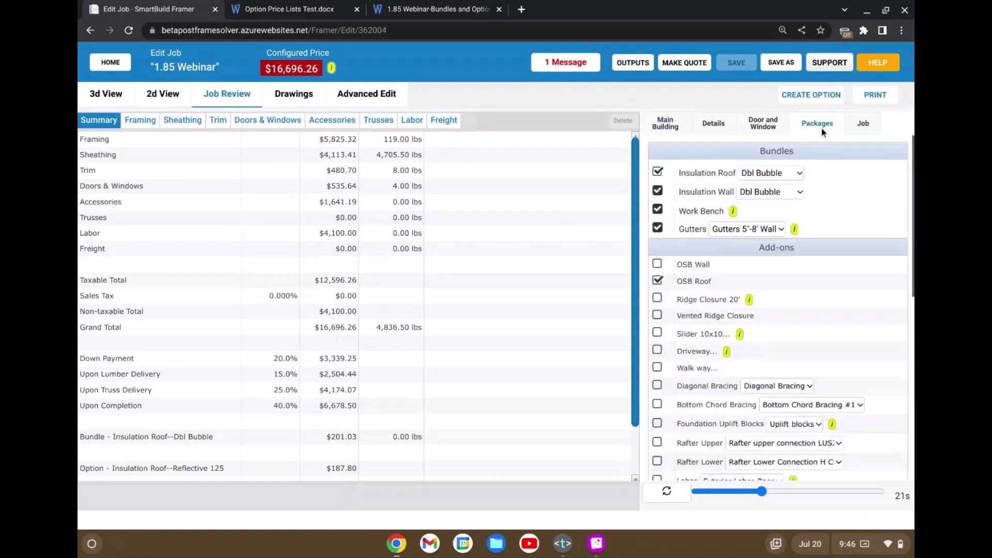
scroll(726, 336, down, 3)
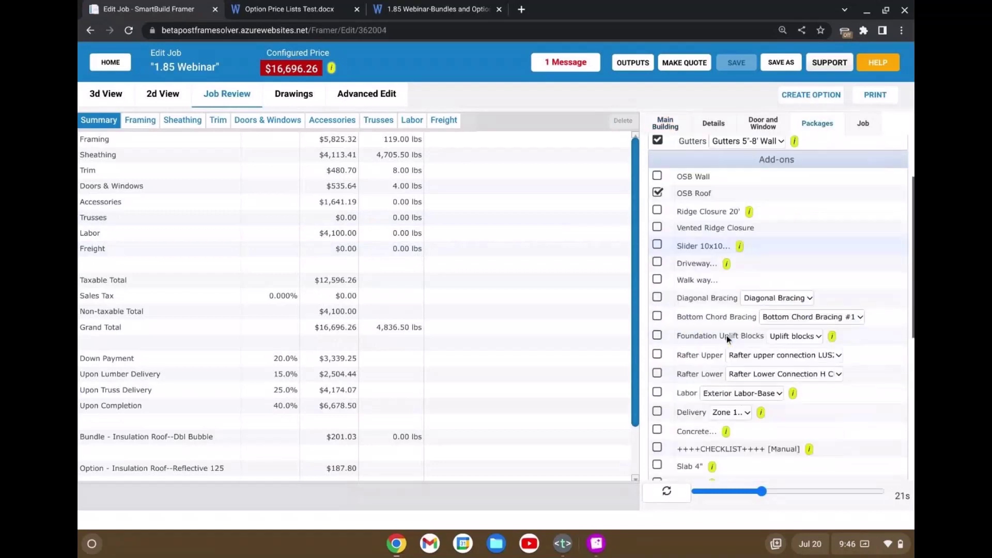
scroll(733, 324, up, 3)
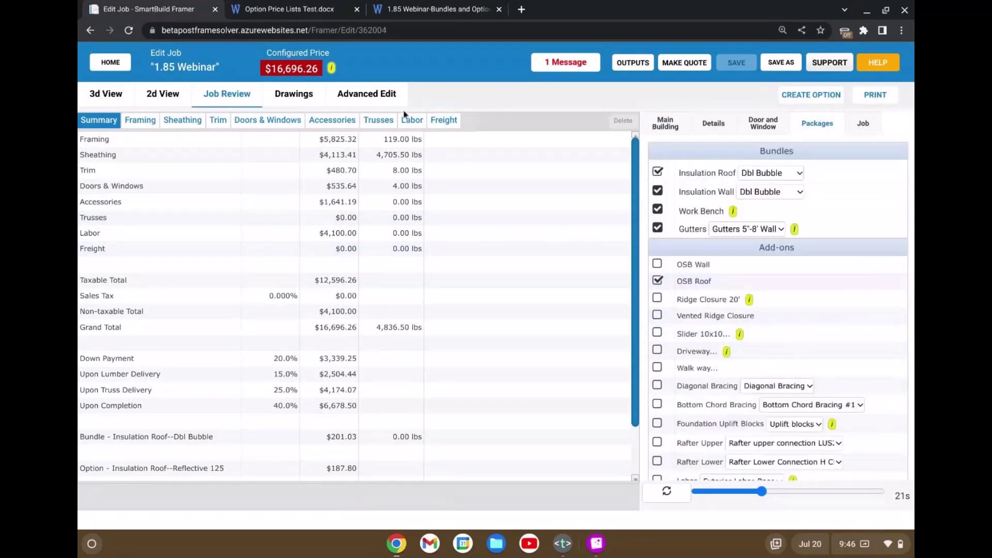
Go back to the 3D view and look through the full list of add-on packages down to its end
click(114, 89)
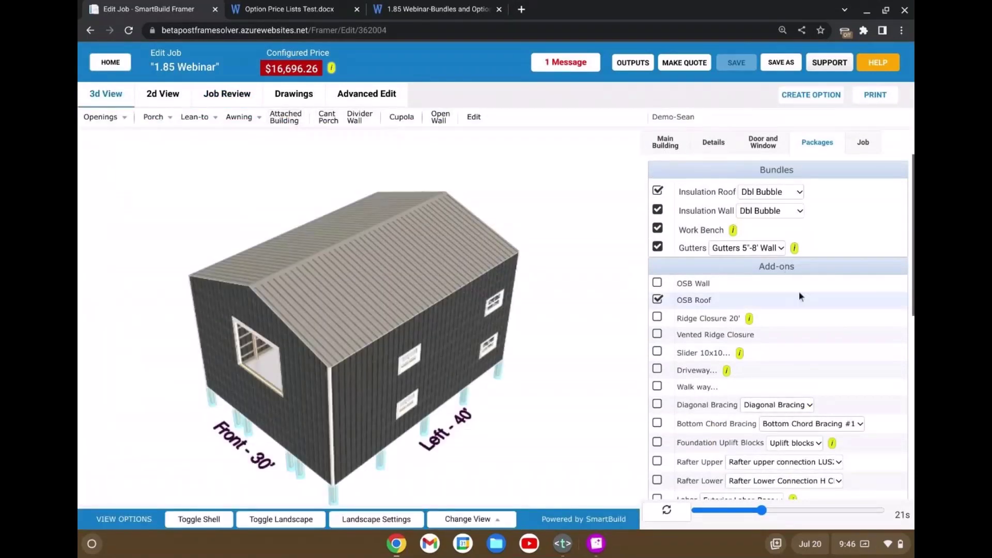
scroll(826, 283, down, 4)
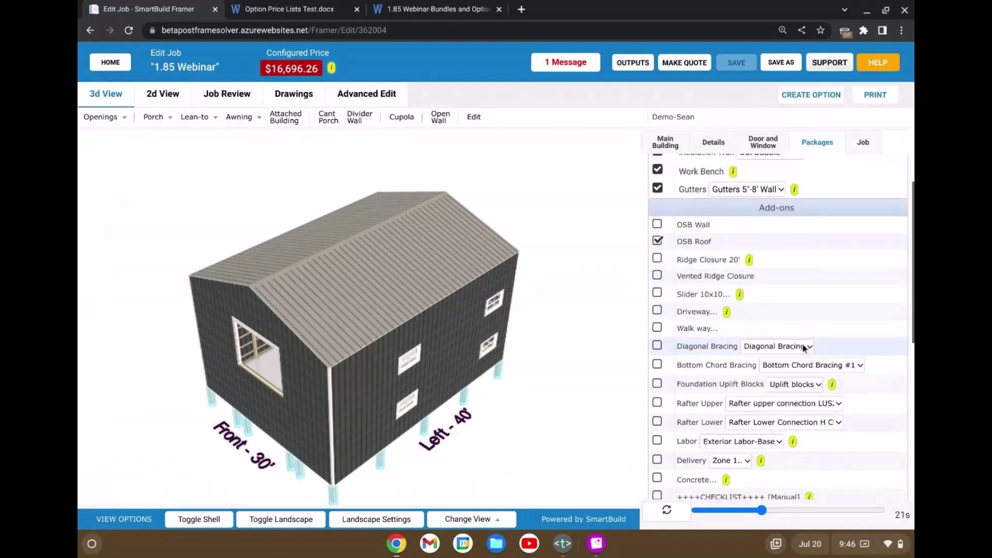
scroll(804, 345, up, 4)
scroll(777, 297, down, 3)
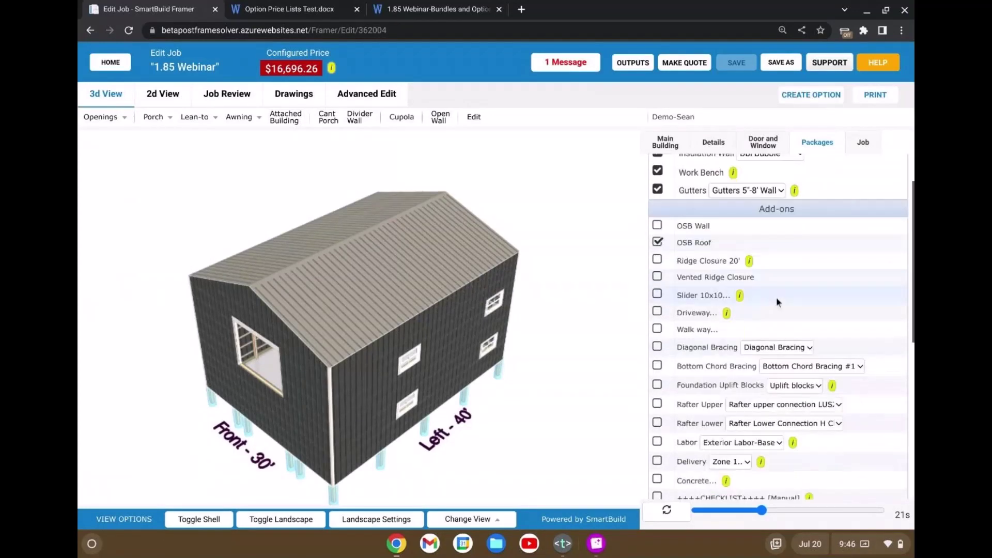
scroll(777, 299, down, 5)
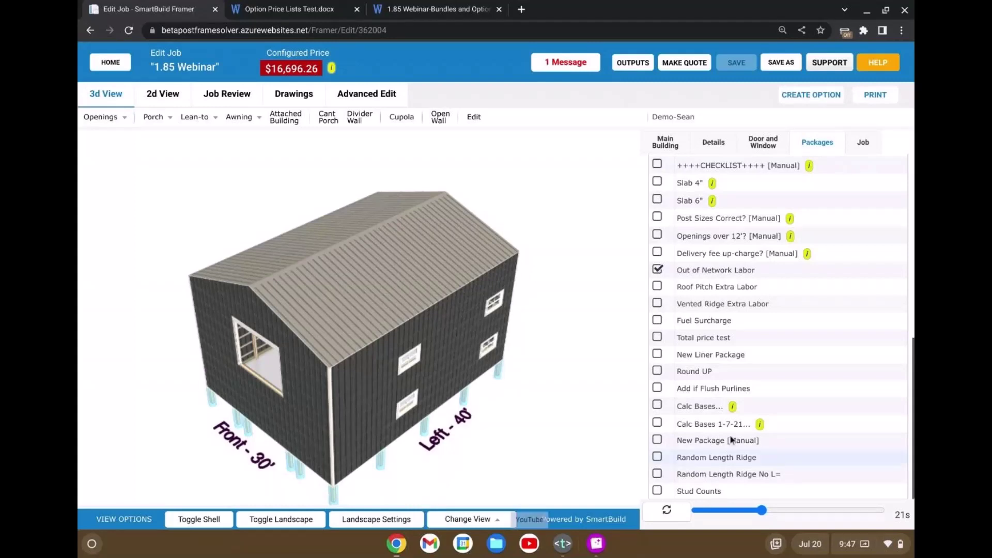
Bring up the building detail settings and inspect the Create Attached Building options, closing them without creating anything
click(723, 145)
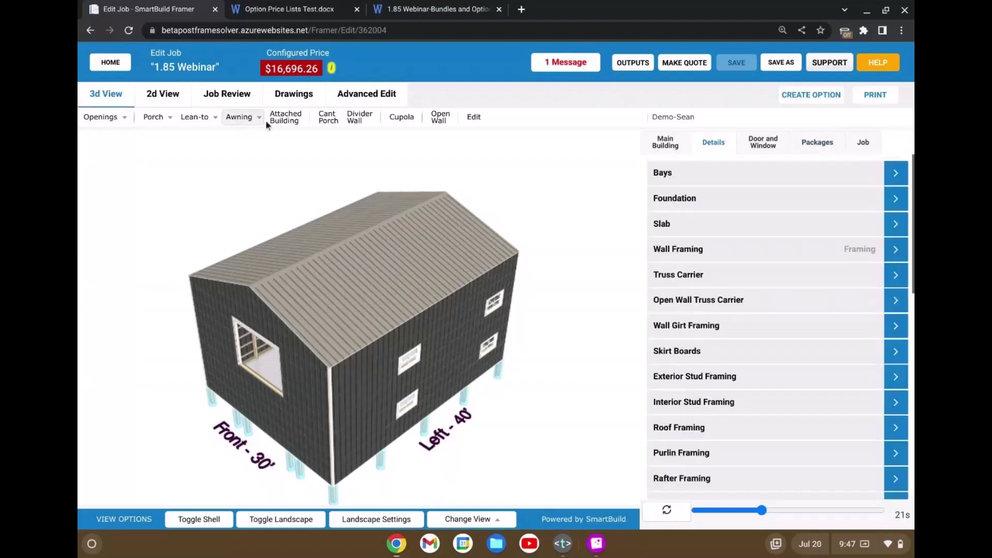
click(283, 118)
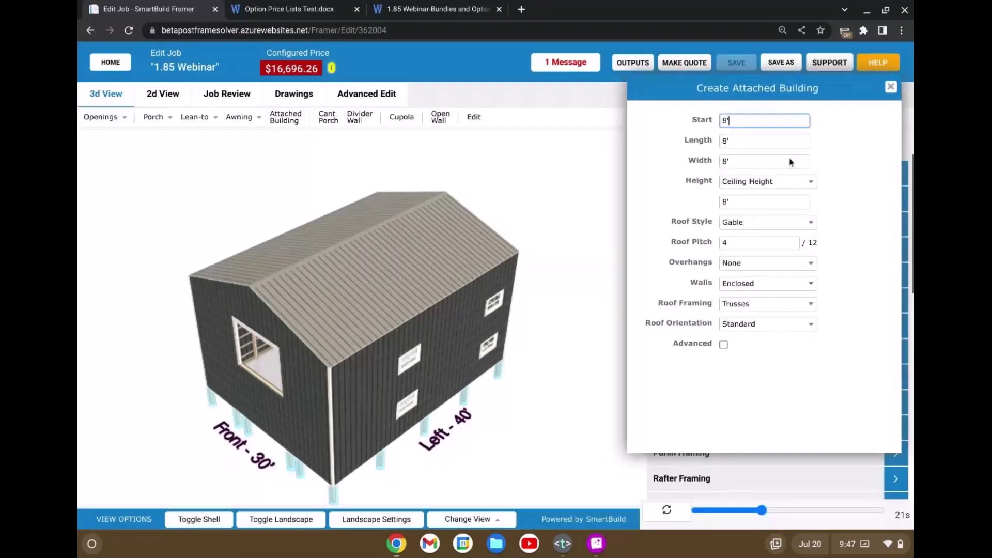
drag(758, 92, 597, 117)
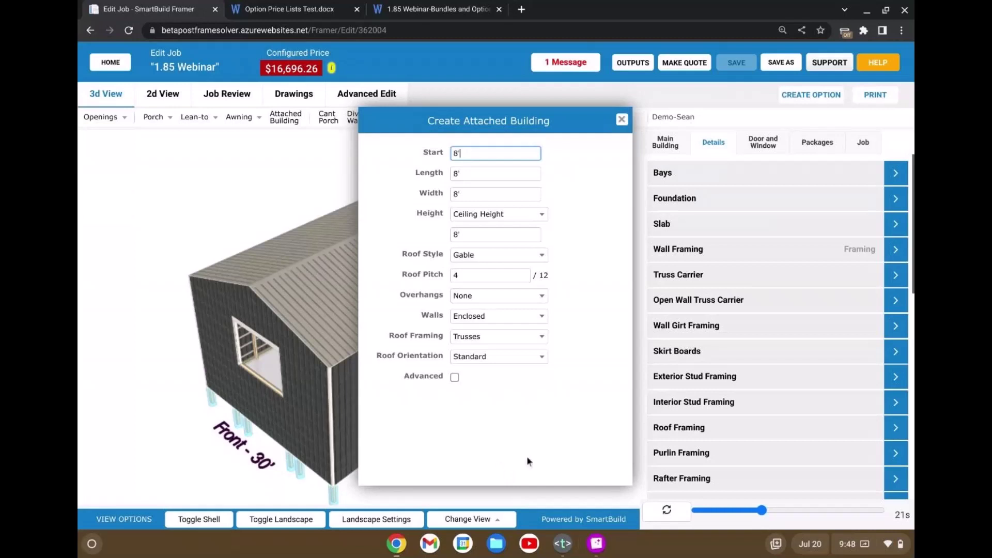
click(621, 121)
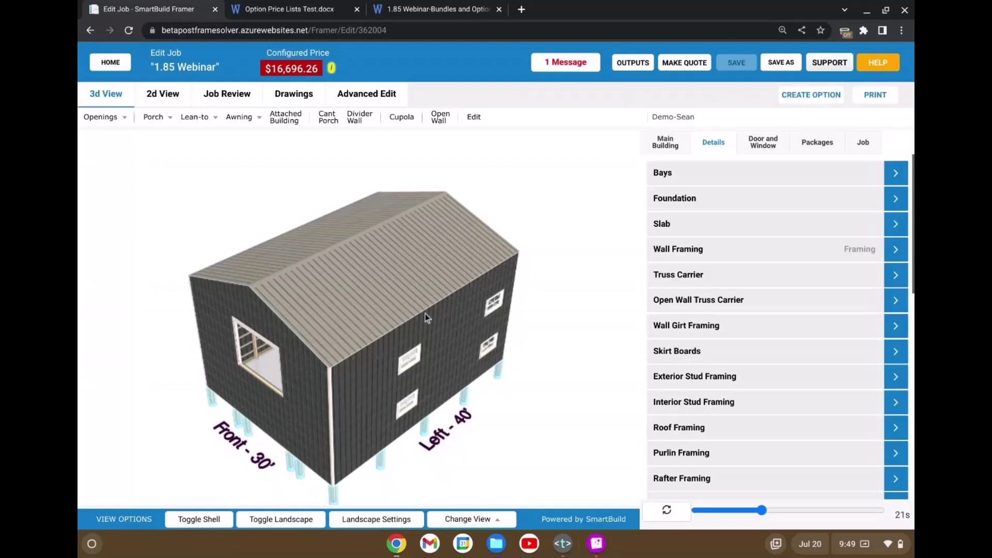
Orbit and shift the 3D building to examine its front and left walls
drag(425, 313, 440, 392)
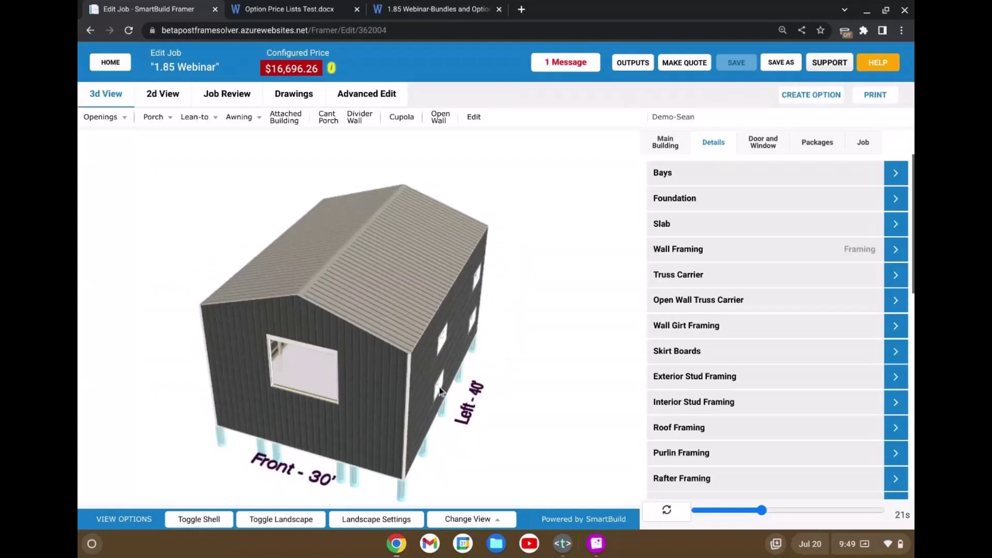
right_drag(440, 391, 235, 287)
drag(235, 288, 195, 258)
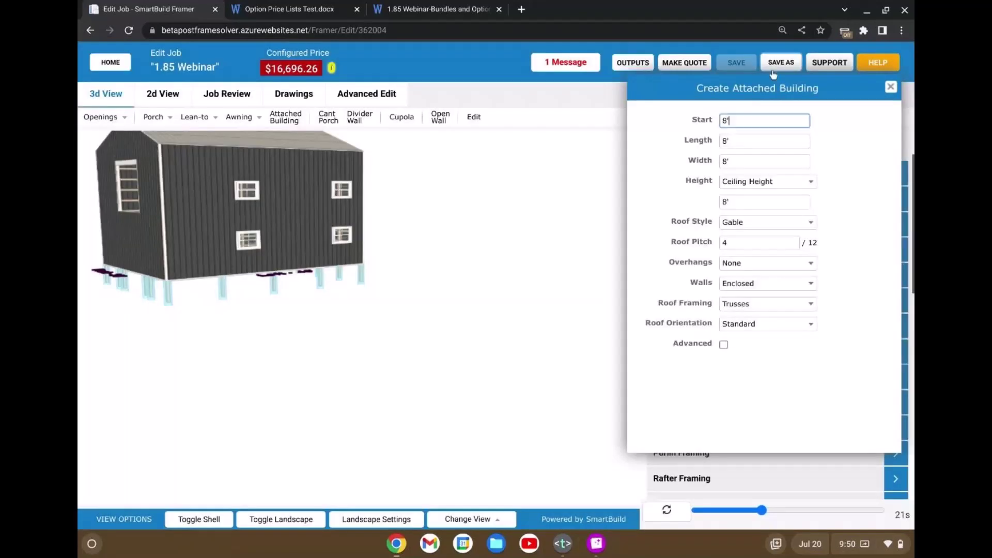
Reposition the Create Attached Building dialog to clear the building detail categories and look through those categories to the end
drag(814, 93, 462, 115)
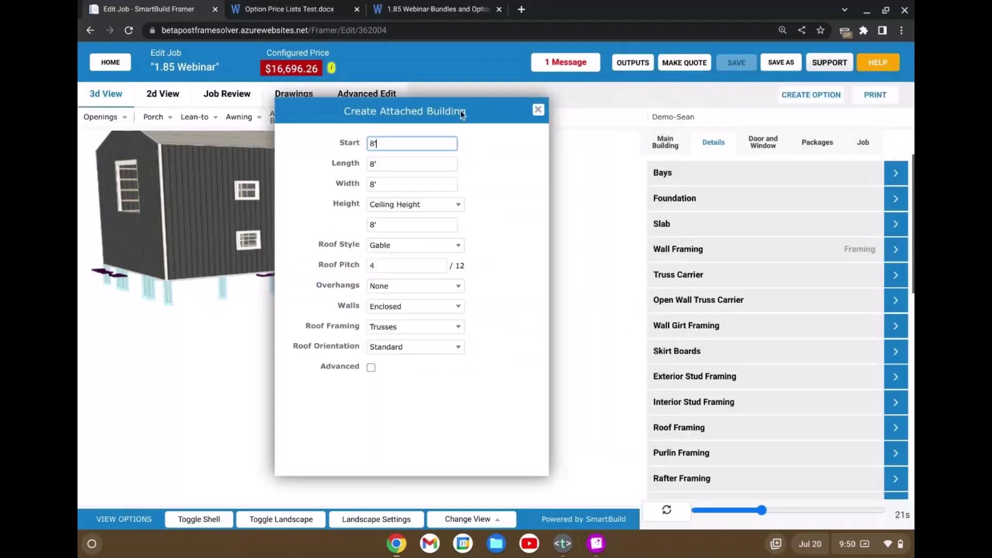
scroll(771, 257, down, 10)
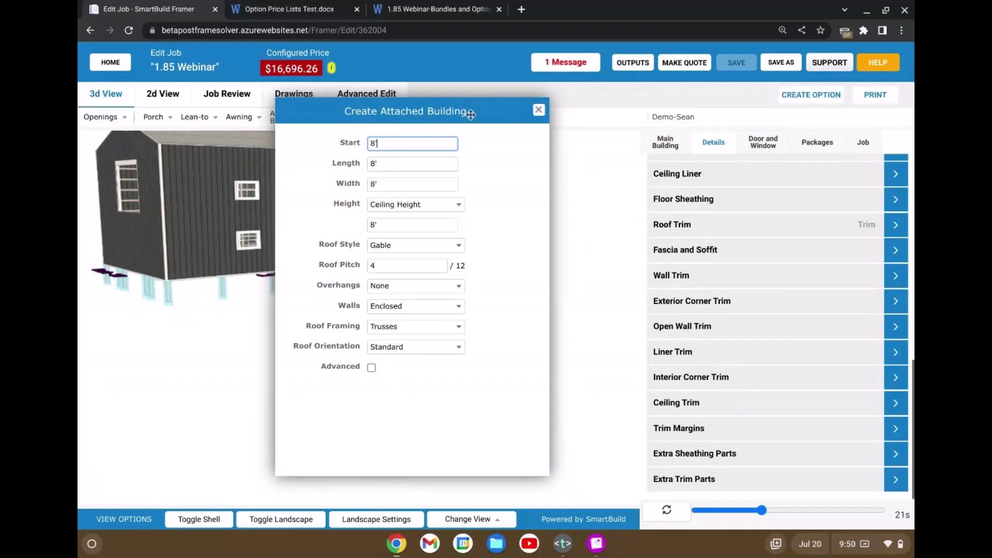
drag(471, 115, 572, 138)
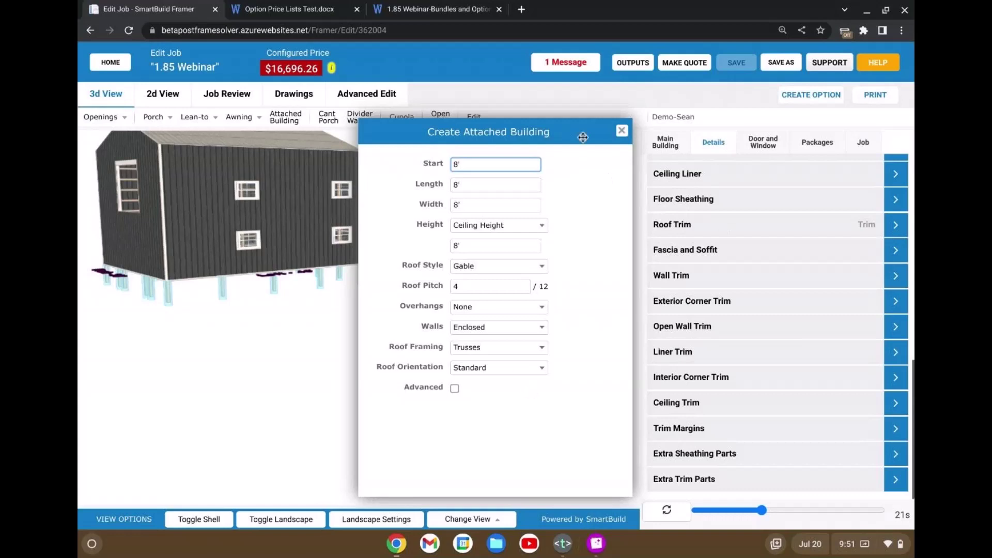
mouse_move(585, 133)
mouse_down()
mouse_move(552, 138)
mouse_move(579, 141)
mouse_move(579, 125)
mouse_move(584, 135)
mouse_up()
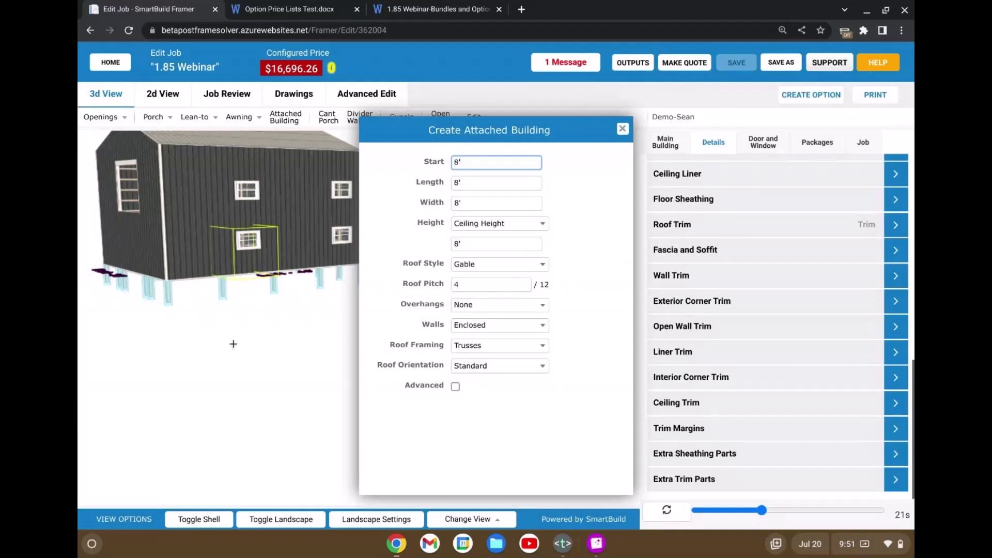
click(231, 371)
Reveal the advanced attached building options and review the truss, gable, slab and peak settings, closing the dialog without creating anything
click(455, 387)
scroll(532, 345, down, 4)
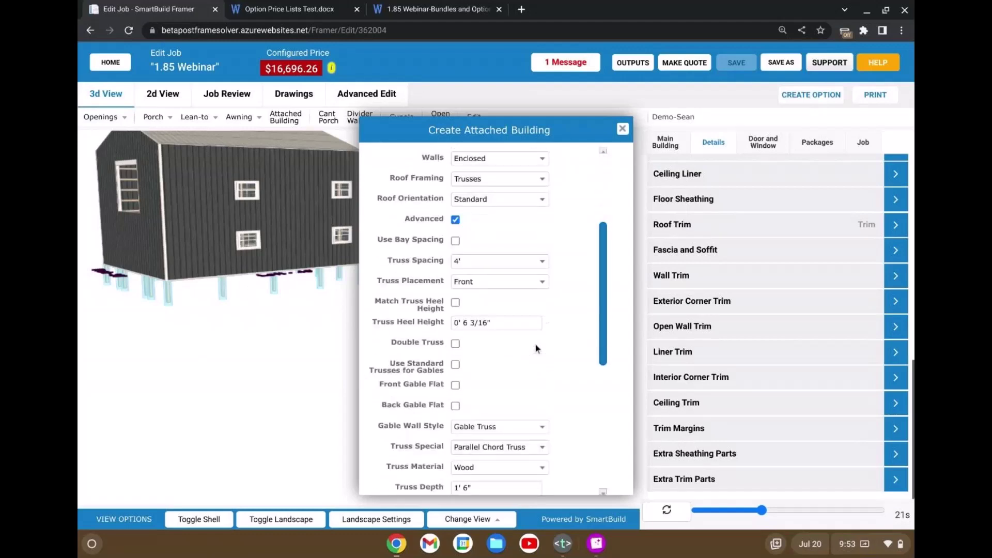
scroll(535, 344, down, 3)
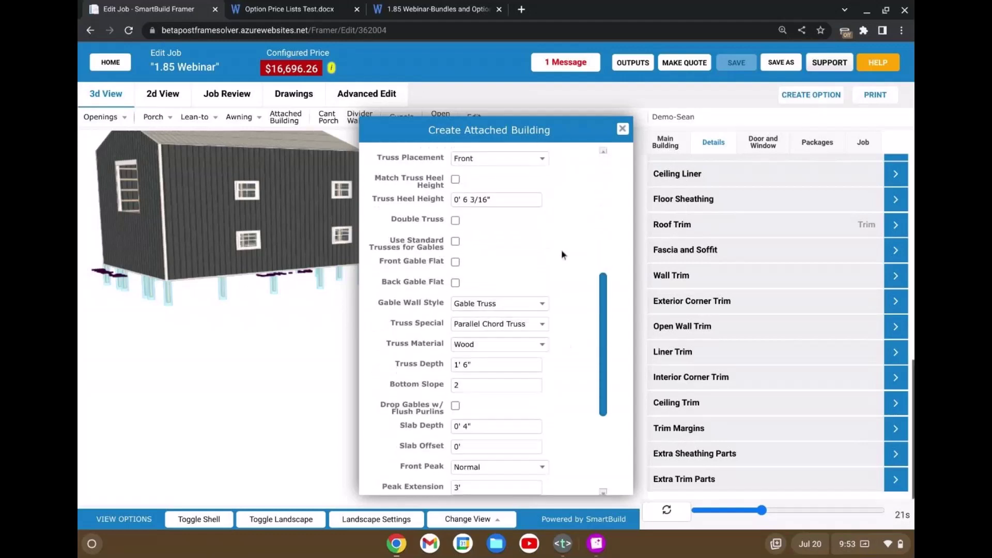
scroll(561, 252, down, 2)
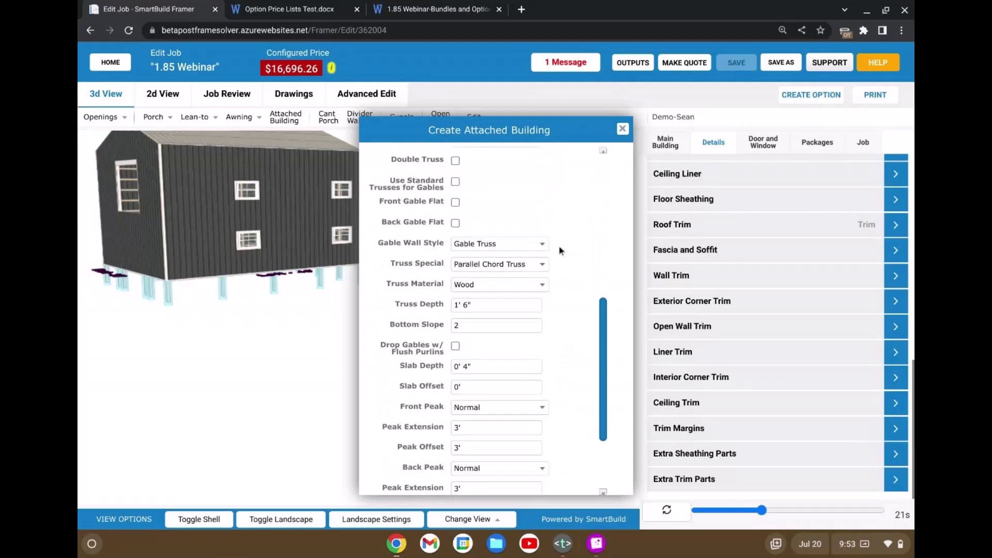
scroll(572, 317, down, 2)
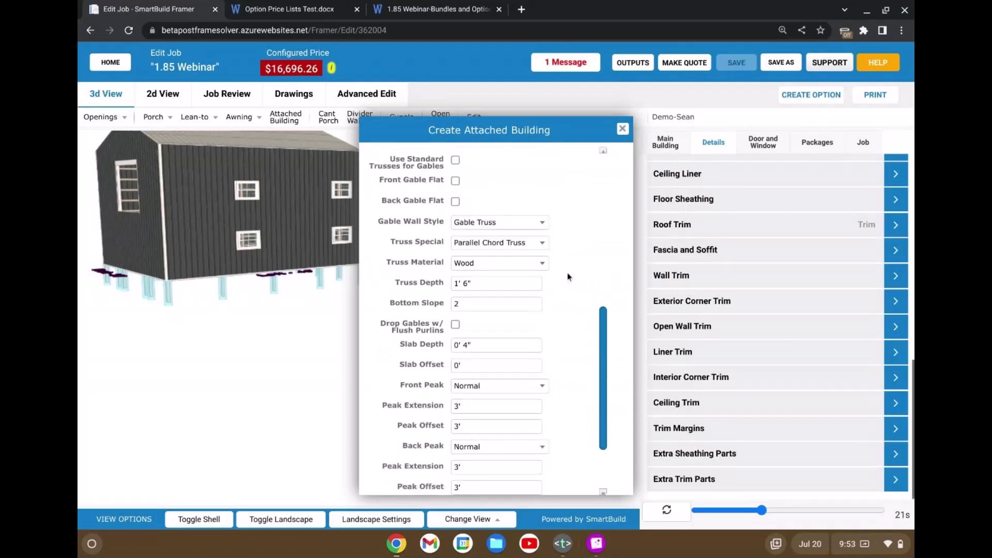
scroll(573, 316, up, 8)
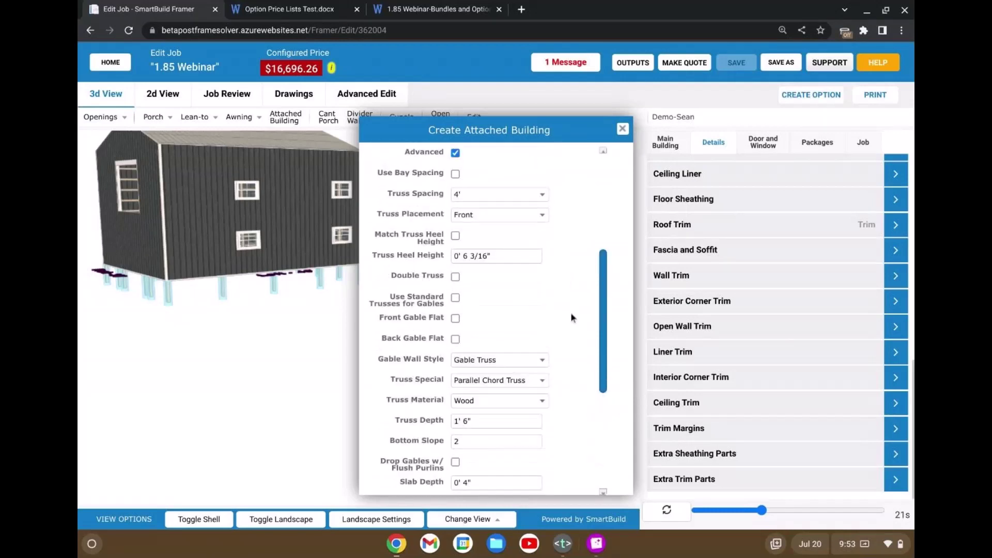
scroll(572, 318, down, 3)
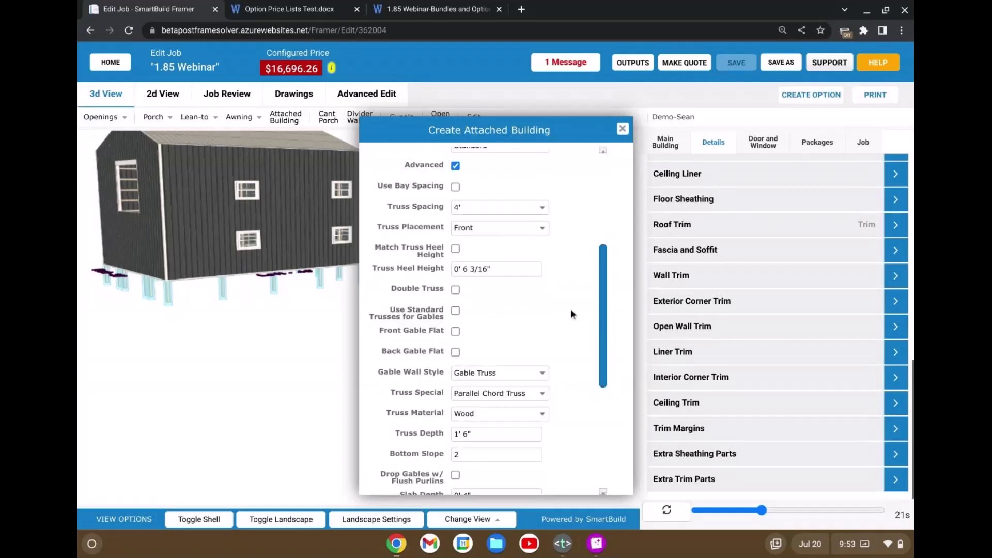
scroll(572, 315, down, 4)
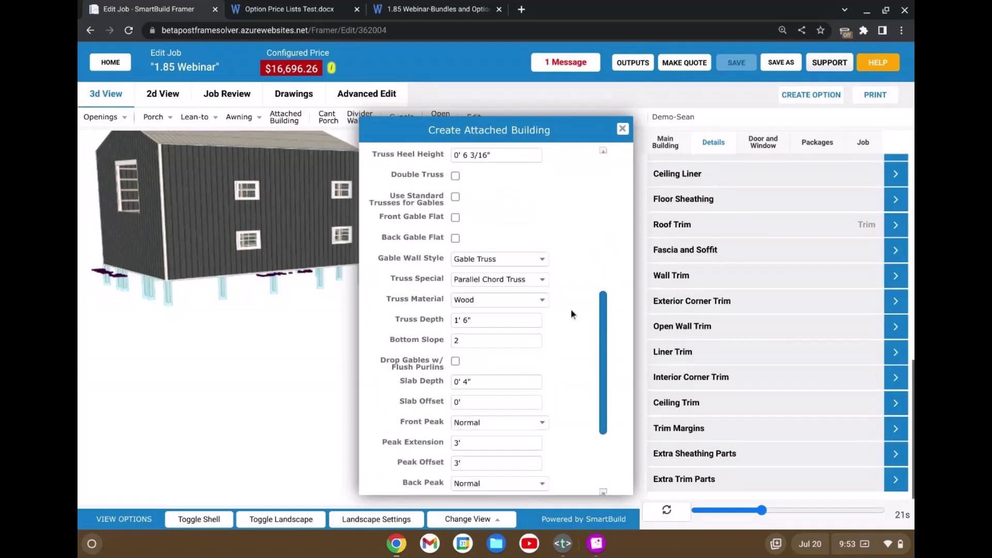
scroll(572, 315, up, 9)
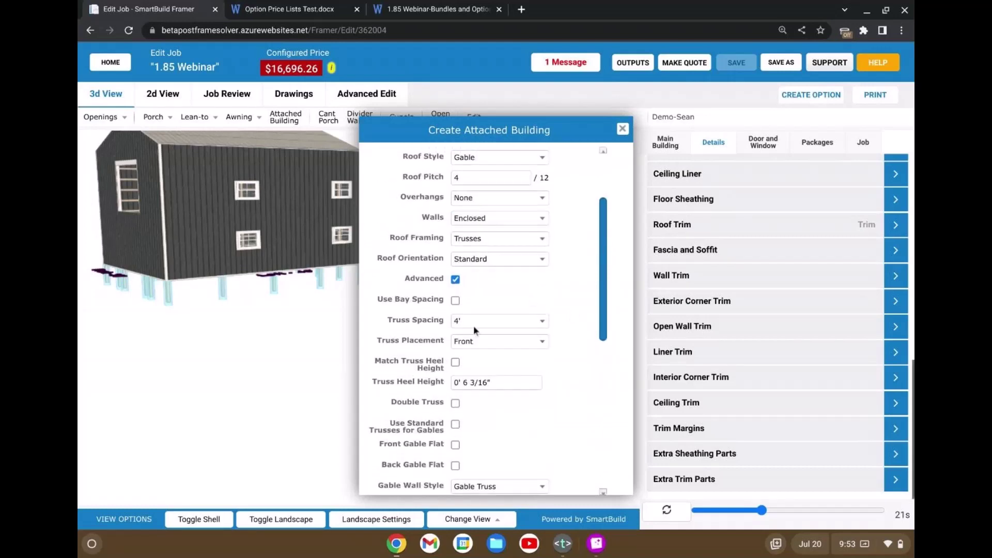
scroll(421, 348, down, 2)
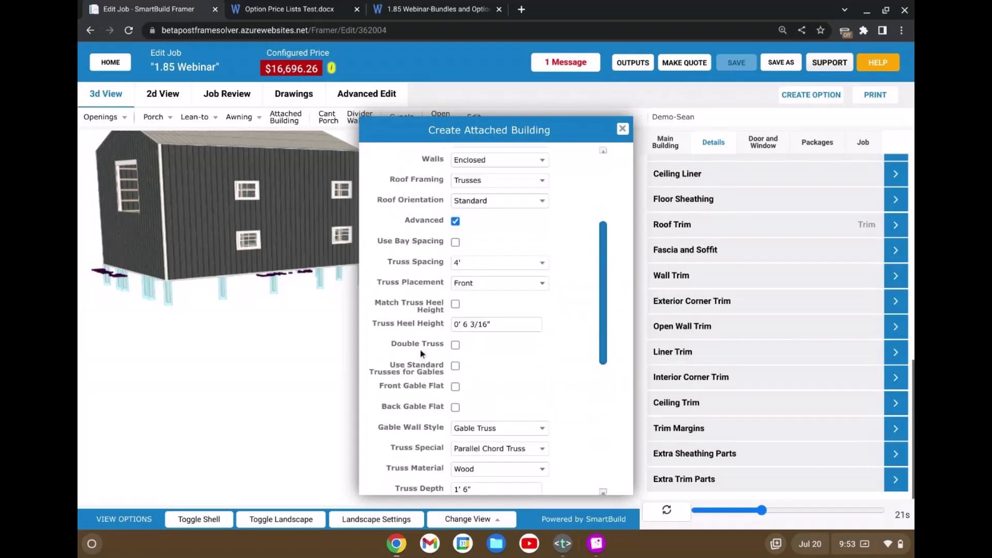
scroll(420, 349, up, 1)
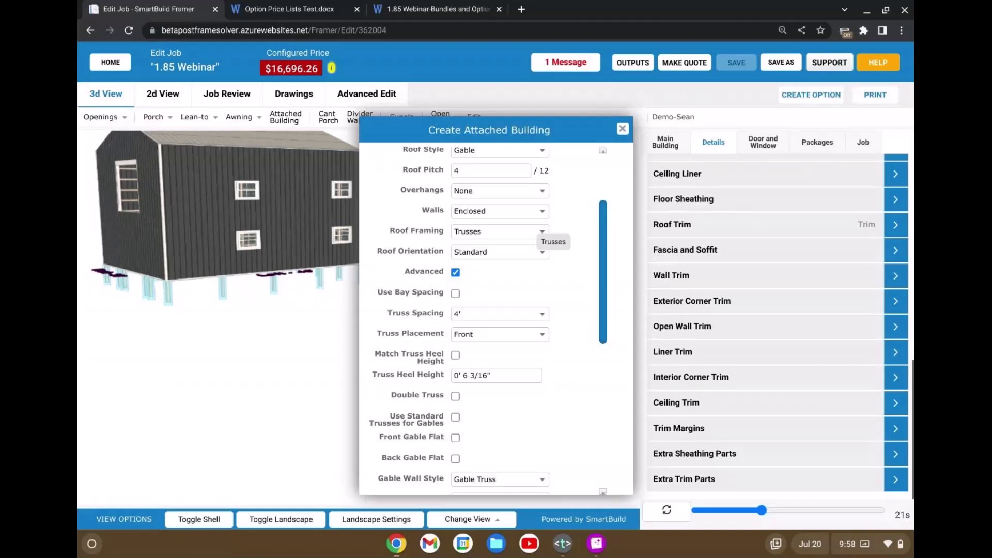
click(623, 128)
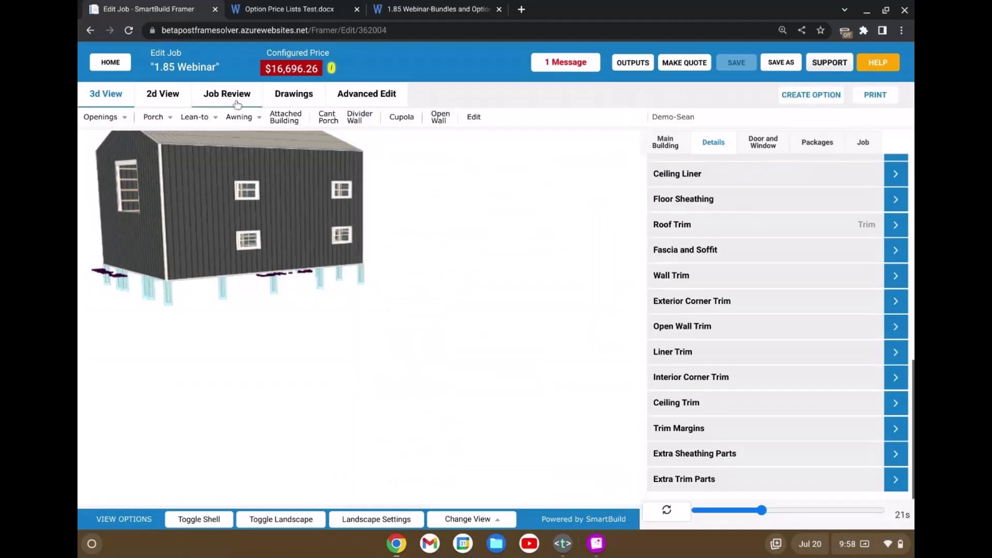
Add a 10' 2 Ply 2x10 LVL from the catalog to the job's framing materials with usage "extra", and select its row
click(237, 104)
click(140, 120)
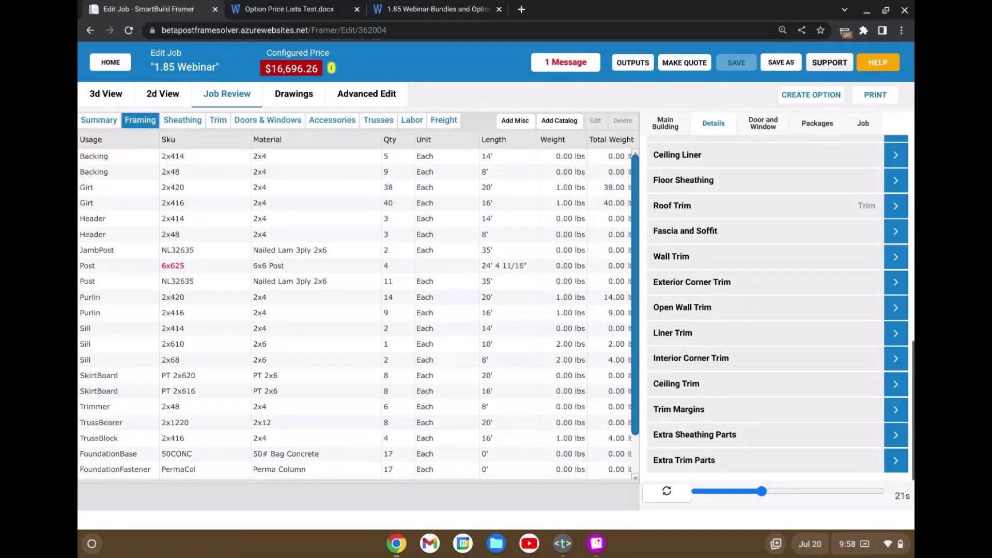
click(563, 120)
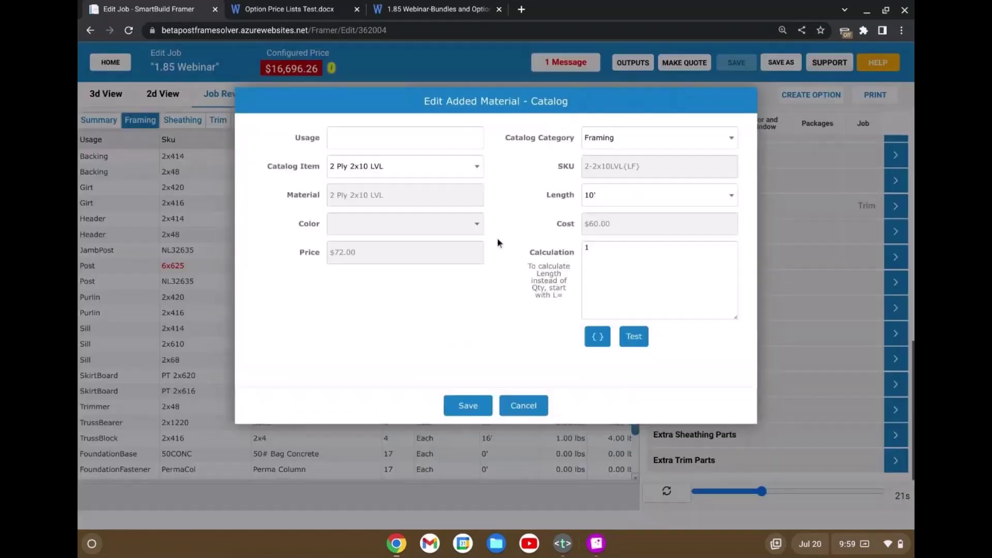
text(extr)
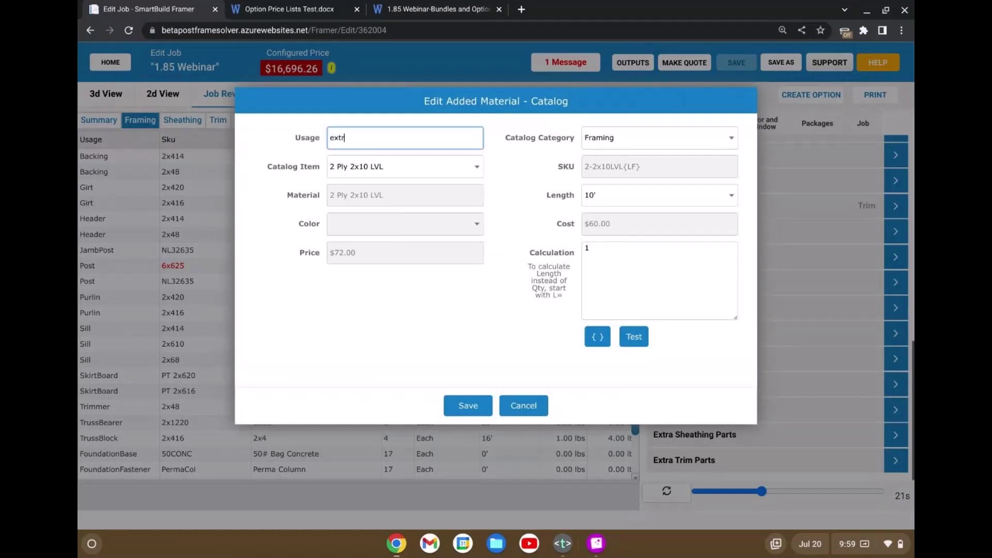
text(a)
click(468, 406)
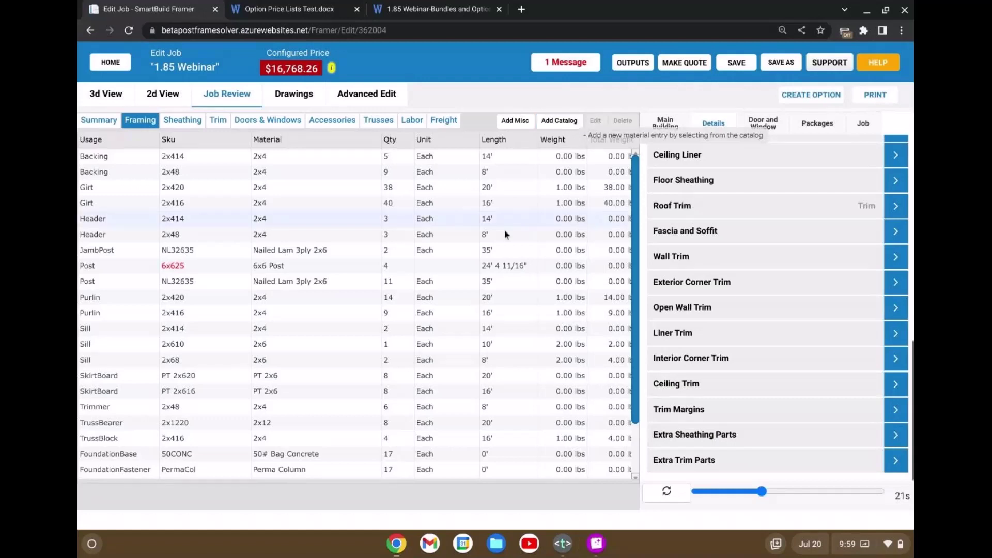
scroll(504, 230, down, 2)
click(334, 455)
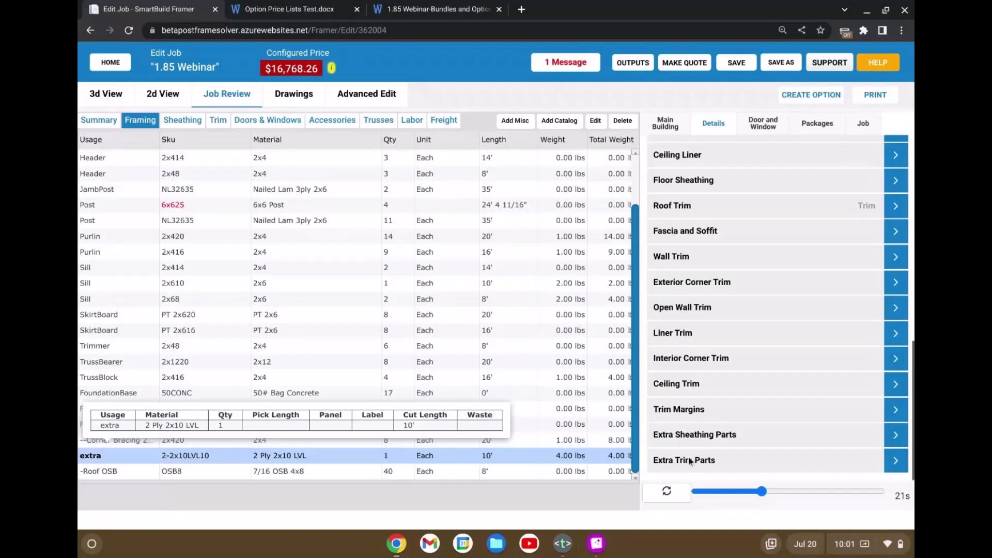
Open the 2D floor plan, select all doors and windows, and inspect the settings of the left wall's rear window without changing them
click(163, 95)
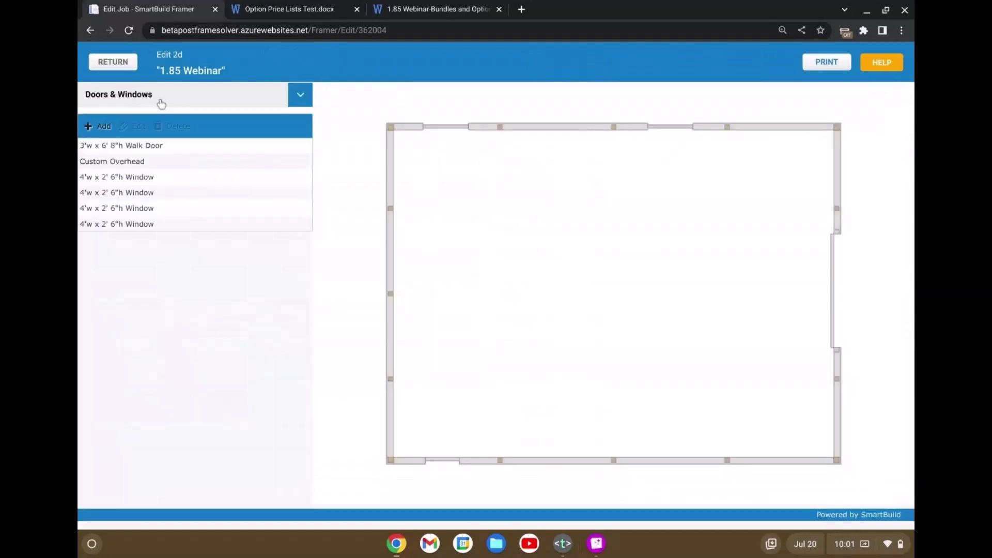
drag(367, 93, 855, 490)
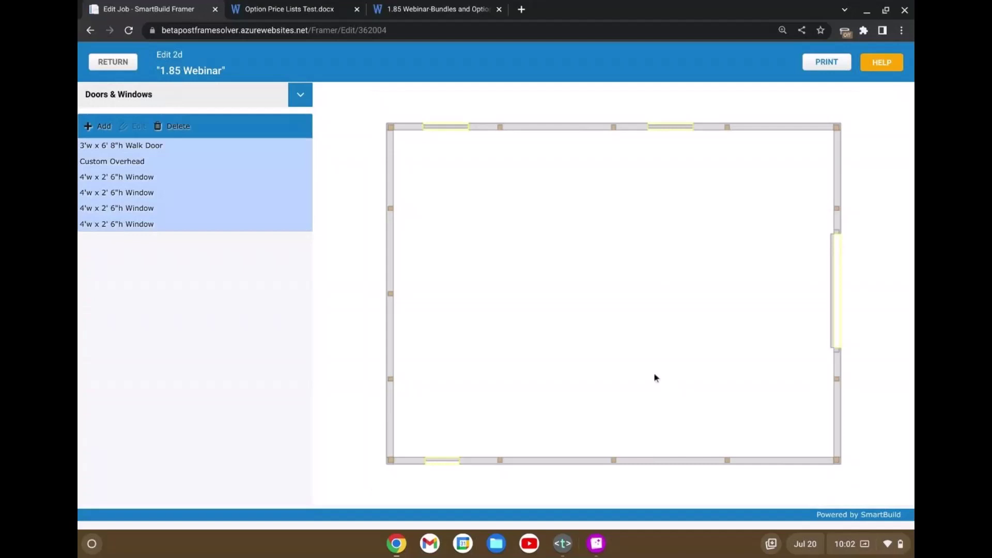
click(455, 129)
double_click(455, 129)
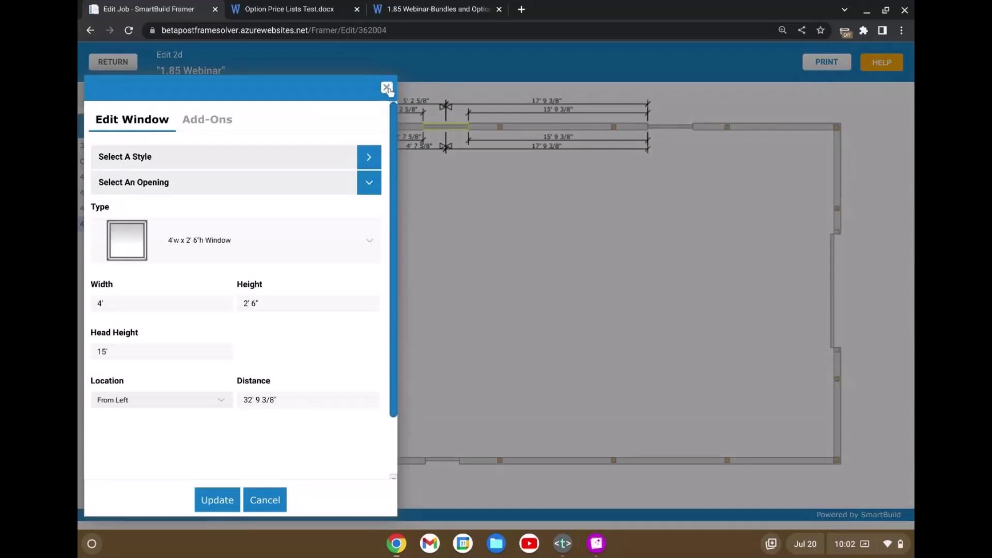
click(388, 88)
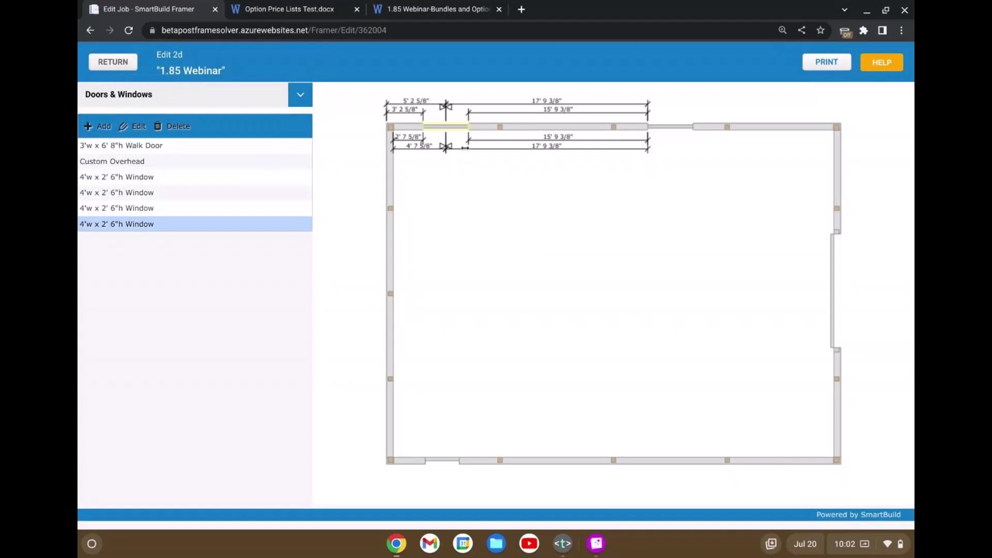
Shift the left wall's rear window to about 5' 8" from the back corner, set the other window 15' from the front corner, and save
drag(440, 128, 469, 131)
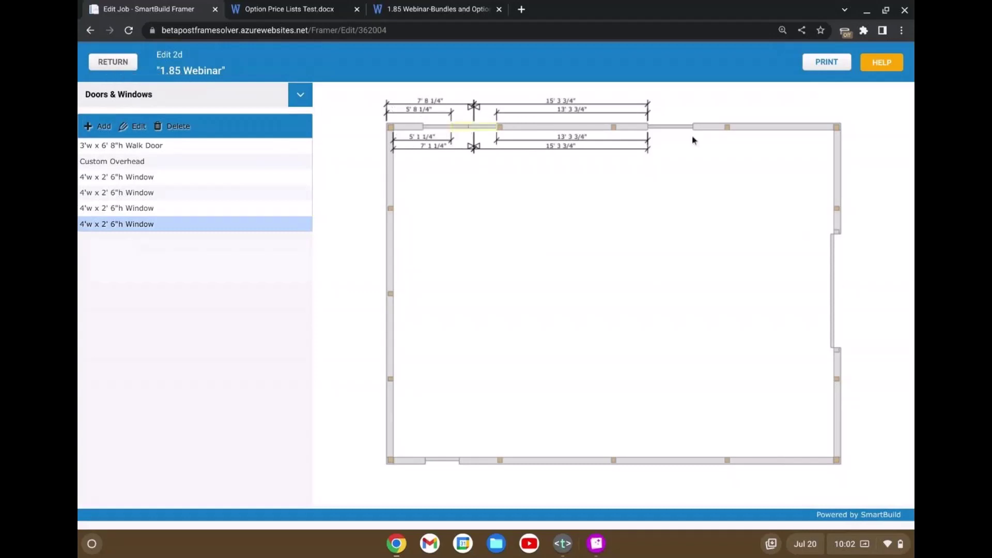
click(667, 128)
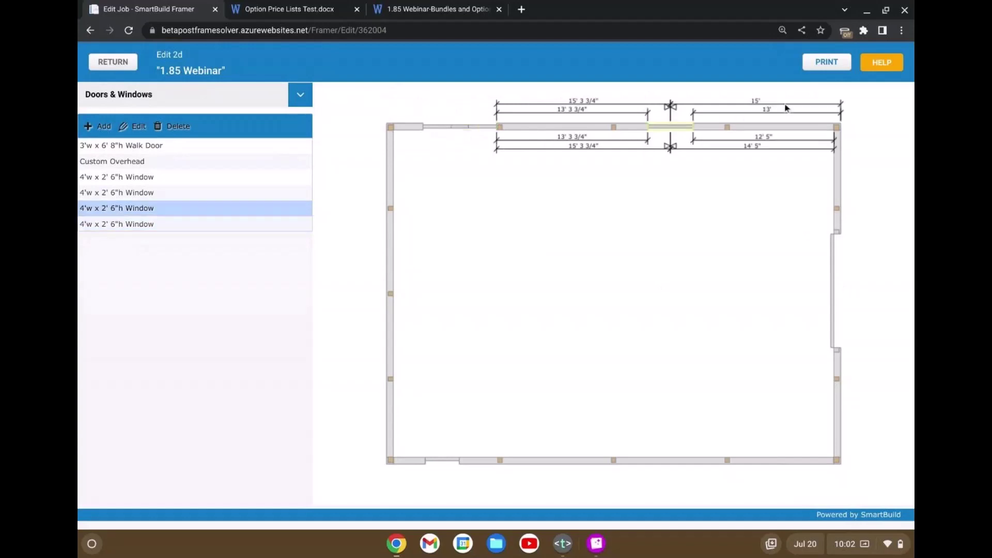
double_click(769, 111)
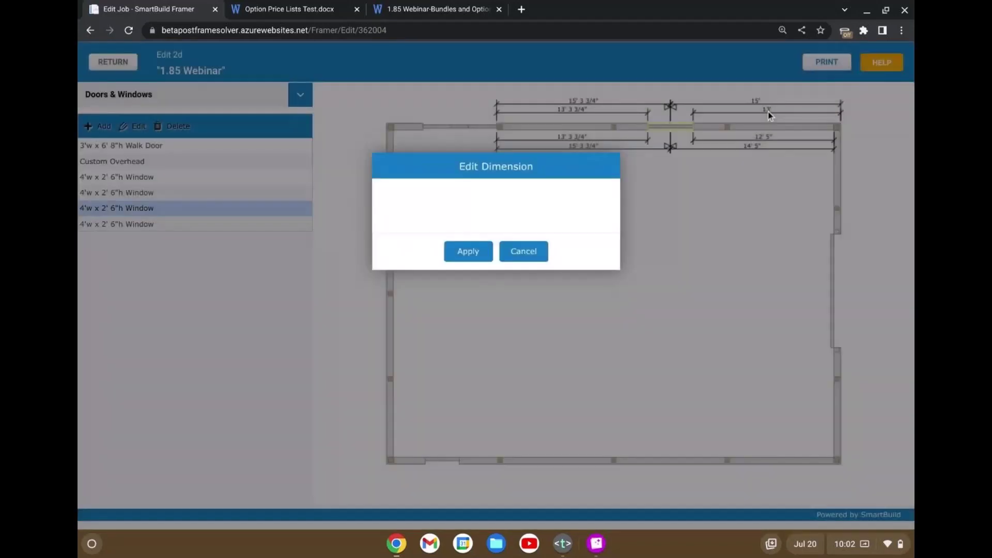
text(1)
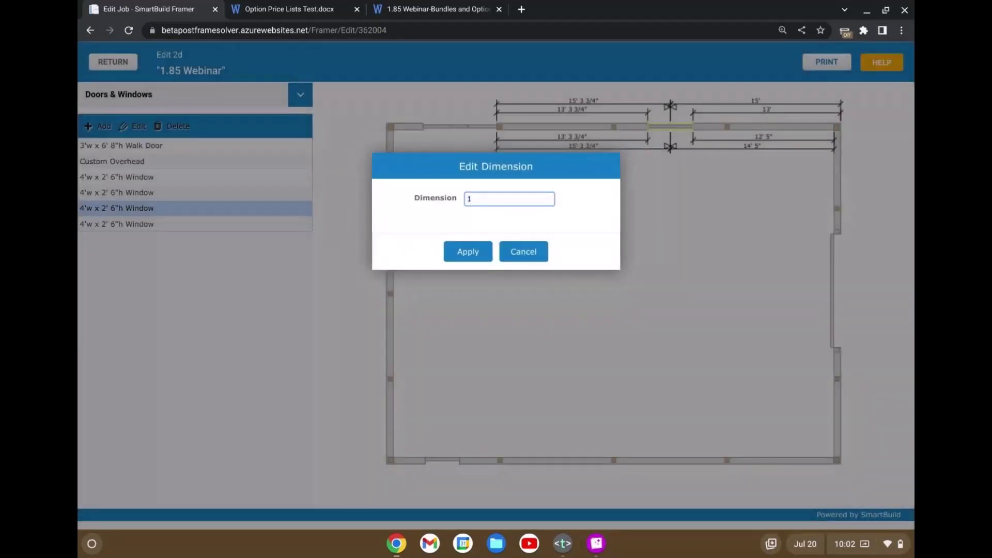
text(5)
click(468, 259)
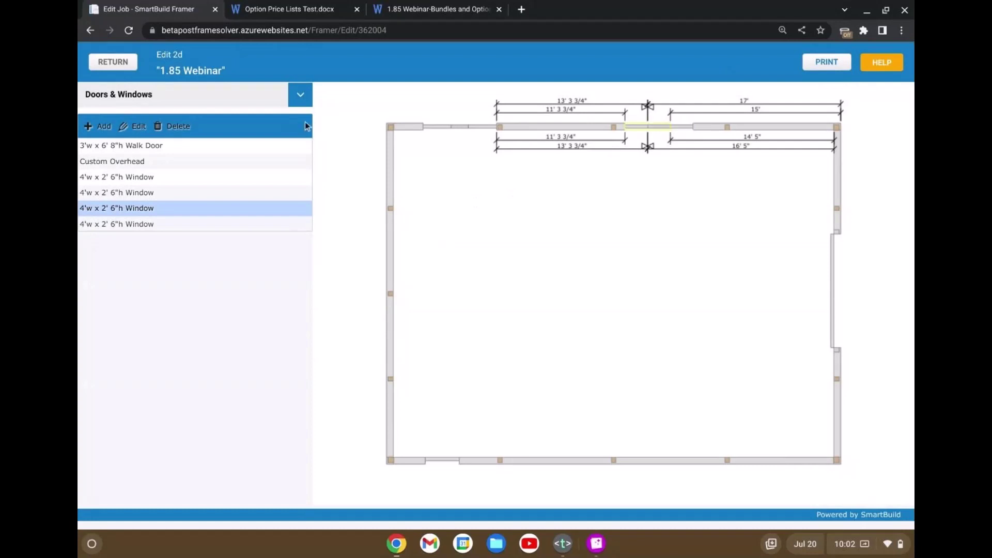
click(130, 63)
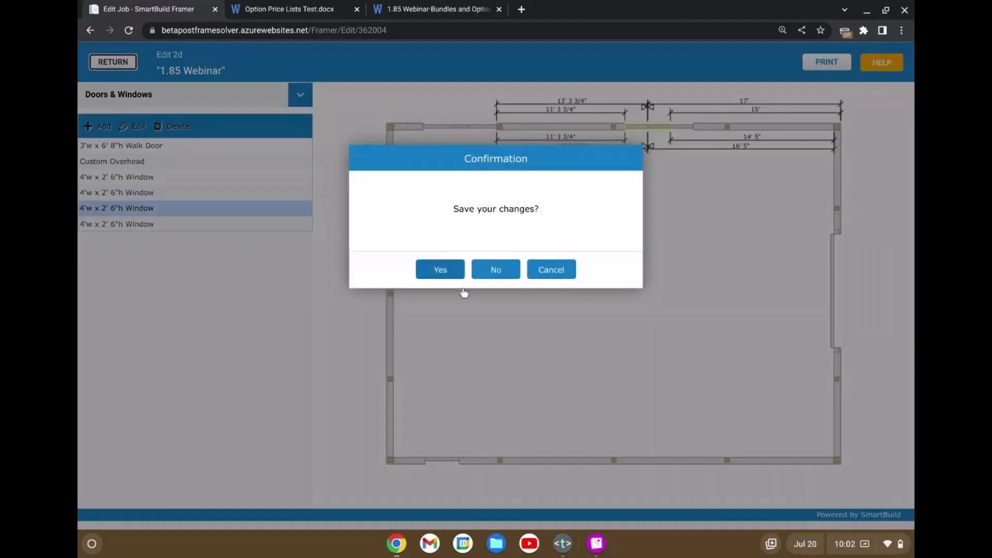
click(454, 268)
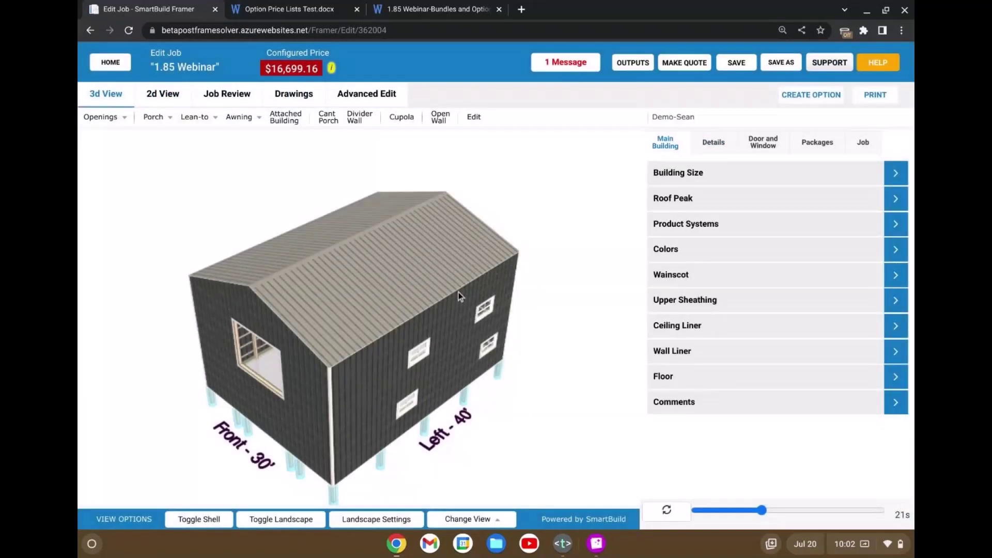
Place a 10' x 10' split sliding door near the middle of the 40' right wall at sill height 0'
drag(465, 351, 426, 325)
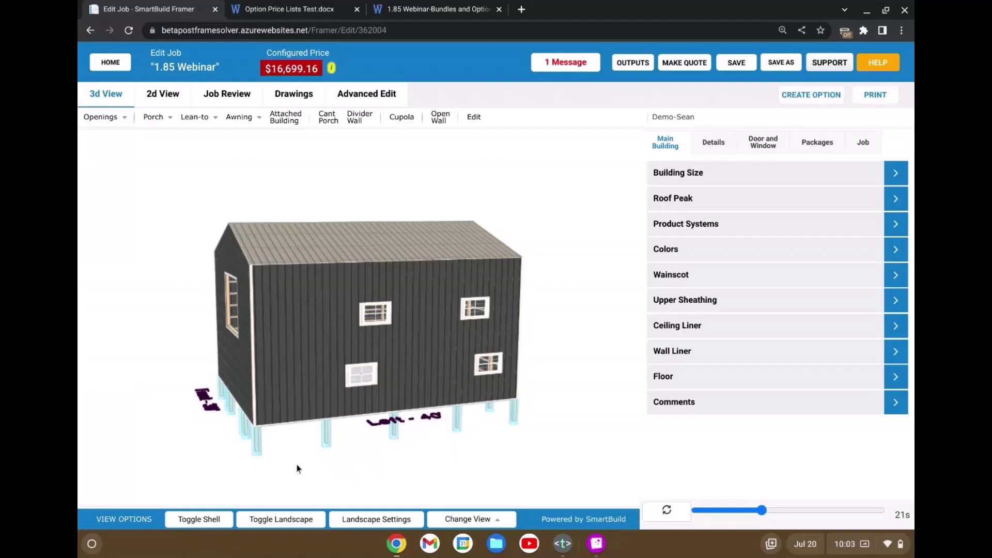
drag(297, 469, 548, 469)
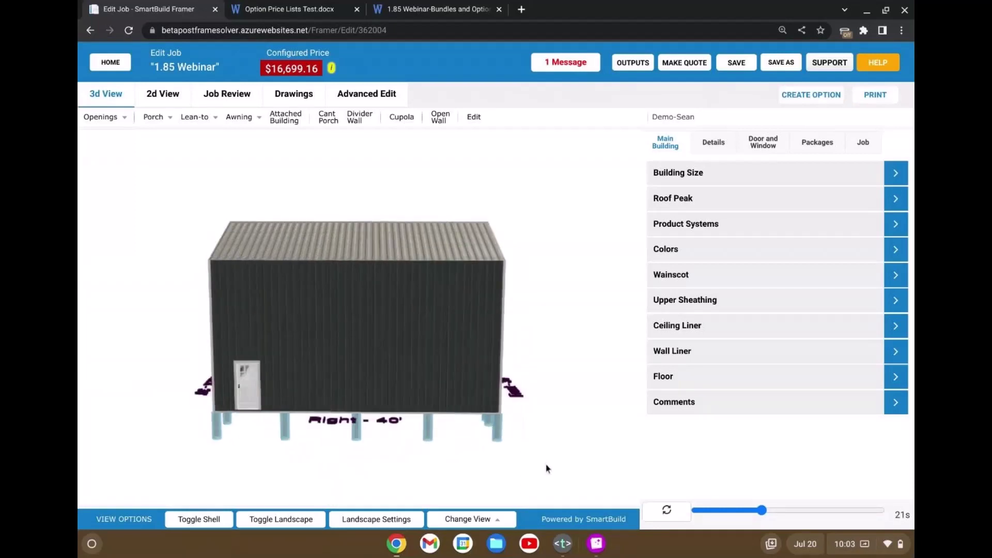
click(100, 122)
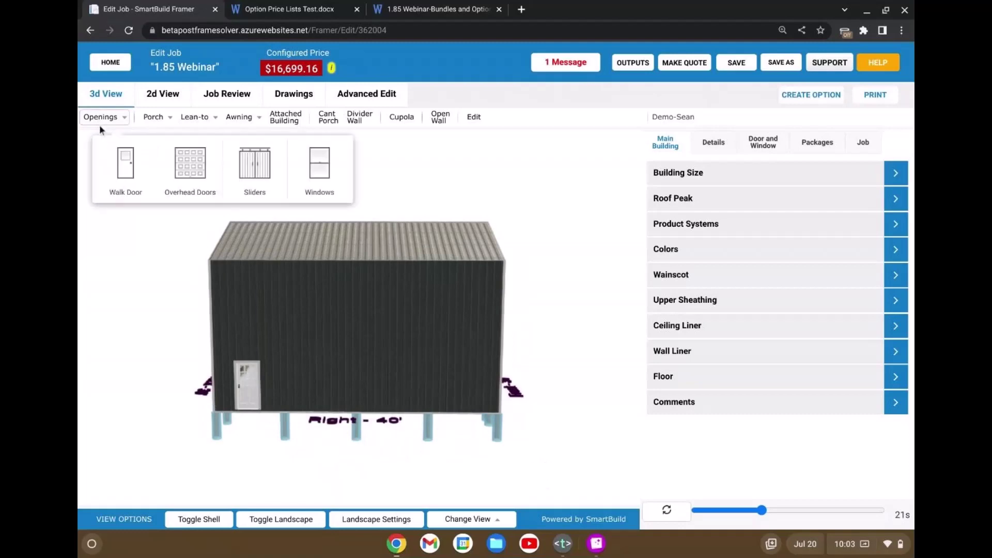
click(248, 181)
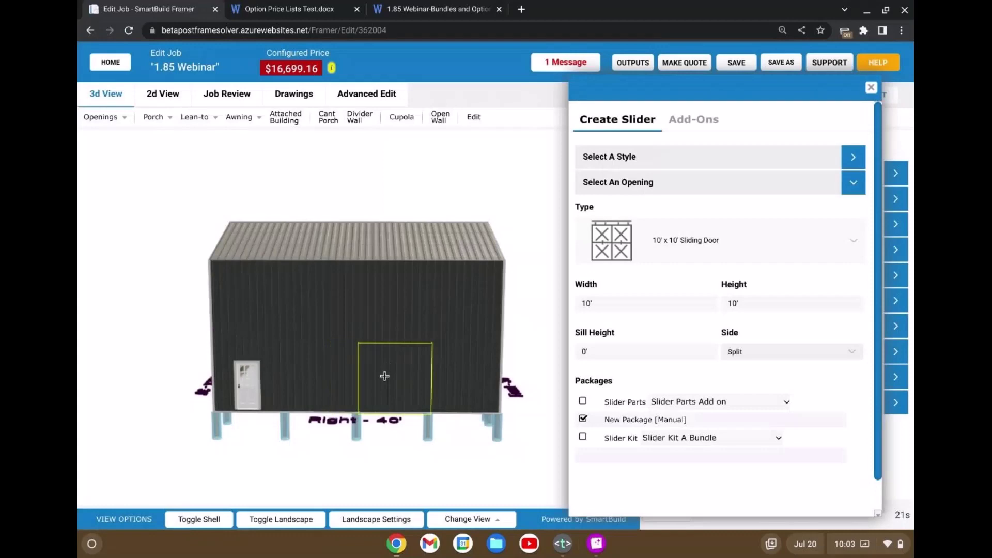
click(356, 374)
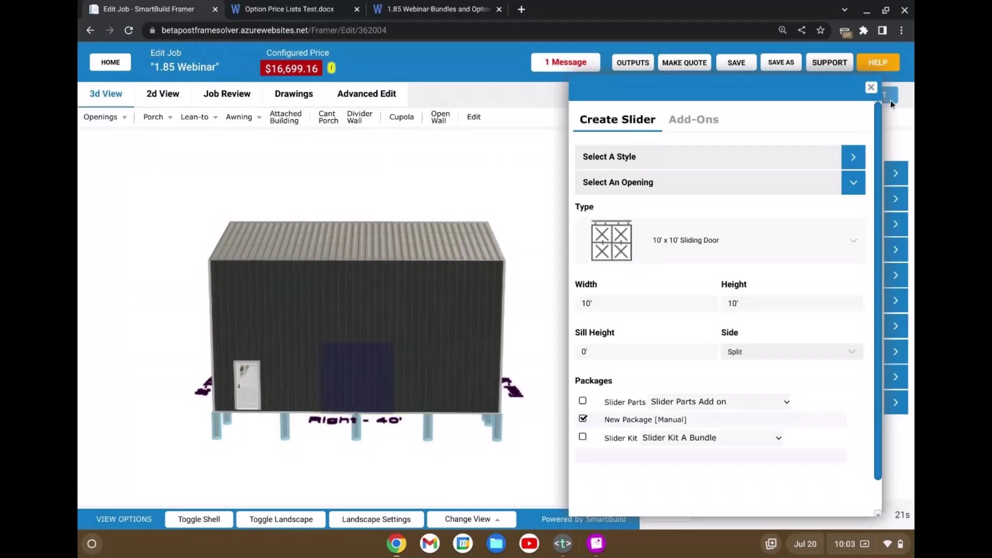
click(872, 88)
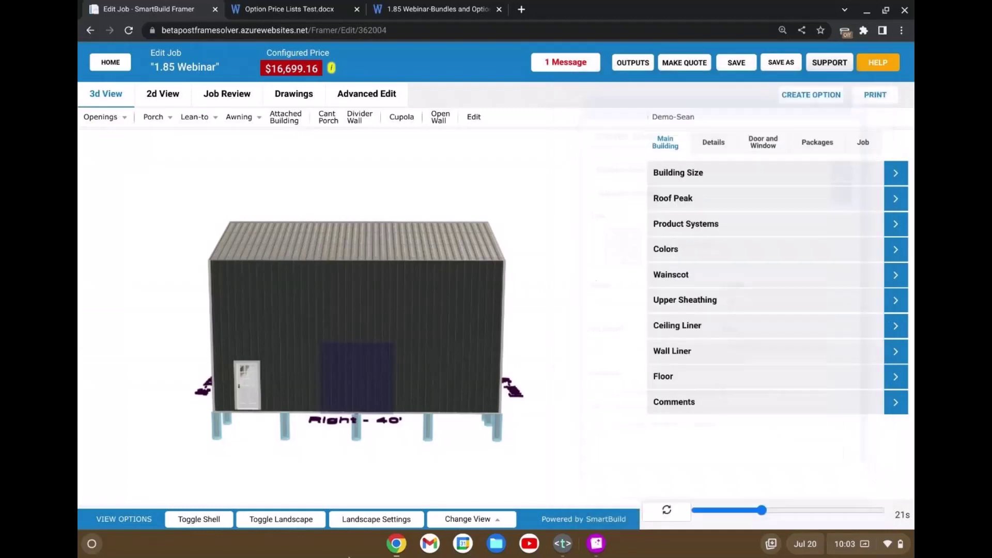
Hide the building shell, regenerate the model with the sliding door, and inspect the framing around its opening
click(199, 519)
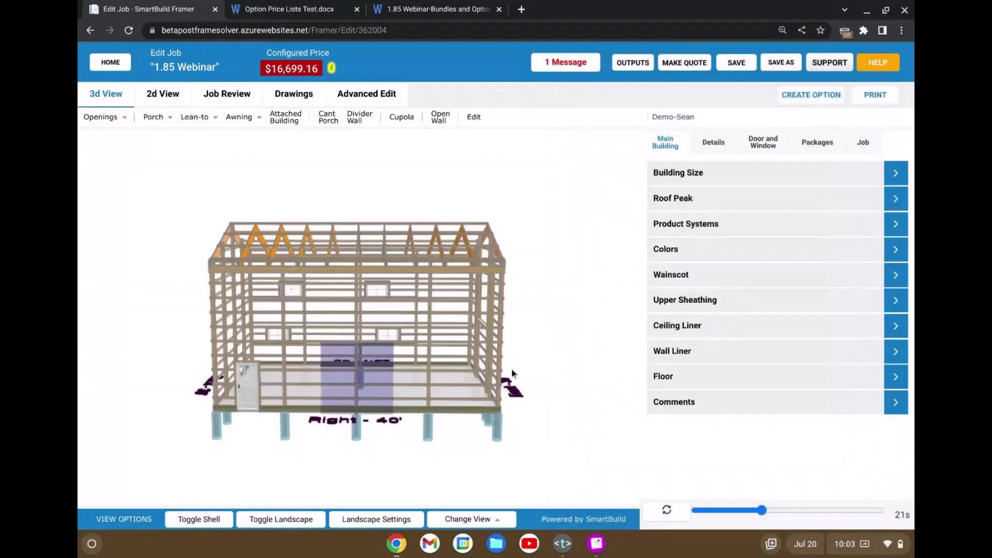
click(671, 515)
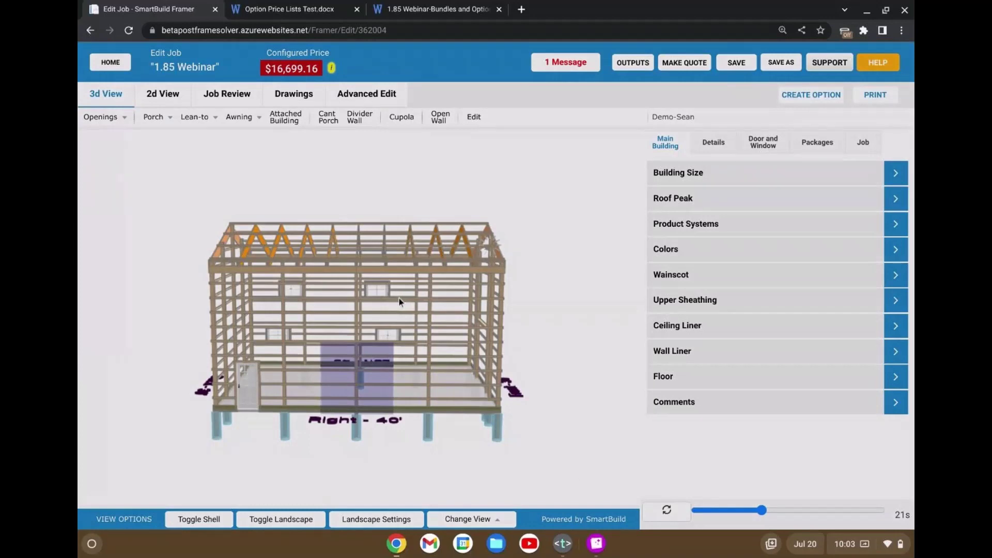
scroll(393, 298, up, 5)
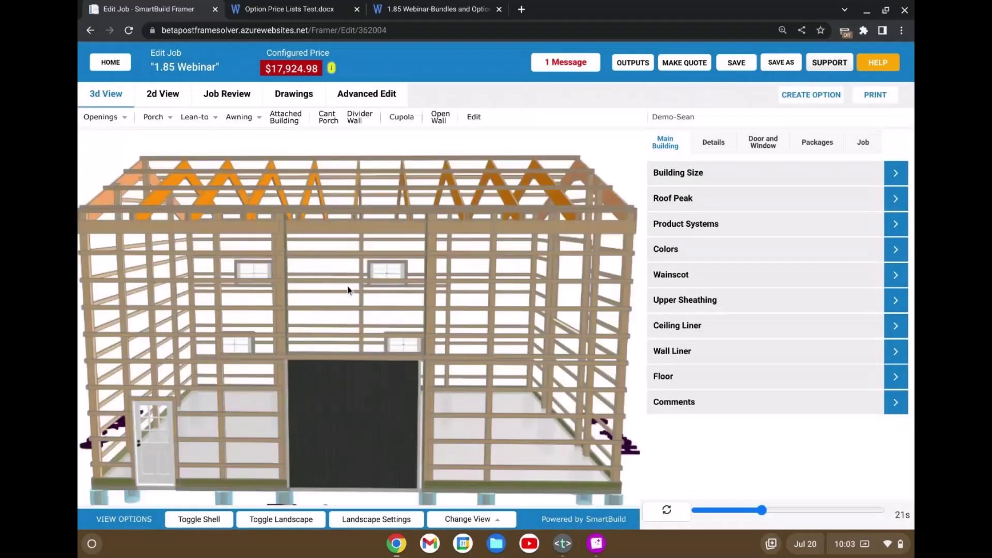
scroll(348, 289, up, 3)
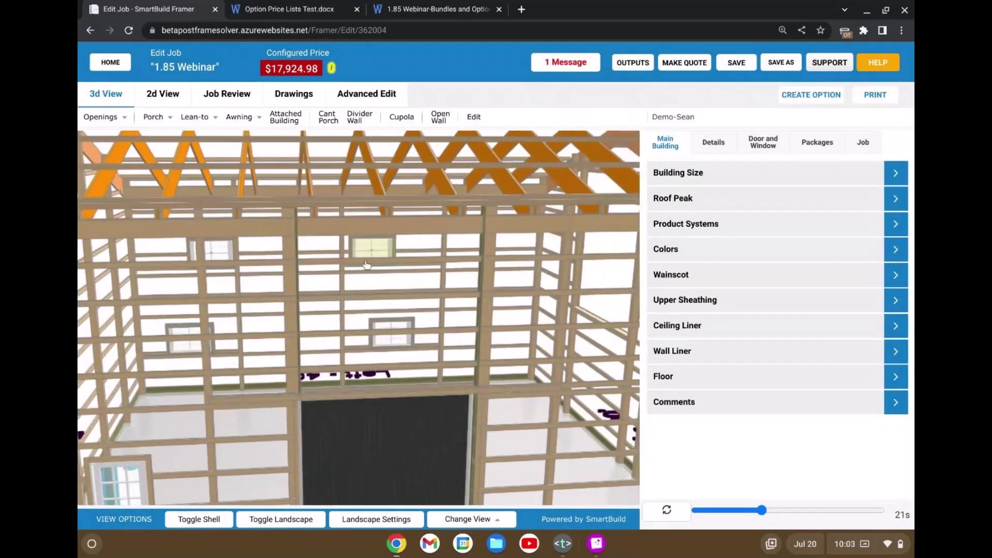
scroll(455, 282, down, 5)
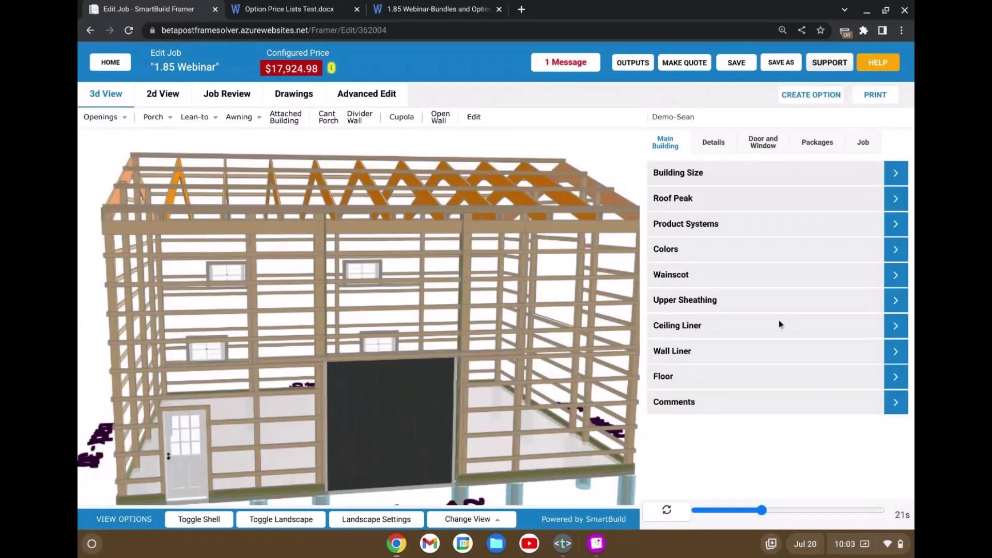
In the sliding door post framing, enable Header High with 14 Web Header as its material and regenerate the model
scroll(770, 313, down, 3)
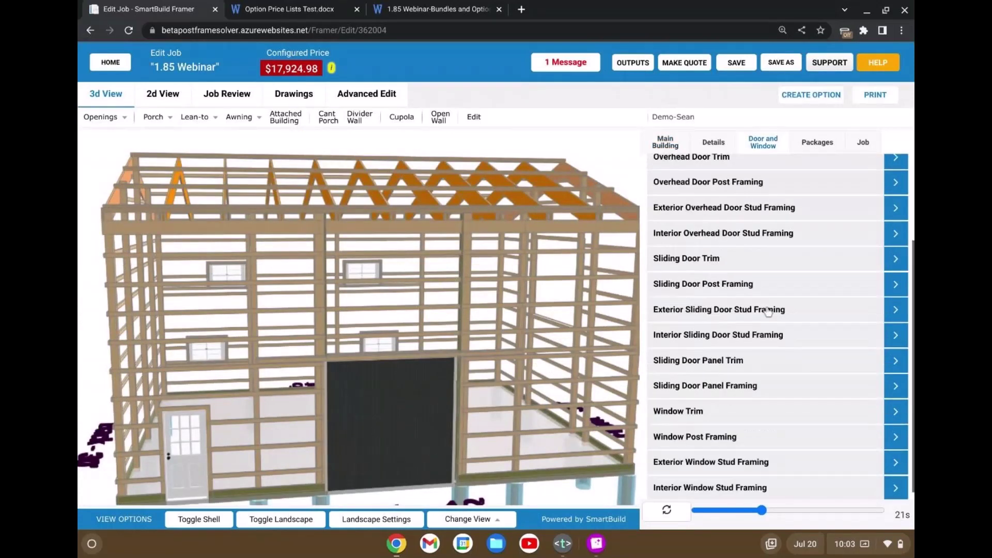
click(752, 273)
scroll(713, 326, down, 3)
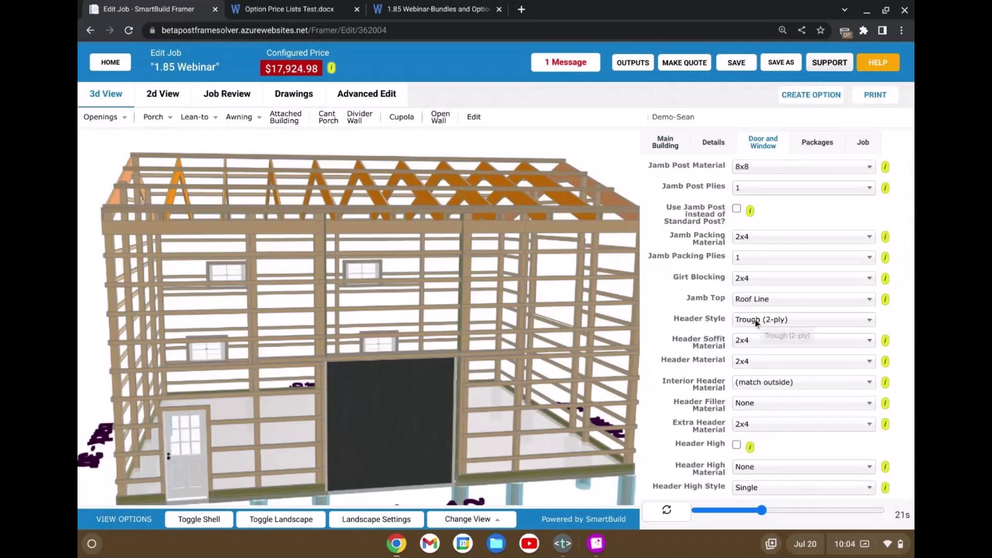
scroll(756, 323, down, 2)
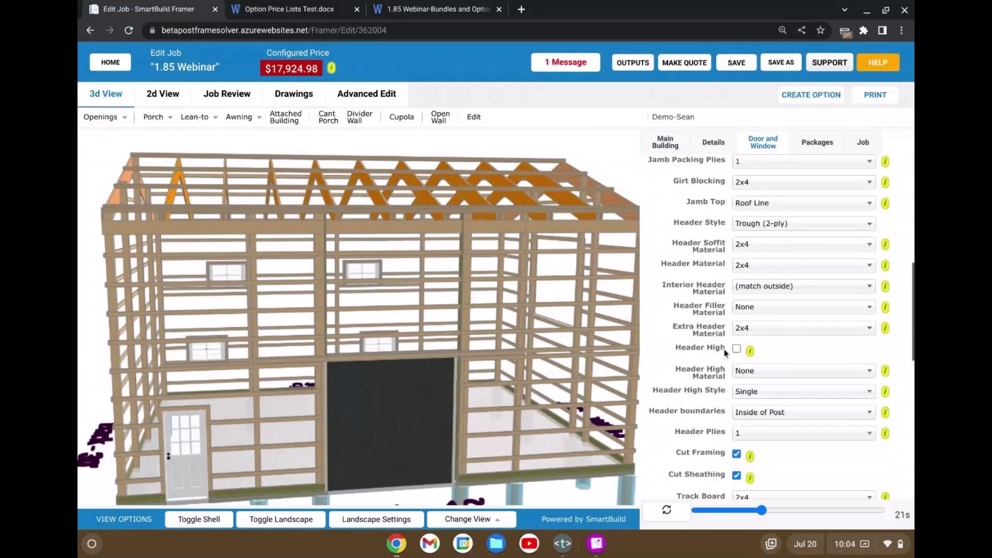
click(754, 374)
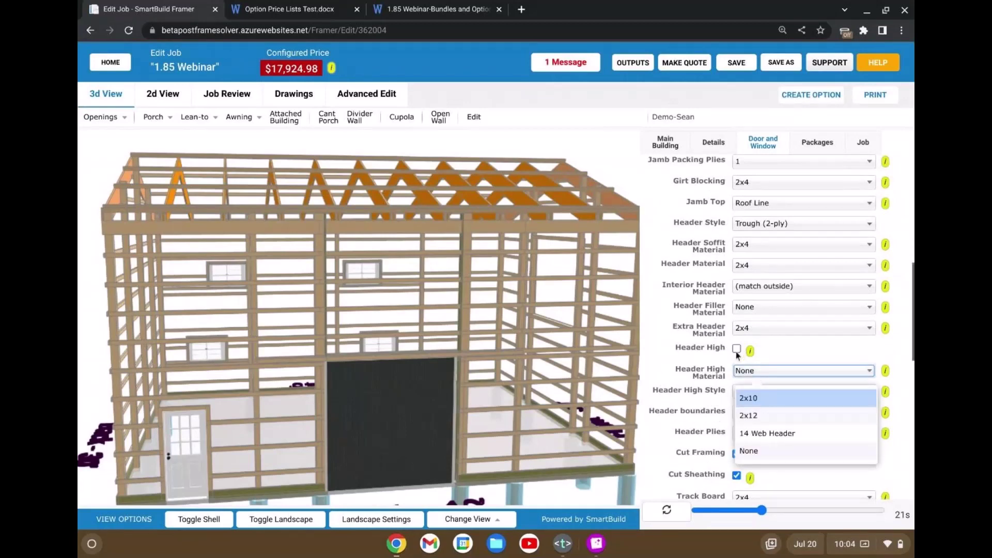
click(737, 349)
click(777, 372)
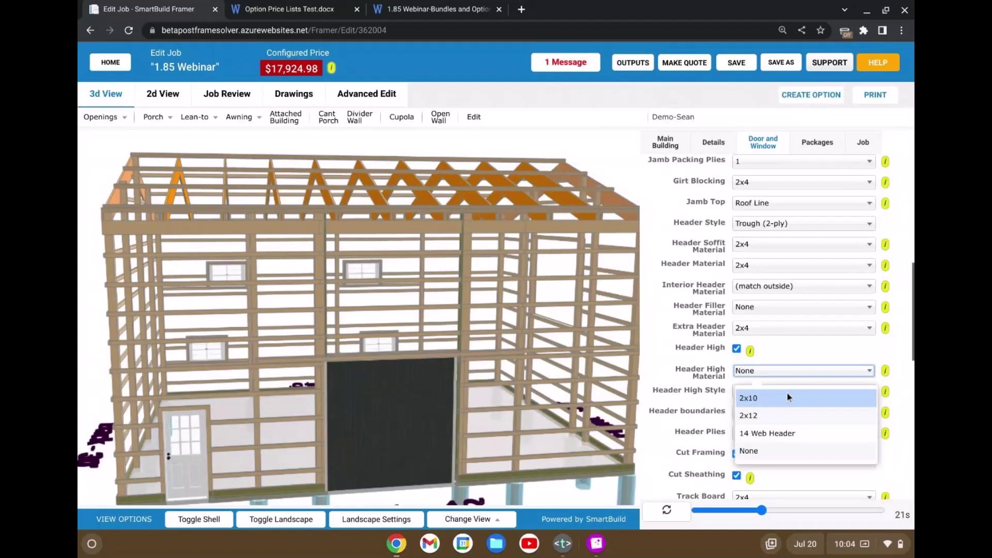
click(770, 433)
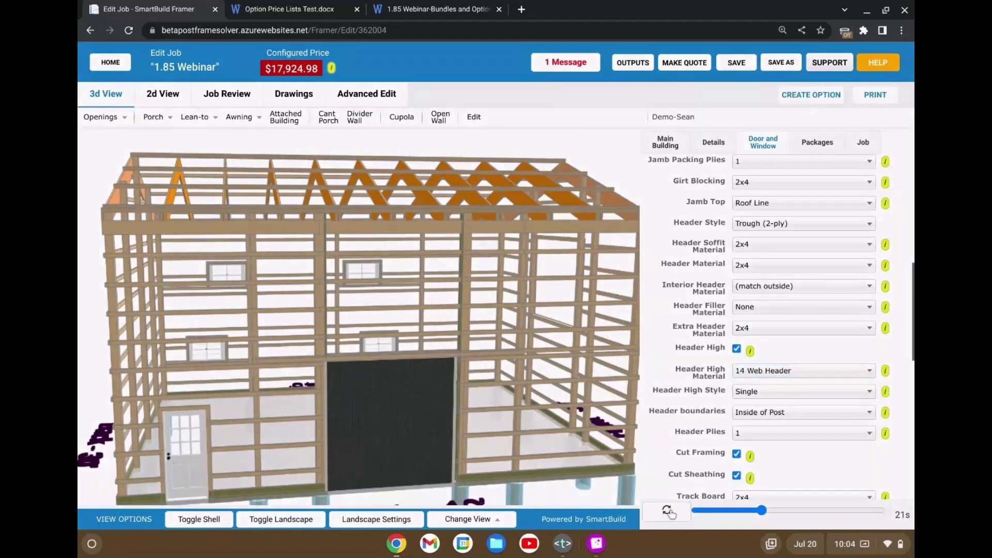
click(668, 510)
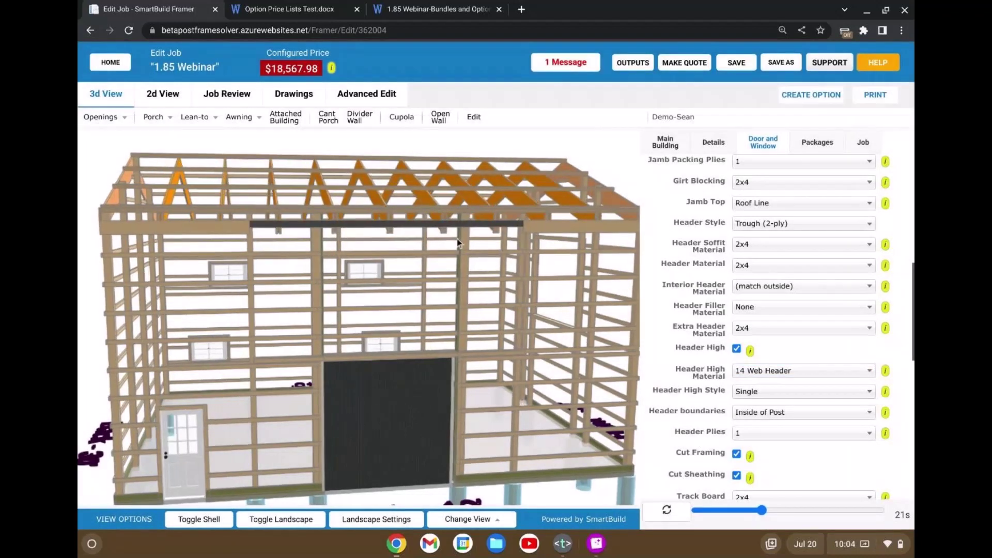
Examine the high header above the sliding door and review the available Header boundaries options
drag(457, 237, 432, 250)
scroll(432, 250, up, 5)
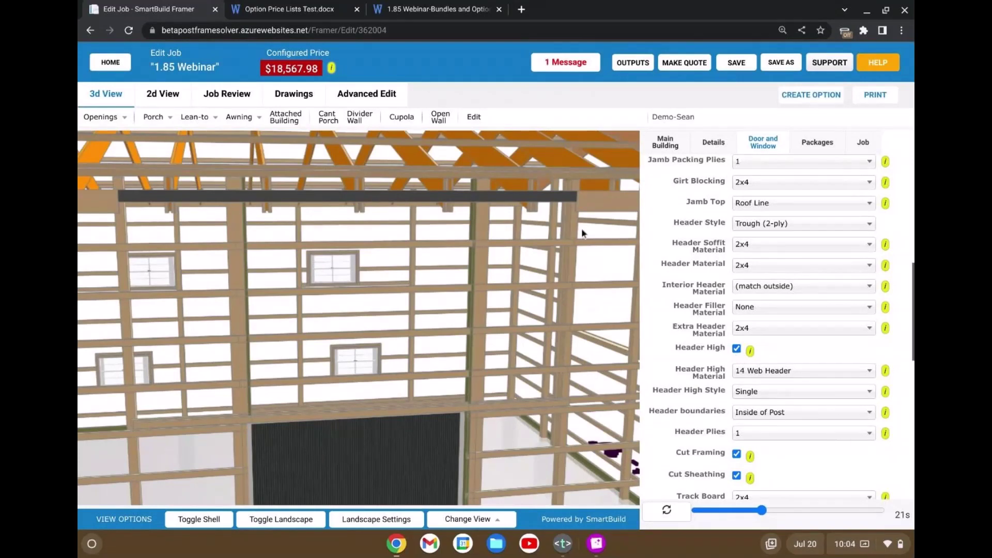
scroll(789, 355, down, 2)
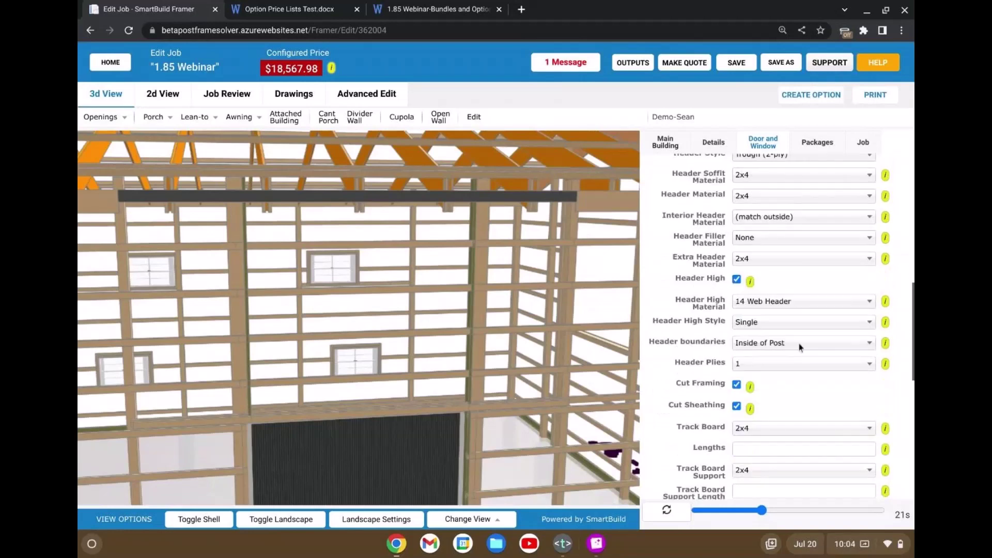
click(762, 347)
click(759, 345)
click(759, 344)
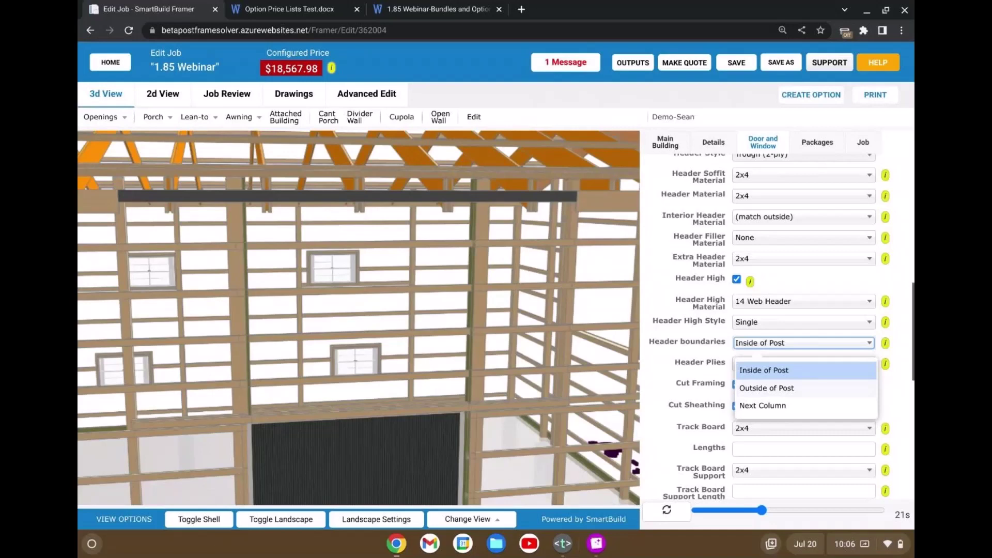
Examine the 30' front gable wall's post and opening framing from several angles
scroll(424, 346, down, 1)
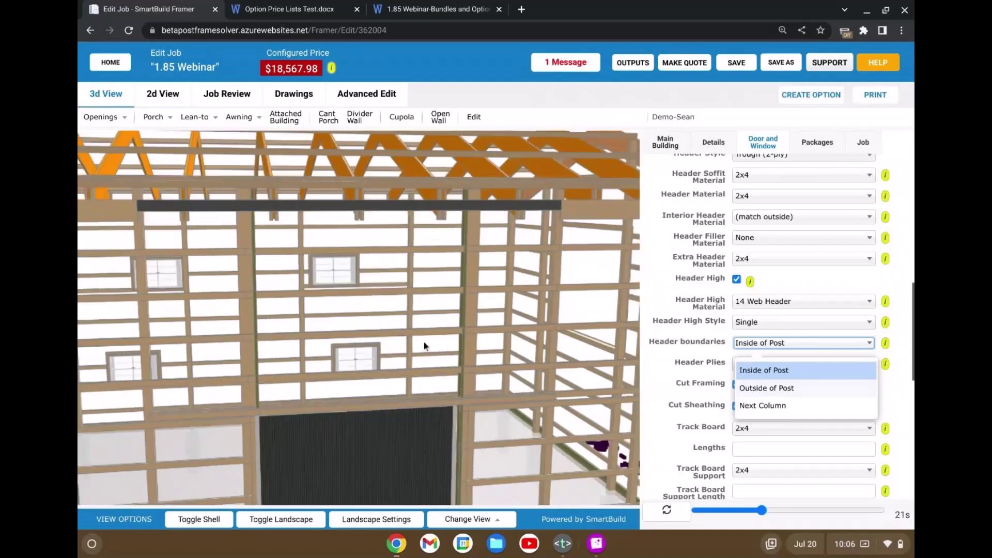
scroll(424, 345, down, 2)
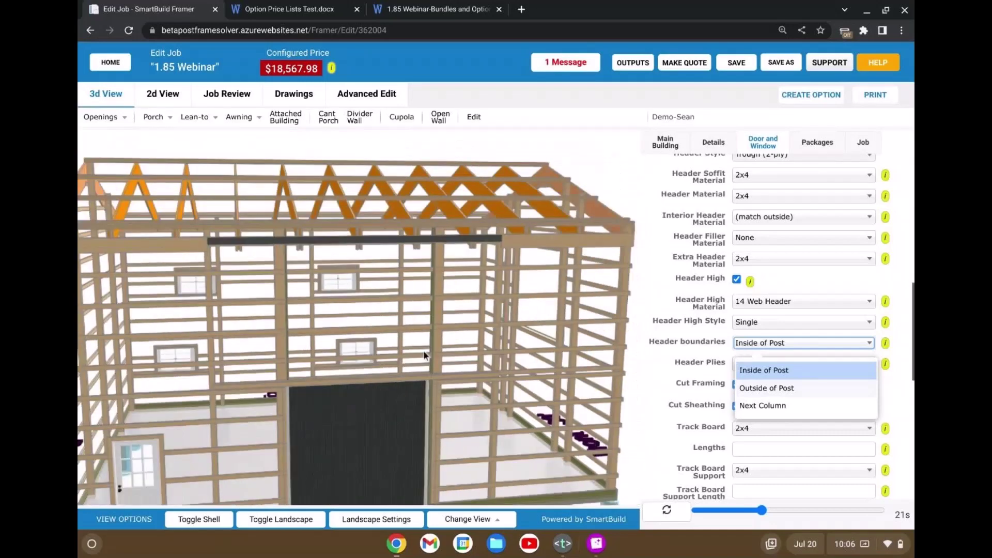
drag(360, 367, 429, 335)
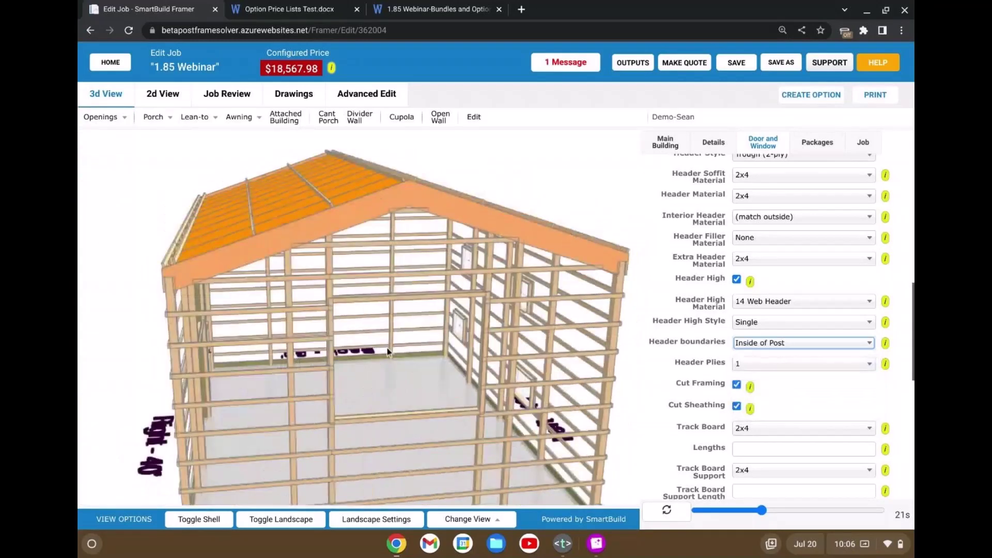
drag(460, 374, 460, 359)
scroll(412, 403, up, 3)
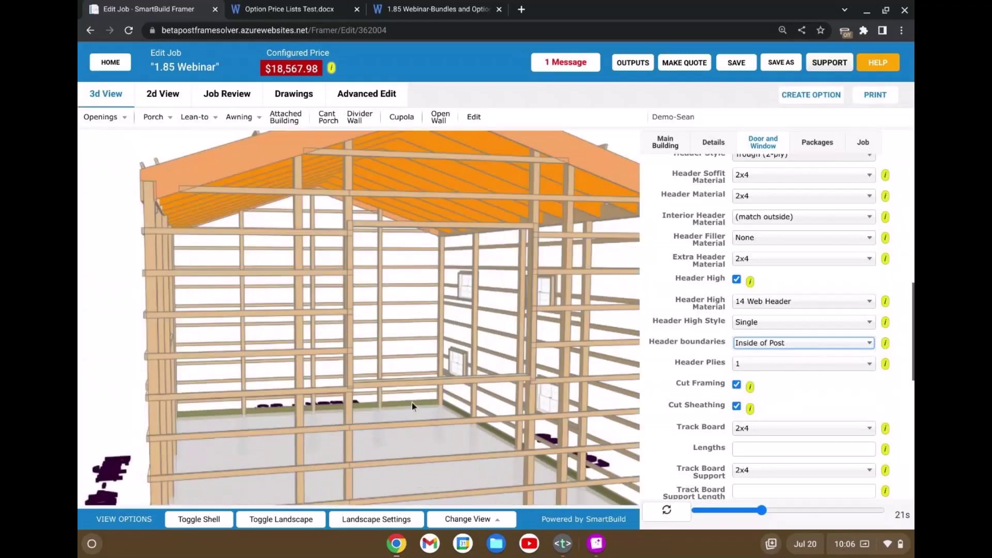
right_drag(461, 424, 395, 312)
drag(396, 312, 404, 335)
scroll(404, 335, down, 5)
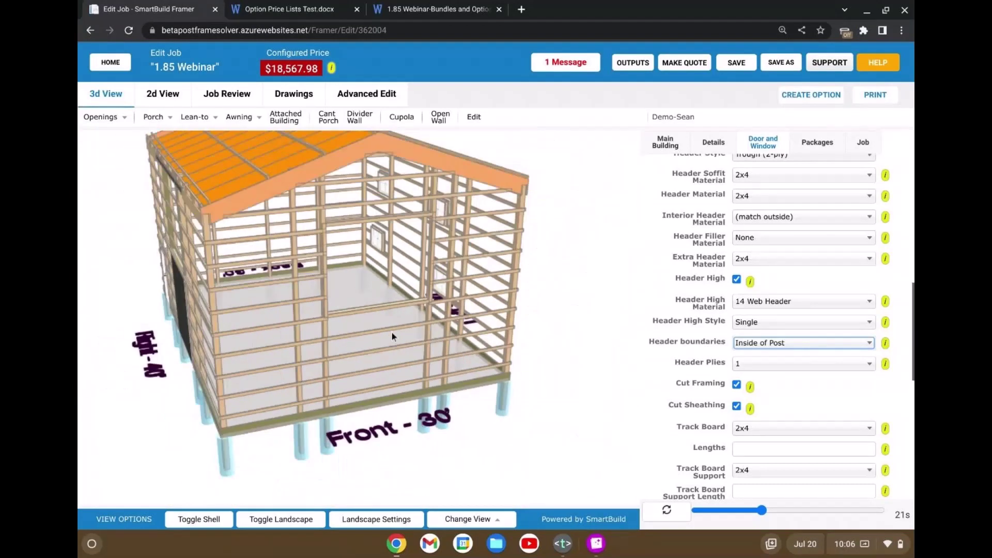
drag(421, 349, 405, 349)
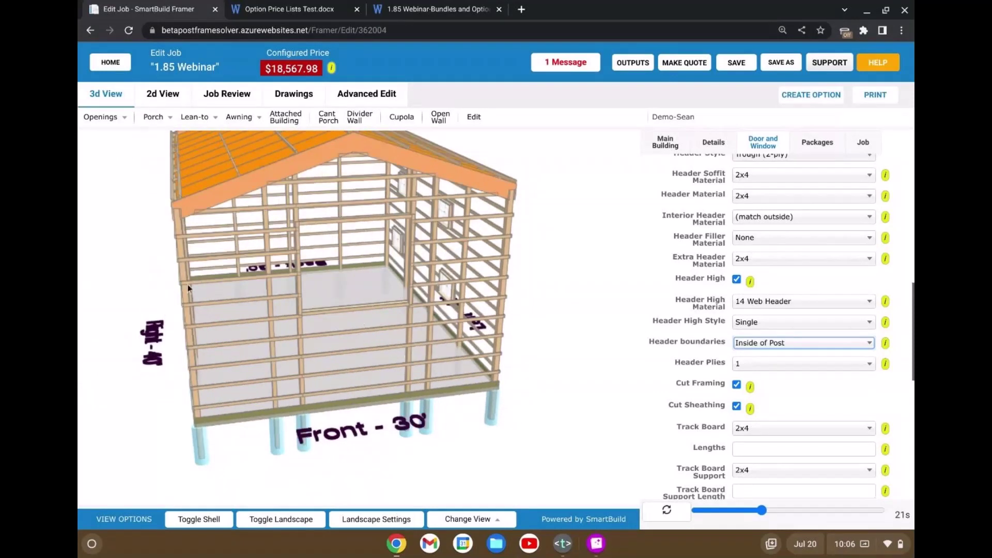
drag(106, 287, 423, 213)
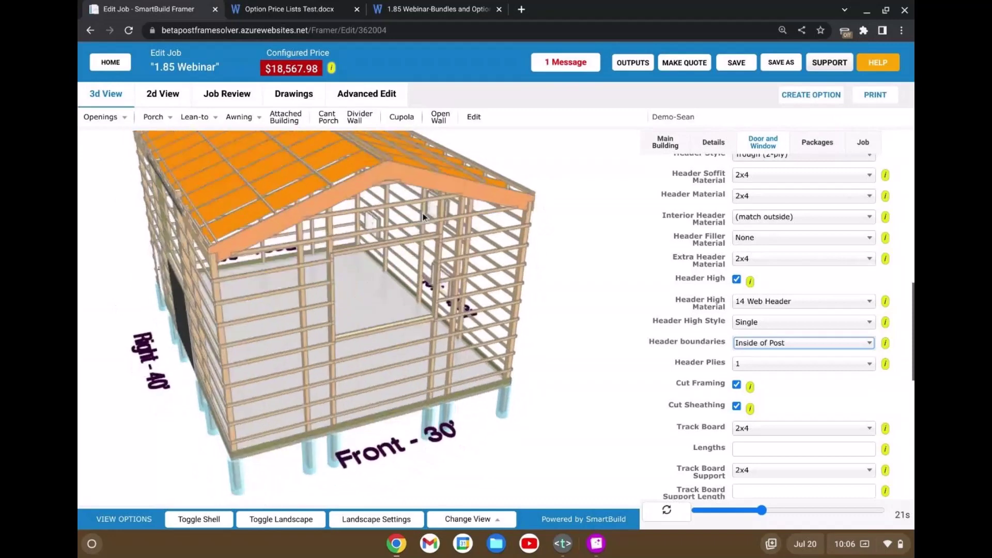
drag(575, 254, 436, 259)
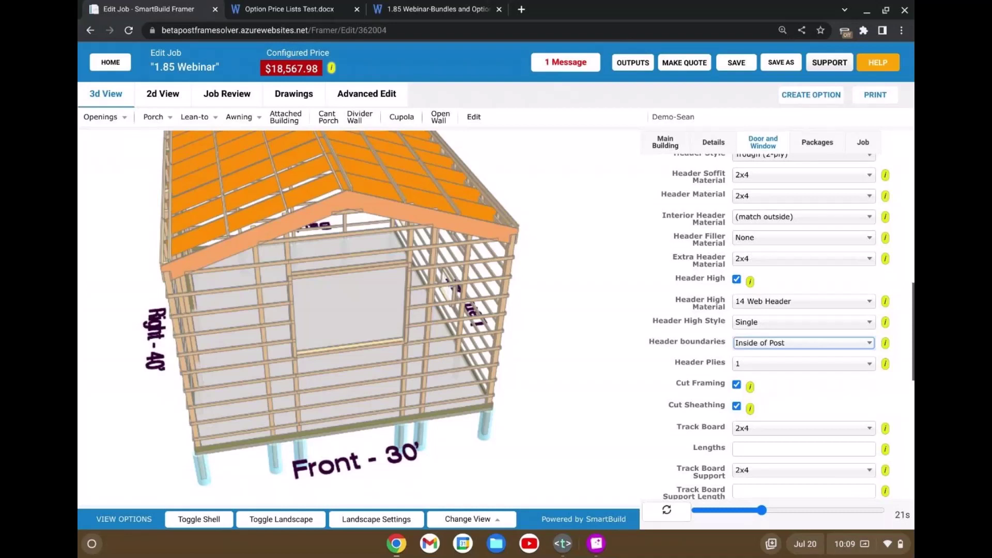
Review the building's Wall Framing details, including post materials and the eave, gable and corner post settings
scroll(711, 265, up, 10)
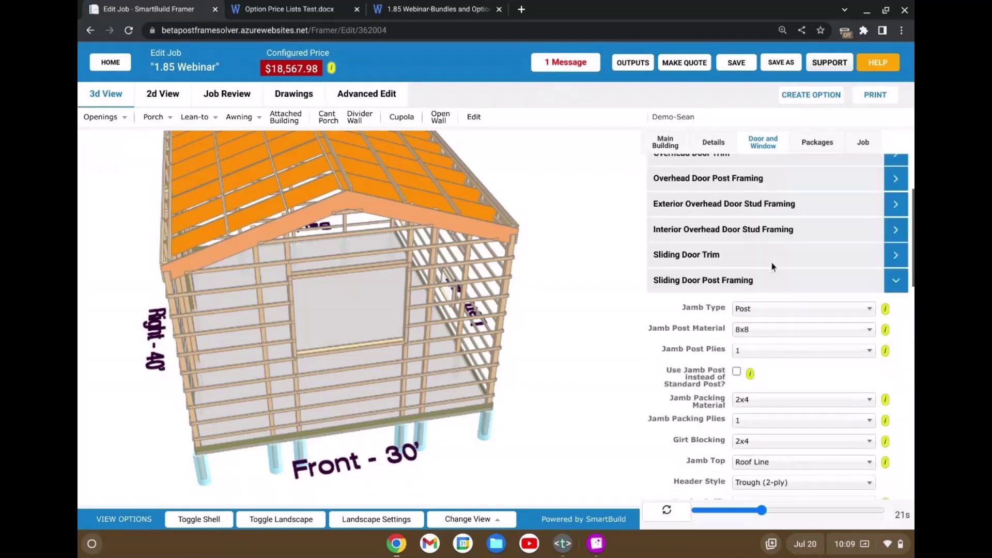
click(720, 143)
click(743, 253)
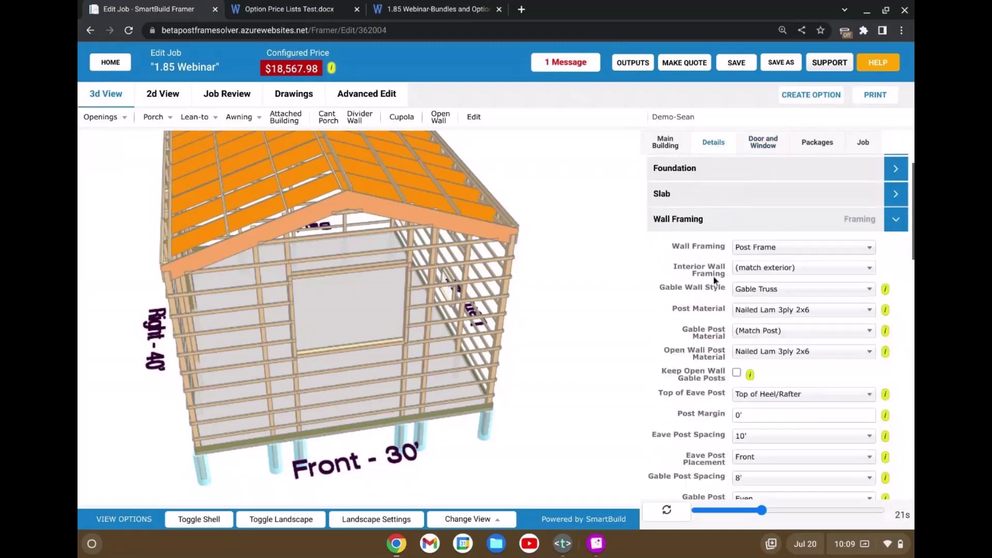
scroll(719, 294, down, 4)
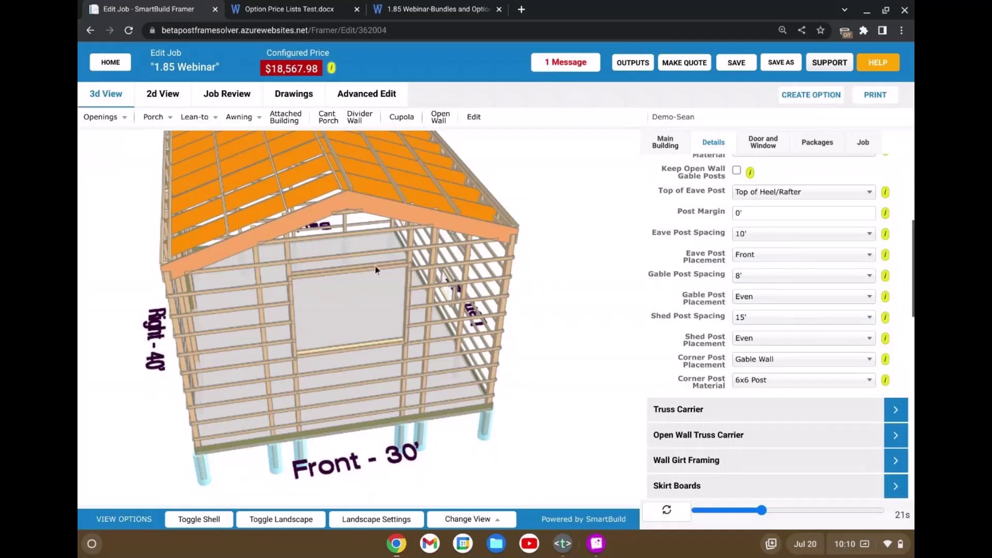
Place two 10' x 7' overhead doors side by side in the back 30' gable wall and regenerate the model
drag(375, 266, 172, 295)
drag(387, 293, 303, 301)
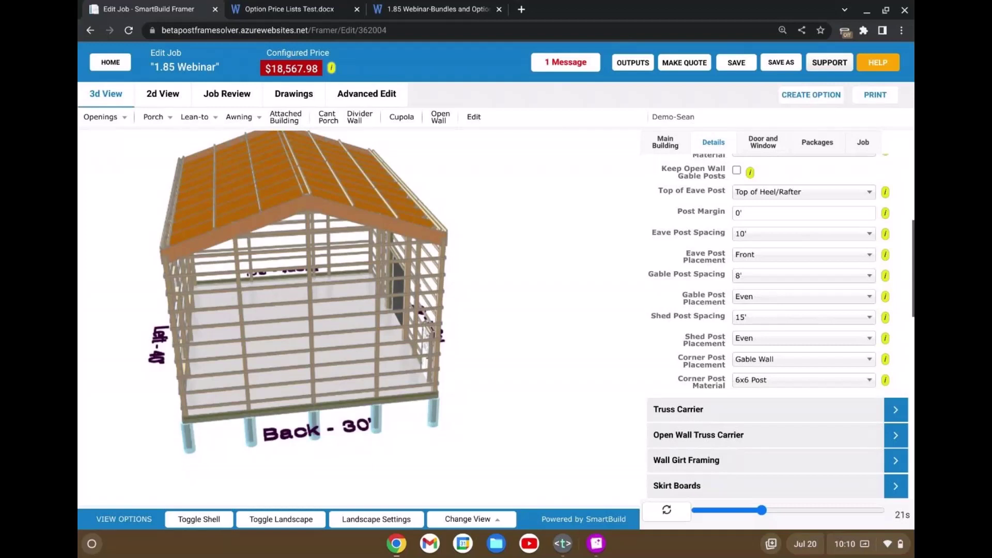
click(90, 116)
click(200, 169)
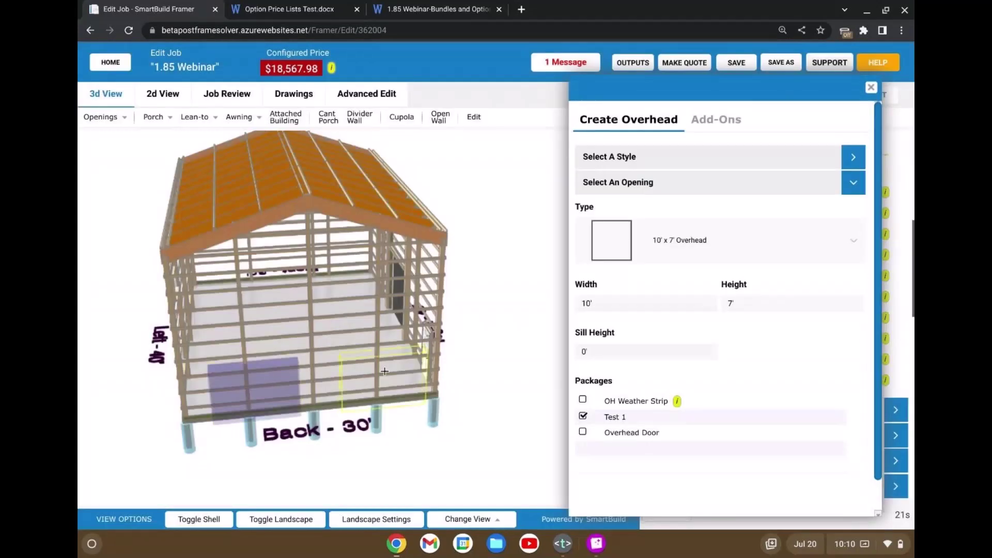
click(379, 371)
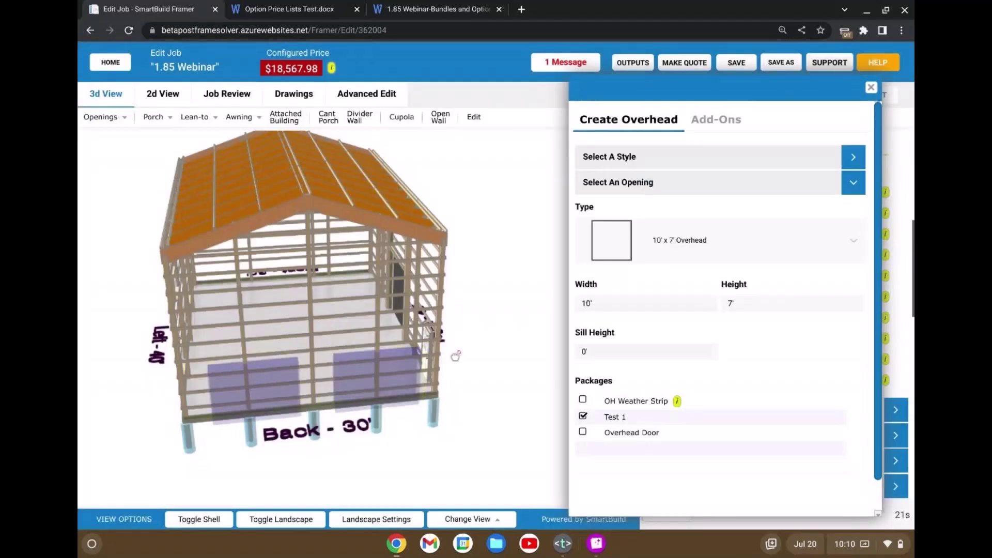
click(872, 88)
click(668, 519)
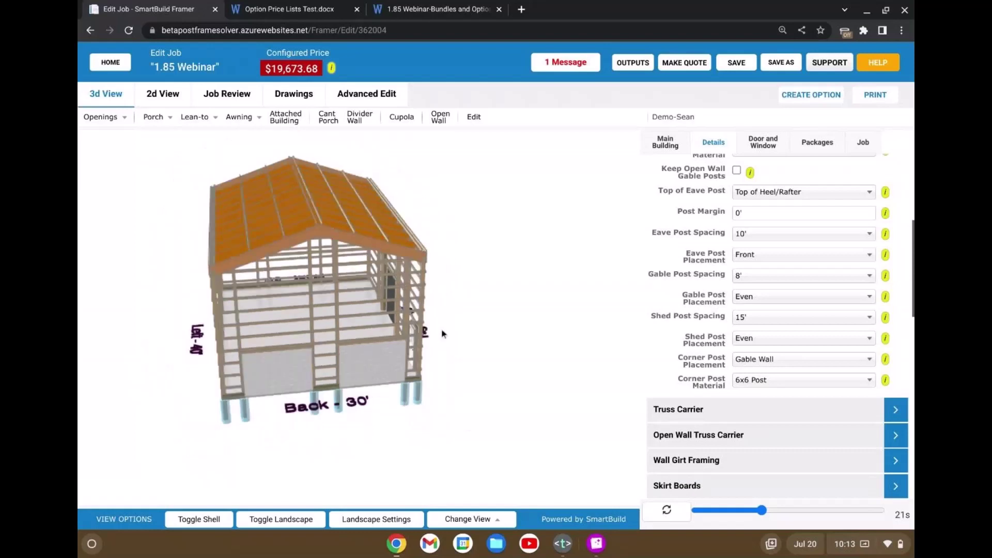
Examine the post and opening framing around the back wall's overhead doors and along the 40' right wall
drag(443, 336, 478, 328)
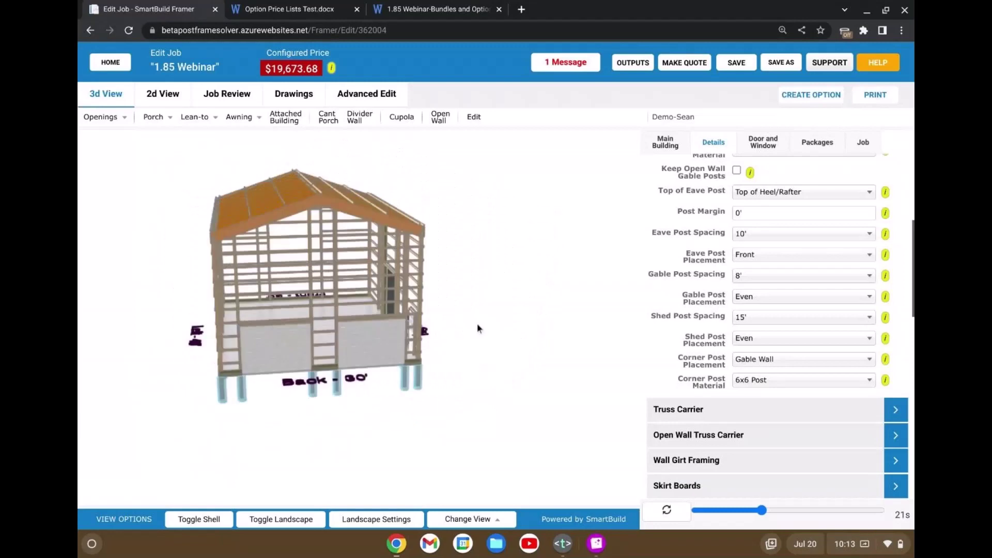
drag(477, 325, 466, 306)
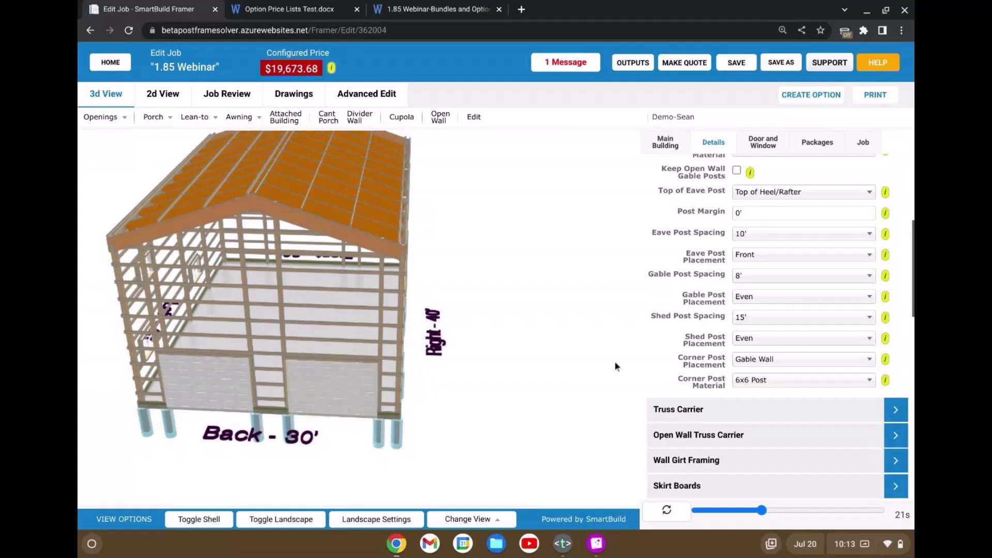
drag(517, 339, 533, 338)
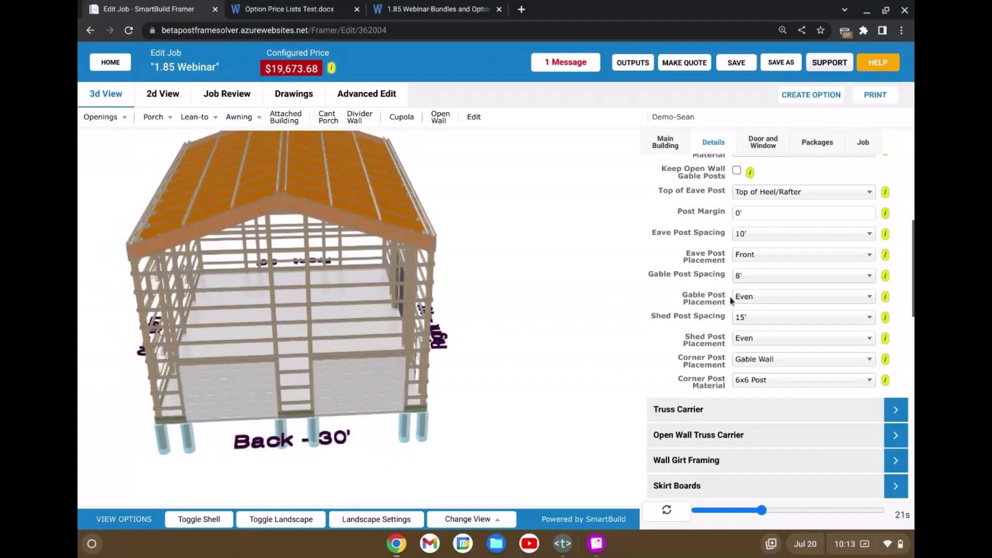
scroll(687, 284, up, 1)
scroll(688, 284, up, 3)
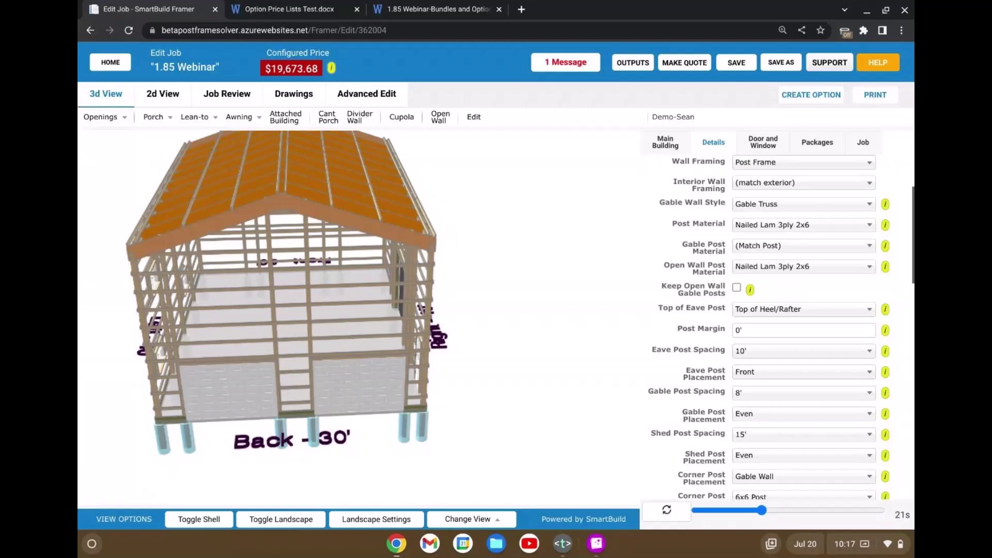
drag(464, 333, 393, 336)
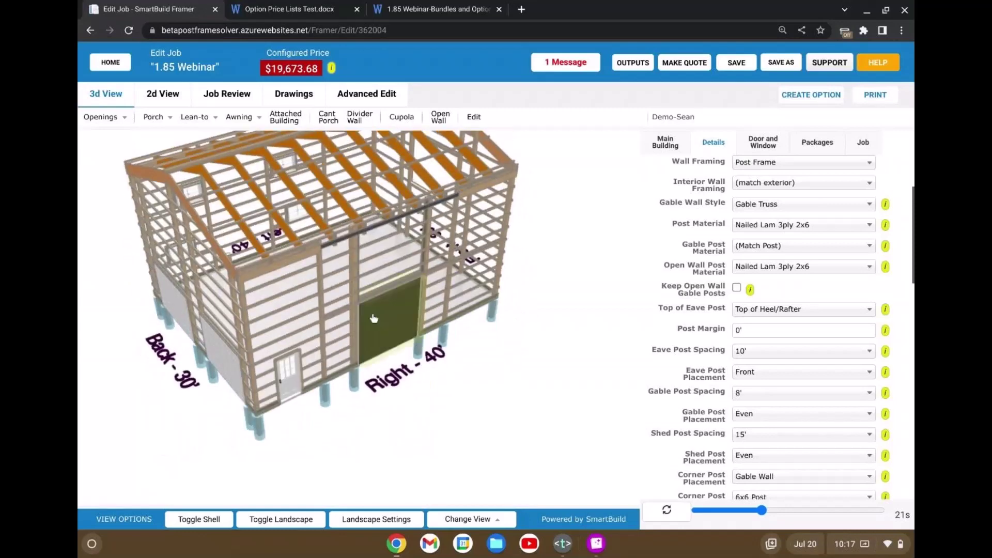
mouse_move(400, 452)
mouse_down()
mouse_move(458, 439)
mouse_move(389, 434)
mouse_move(398, 437)
mouse_up()
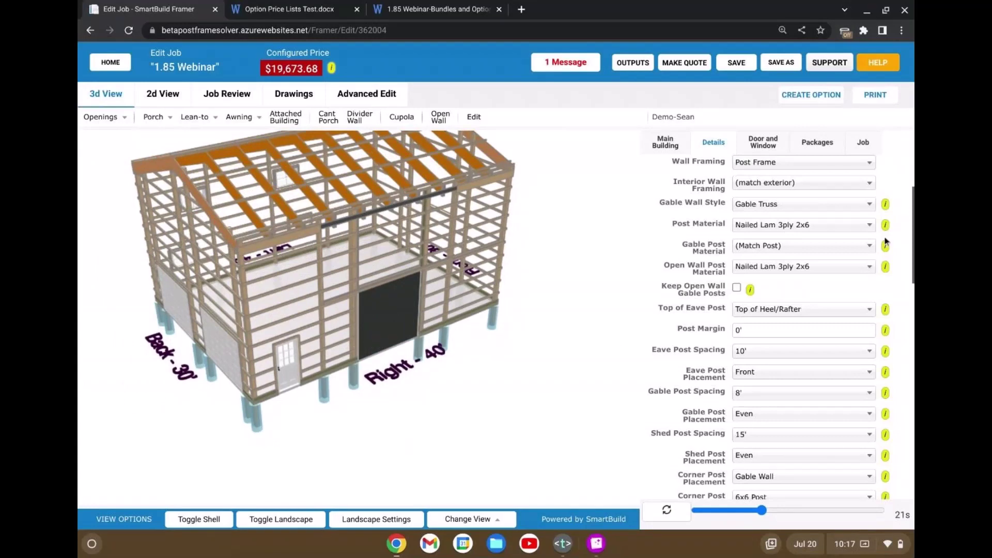
Enable Use Bay Spacing for the building, set the Truss Carrier Style to Single, and regenerate the model
scroll(716, 236, up, 3)
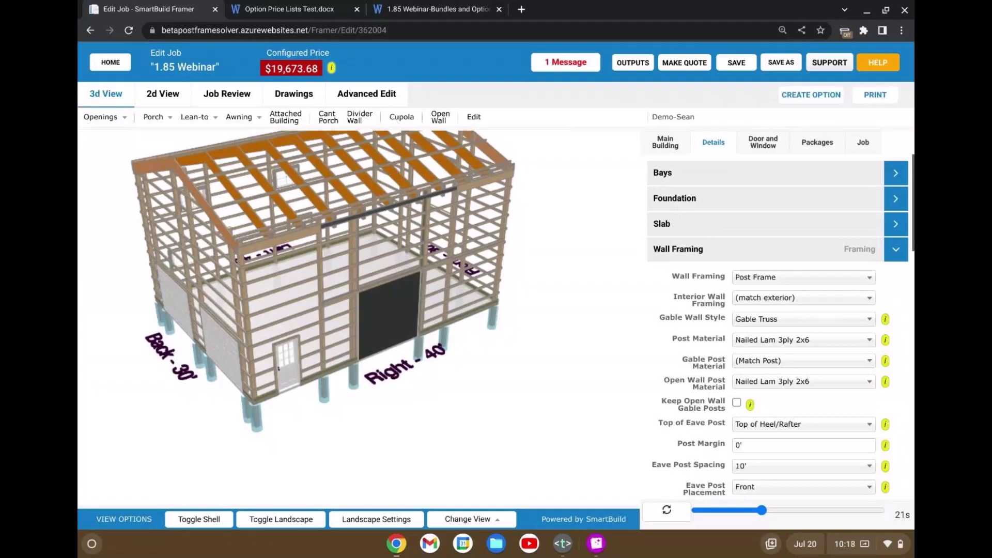
click(726, 173)
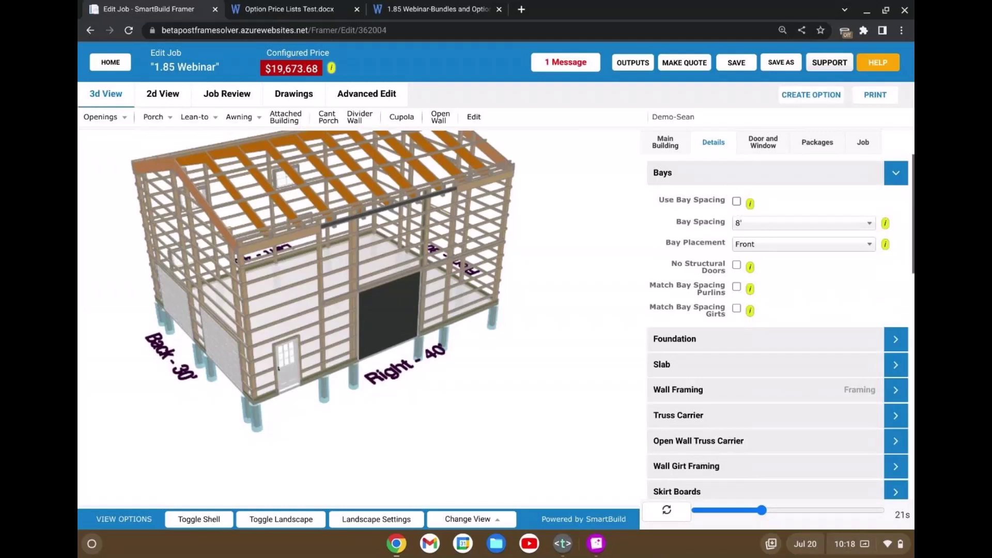
click(737, 201)
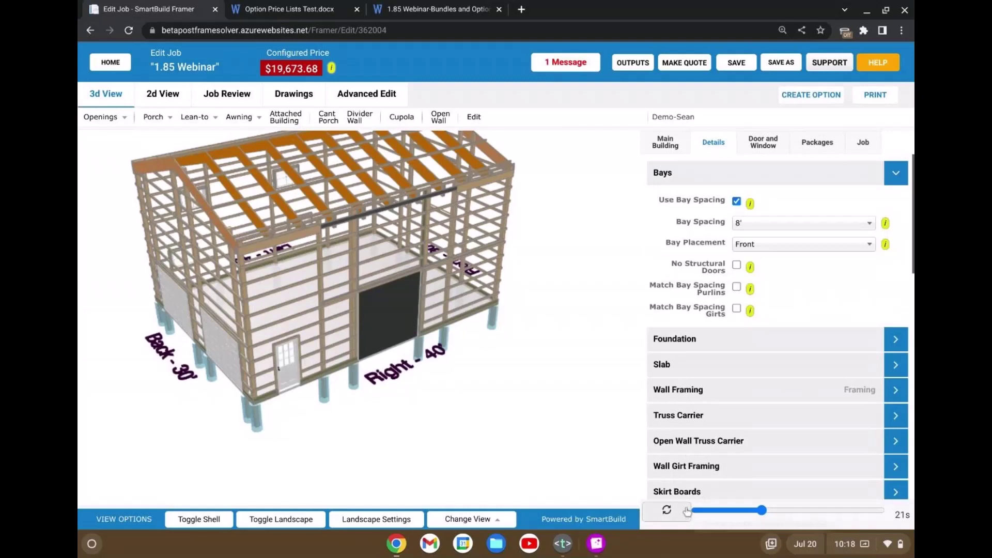
click(743, 417)
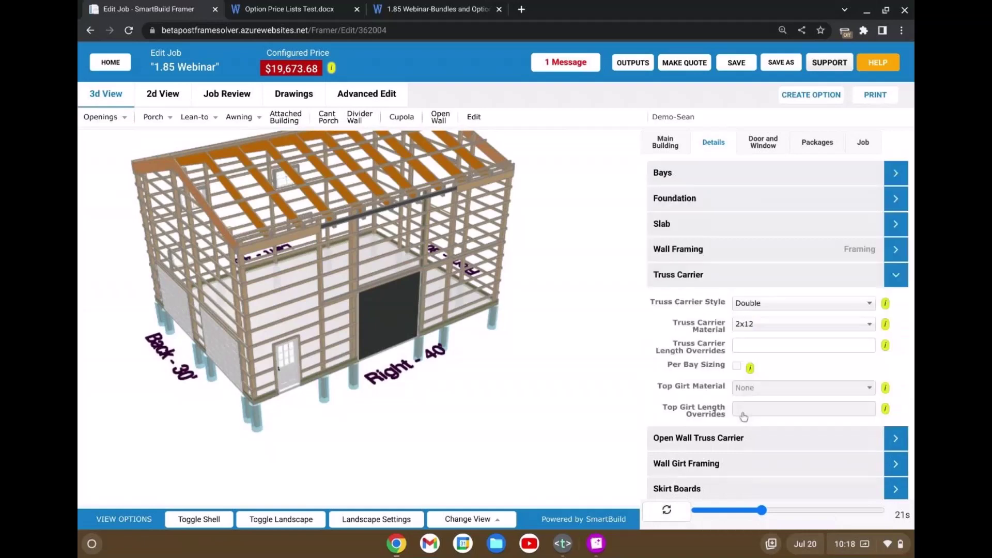
click(775, 306)
click(775, 331)
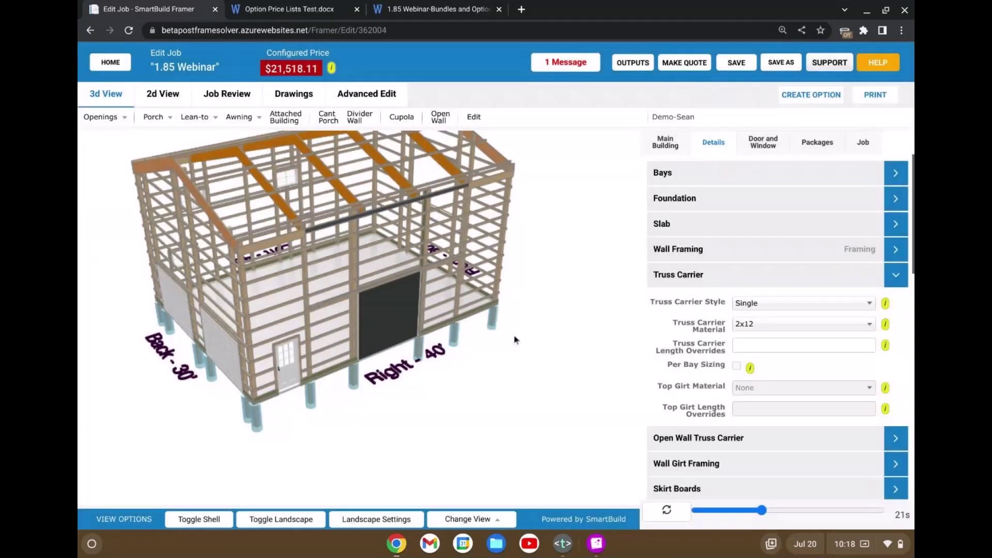
drag(422, 265, 384, 334)
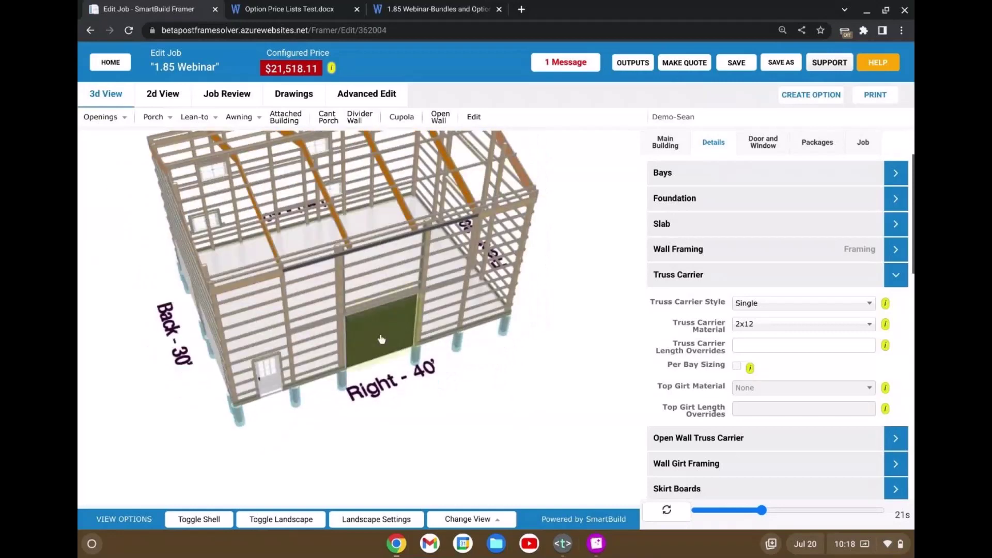
scroll(381, 339, up, 3)
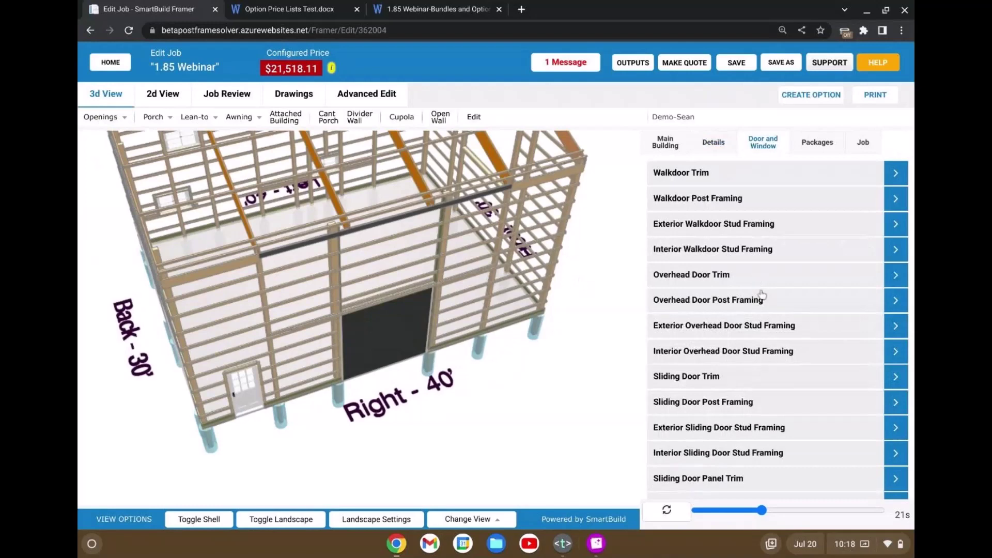
Review the jamb and header settings in the Overhead Door Post Framing, including Header High
click(754, 299)
scroll(737, 343, down, 5)
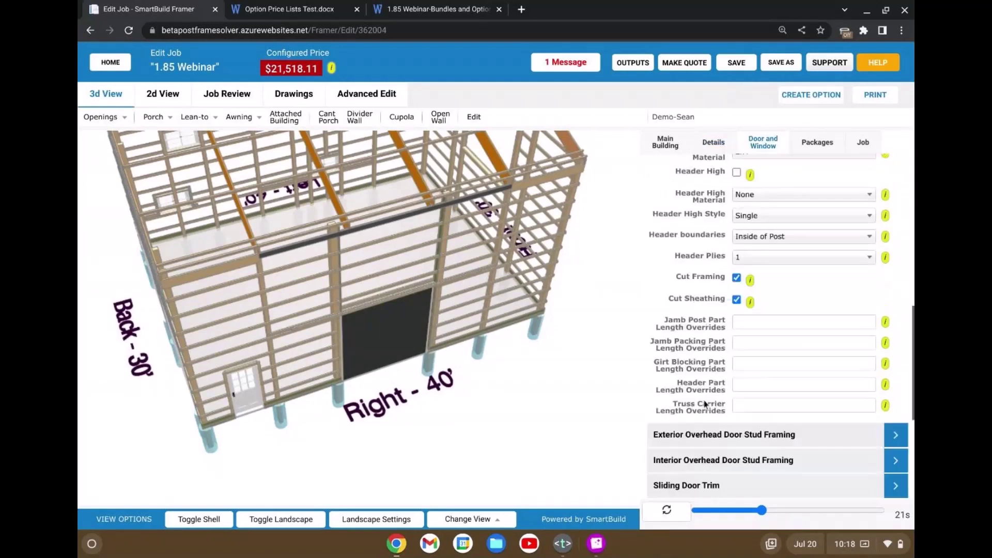
scroll(705, 403, up, 3)
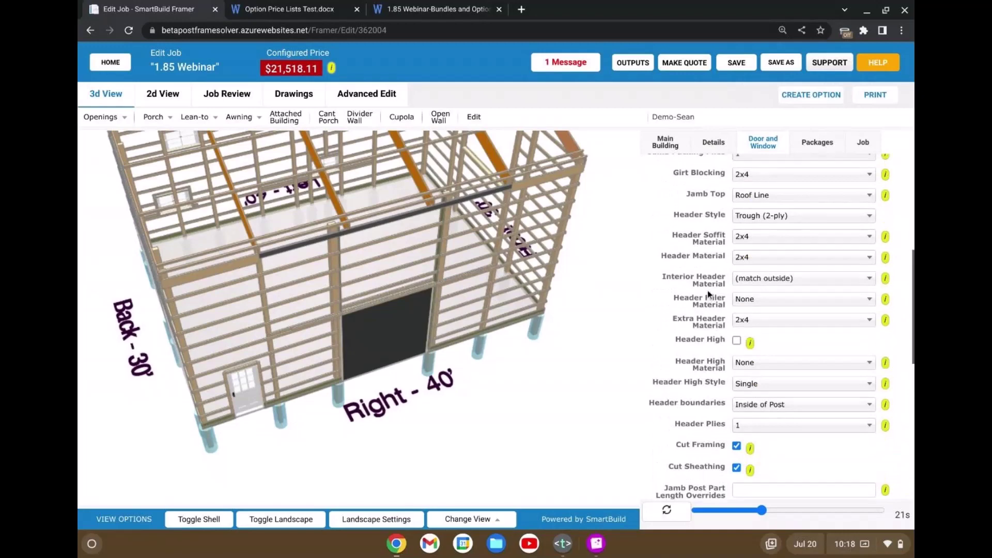
scroll(709, 293, up, 5)
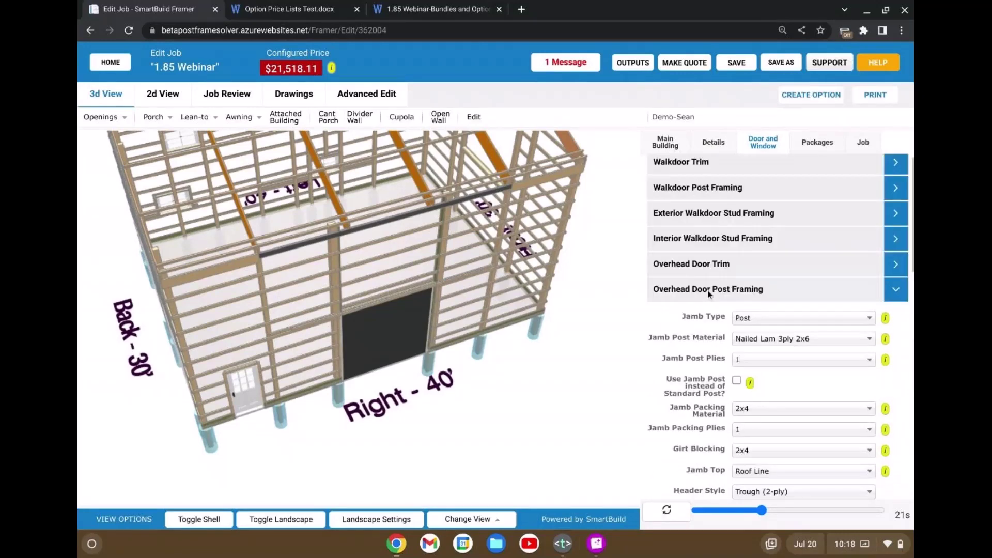
scroll(709, 293, down, 10)
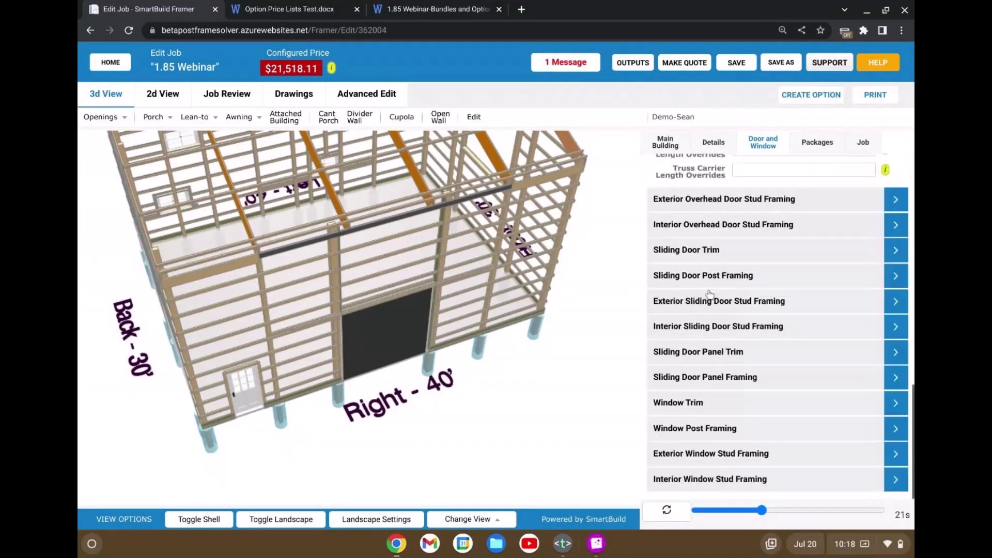
Turn off Header High in the Sliding Door Post Framing and regenerate the model
click(717, 283)
scroll(716, 305, down, 4)
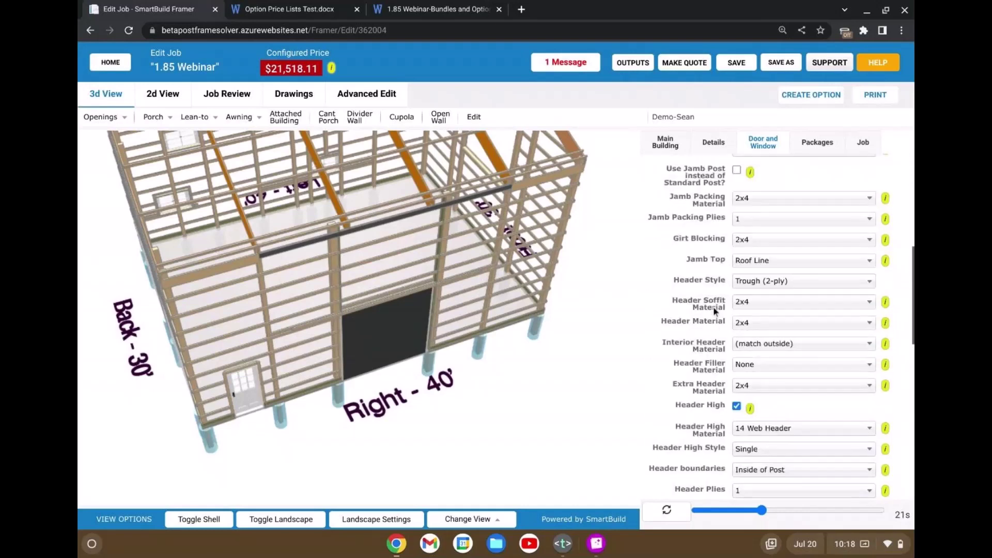
scroll(715, 310, down, 1)
click(737, 370)
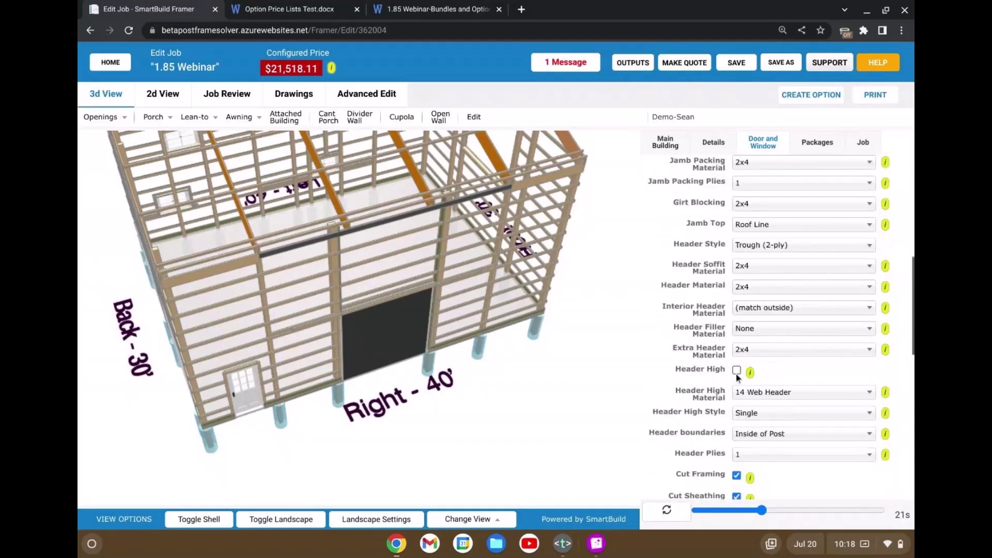
click(665, 517)
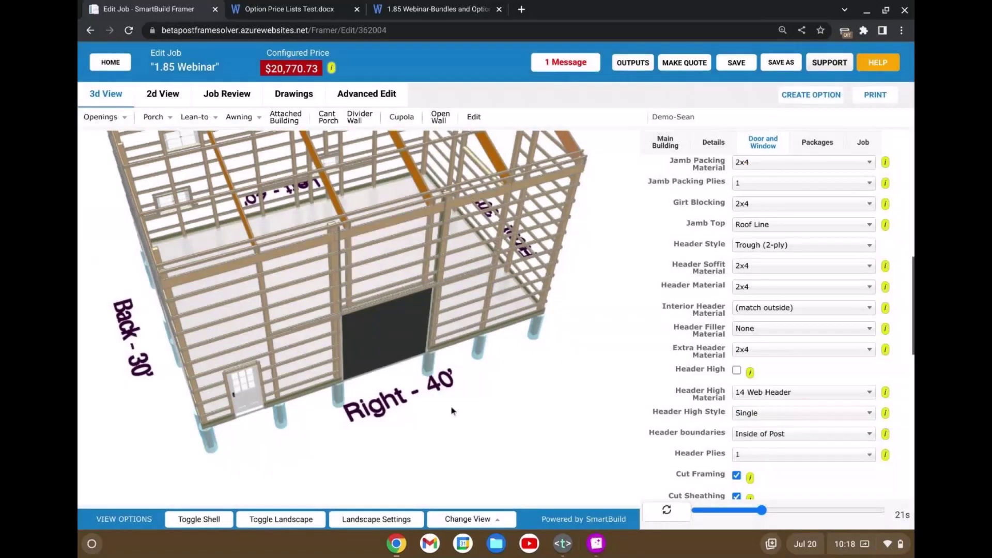
Set the sill height of the sliding door in the 40' right wall to 10' and update the opening
mouse_move(452, 409)
mouse_down()
mouse_move(418, 383)
mouse_move(452, 391)
mouse_up()
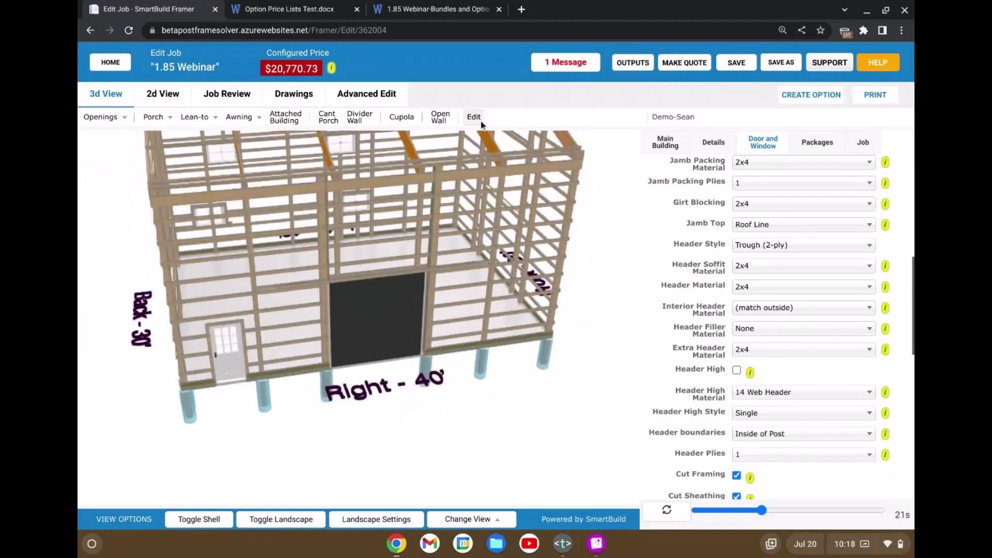
click(477, 120)
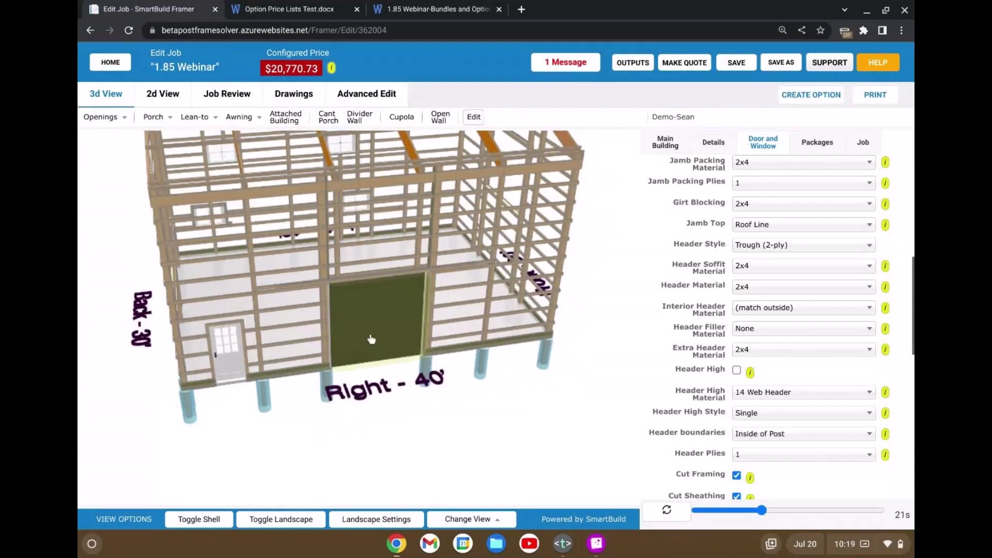
click(371, 321)
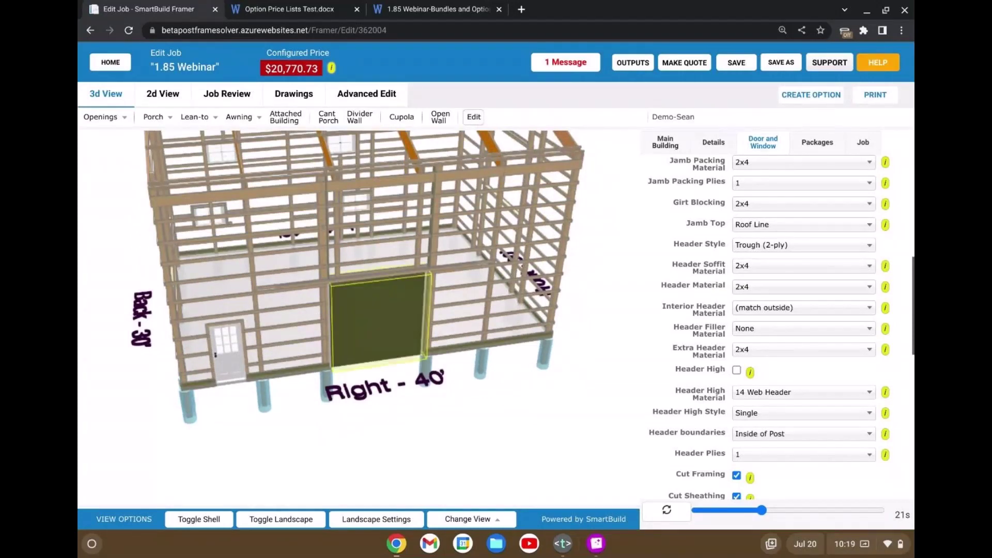
double_click(381, 321)
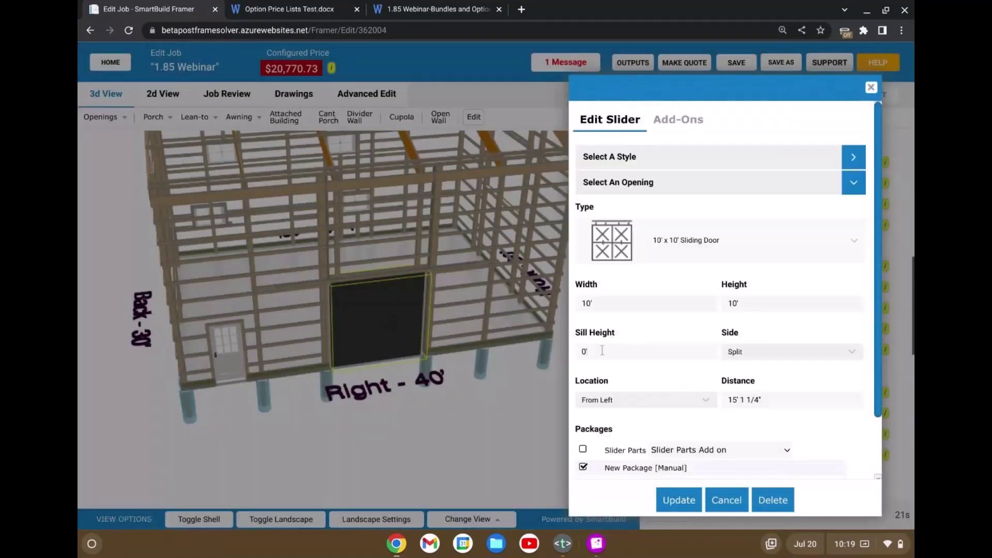
key(BackSpace)
key(BackSpace)
text(10)
click(666, 500)
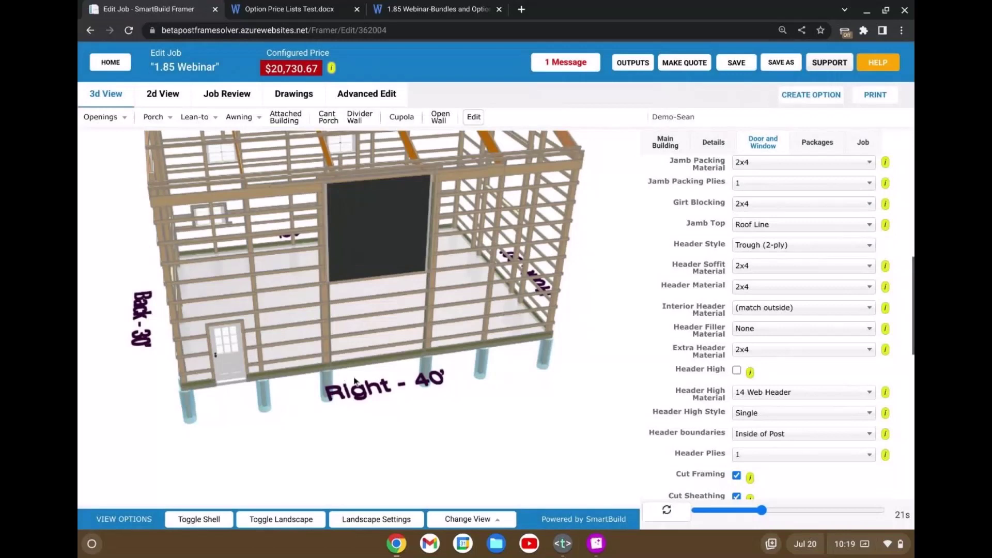
mouse_move(355, 381)
mouse_down()
mouse_move(435, 414)
mouse_move(347, 368)
mouse_up()
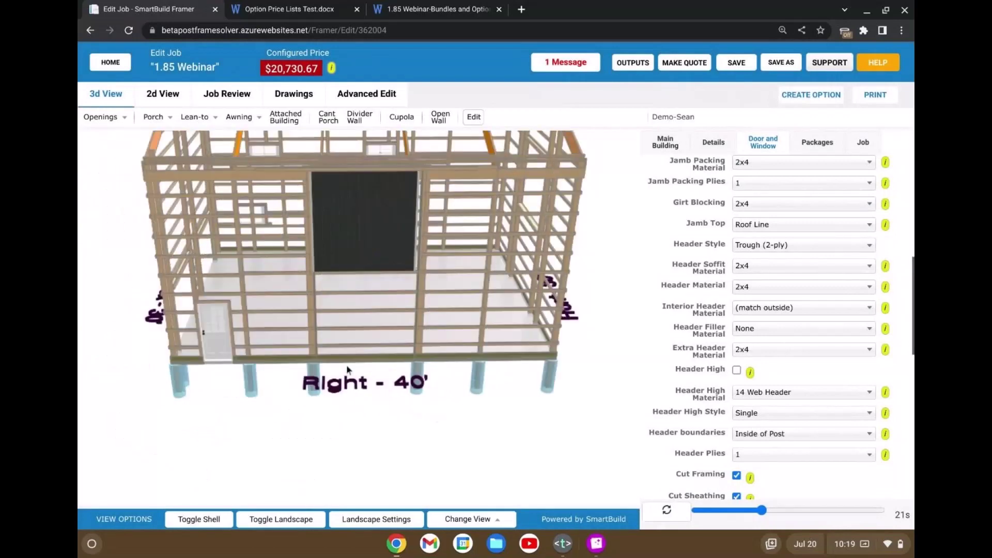
Set the right wall sliding door's sill height to 5' and inspect the framing around the opening
click(378, 241)
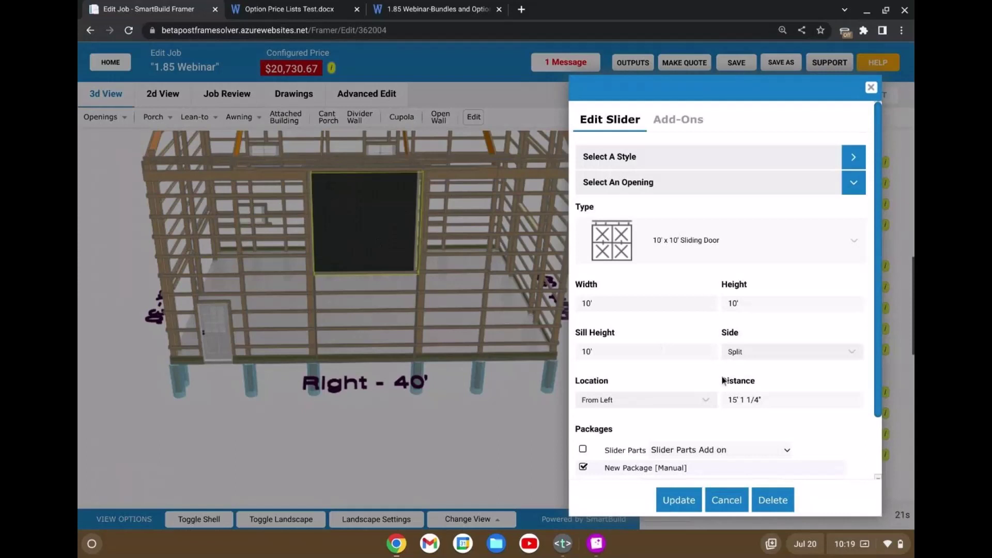
double_click(613, 350)
text(5)
click(674, 501)
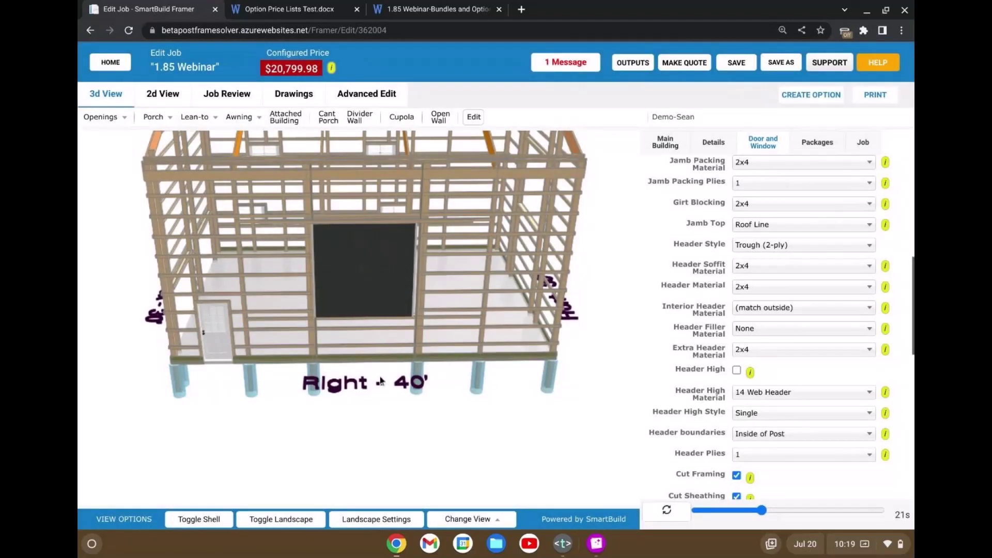
drag(429, 349, 405, 407)
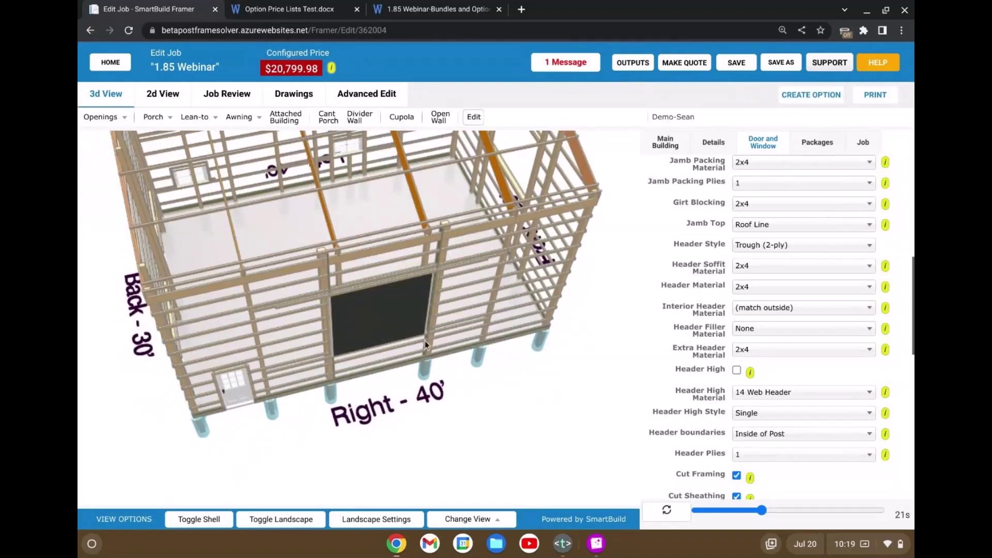
drag(540, 384, 515, 380)
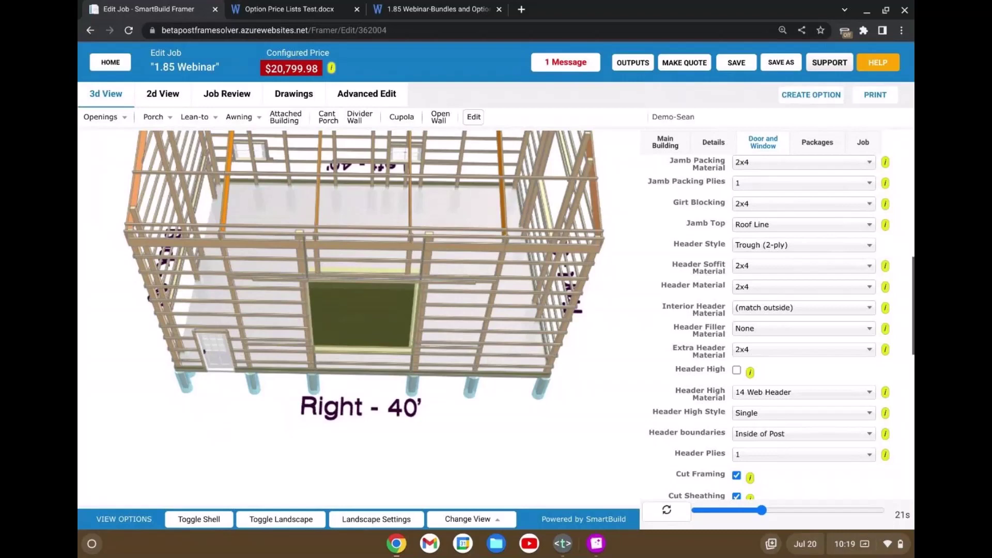
drag(360, 341, 299, 420)
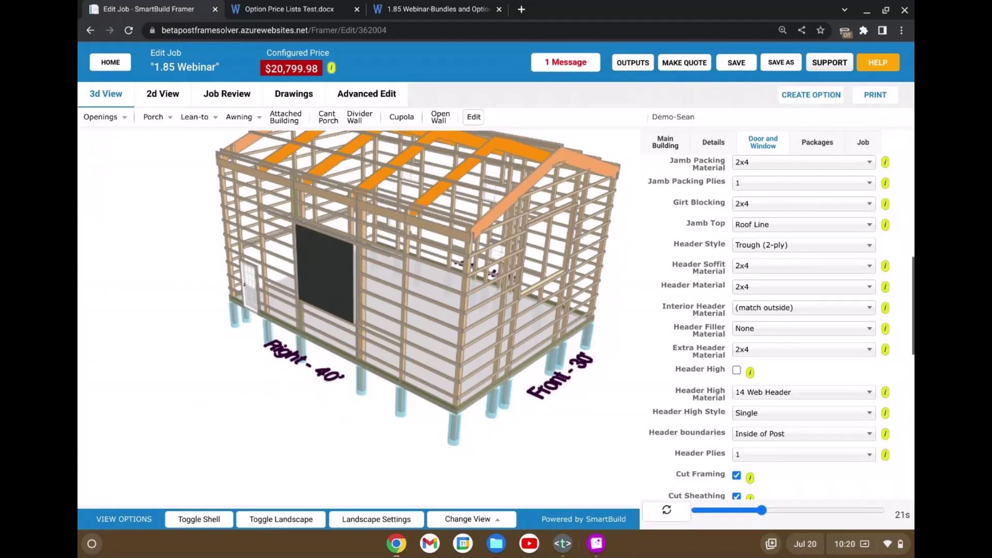
Review the post material, spacing and placement settings in the building's Wall Framing details and inspect the right wall framing
scroll(733, 330, up, 3)
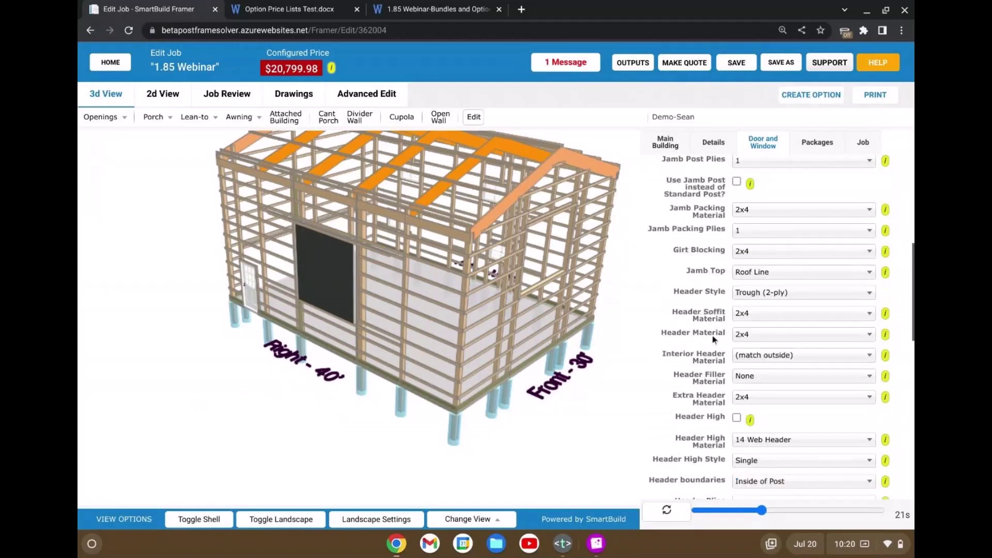
scroll(711, 340, up, 6)
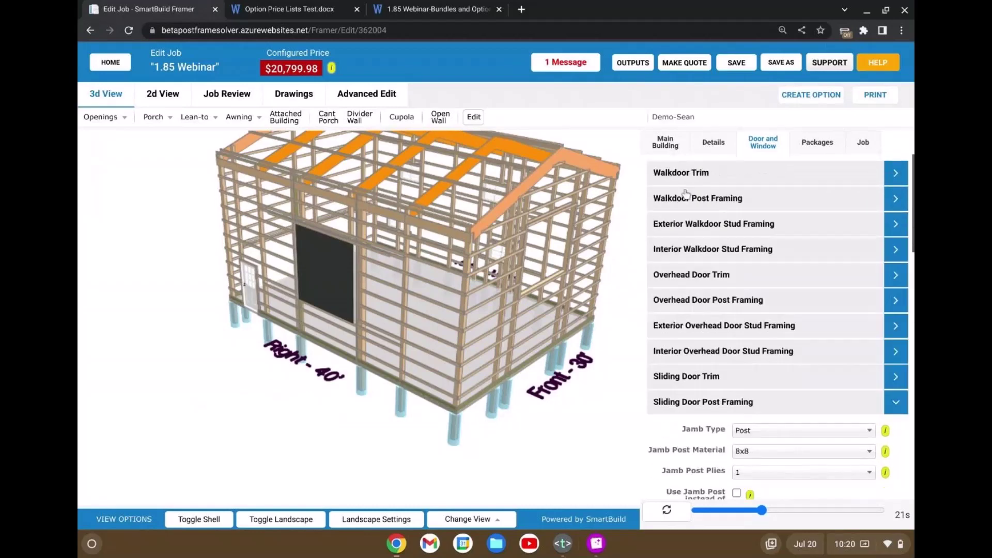
click(705, 149)
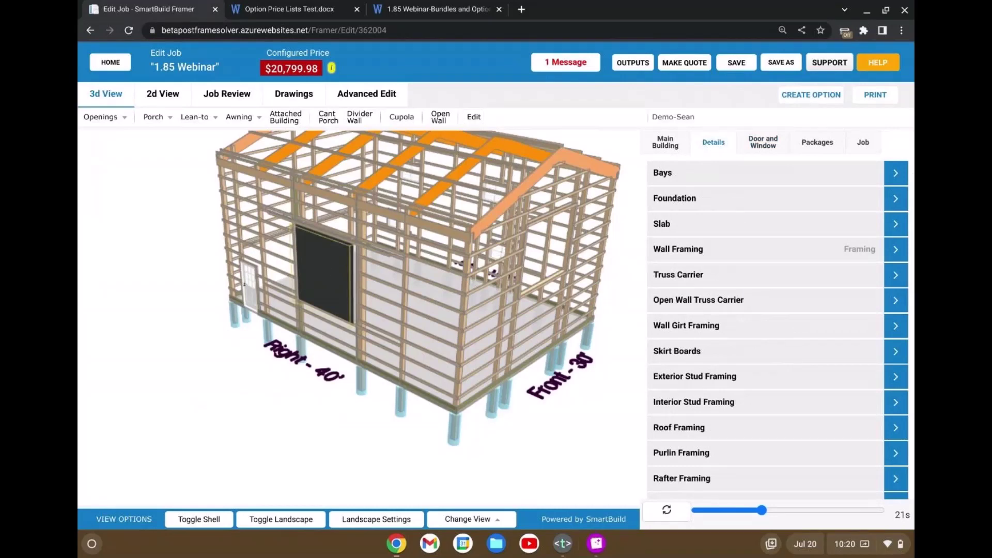
click(762, 253)
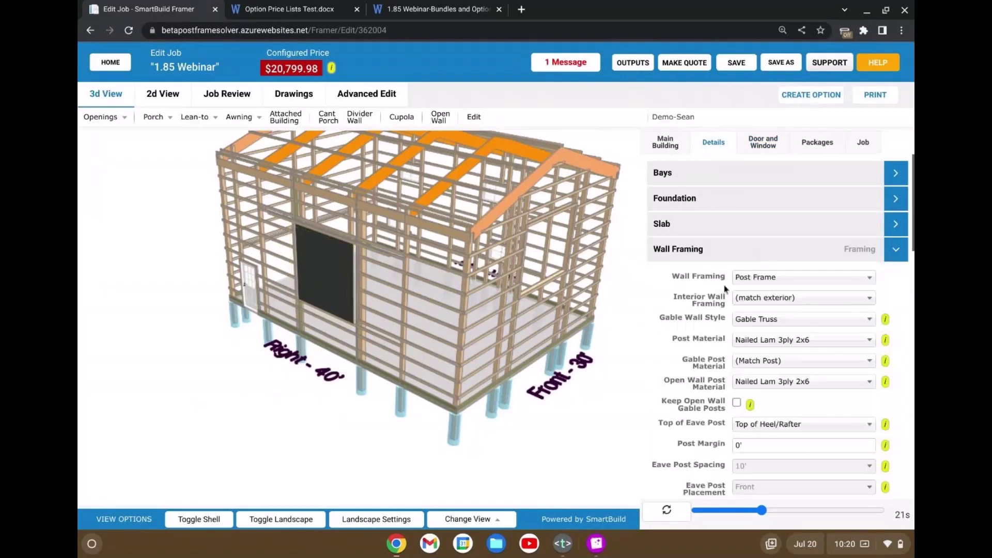
scroll(720, 299, down, 2)
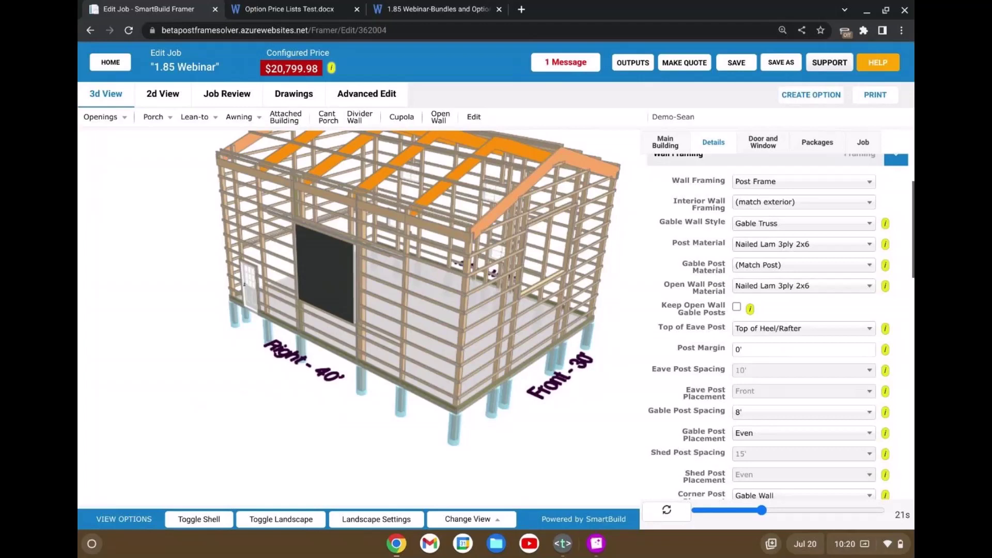
drag(437, 292, 558, 301)
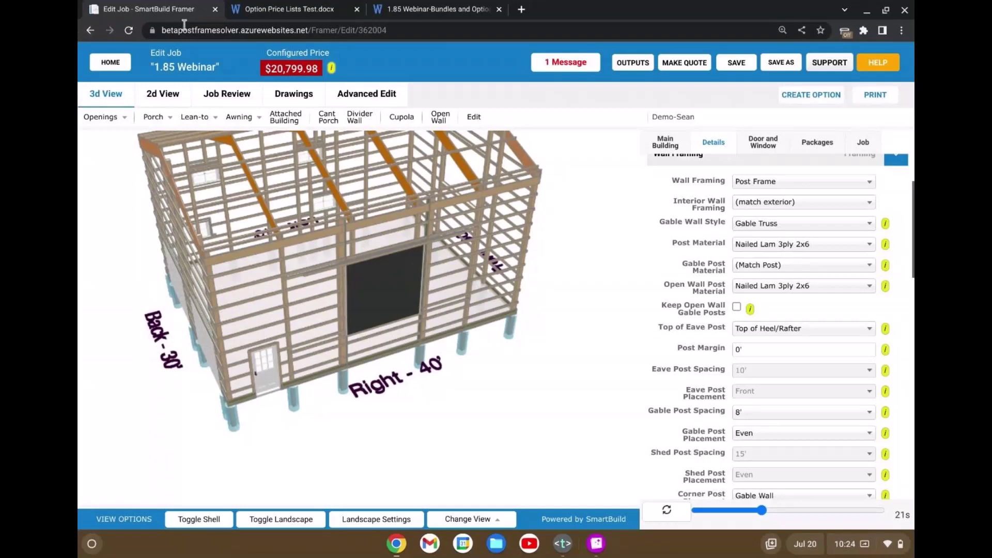
Review the size, sill height, location and package settings of the sliding door in the 40' right wall
drag(178, 30, 162, 31)
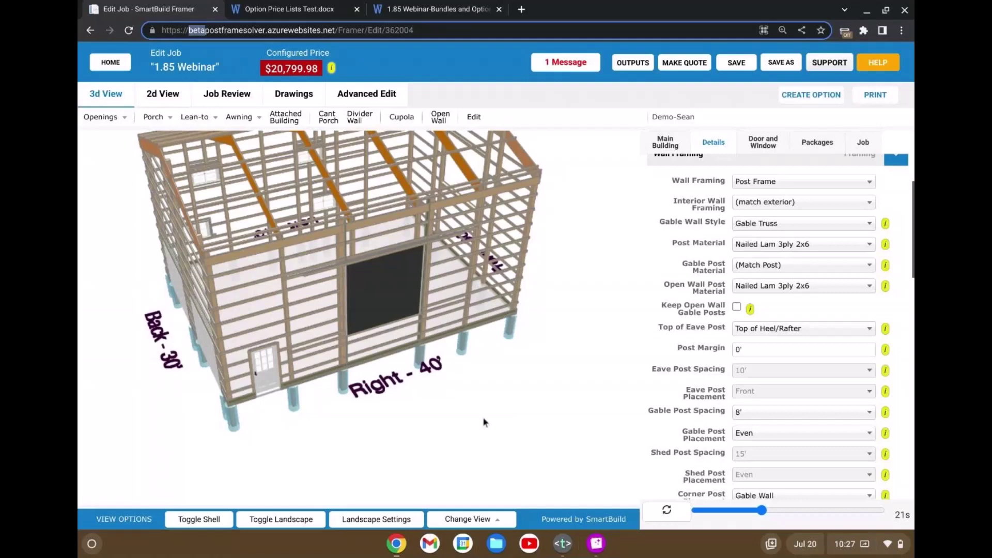
drag(521, 439, 481, 451)
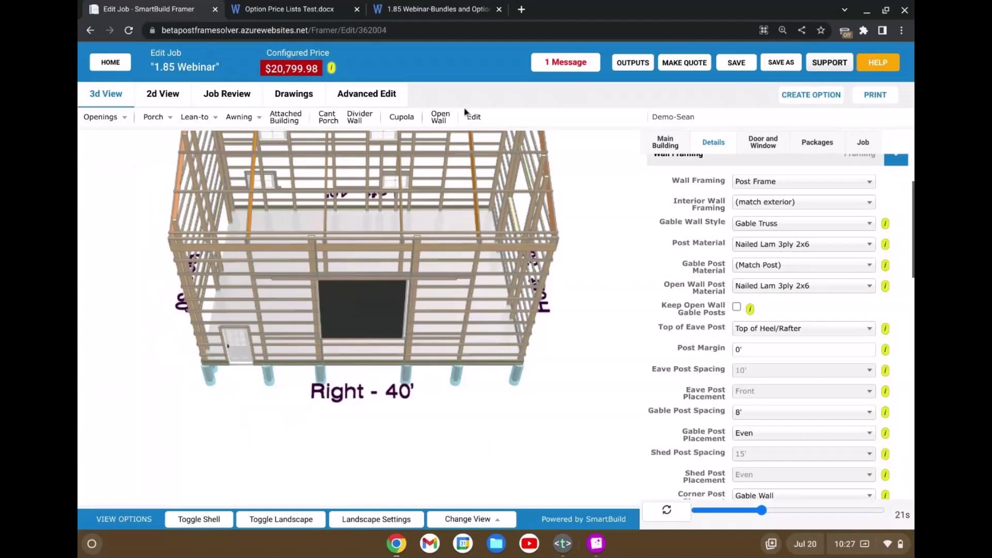
click(475, 117)
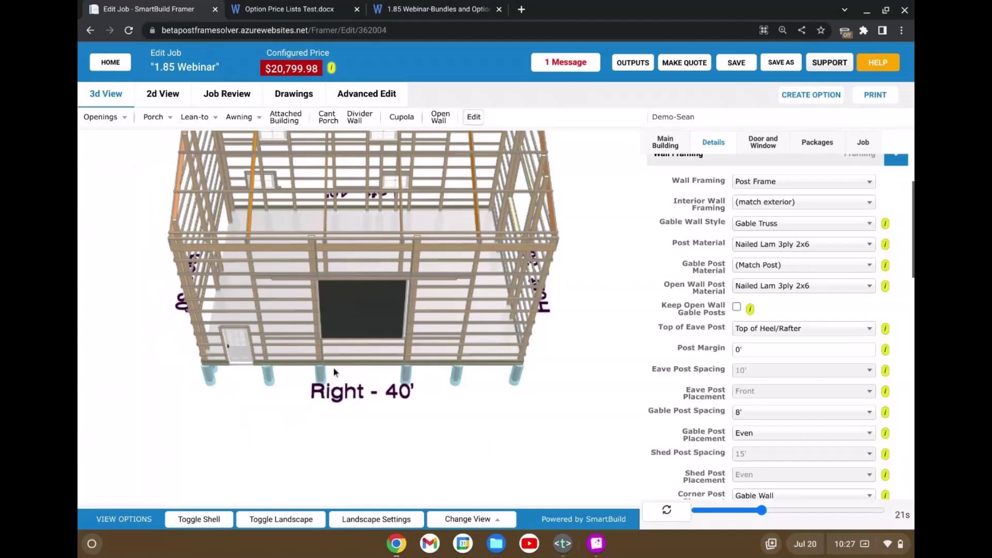
click(338, 311)
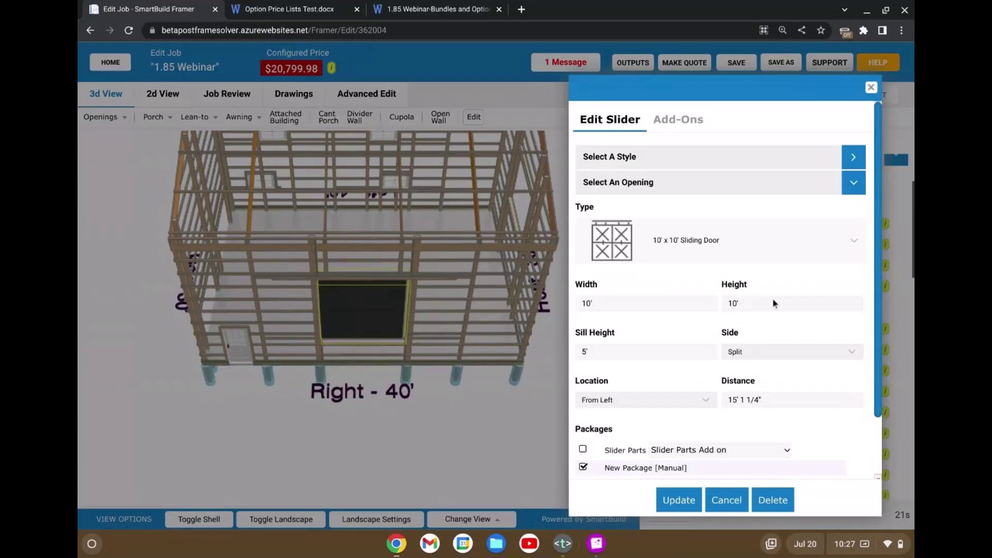
click(743, 500)
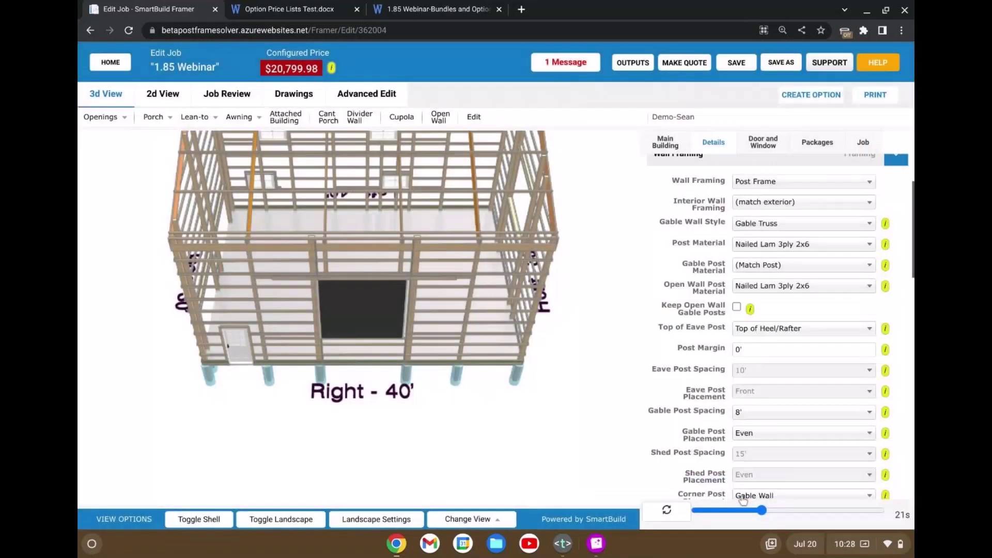
Leave the job with its changes saved and open the Setup Wizard
click(110, 62)
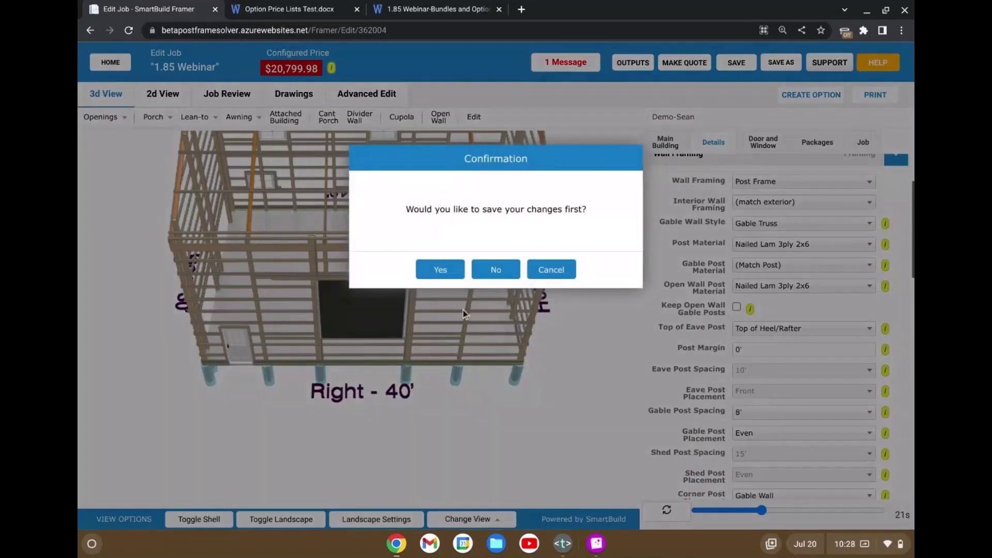
click(440, 280)
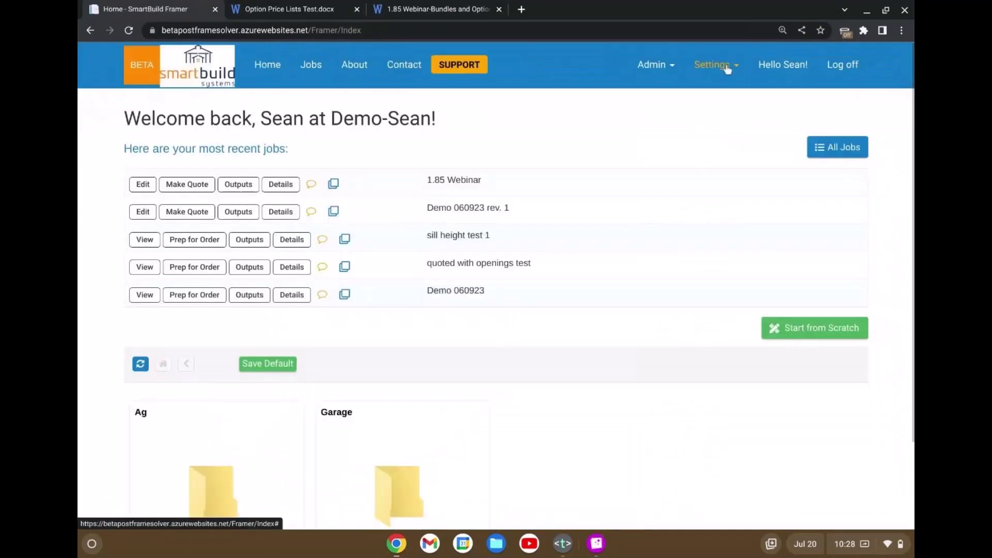
click(727, 69)
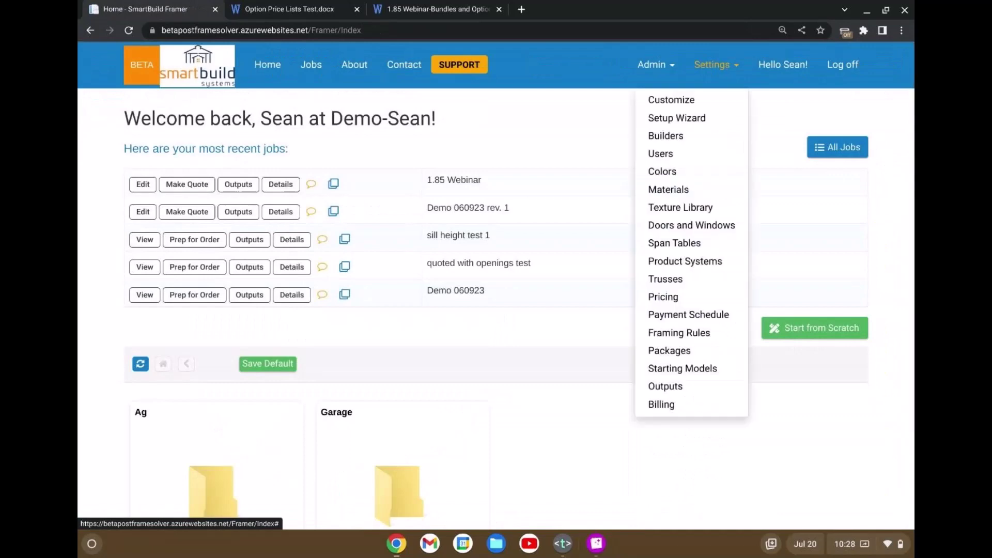
click(710, 123)
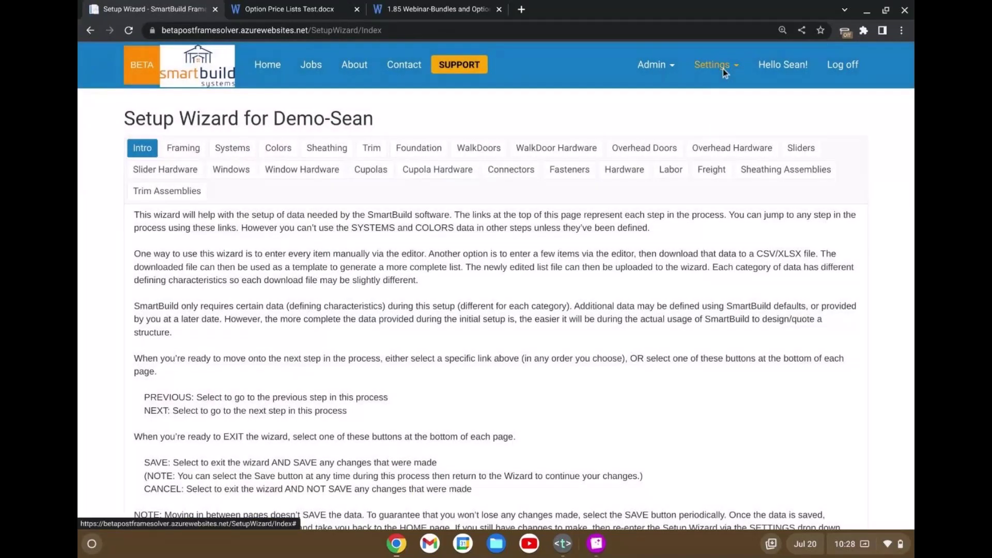
Open the 10'w x 10'h Overhead entry for editing from the overhead doors in the Doors and Windows settings
click(723, 69)
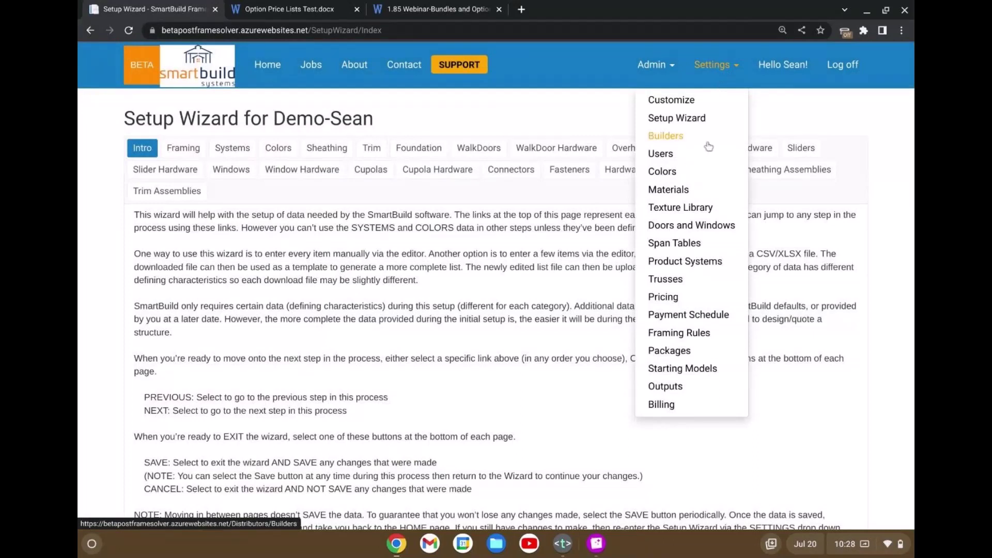
click(704, 227)
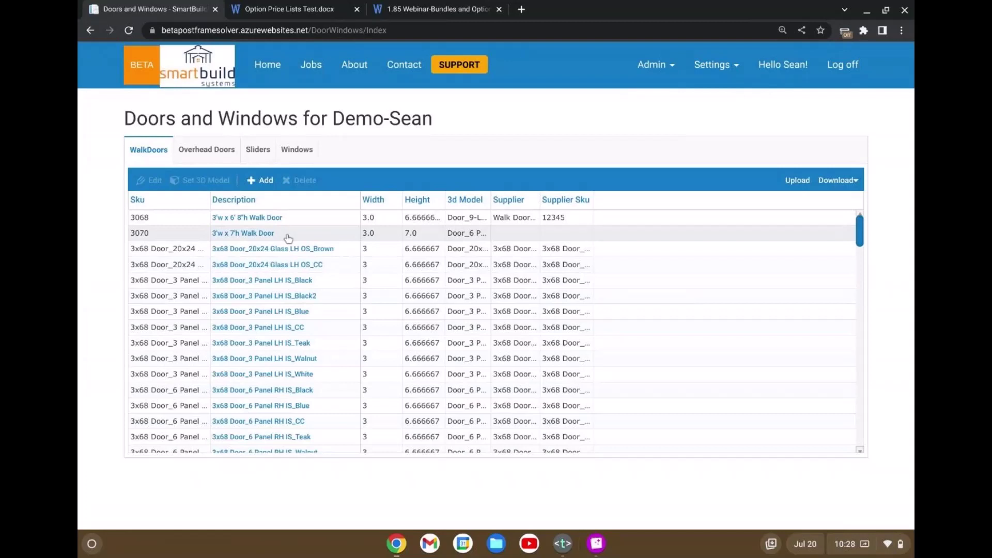
click(182, 151)
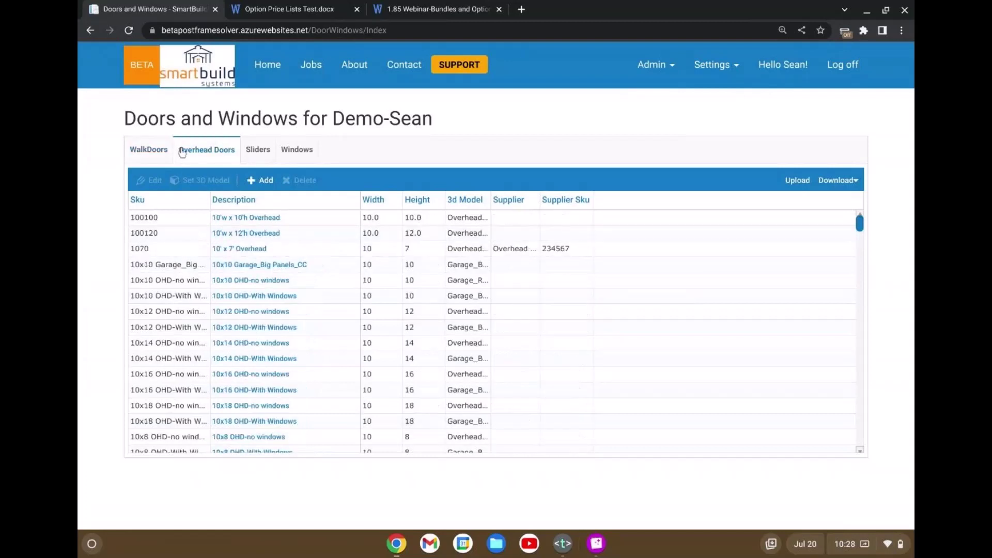
click(330, 223)
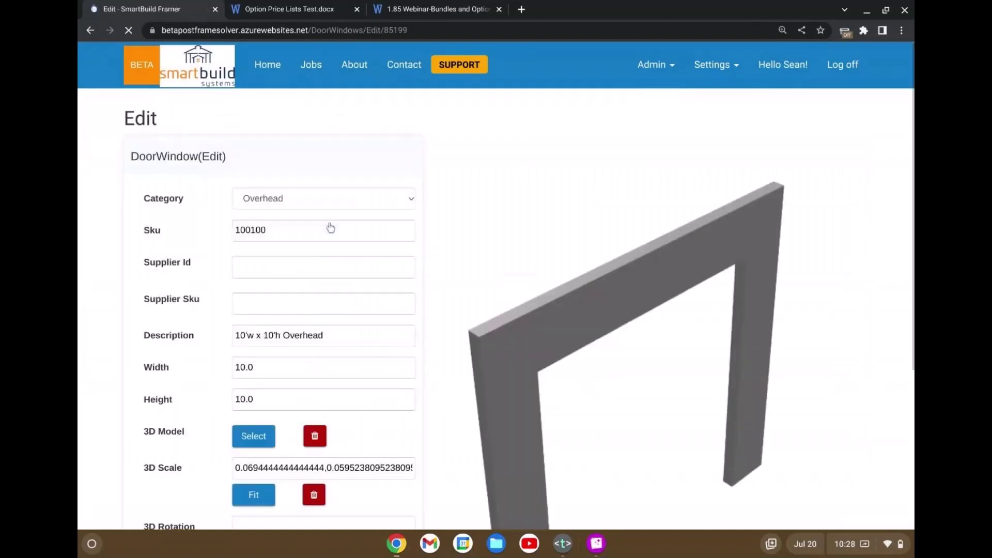
Examine the width, height and description fields of the 10'w x 10'h Overhead door
click(278, 365)
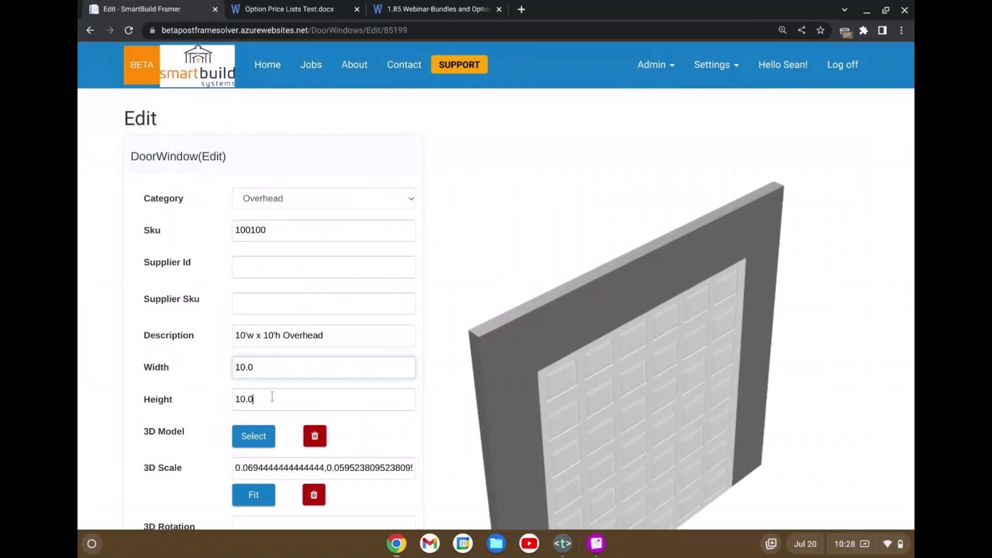
click(272, 398)
scroll(346, 366, down, 1)
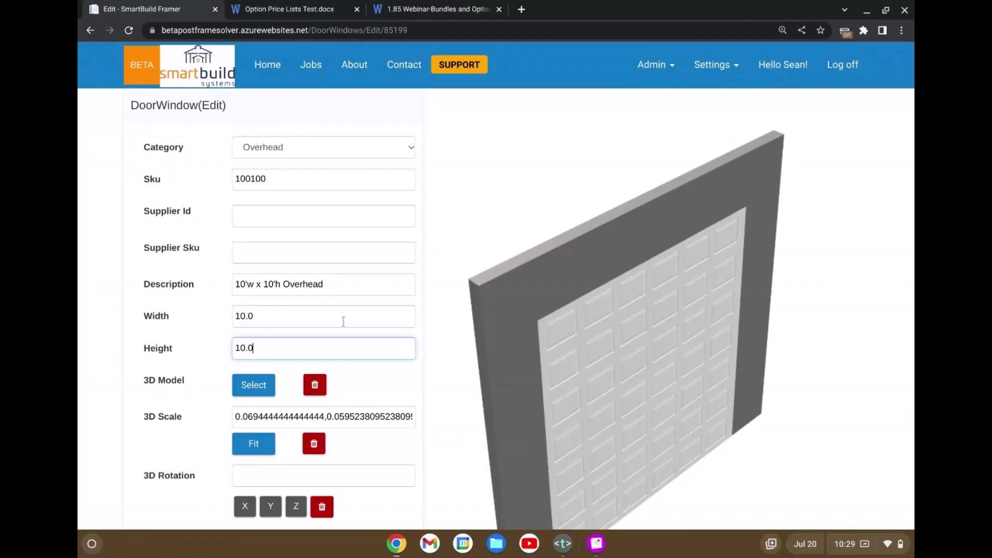
click(356, 285)
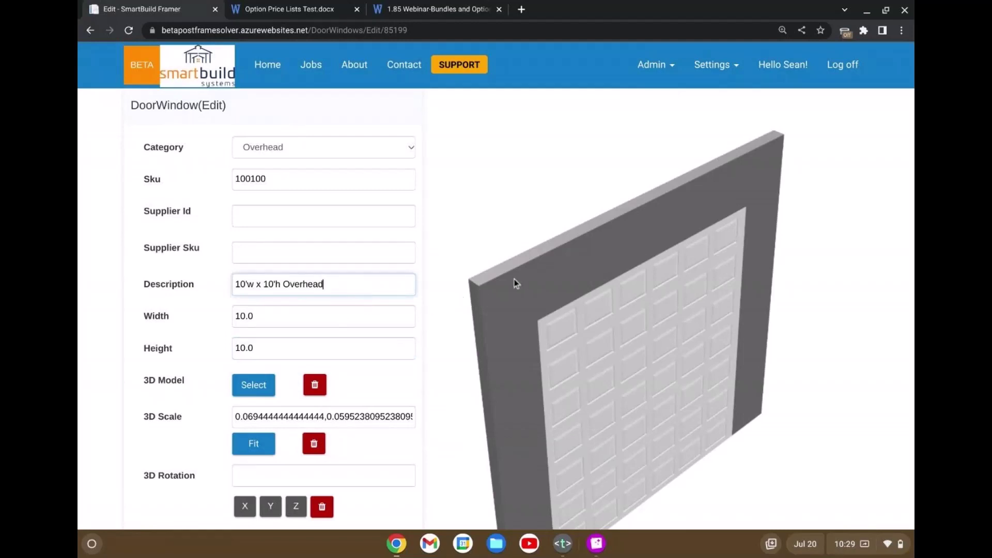
scroll(507, 277, up, 2)
scroll(504, 275, down, 2)
scroll(340, 208, up, 1)
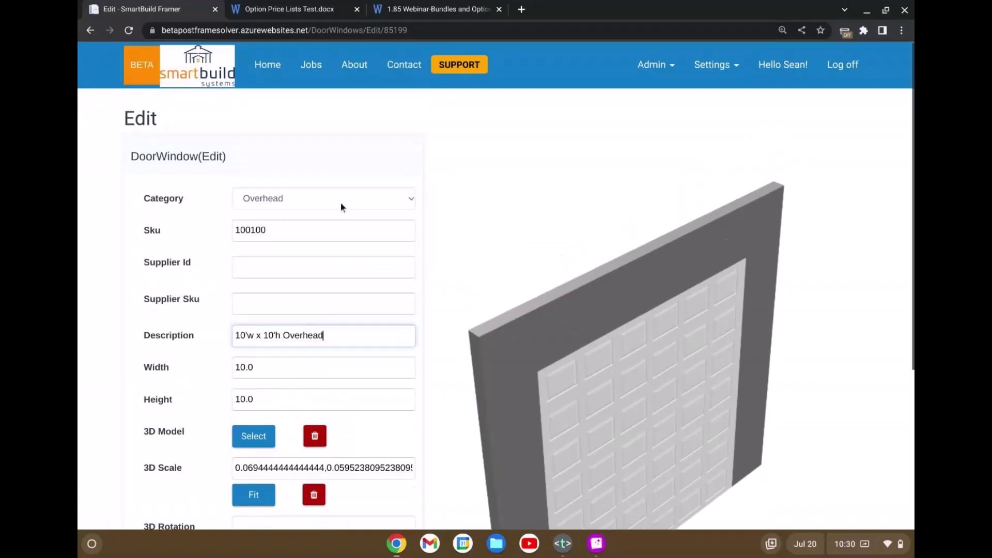
Return to the Doors and Windows settings and show the file formats available for downloading the walk door list
click(716, 65)
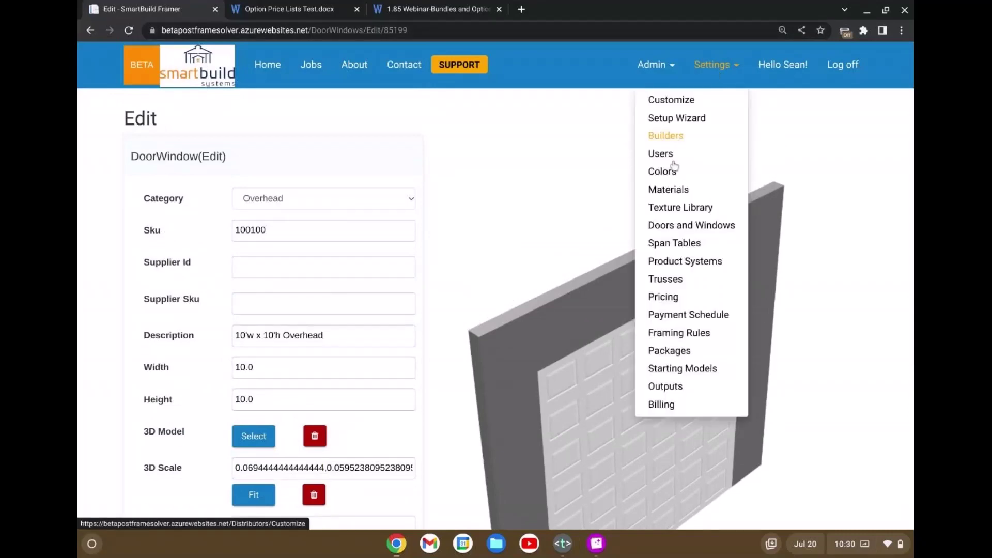
click(691, 225)
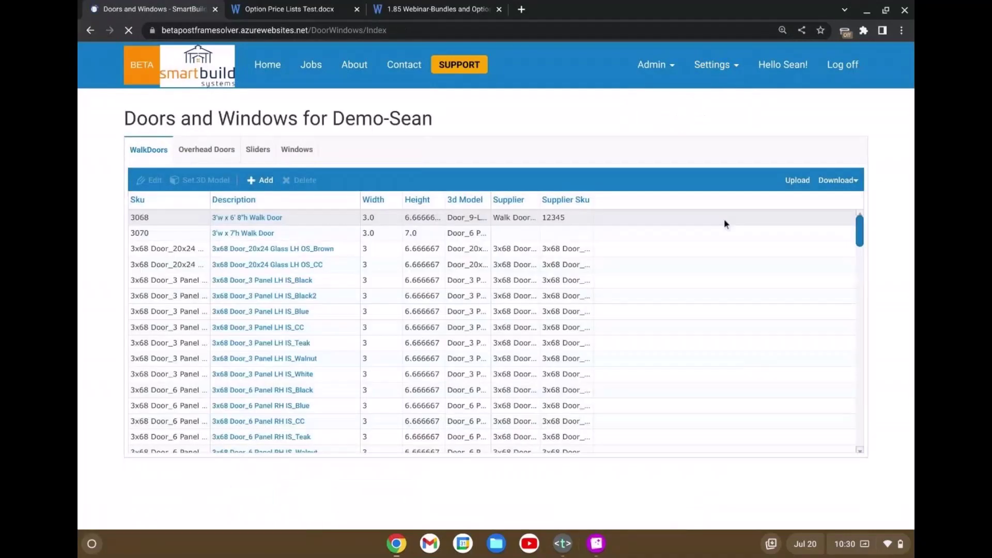
click(840, 181)
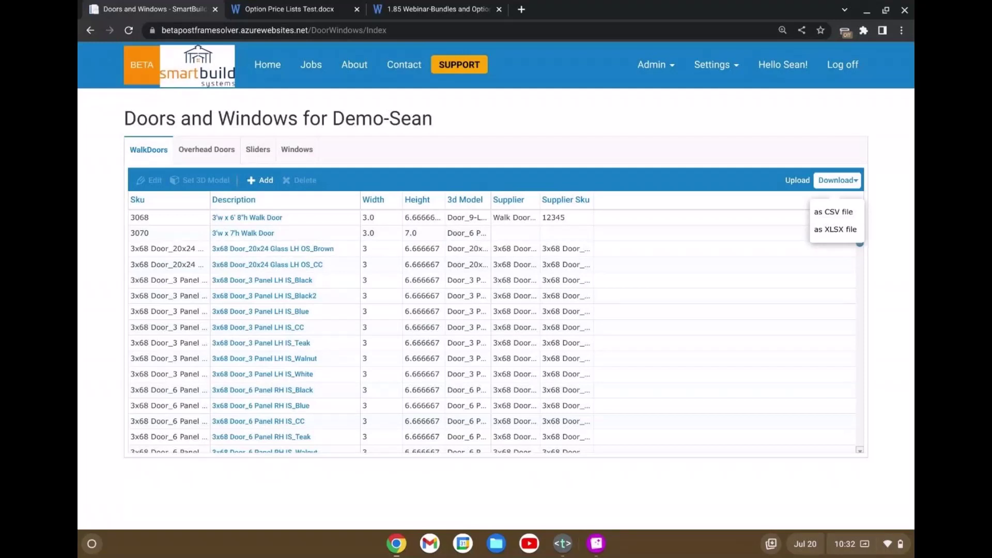
Reopen the 10'w x 10'h Overhead door to review its size and 3D settings, and return to the home page
click(216, 161)
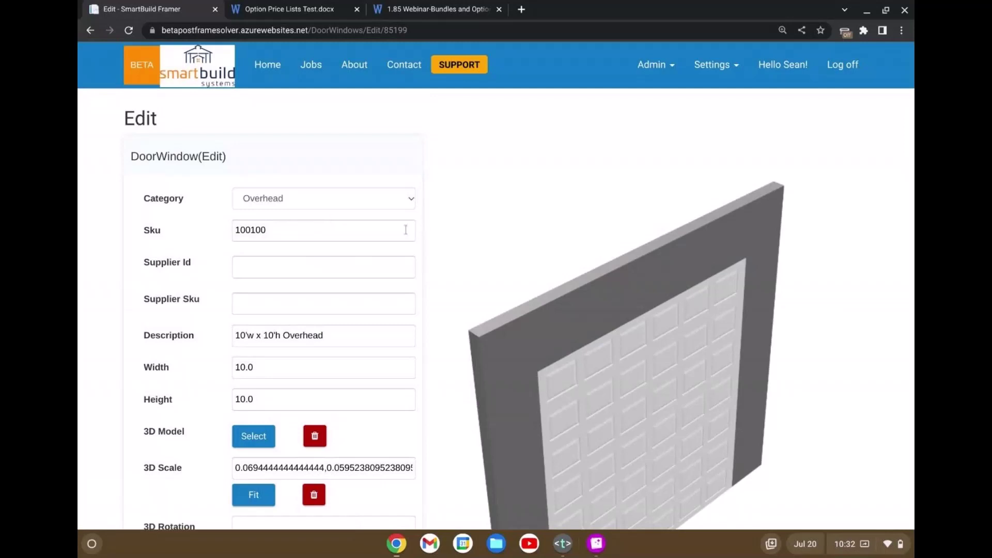
scroll(318, 291, down, 1)
double_click(272, 368)
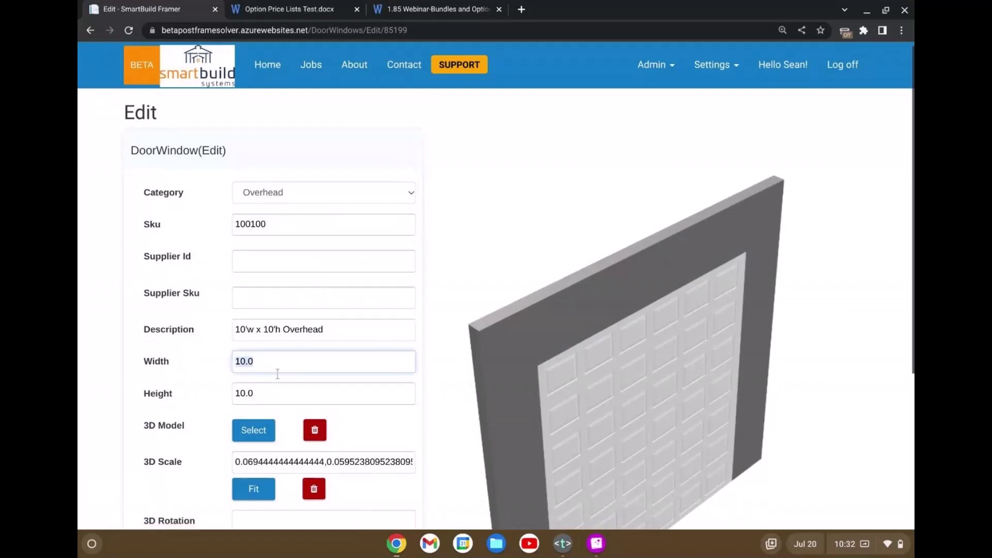
click(276, 392)
double_click(276, 392)
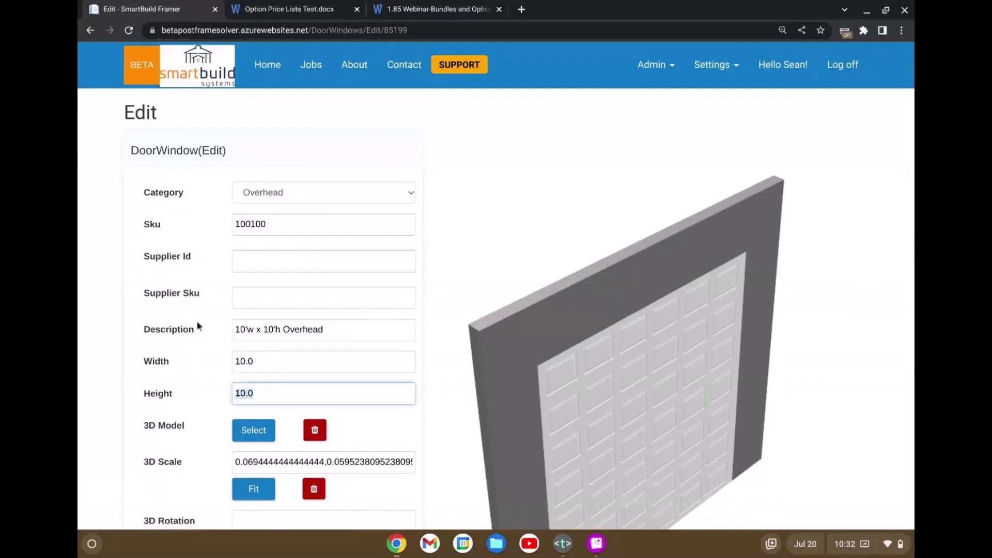
scroll(179, 314, down, 3)
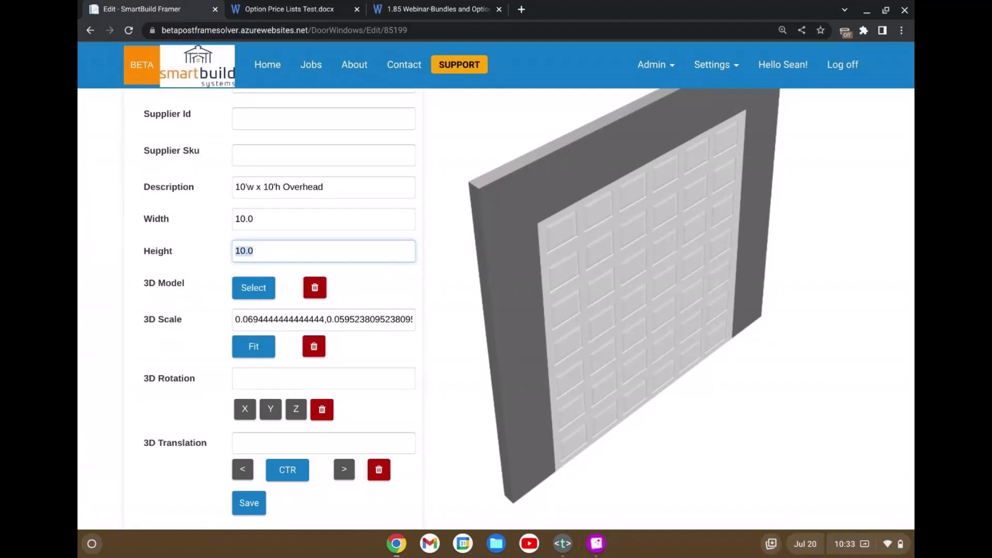
click(271, 222)
double_click(271, 221)
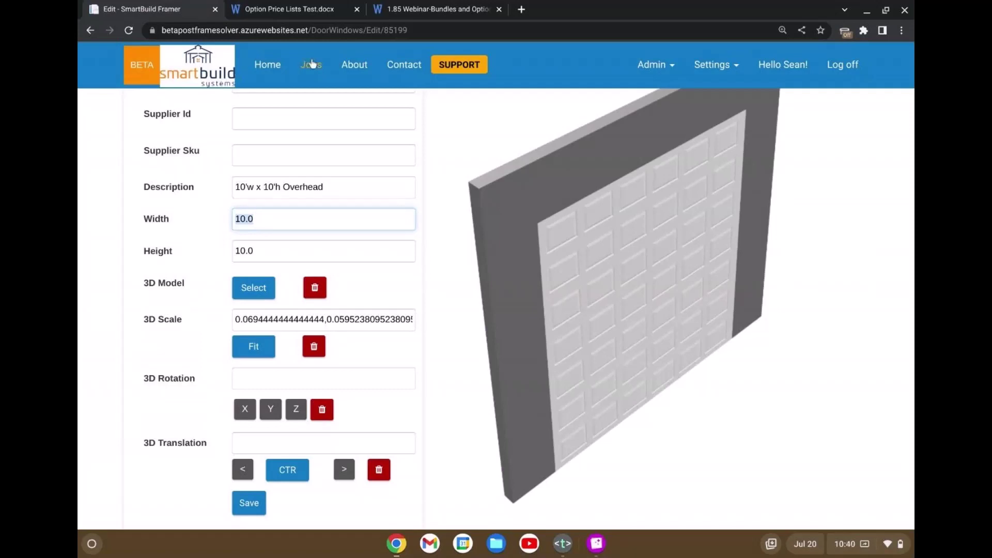
click(277, 69)
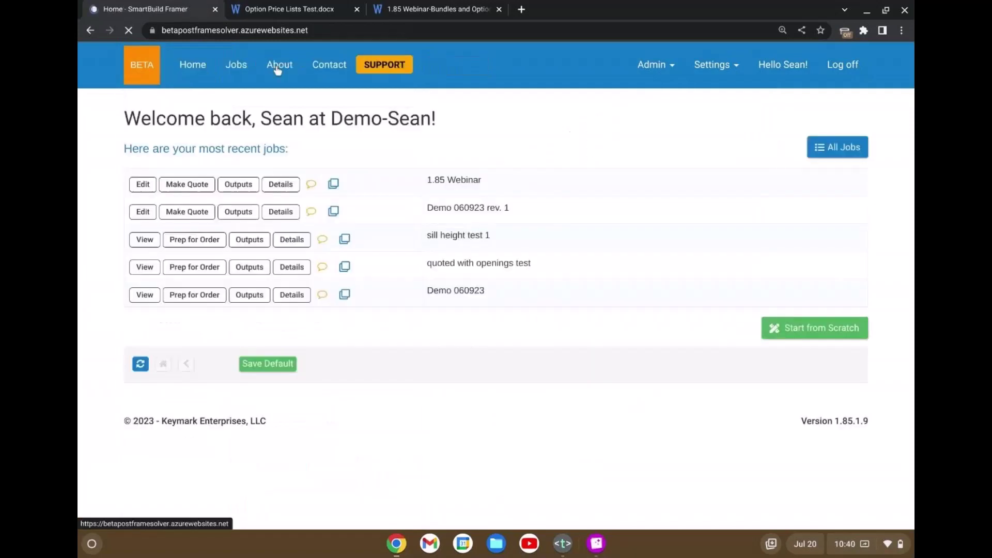